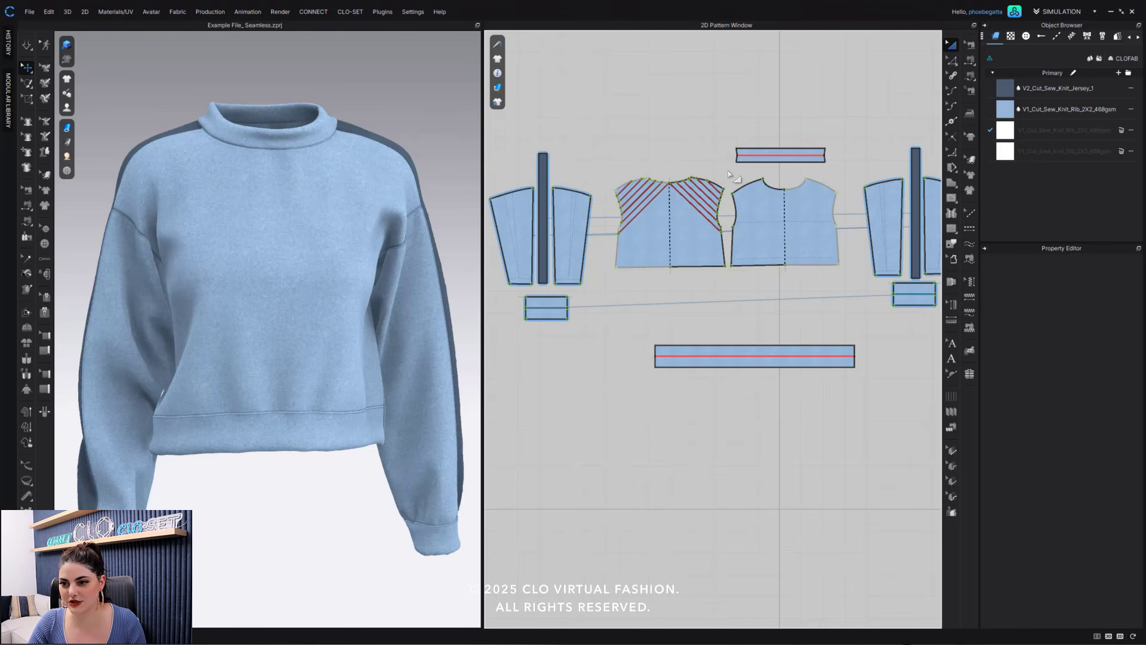
- Trace all the diagonal internal lines on the back bodice pattern as seamless block lines
scroll(724, 172, up, 4)
scroll(701, 164, up, 4)
middle_drag(700, 163, 829, 116)
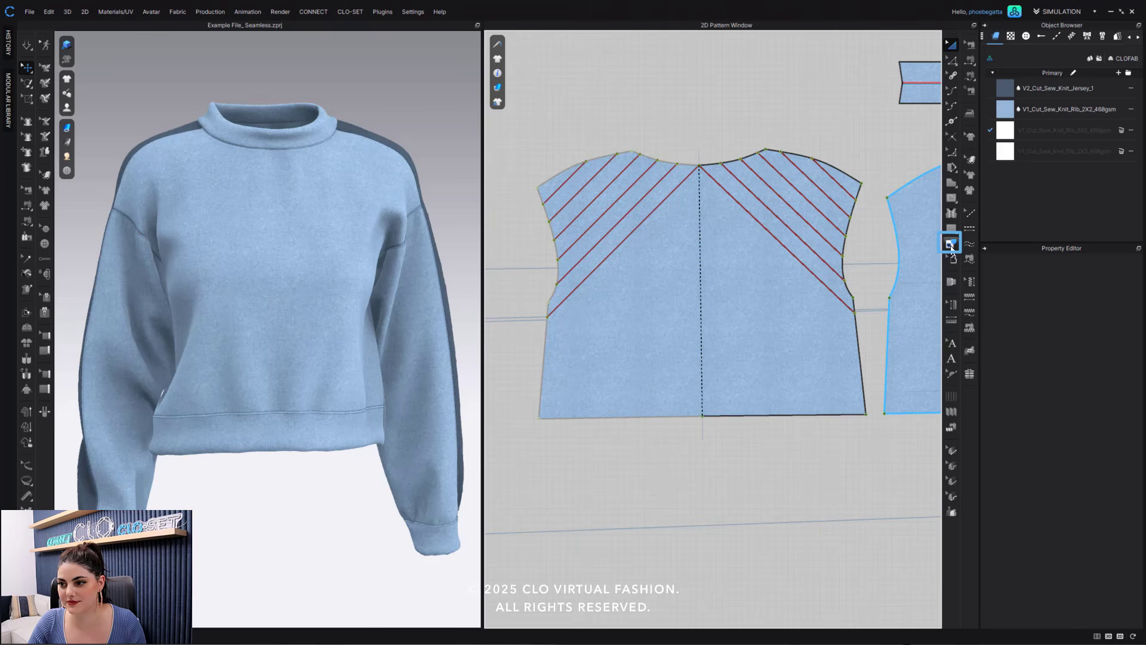
click(951, 245)
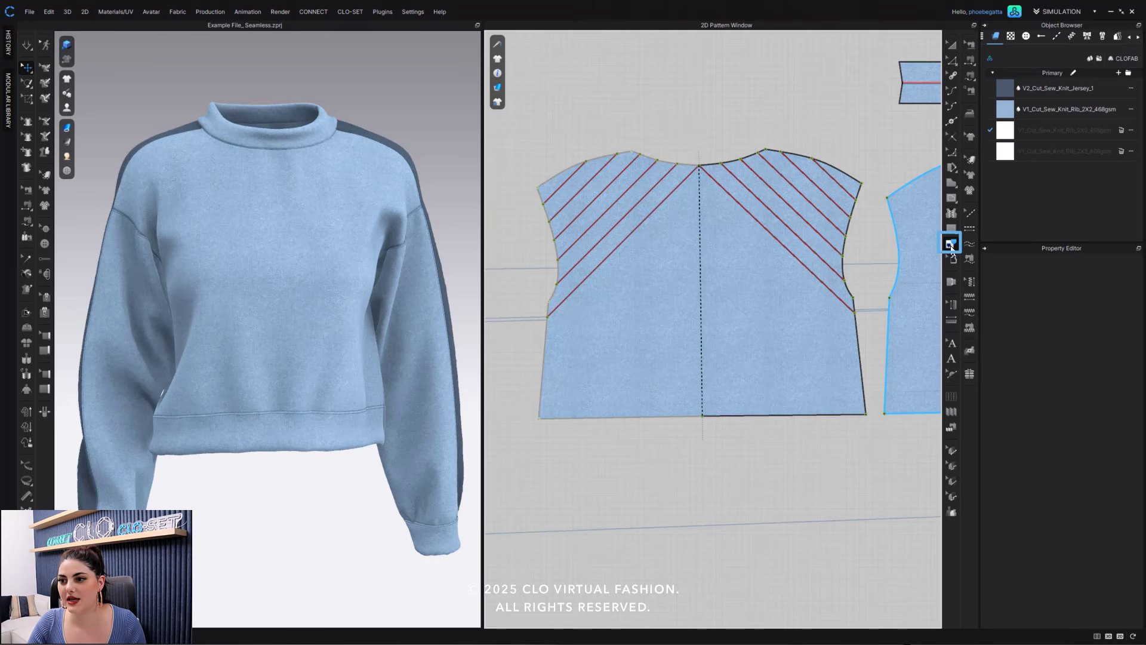
click(833, 200)
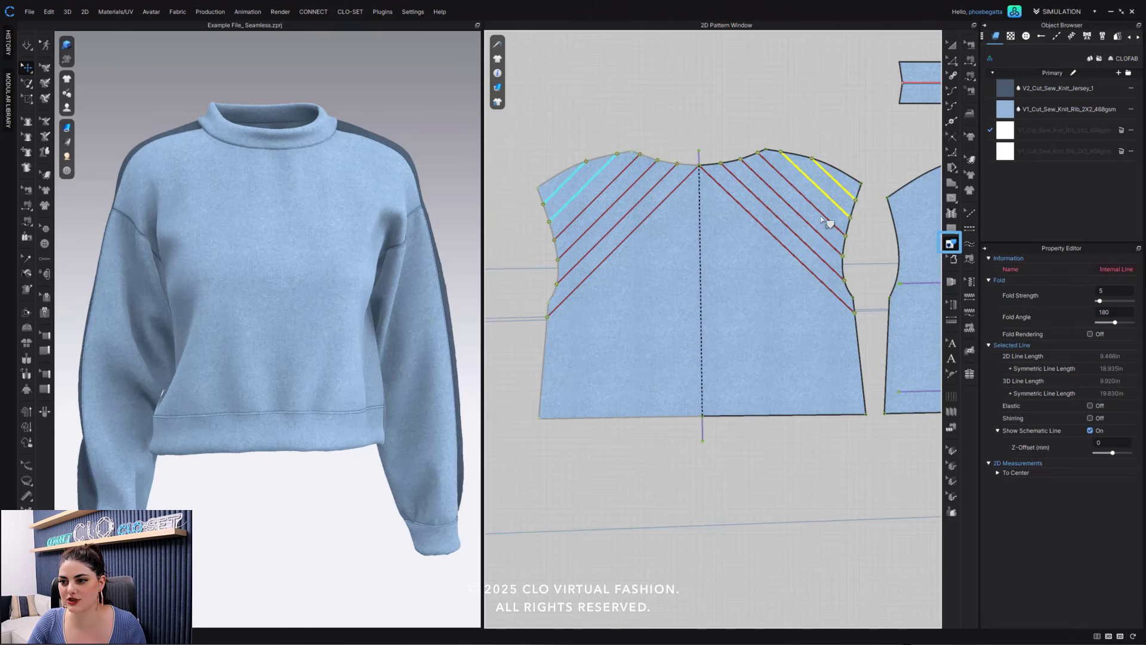
shift+click(828, 218)
shift+click(826, 239)
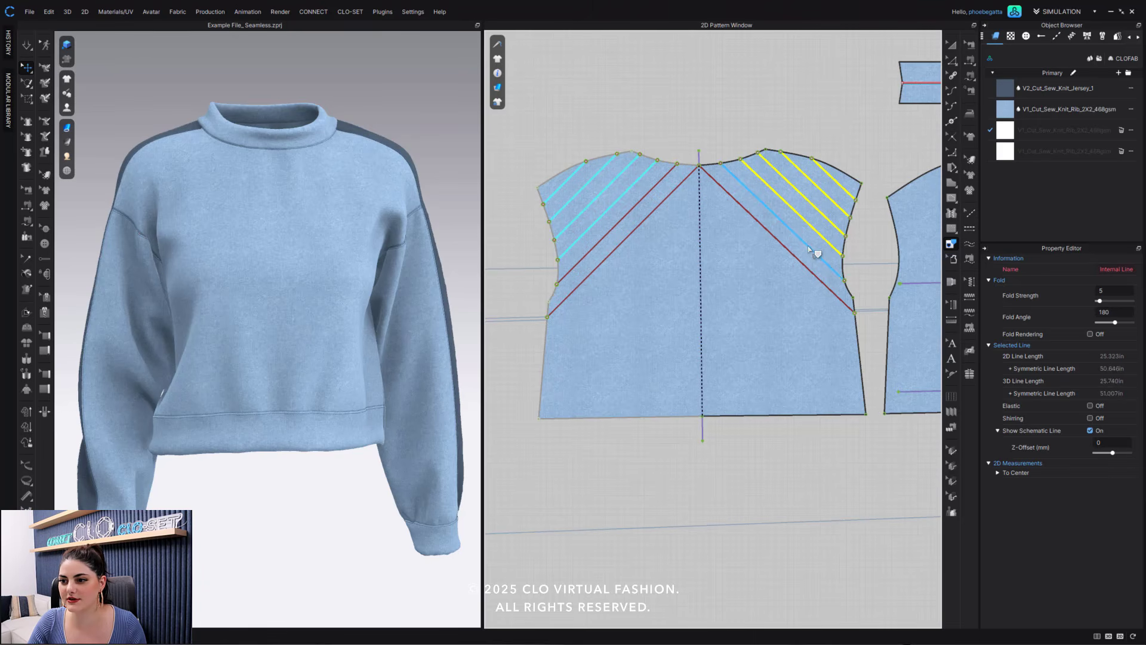
shift+click(810, 248)
shift+click(802, 262)
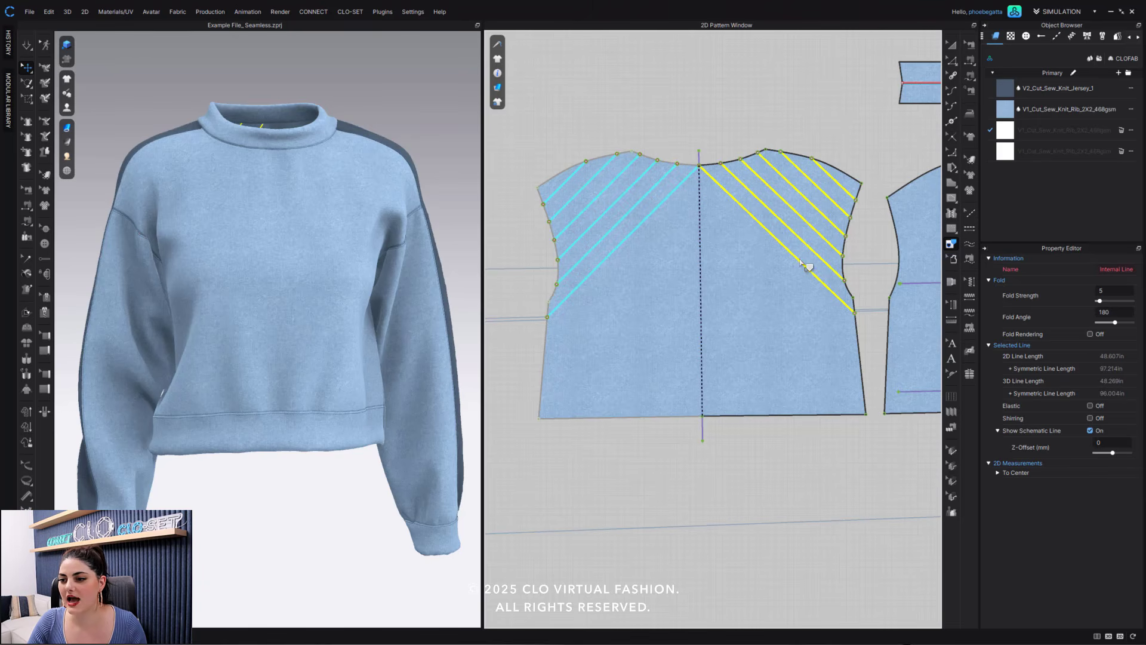
right_click(802, 263)
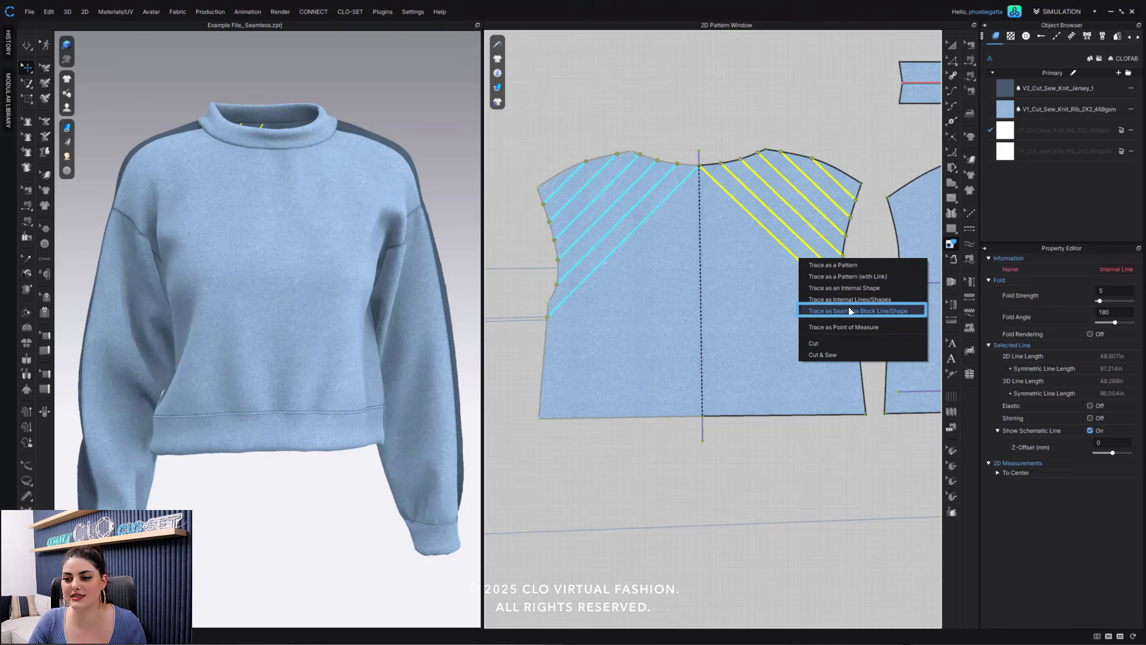
click(909, 311)
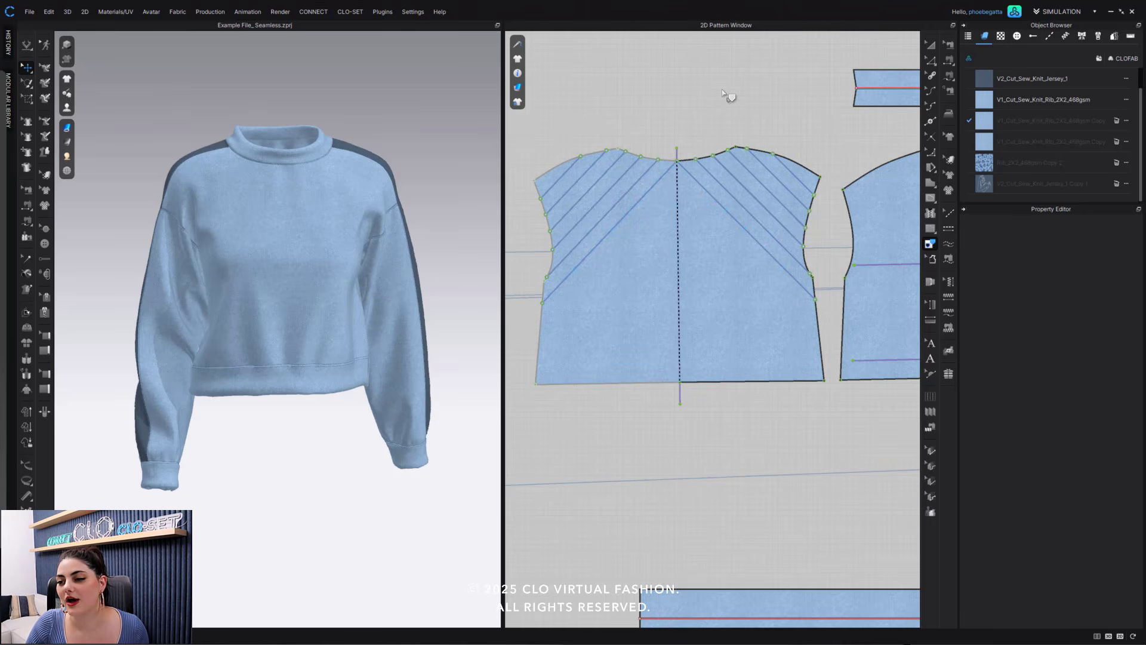
- Offset the top edge of the sleeve piece nearest the back bodice as 4 seamless block lines spaced 1.5 in apart
scroll(735, 101, up, 3)
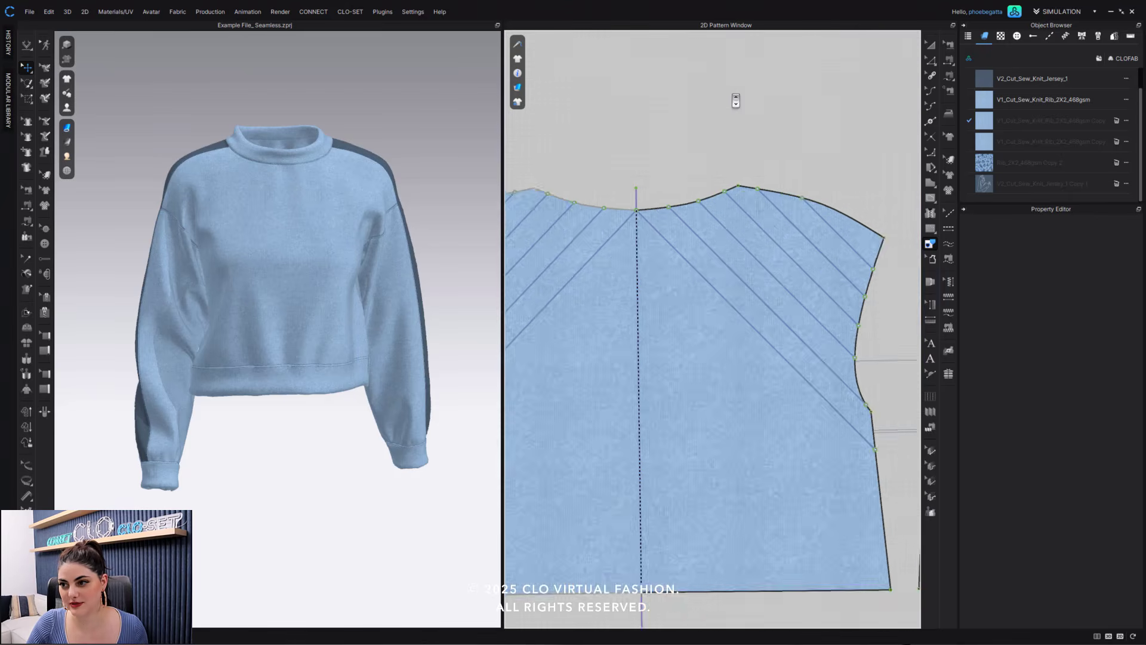
scroll(736, 100, down, 5)
middle_drag(757, 98, 812, 133)
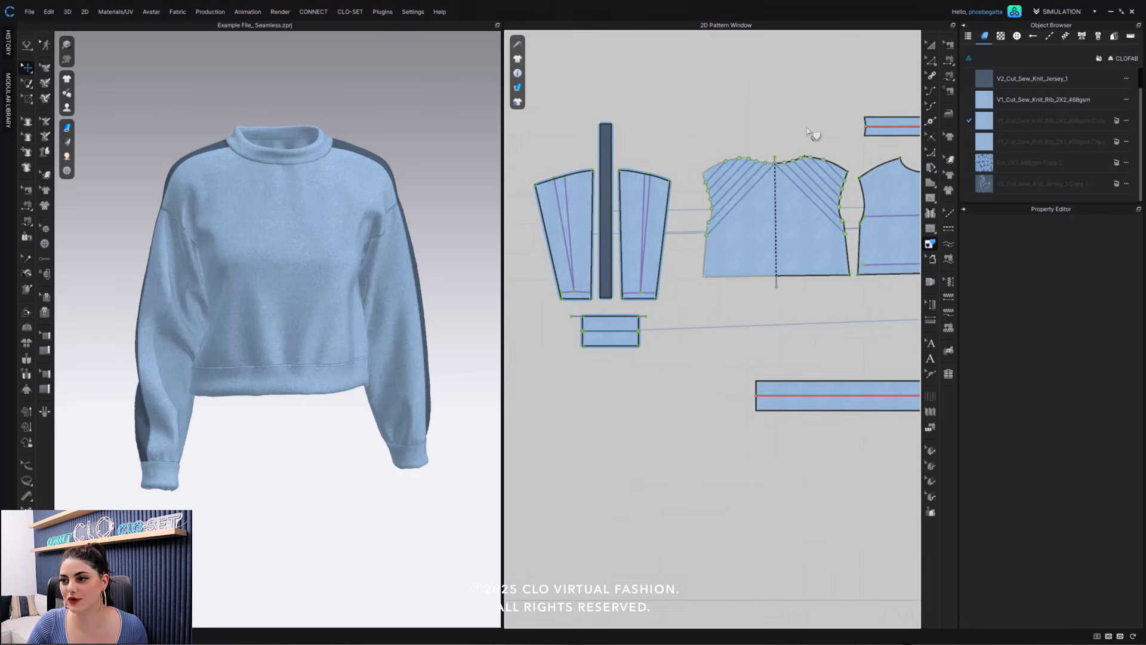
middle_drag(729, 130, 748, 134)
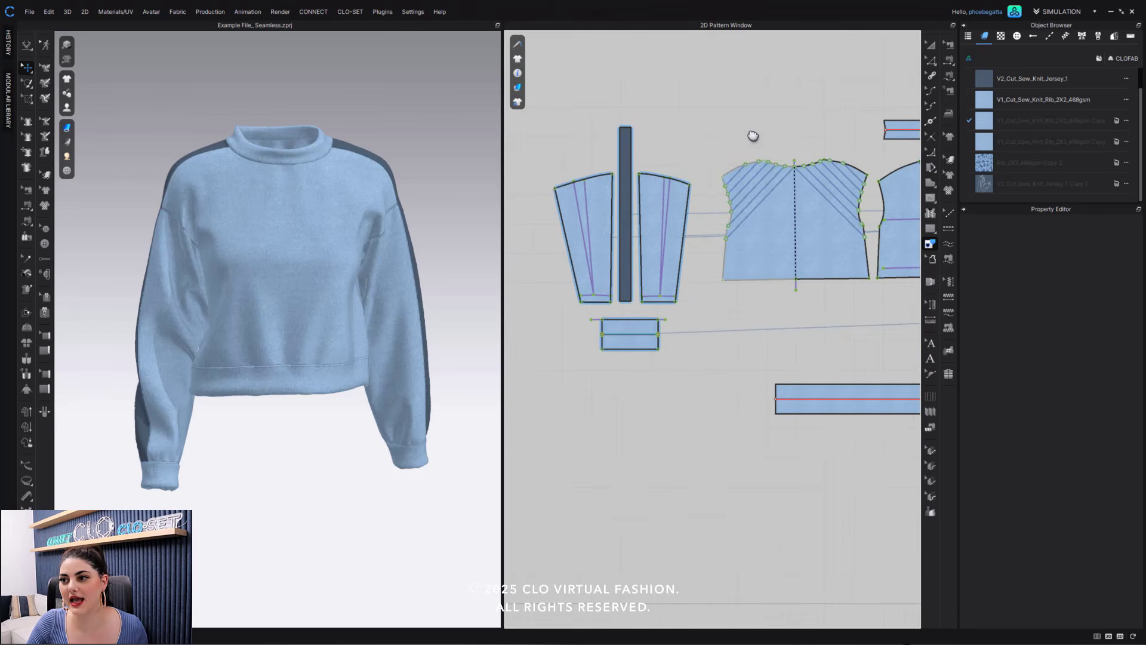
click(933, 61)
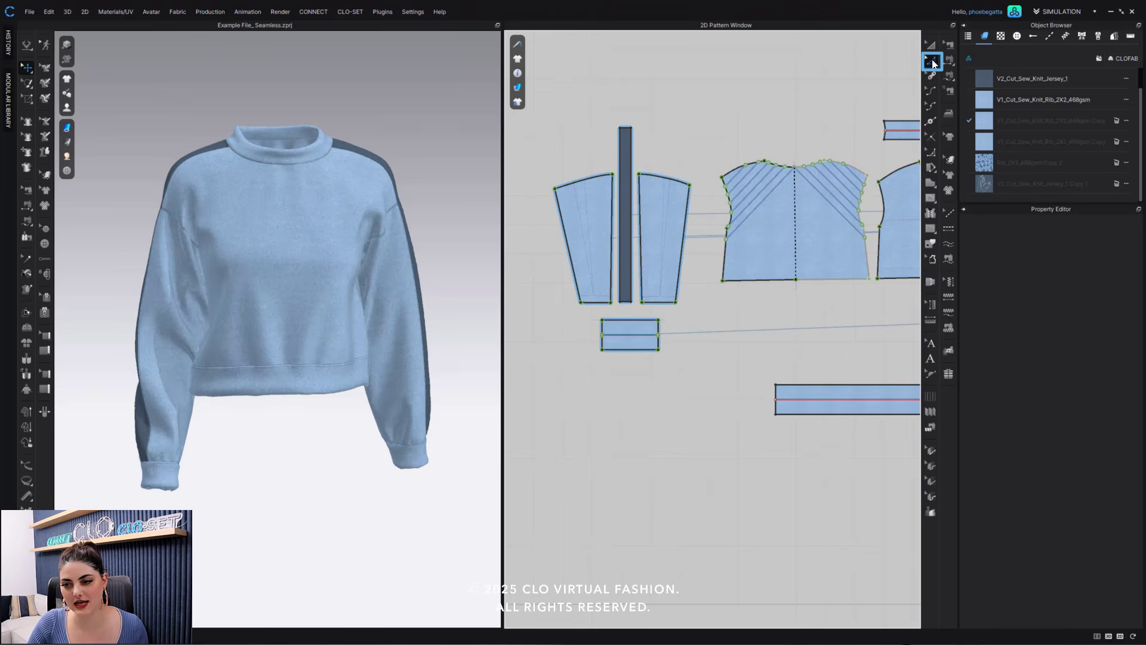
click(669, 181)
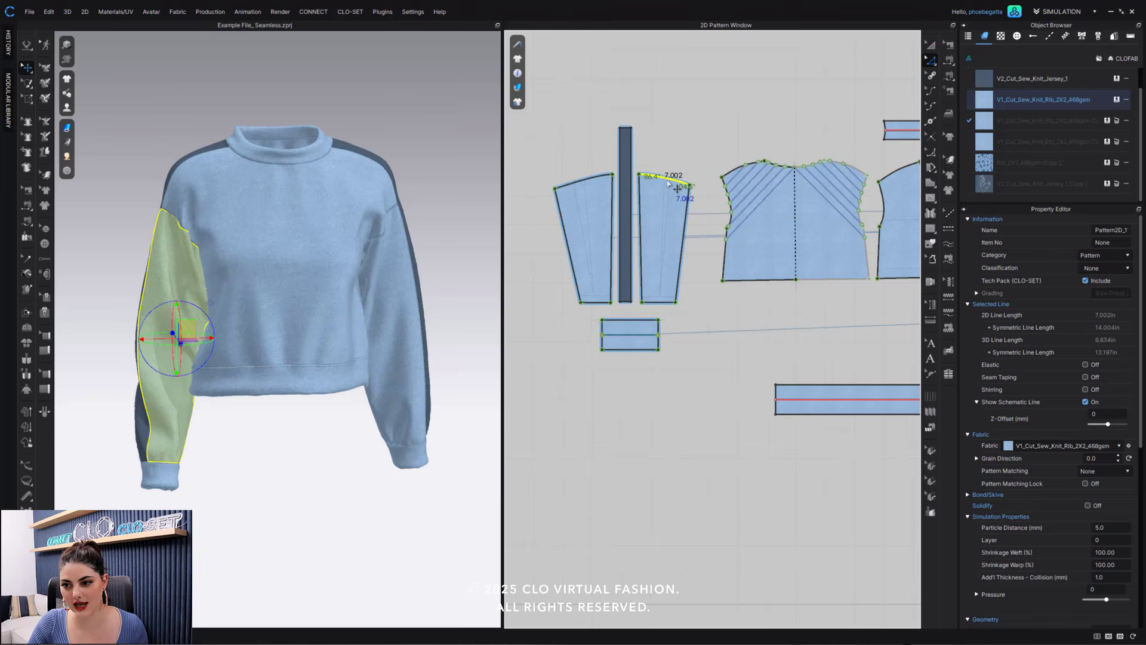
right_click(668, 183)
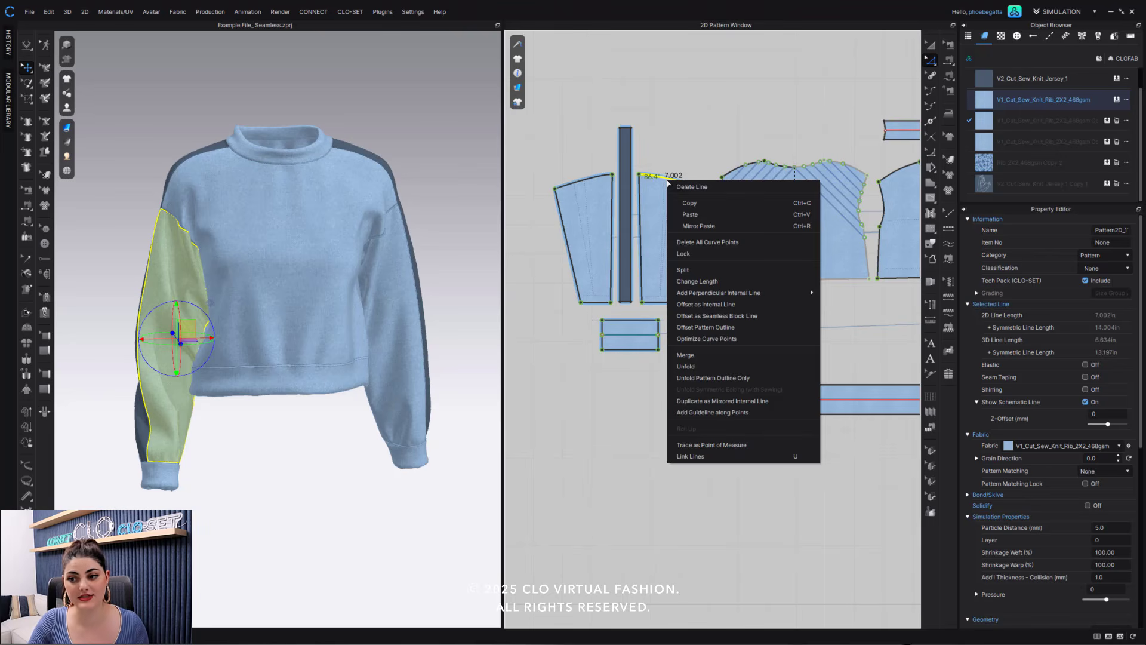
click(758, 317)
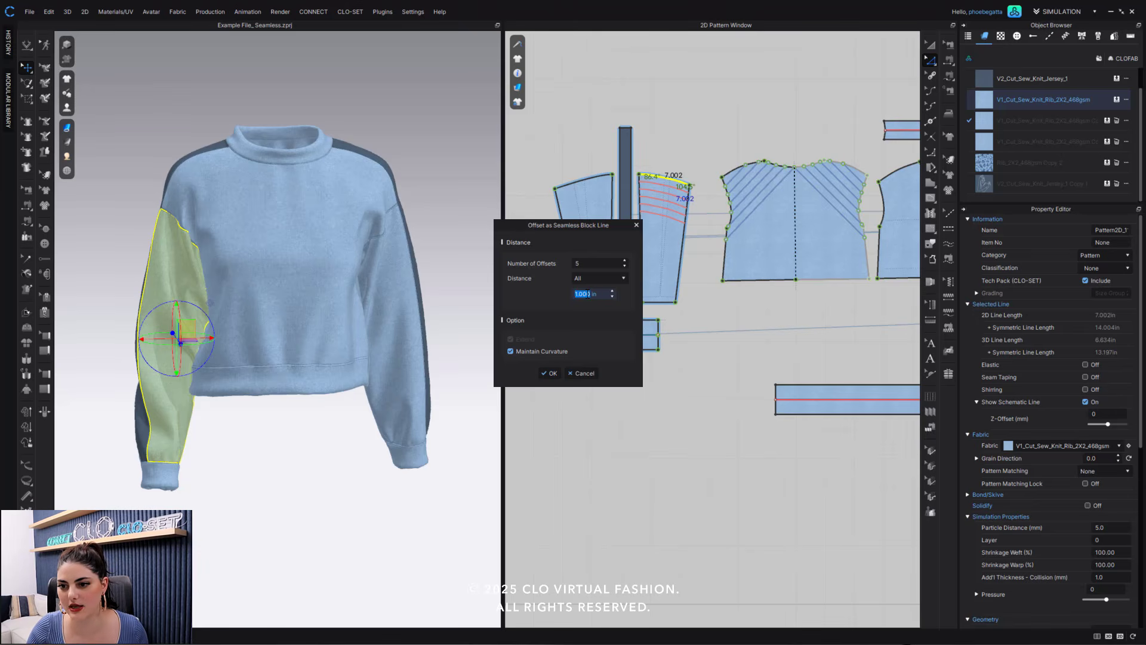
text(1.5)
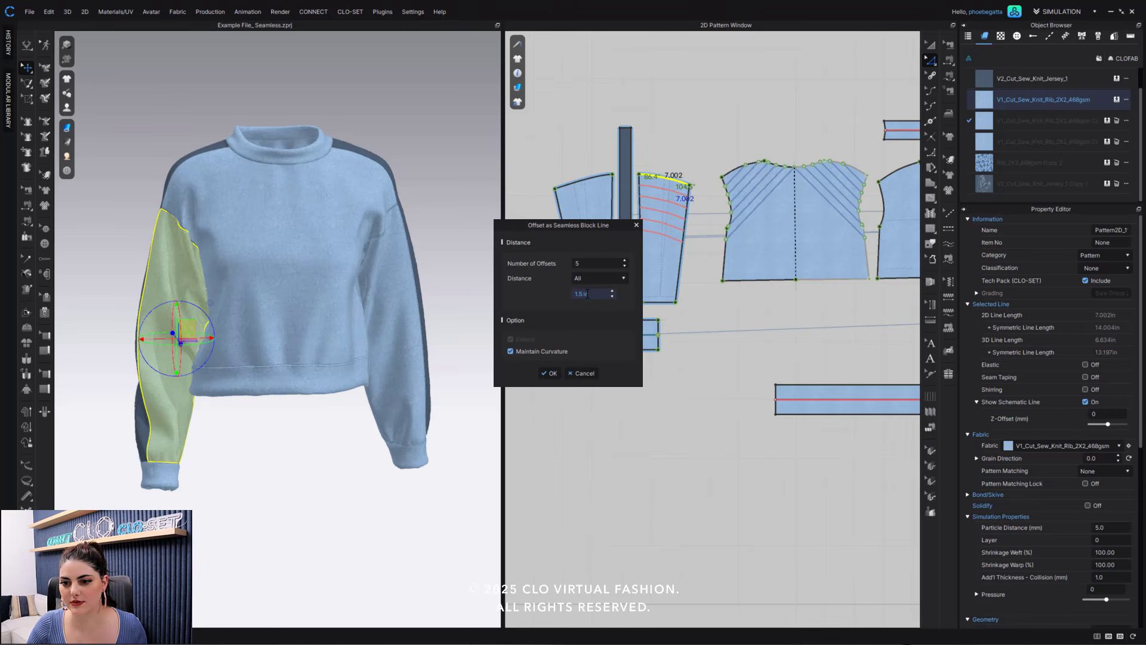
click(624, 267)
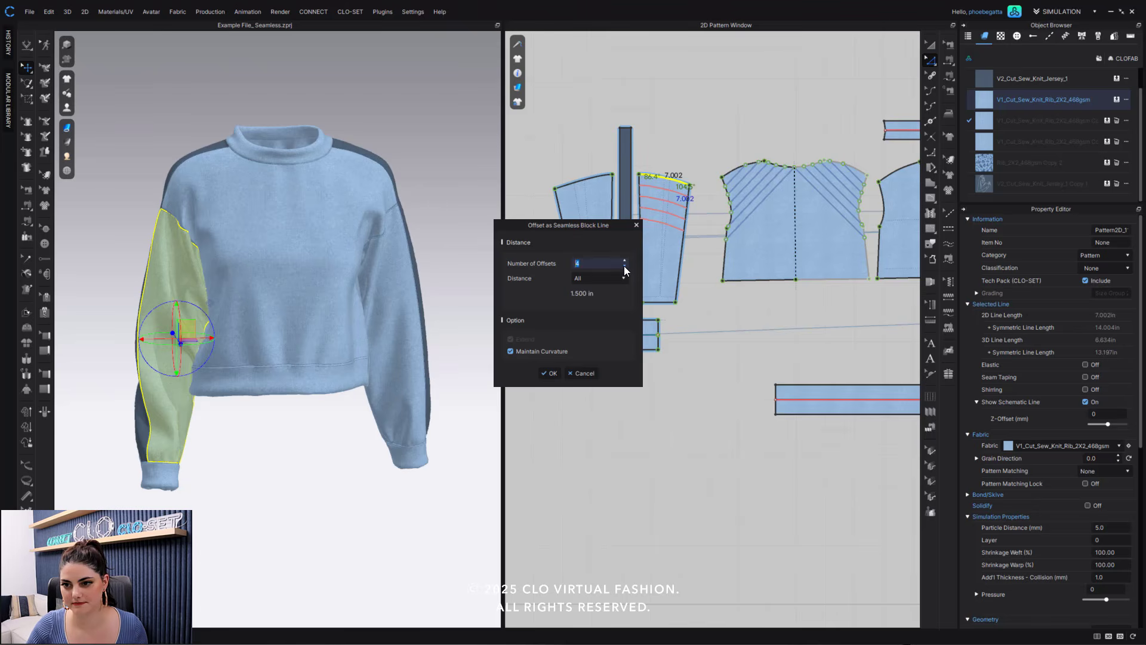
click(550, 374)
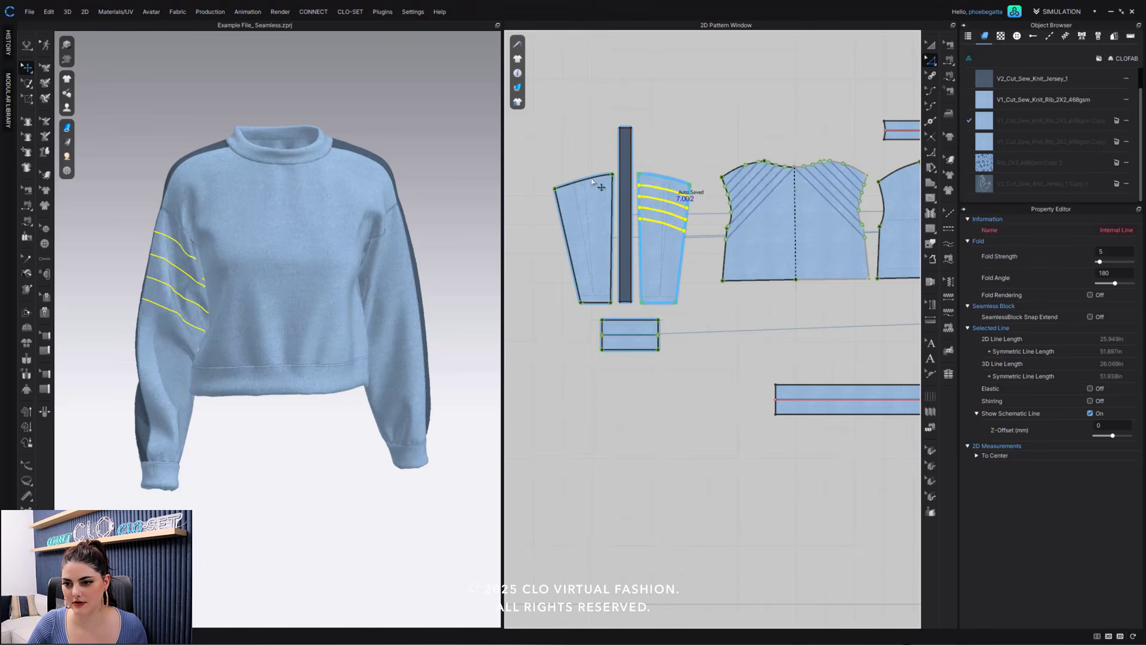
- Offset the outermost sleeve piece's top edge as 4 seamless block lines spaced 1.5 in apart
click(591, 179)
right_click(591, 179)
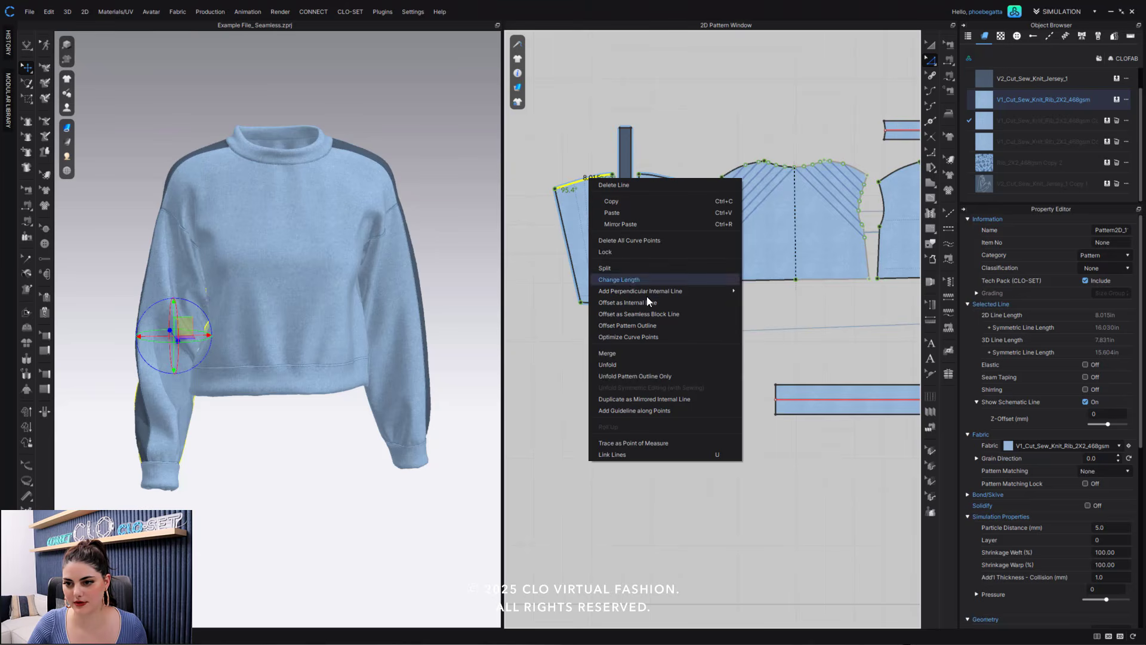
click(674, 316)
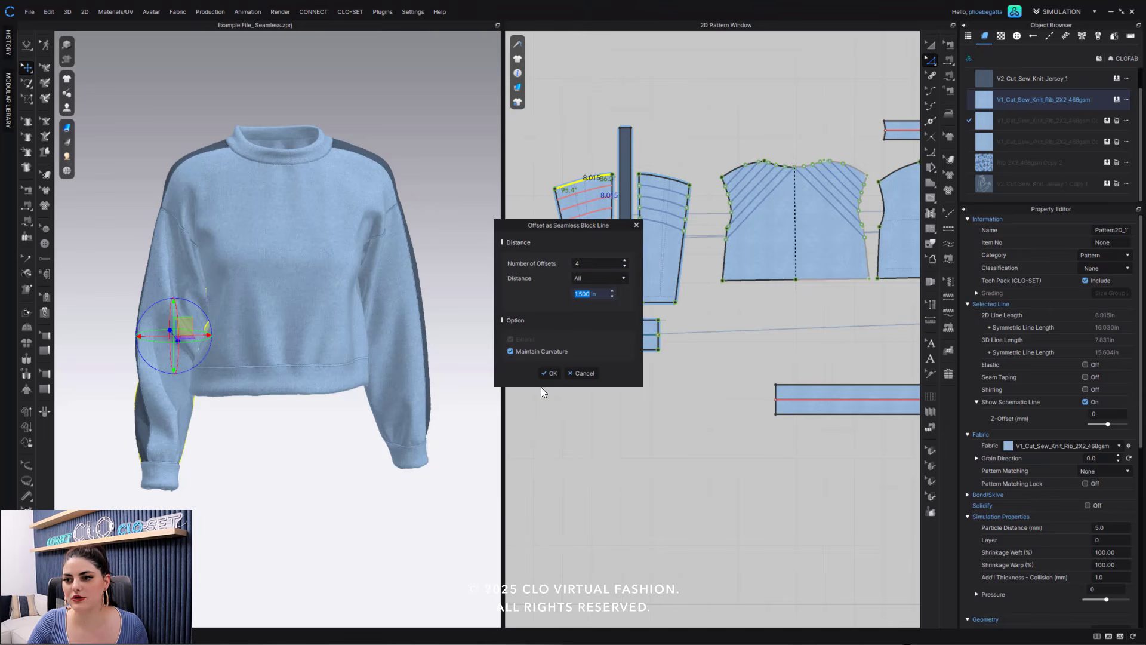
click(548, 374)
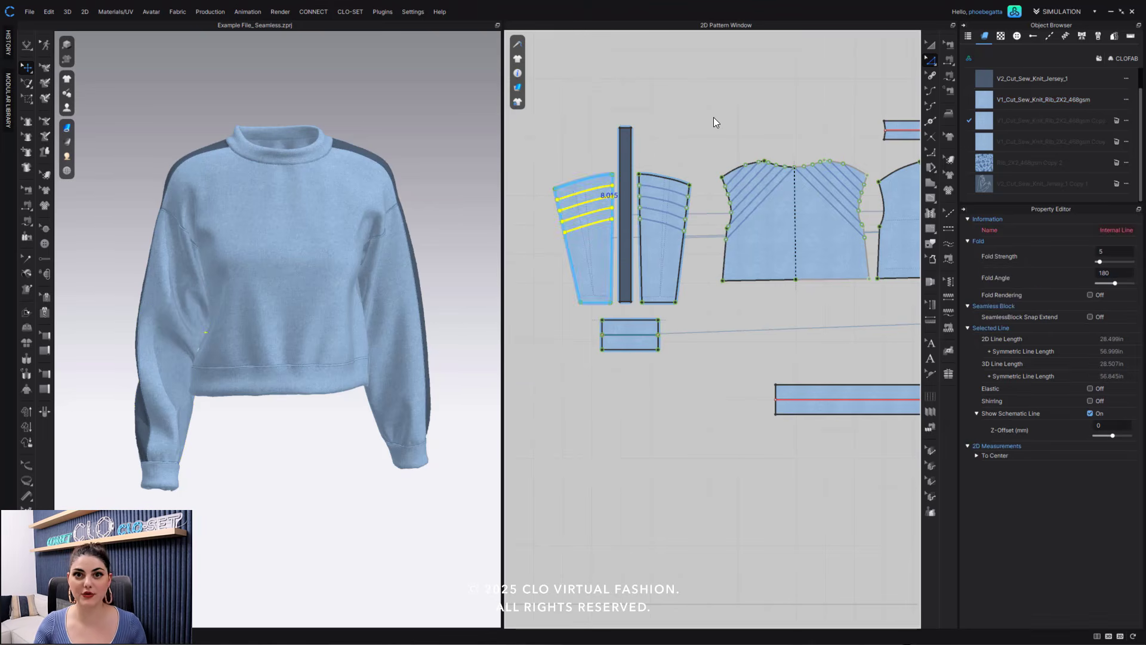
click(714, 117)
- Draw a seamless block line about 12.06 in long from the front bodice's shoulder down to its center line
middle_drag(770, 114, 603, 133)
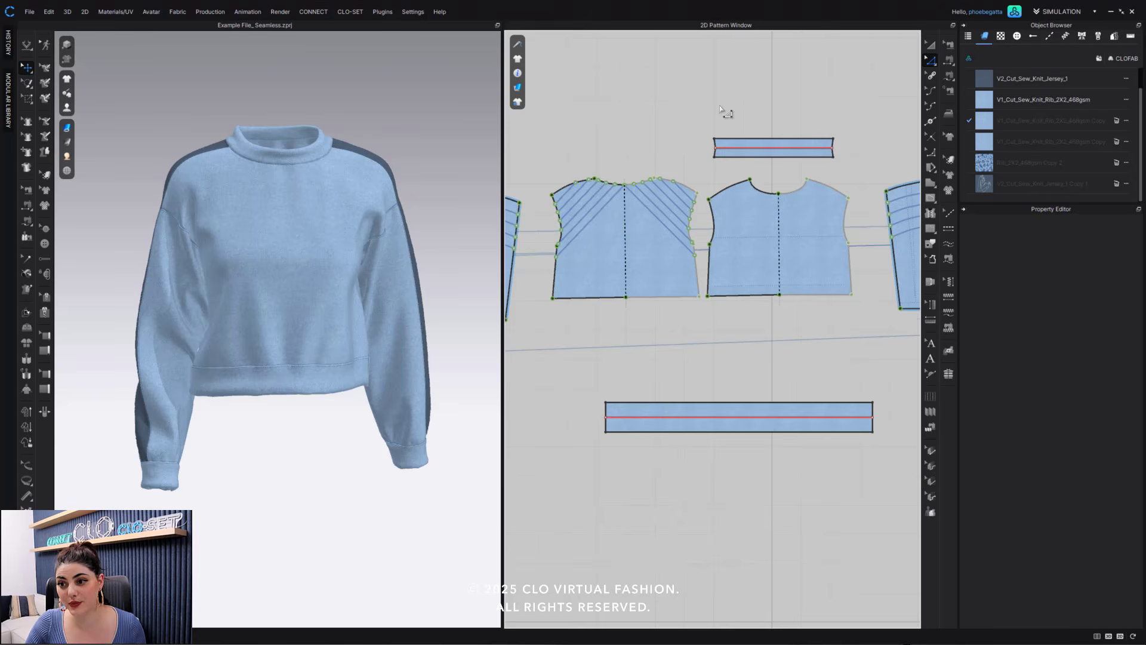
middle_drag(704, 99, 627, 99)
scroll(727, 251, up, 3)
scroll(729, 254, up, 2)
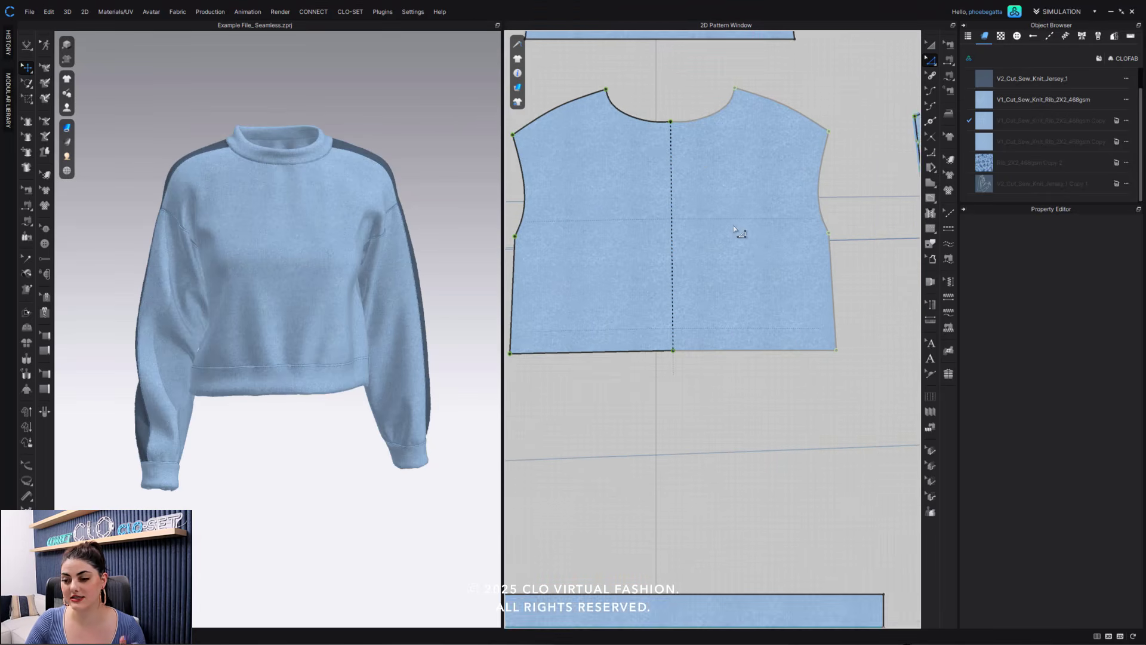
middle_drag(742, 232, 803, 269)
scroll(797, 275, up, 3)
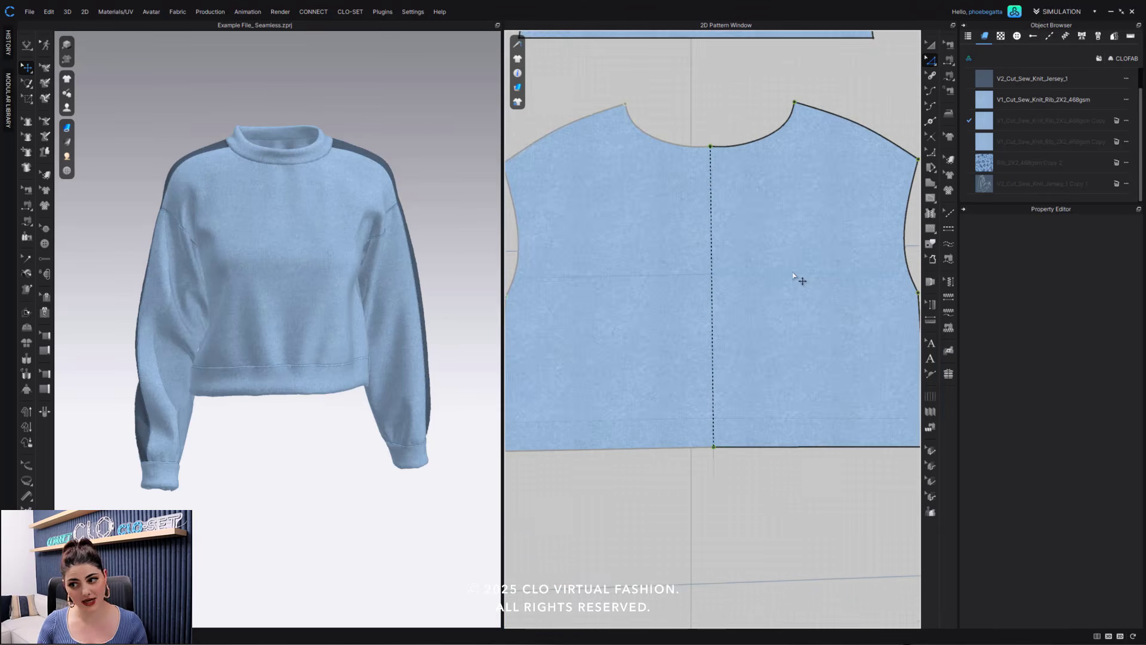
scroll(793, 274, down, 1)
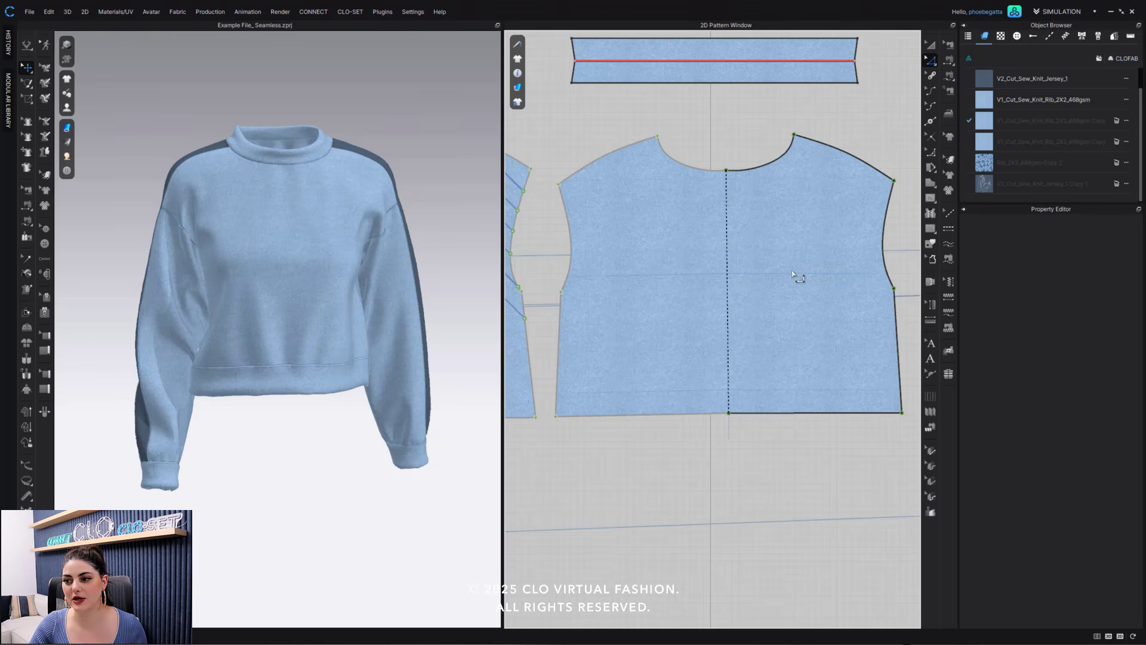
click(932, 214)
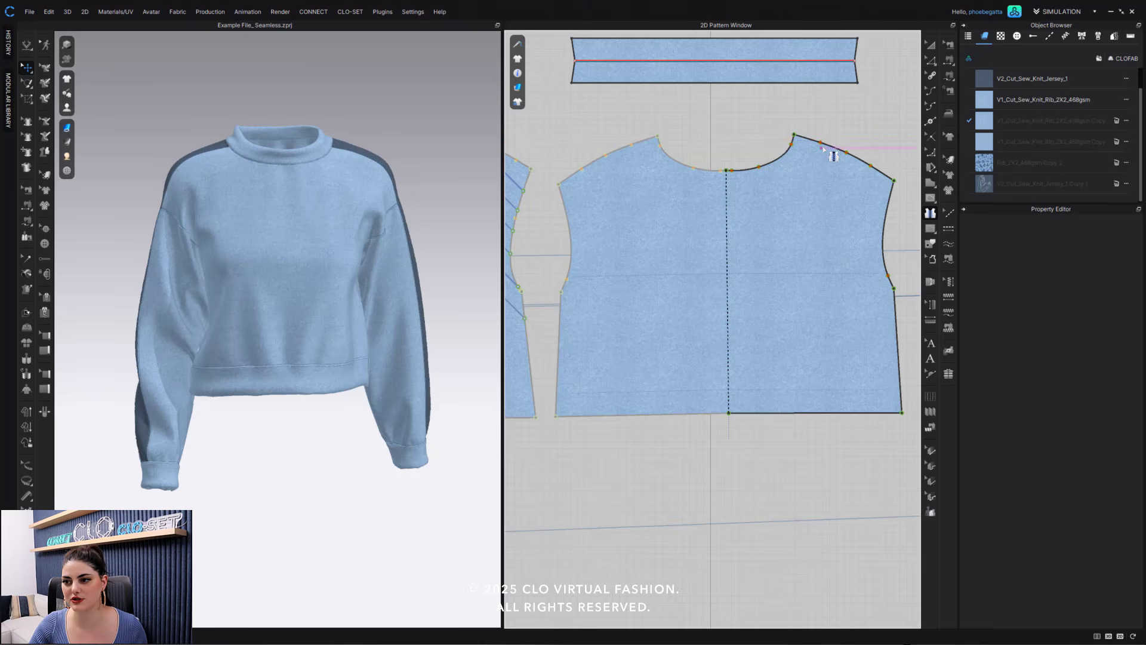
scroll(826, 152, up, 3)
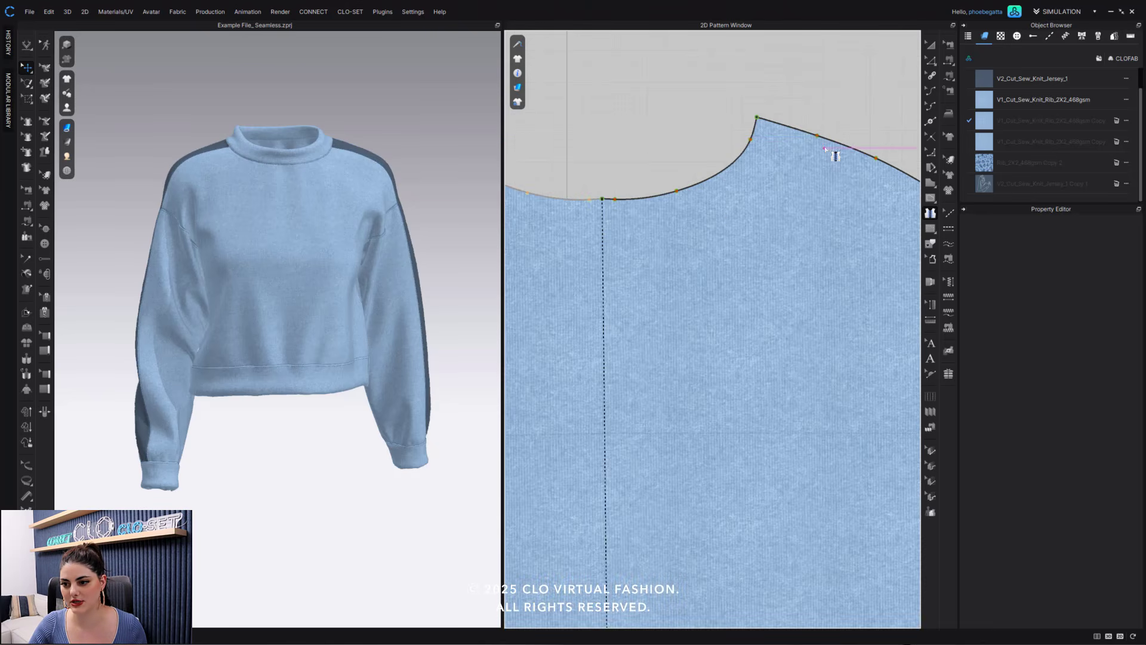
scroll(787, 299, down, 5)
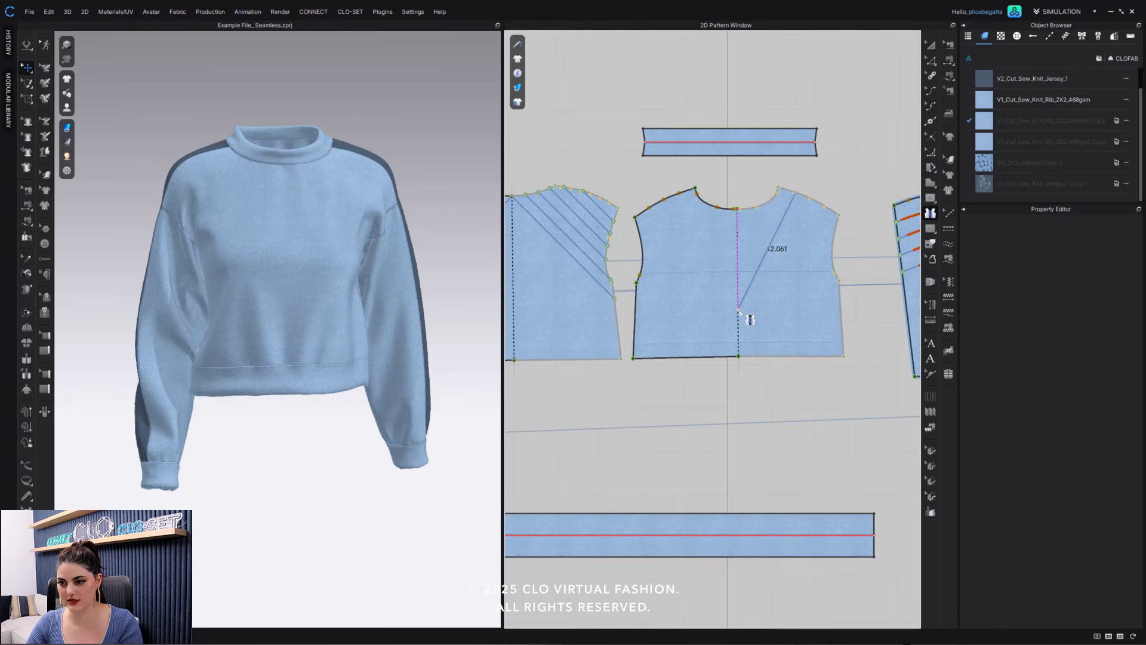
click(739, 310)
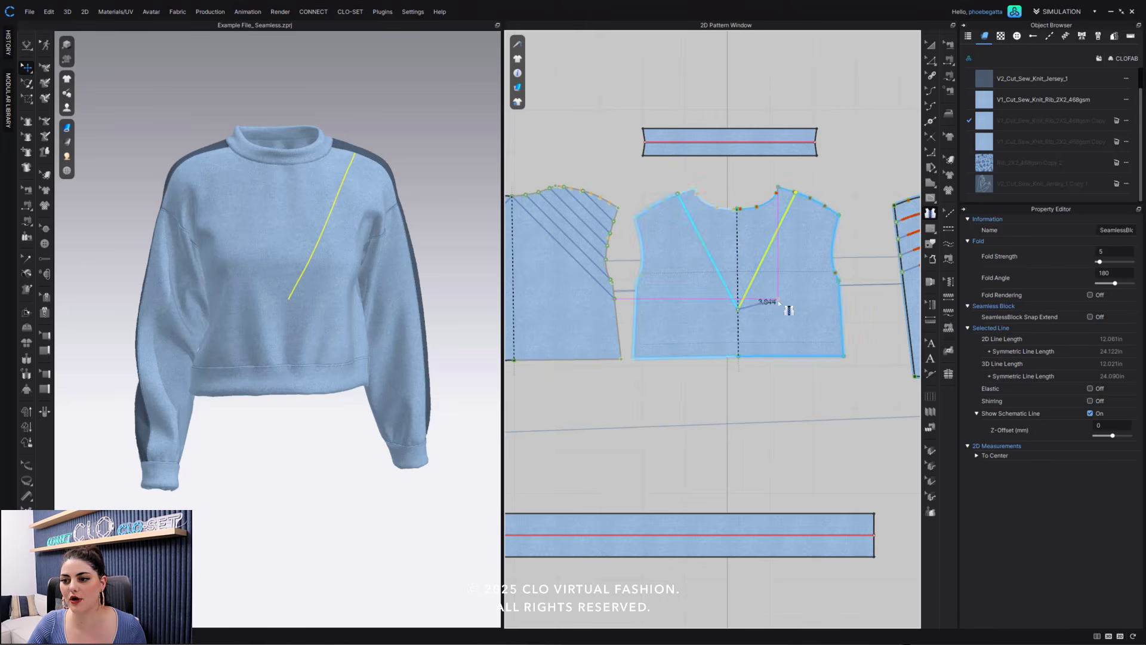
key(Escape)
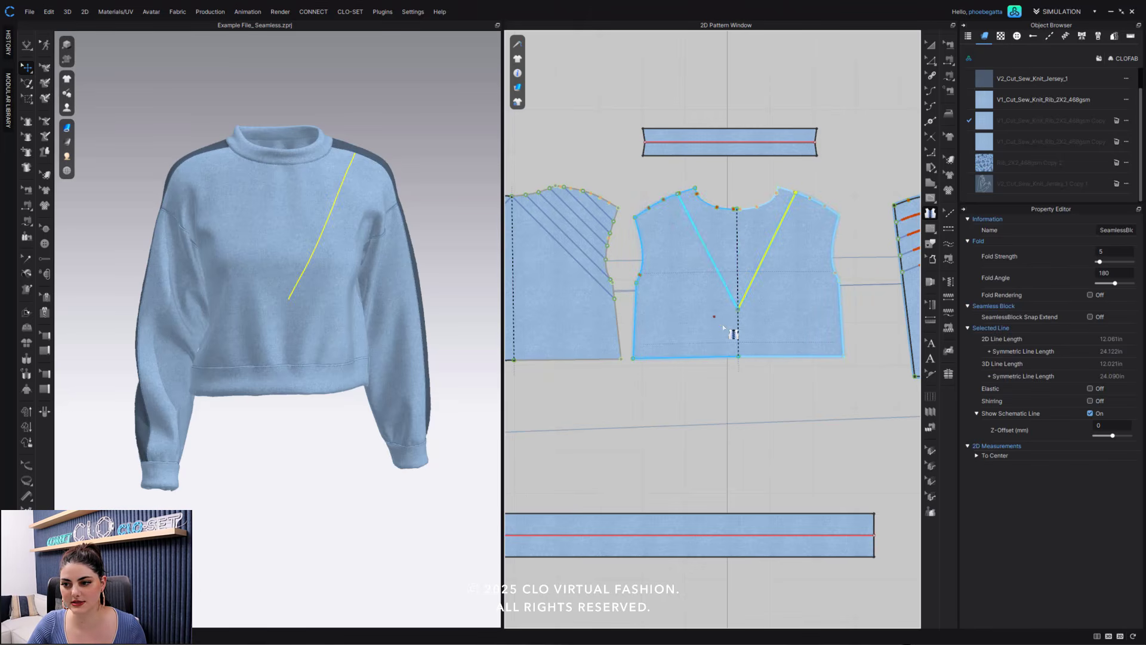
- Draw a diagonal seamless block line about 17.6 in long from the front bodice's right underarm side across to the left part of the hem
click(838, 282)
click(665, 357)
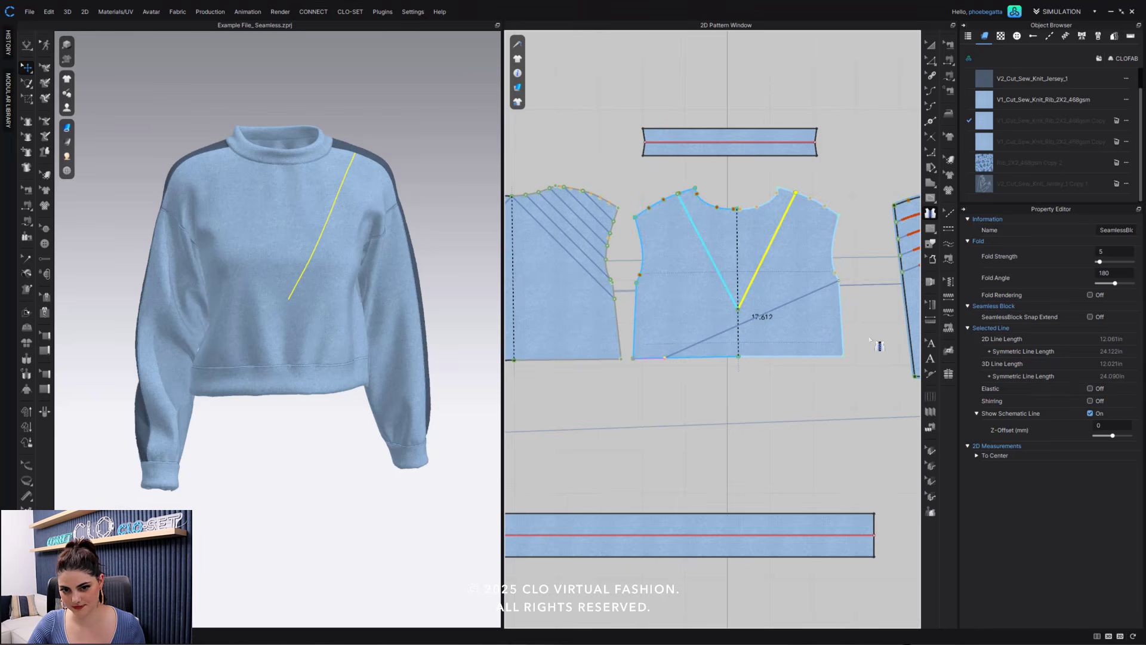
click(799, 296)
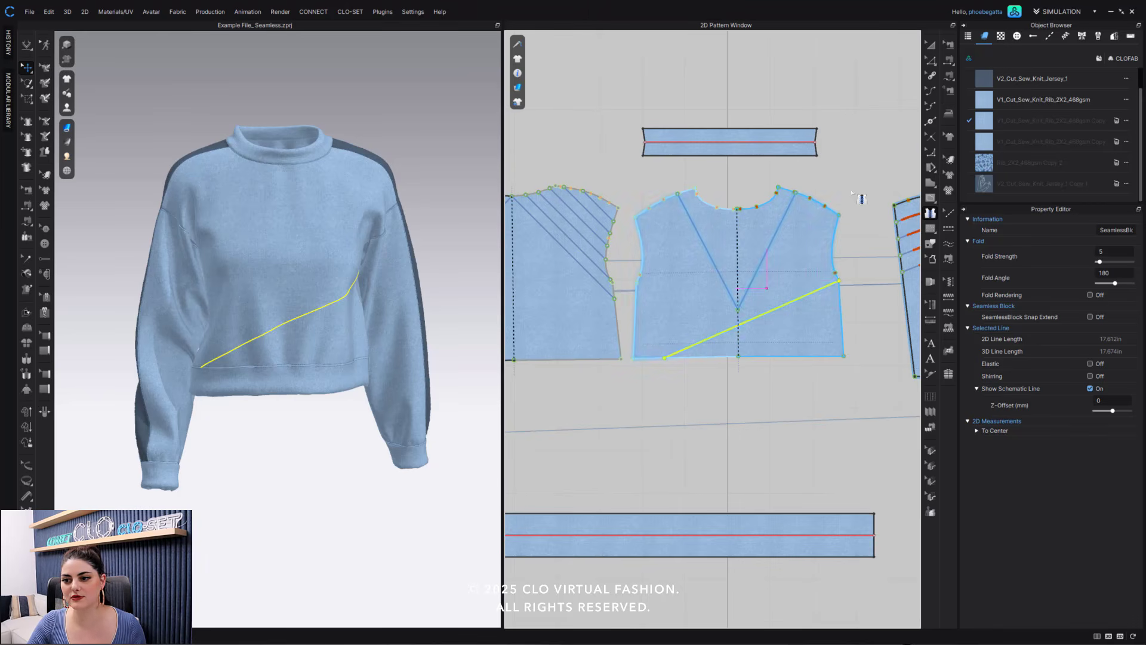
- Delete the V-shaped pair of seamless block lines running from the shoulders to the center of the front bodice
click(931, 60)
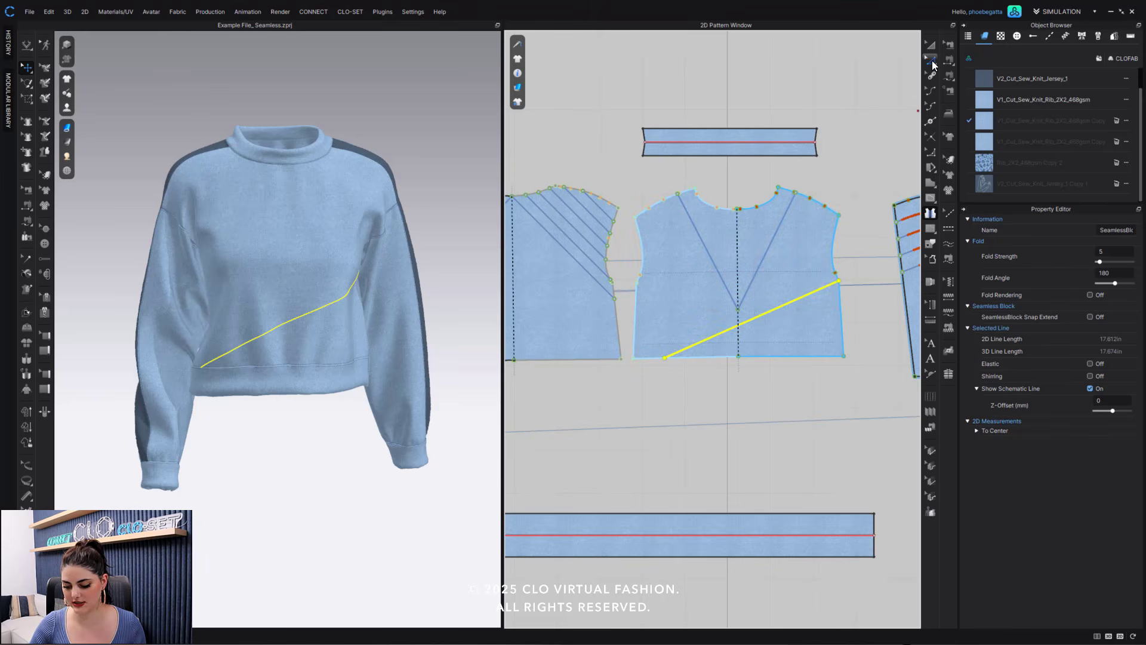
click(769, 246)
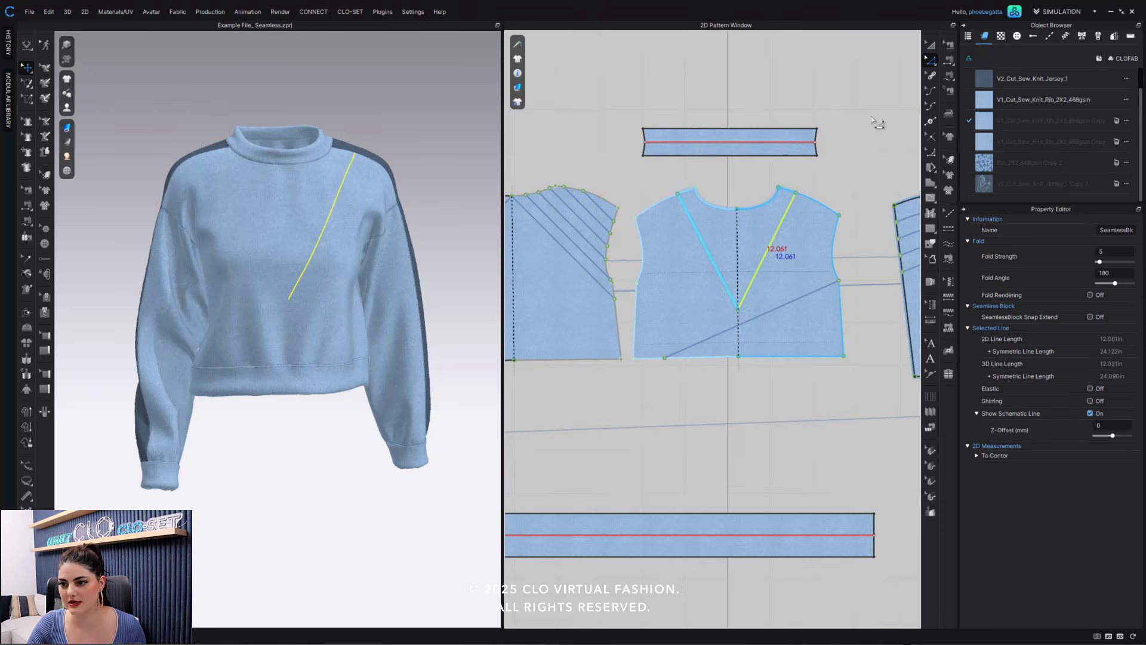
key(Delete)
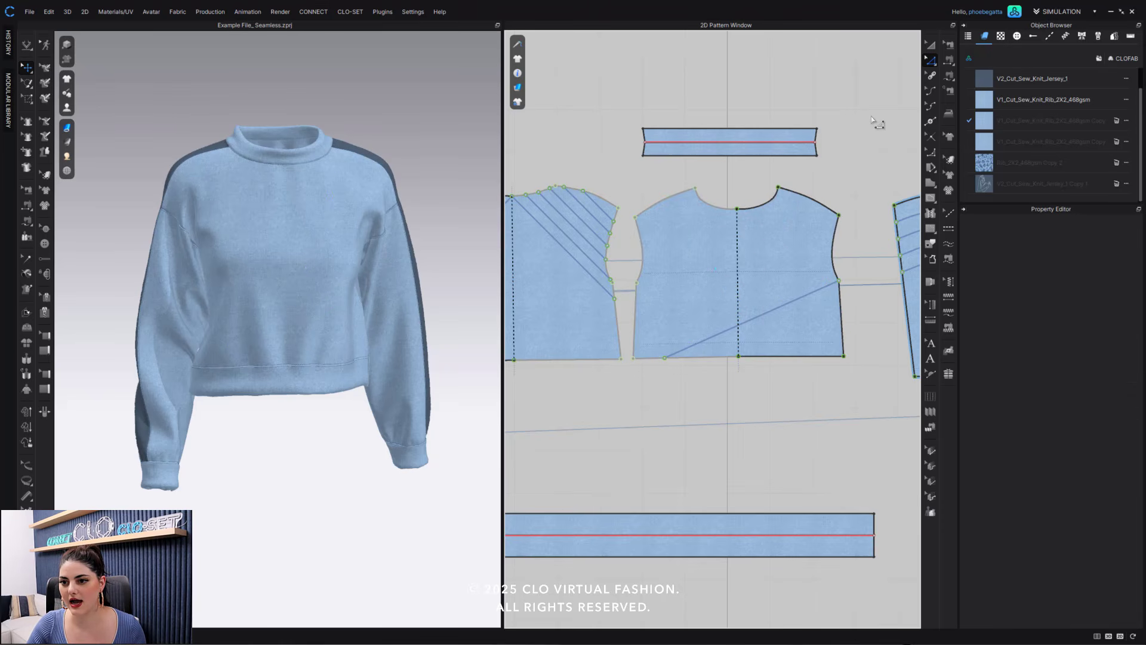
- Draw a seamless block line about 17.44 in long from the front bodice's left shoulder to the right armhole, plus a vertical one about 12.55 in long beneath it
click(933, 214)
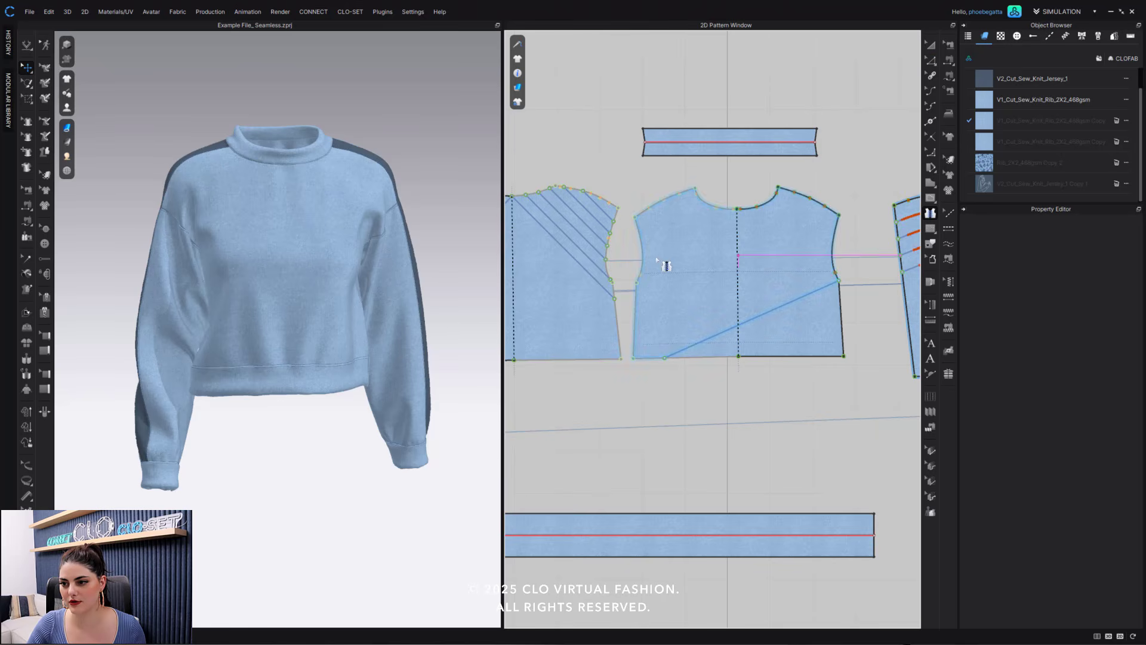
click(652, 209)
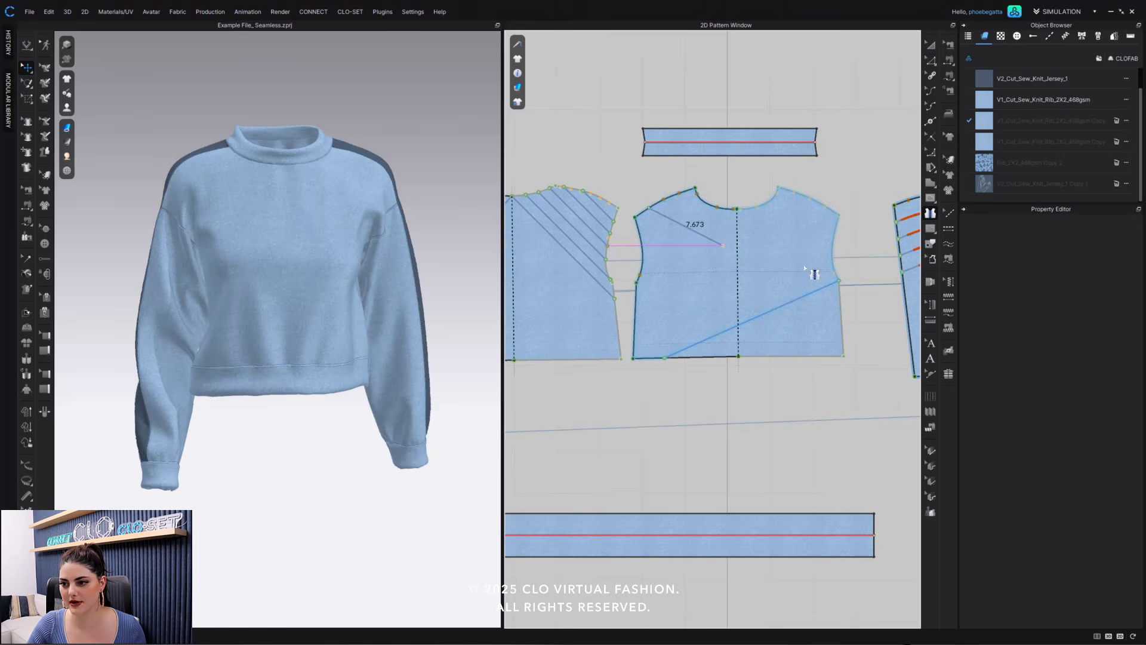
click(832, 254)
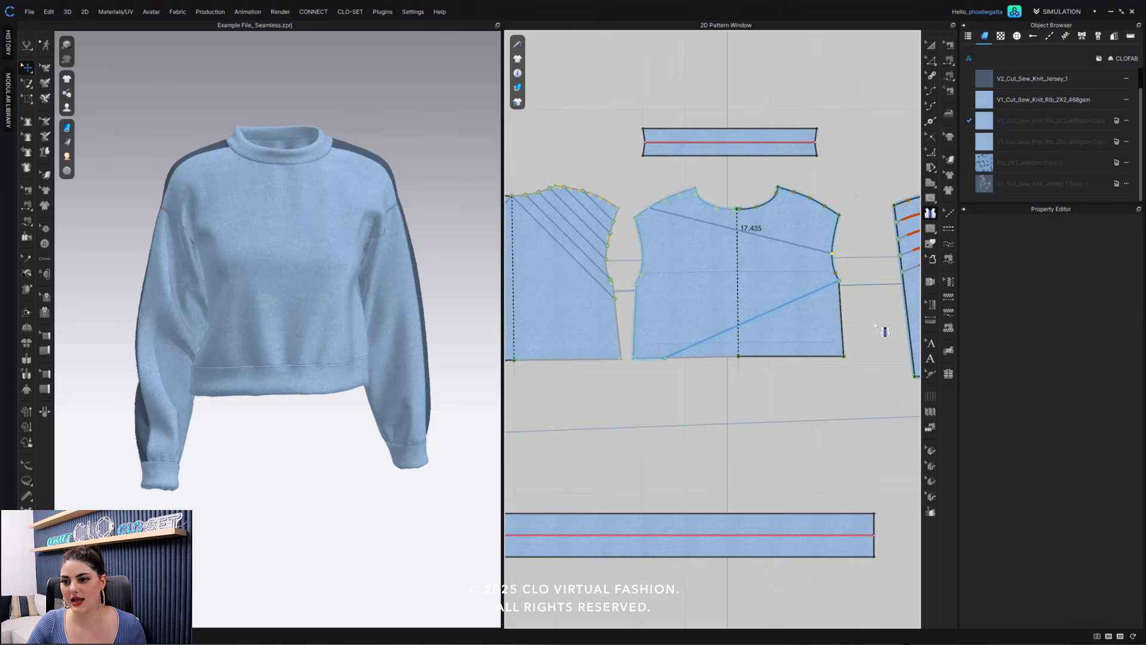
click(680, 219)
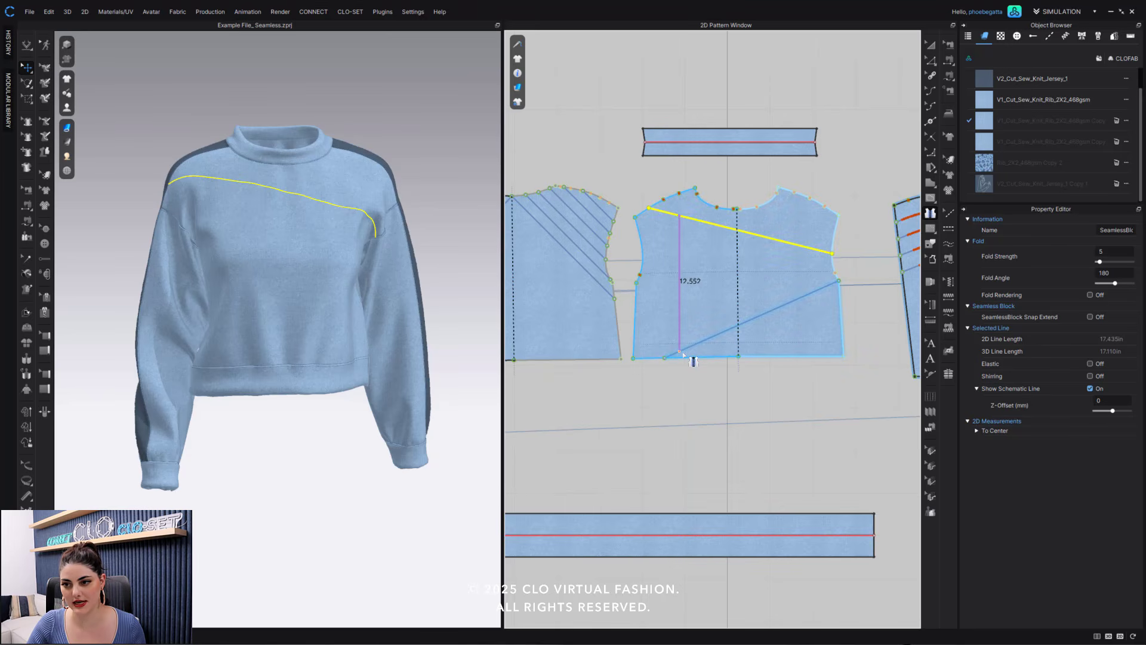
click(683, 353)
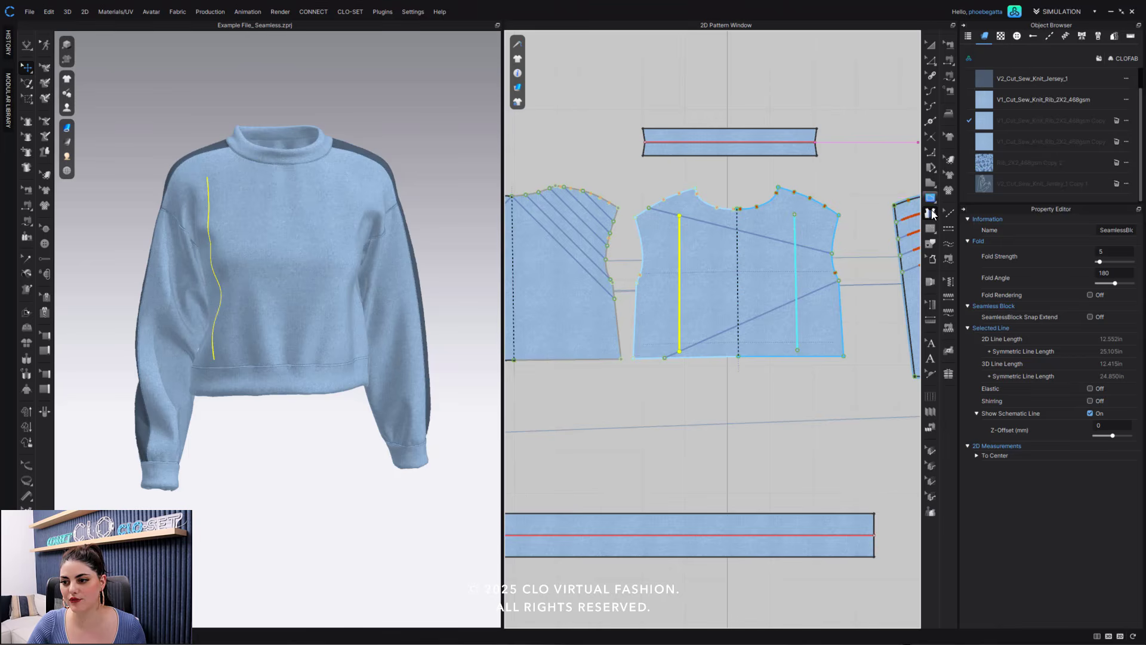
- Remove linked editing from the mirrored vertical seamless block line on the front bodice's right half and delete that line
click(930, 61)
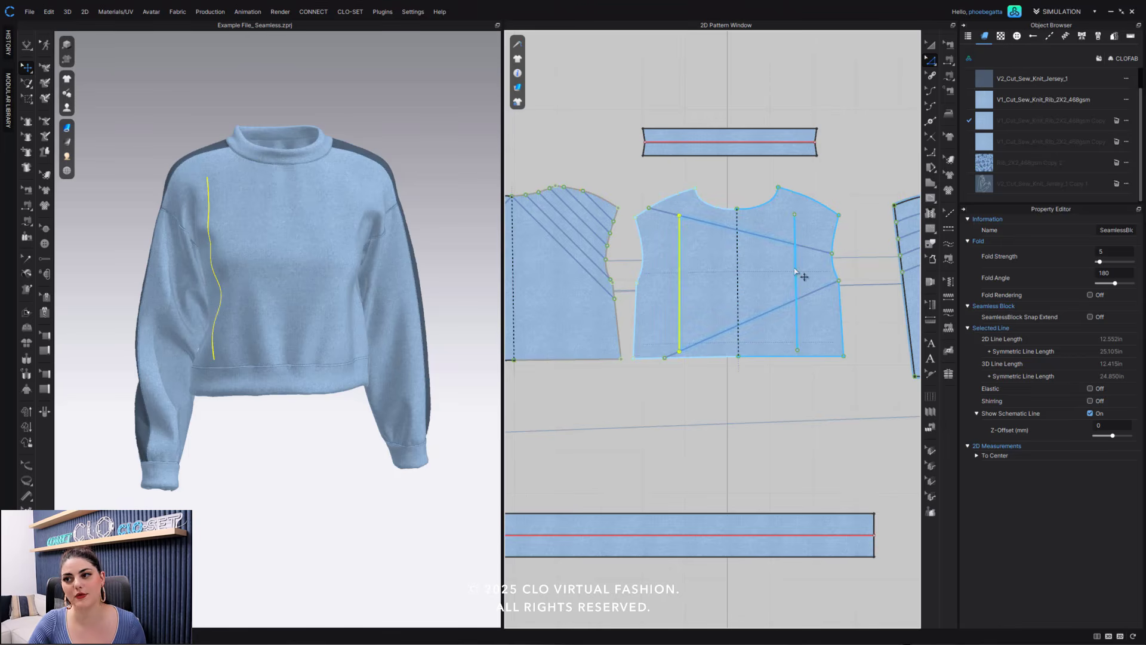
click(796, 272)
right_click(796, 271)
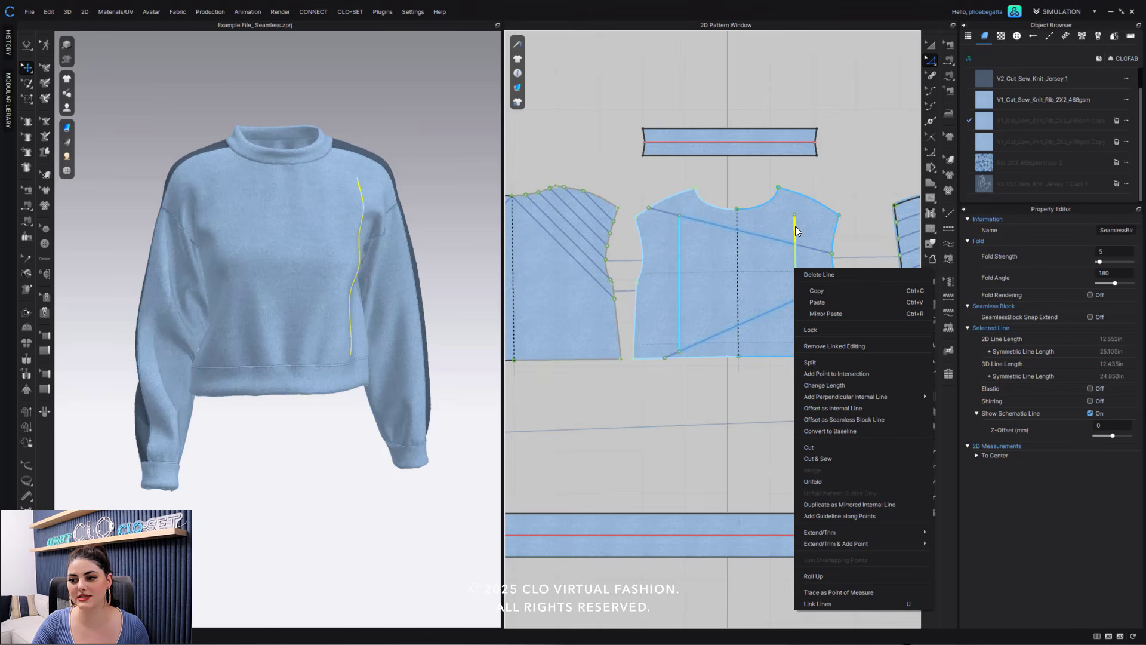
click(832, 346)
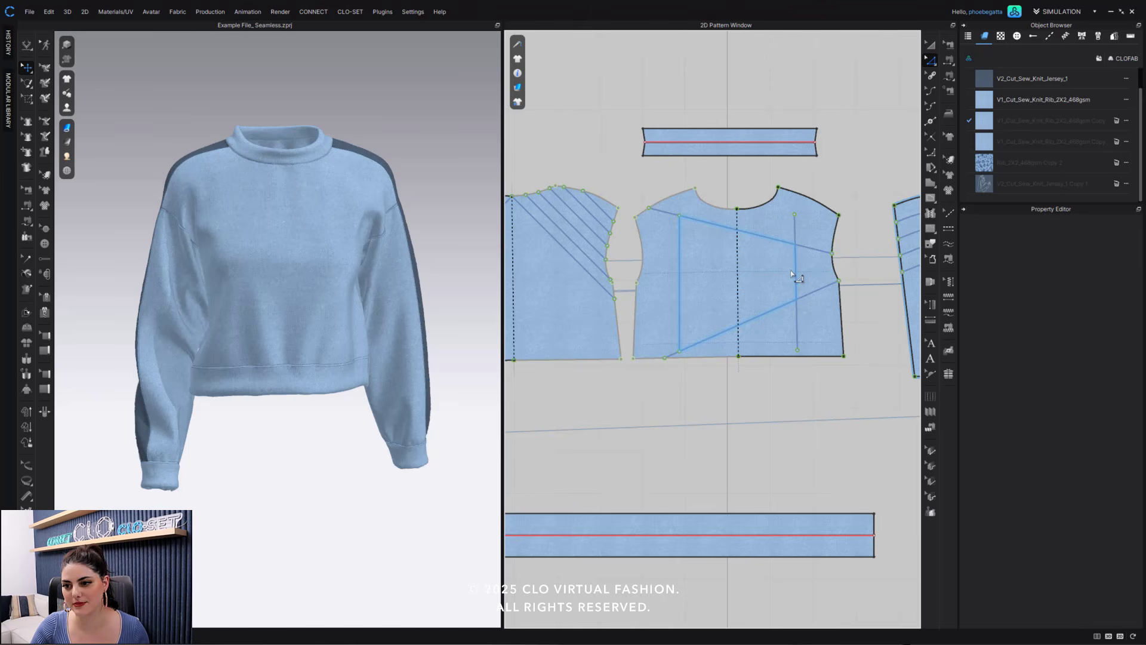
click(796, 245)
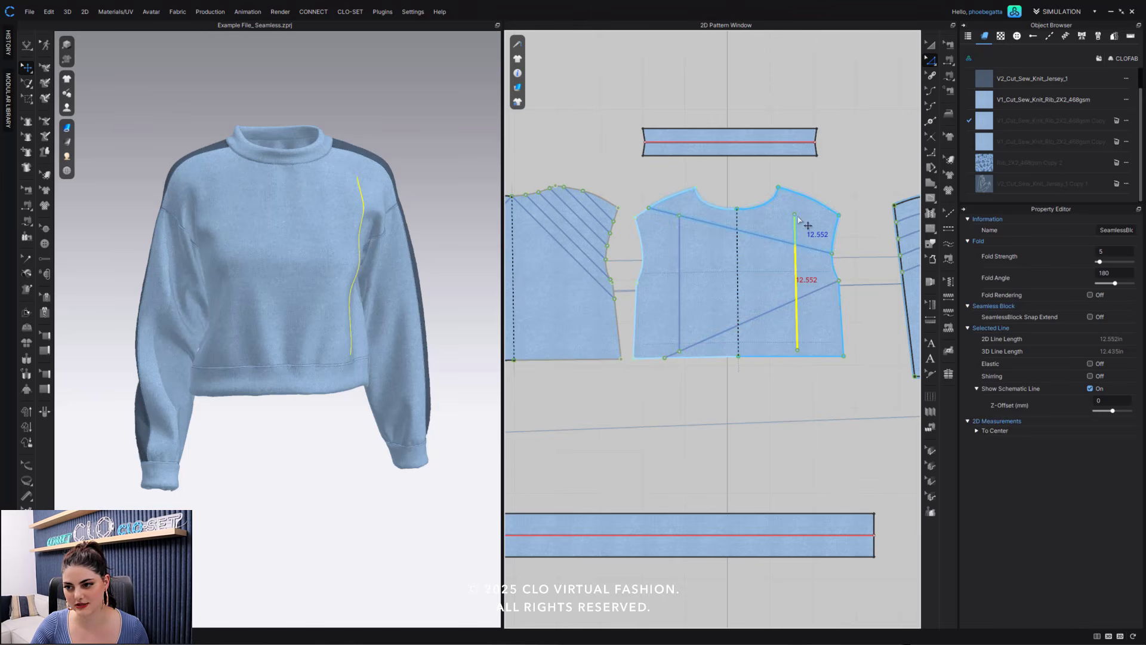
key(Delete)
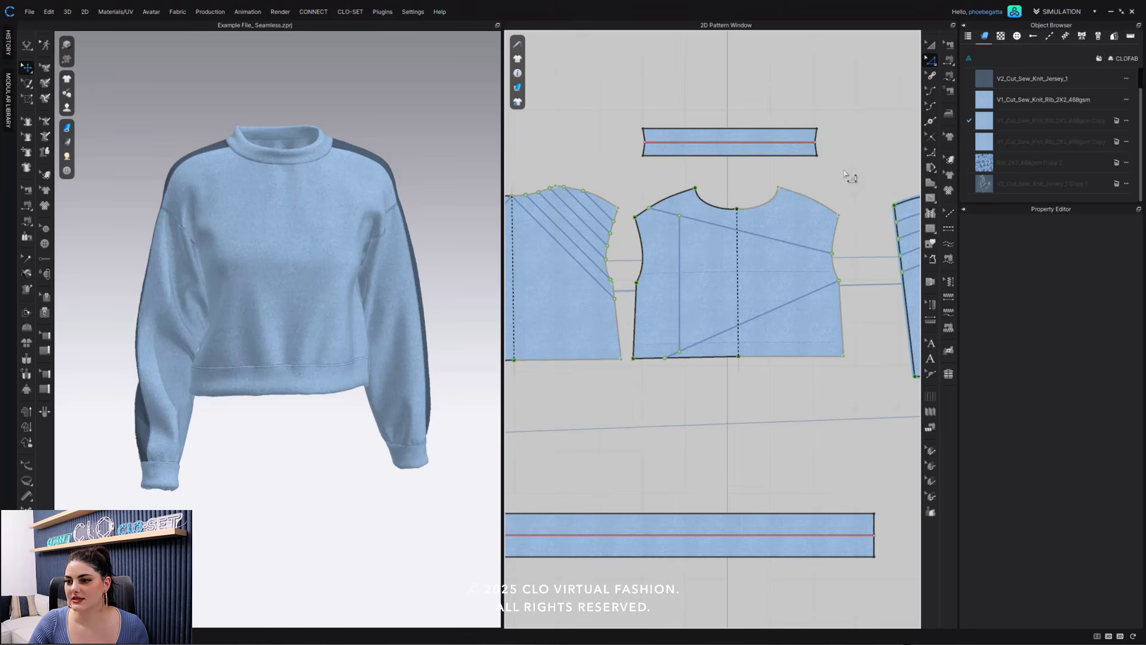
- Widen the 2D Pattern Window to make more room for the pattern pieces
scroll(825, 183, down, 1)
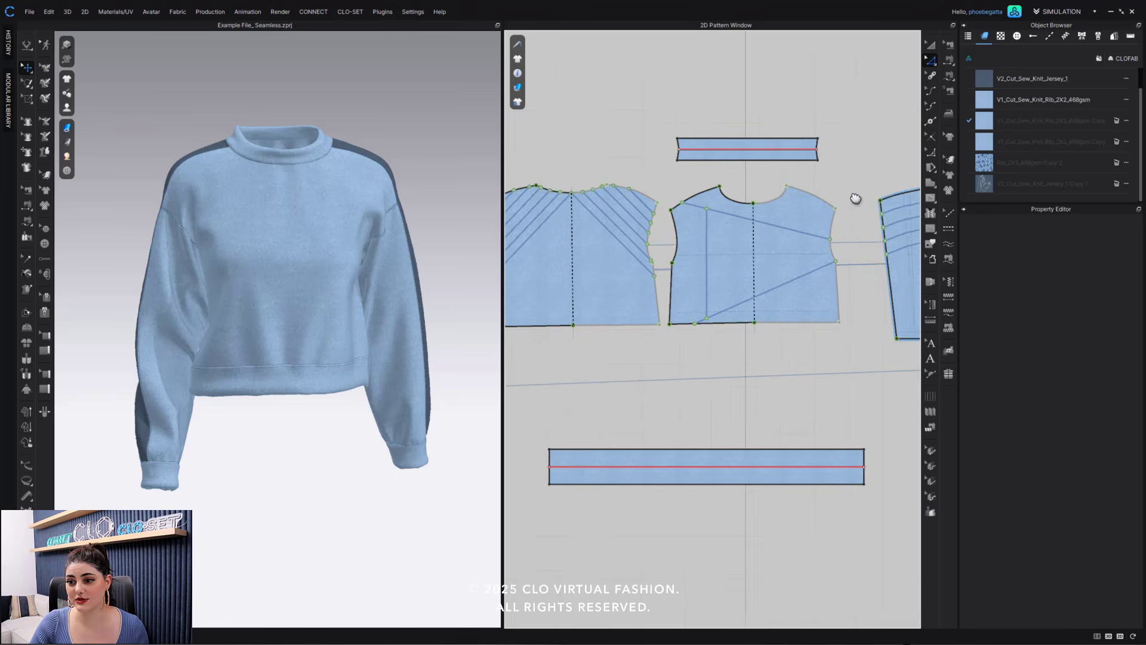
scroll(860, 203, down, 3)
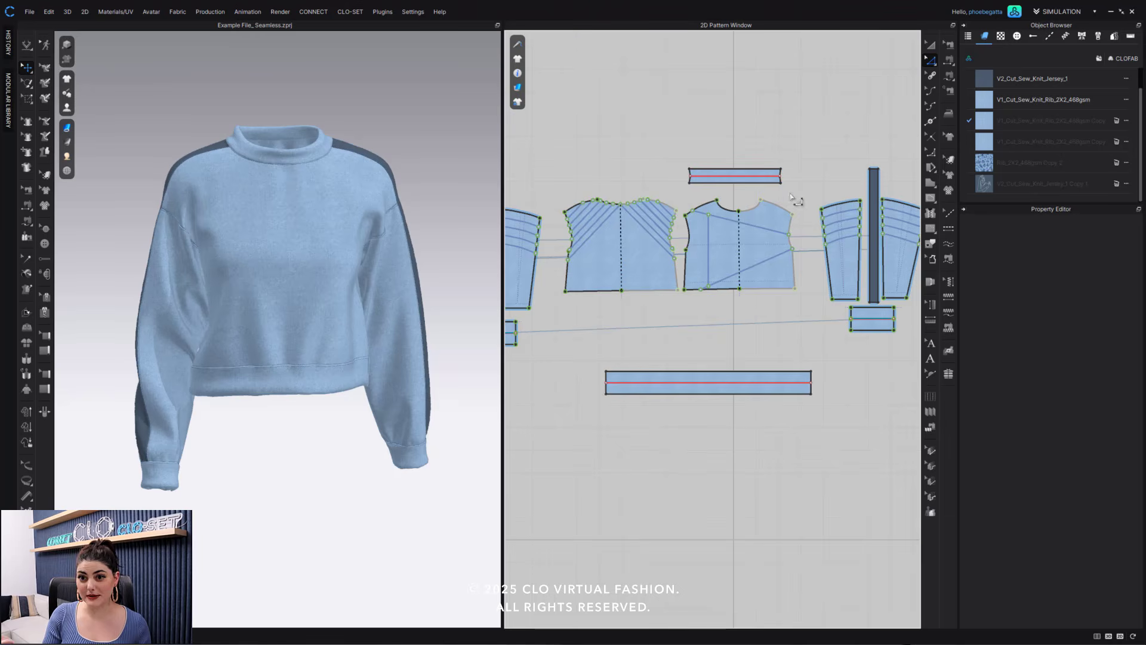
middle_drag(792, 195, 800, 202)
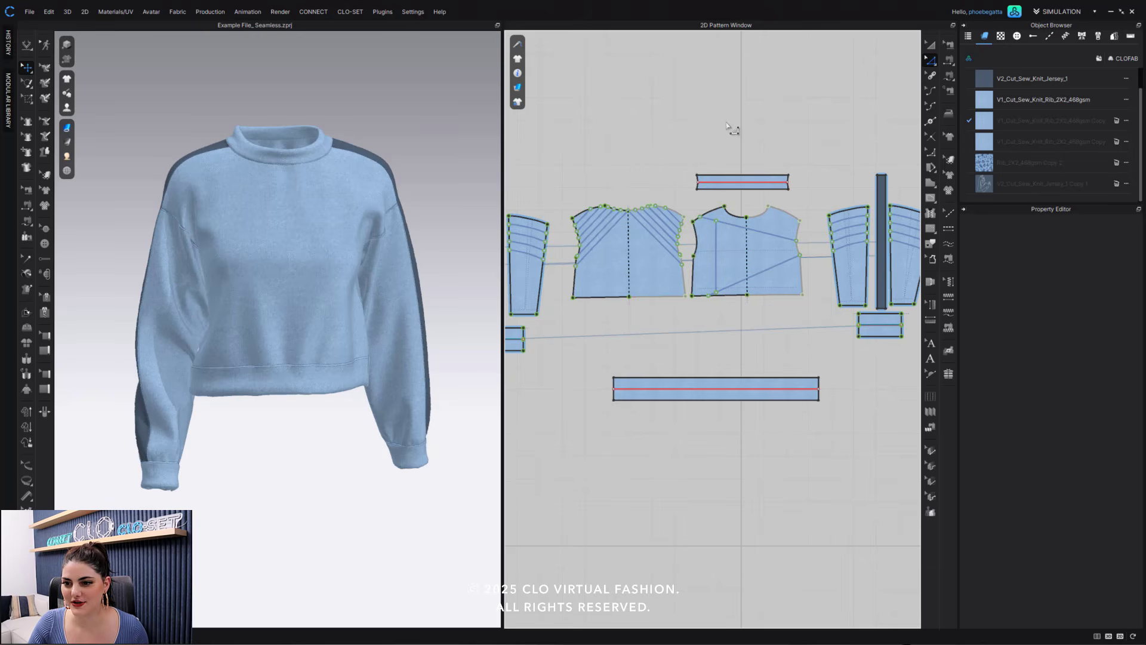
middle_drag(732, 128, 737, 148)
drag(503, 181, 388, 187)
middle_drag(730, 149, 757, 177)
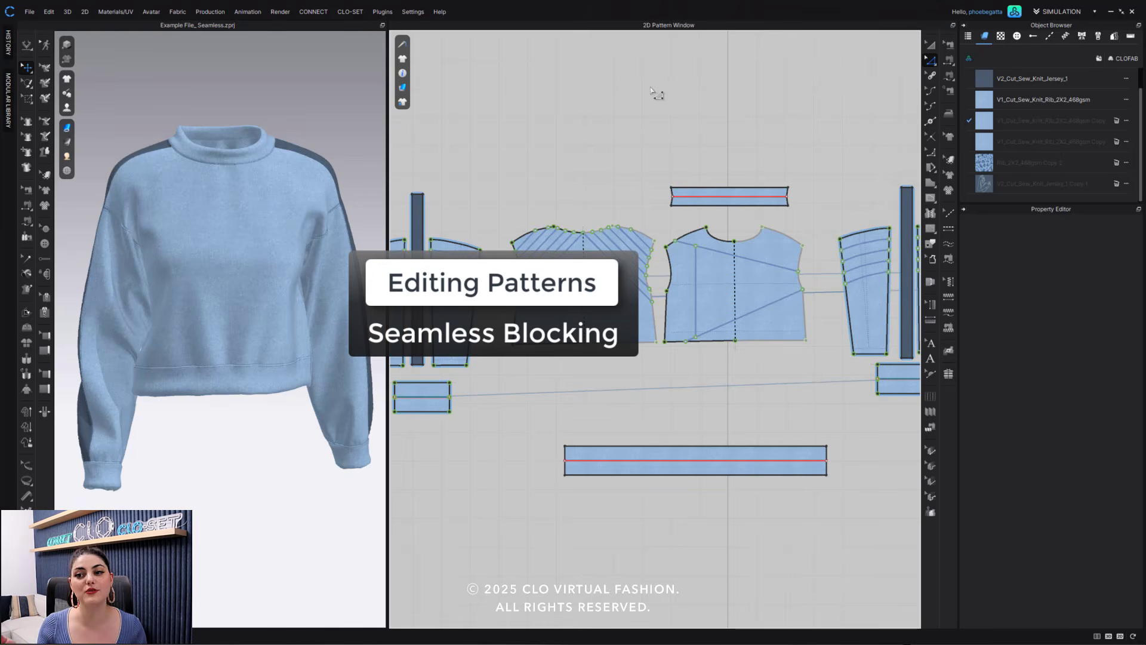
- Lengthen the bodice by lowering the front's hem corners and center hem point, then the back's hem edge to about the same level
click(930, 62)
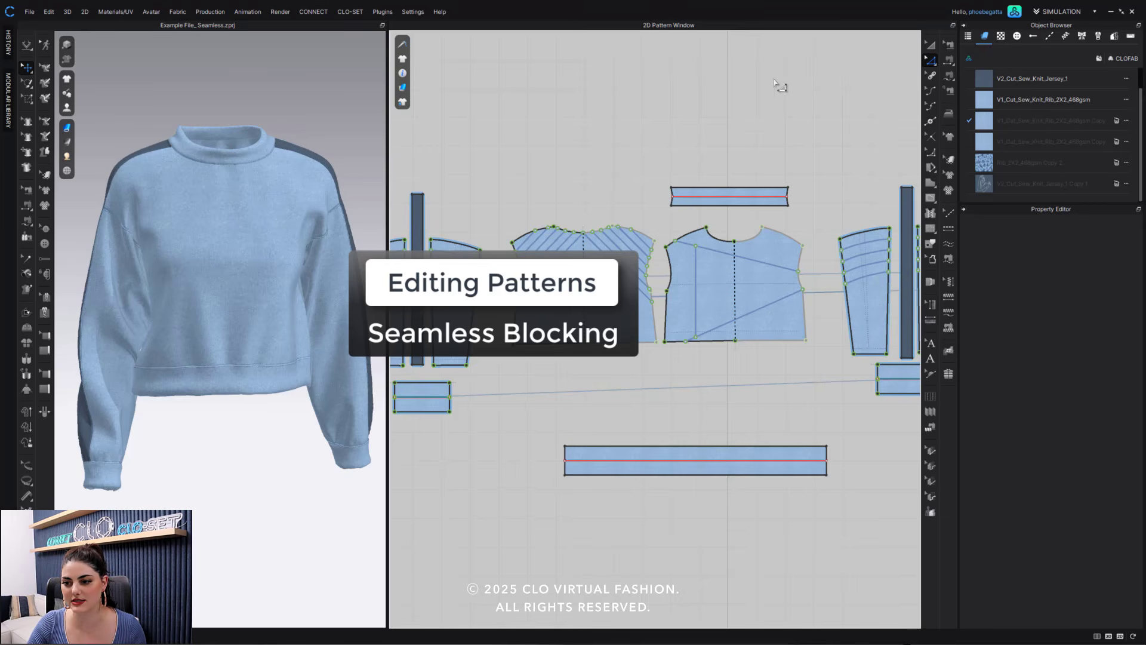
scroll(715, 351, up, 2)
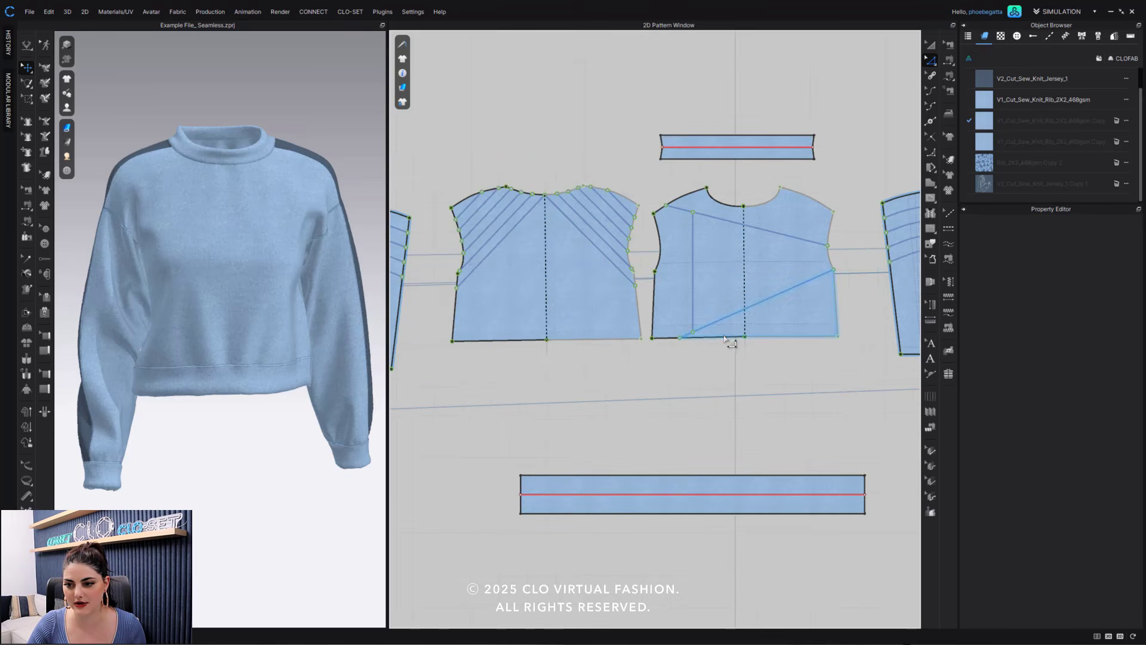
click(725, 337)
drag(727, 339, 650, 372)
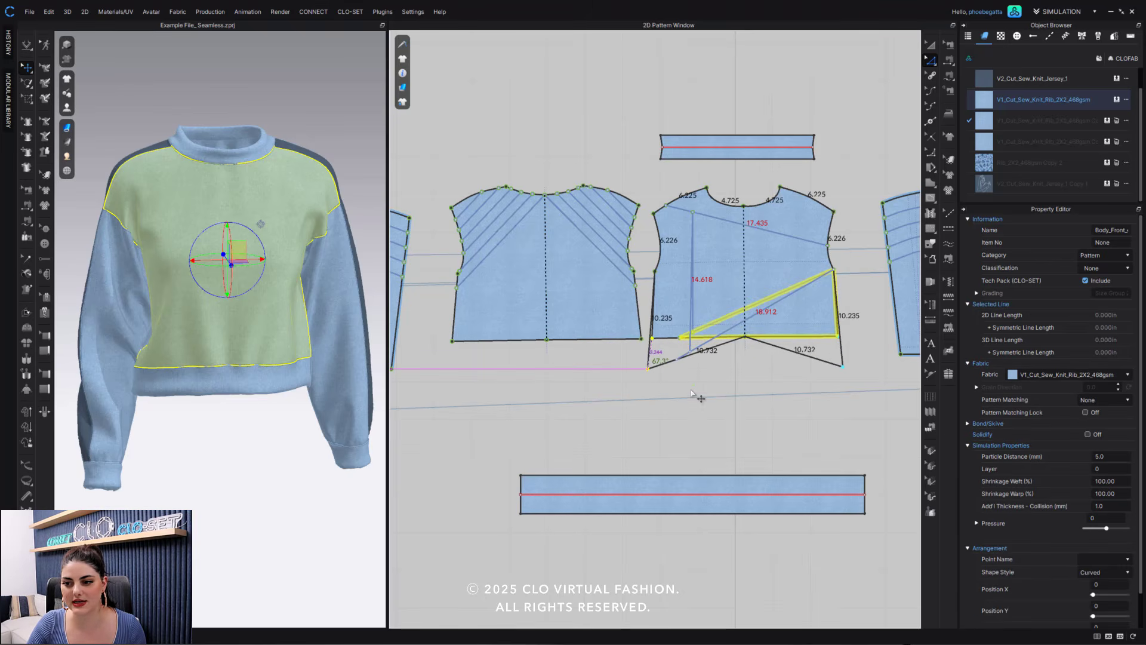
click(751, 339)
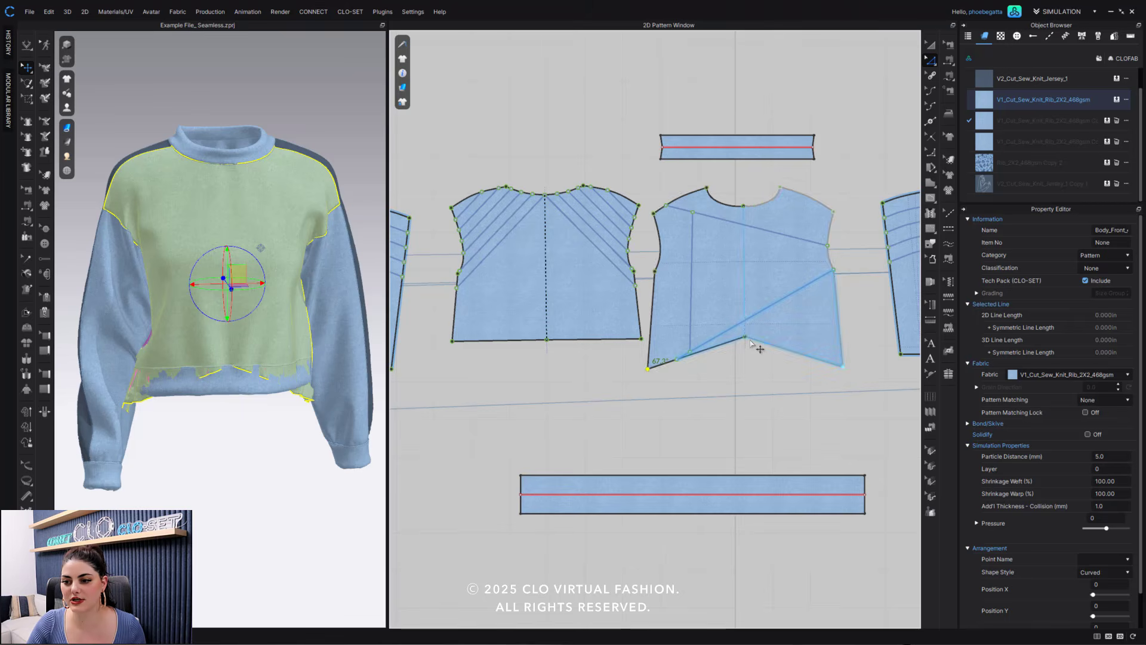
drag(753, 343, 746, 373)
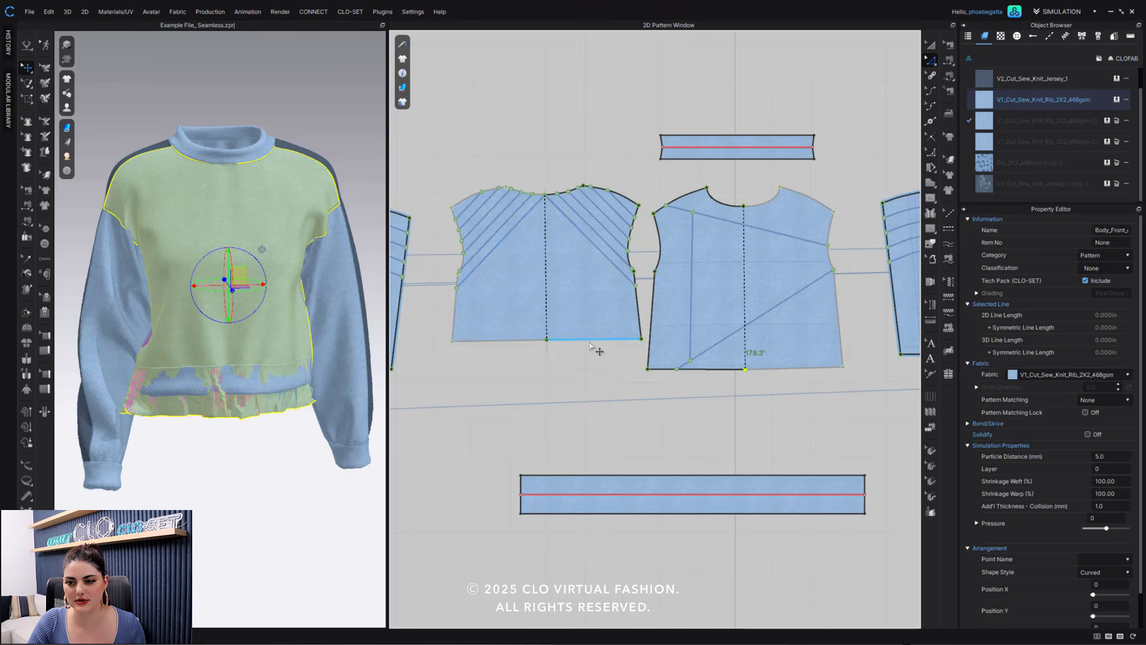
drag(589, 345, 600, 377)
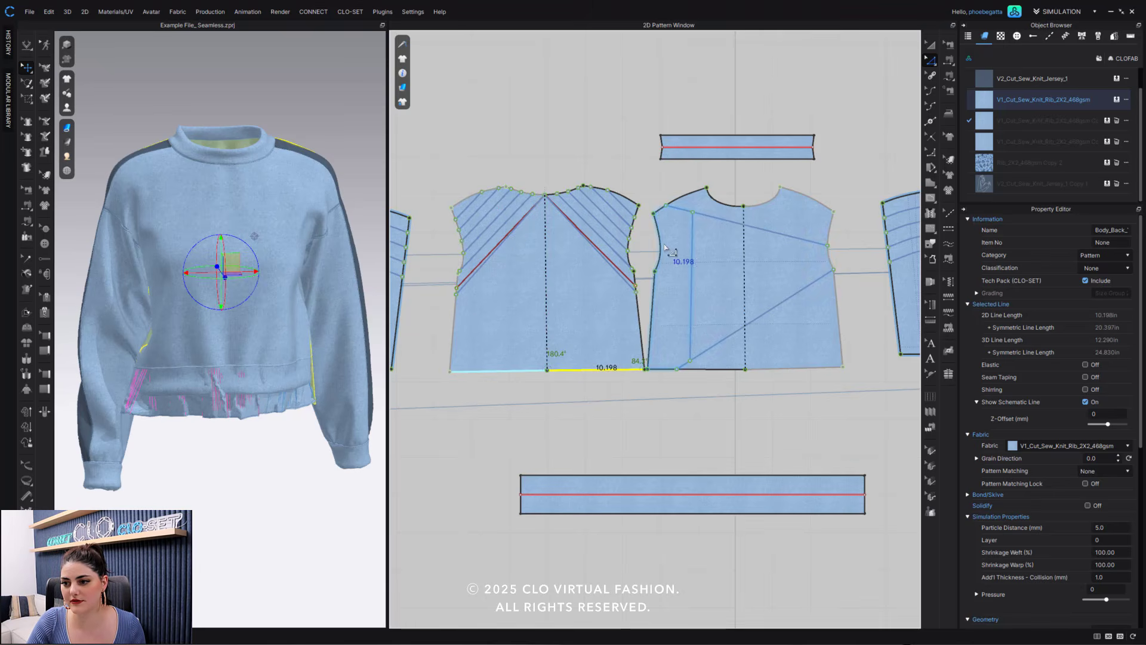
- Move the front bodice's mirrored hem corners inward so the side seams run nearly vertical, each about 10.21 in long
click(844, 369)
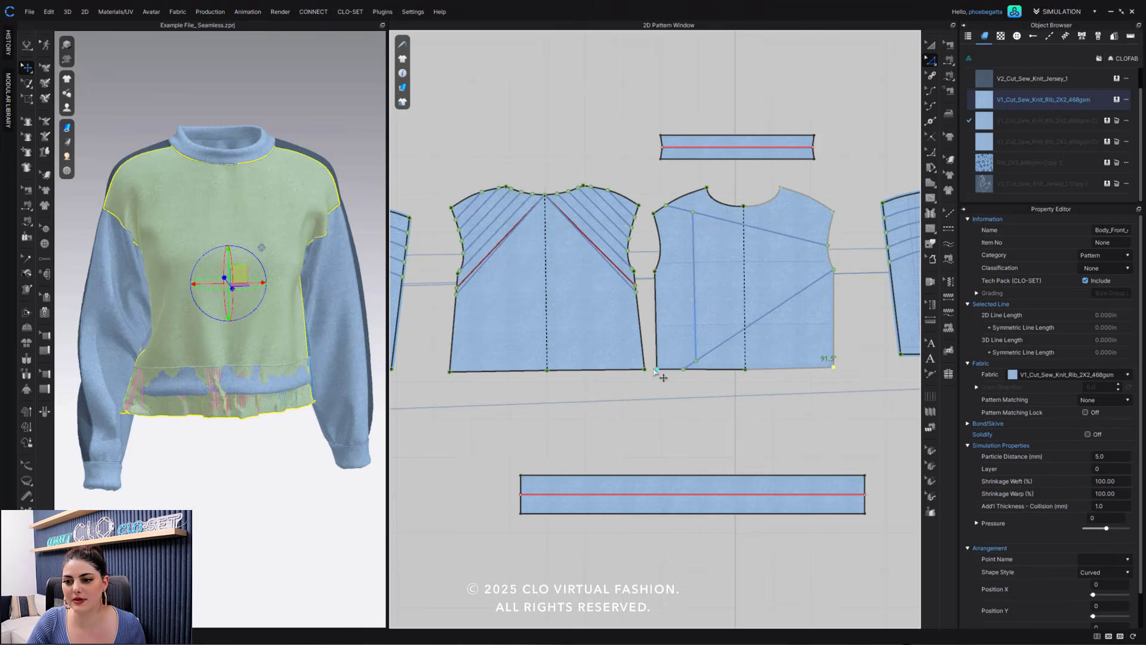
click(658, 373)
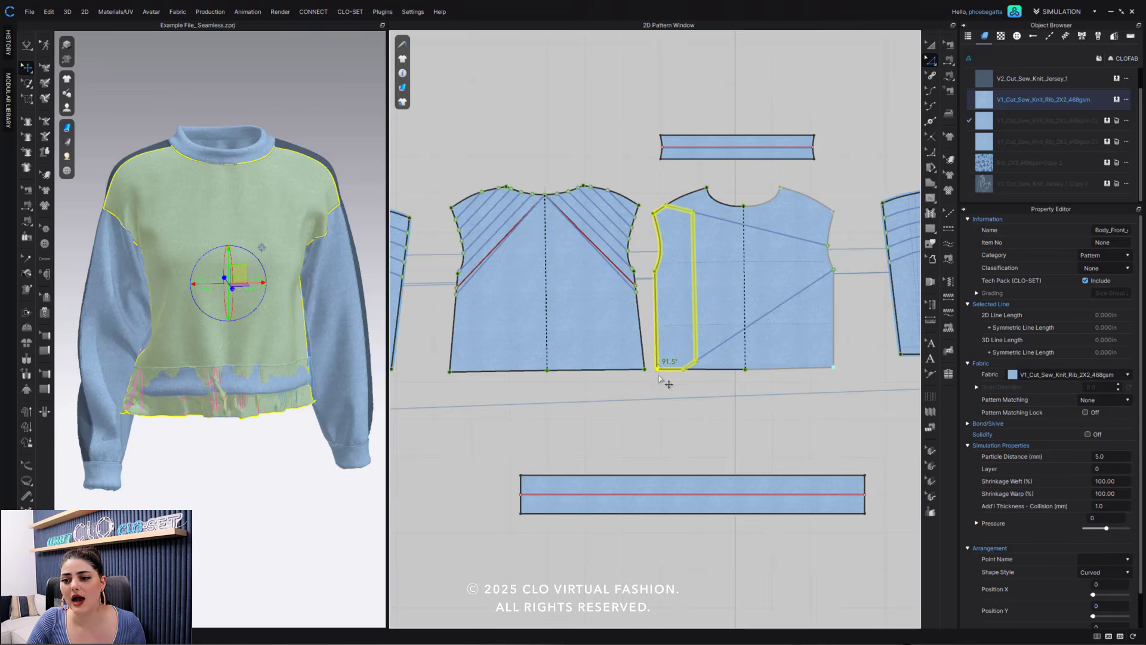
click(664, 383)
drag(657, 371, 654, 371)
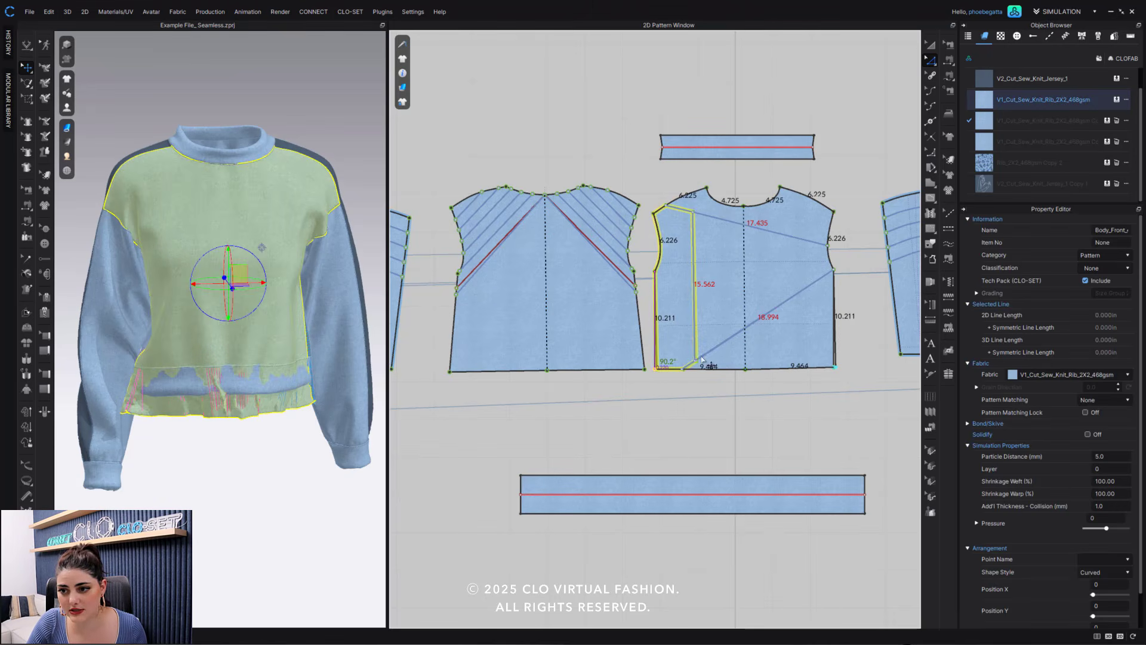
- Move the upper end of the front bodice's vertical seamless block line along the upper diagonal toward the center, making the line about 15.08 in long
click(700, 222)
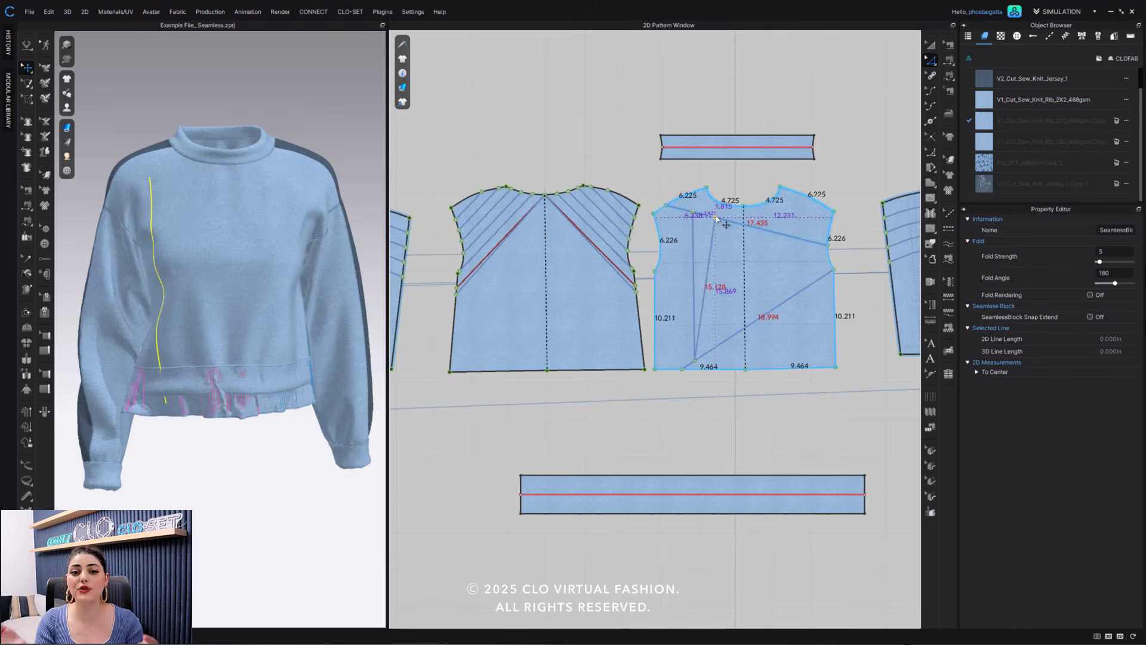
drag(716, 218, 720, 219)
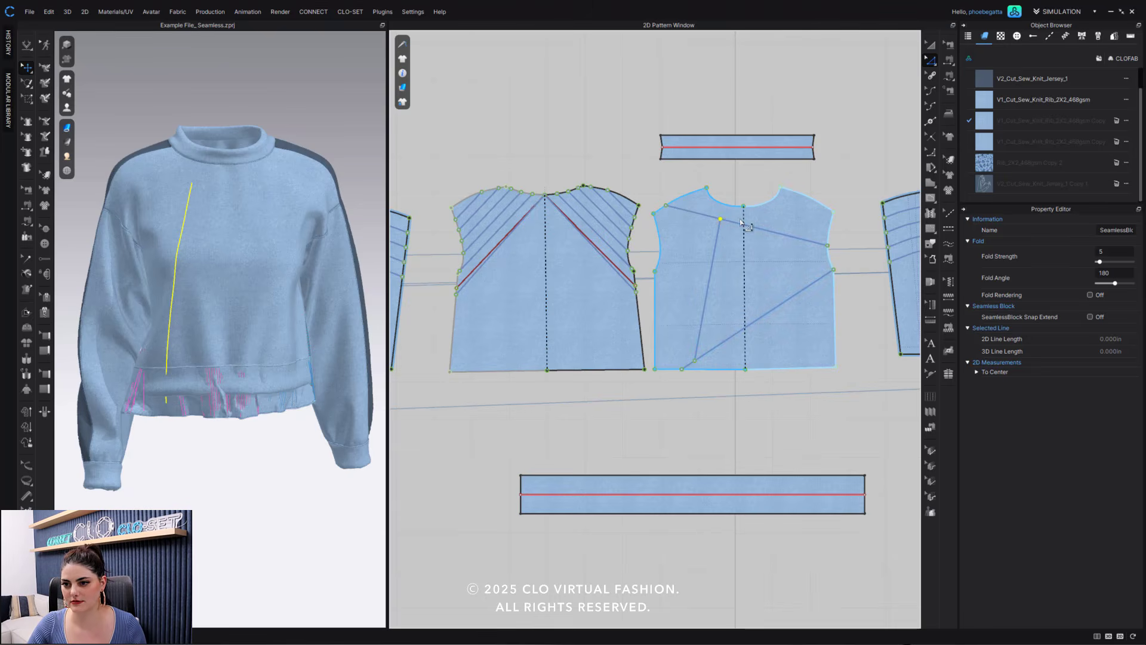
- Examine how the front bodice's three seamless block lines meet each other and how the back bodice's lines meet the pattern outline
scroll(740, 236, up, 10)
scroll(738, 244, down, 4)
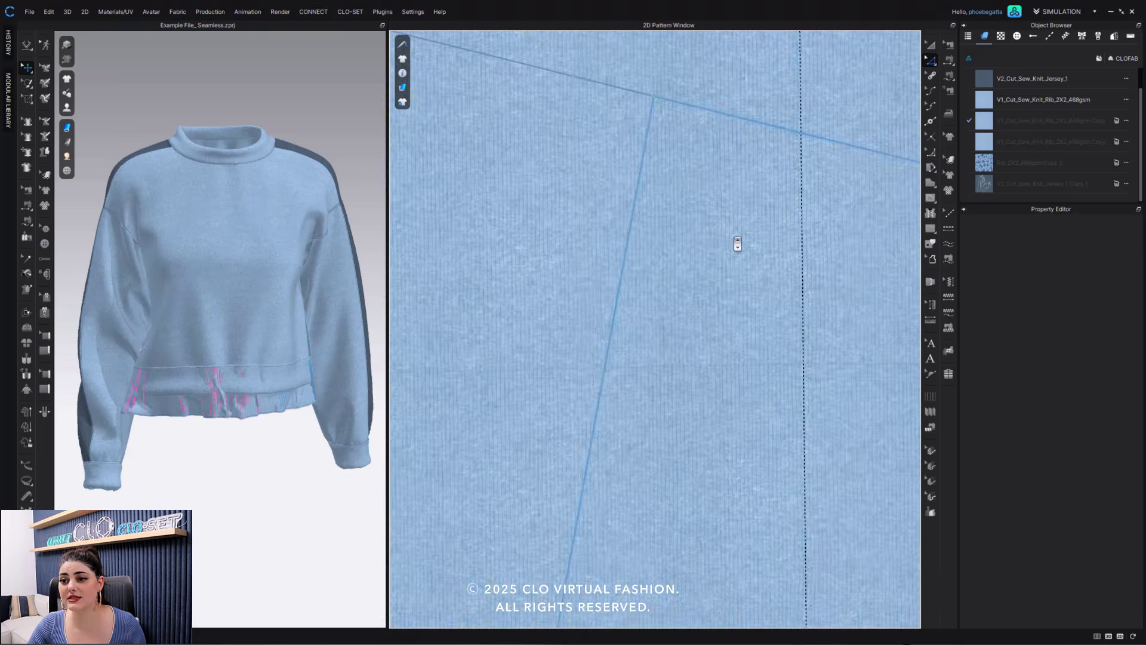
scroll(738, 243, down, 5)
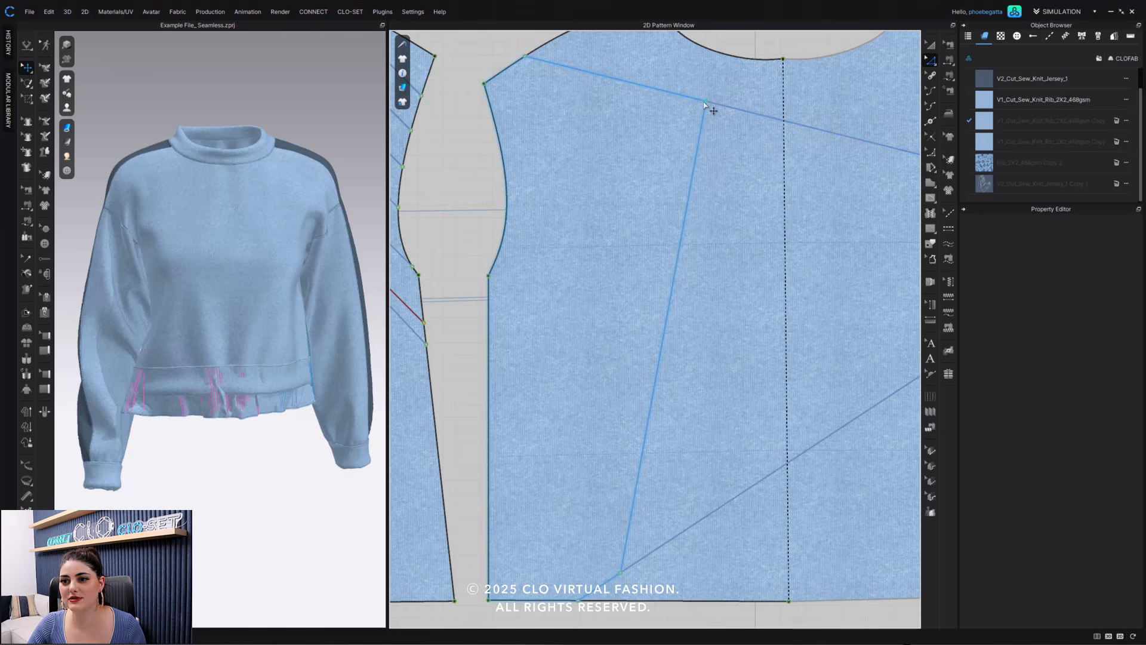
click(681, 99)
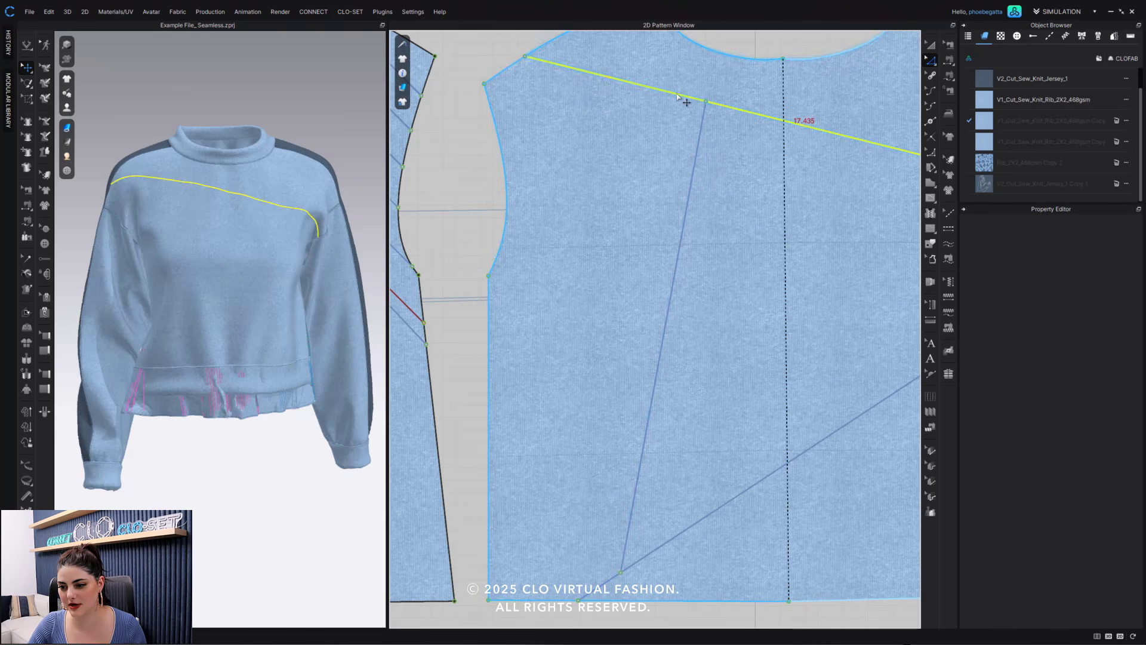
click(731, 500)
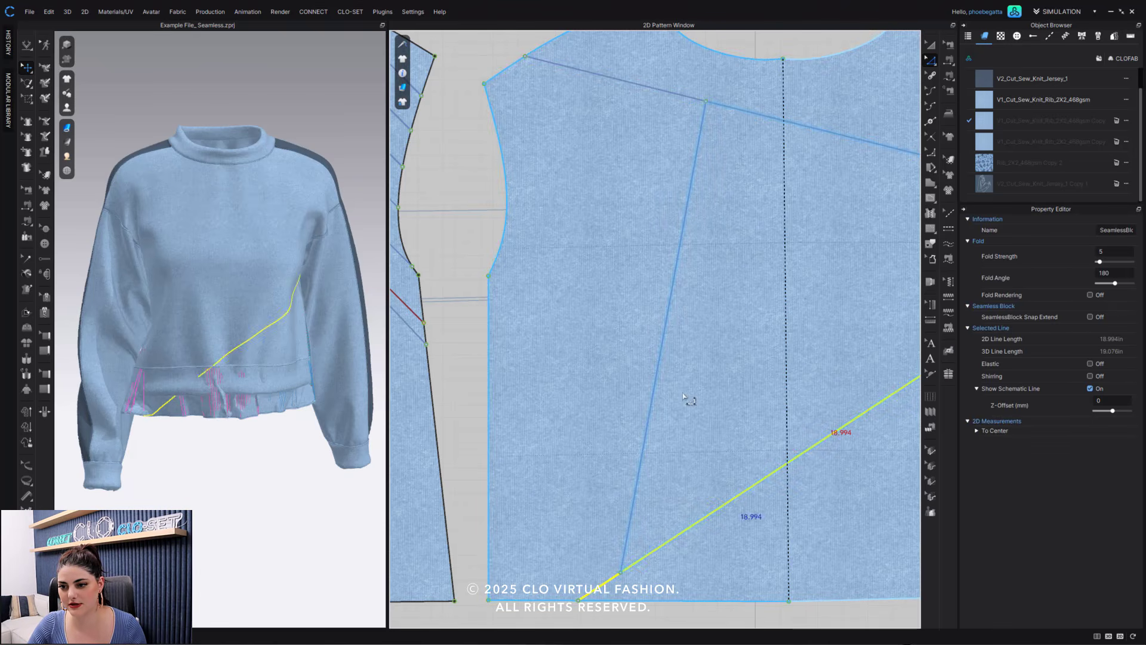
click(669, 327)
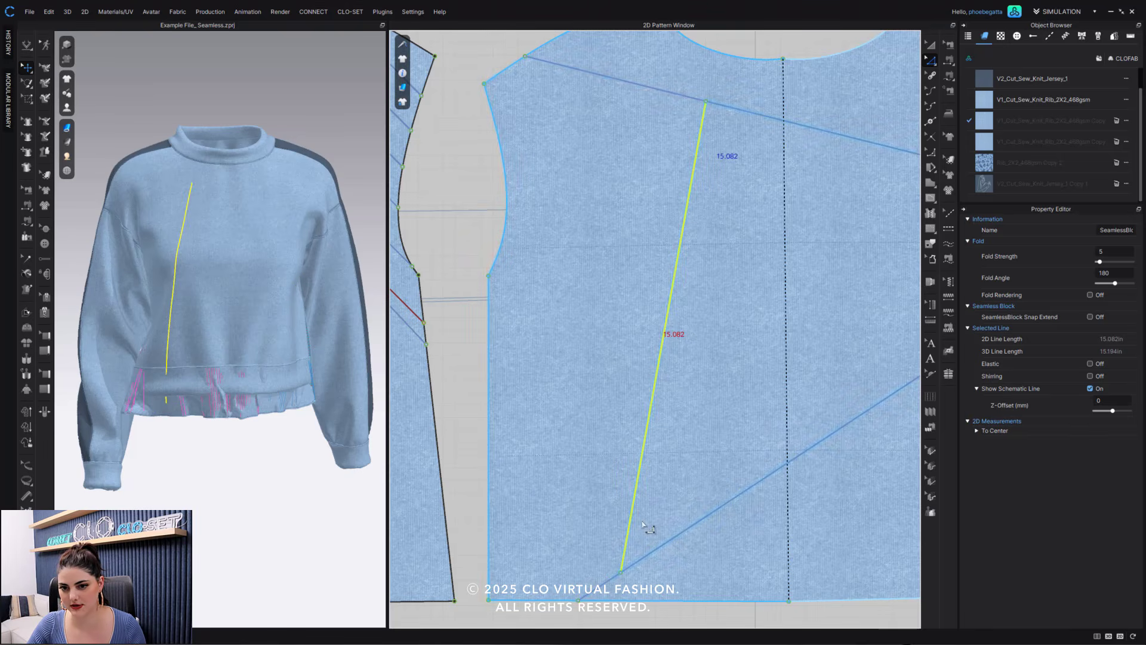
click(599, 454)
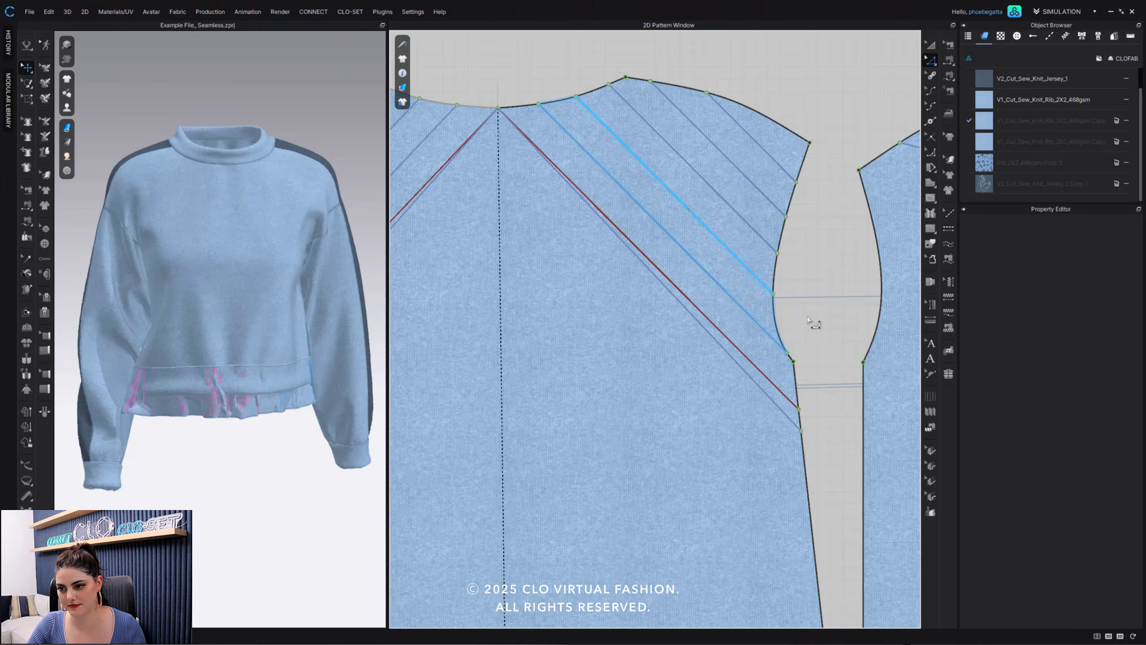
middle_drag(816, 325, 431, 95)
scroll(678, 279, down, 5)
middle_drag(678, 278, 643, 331)
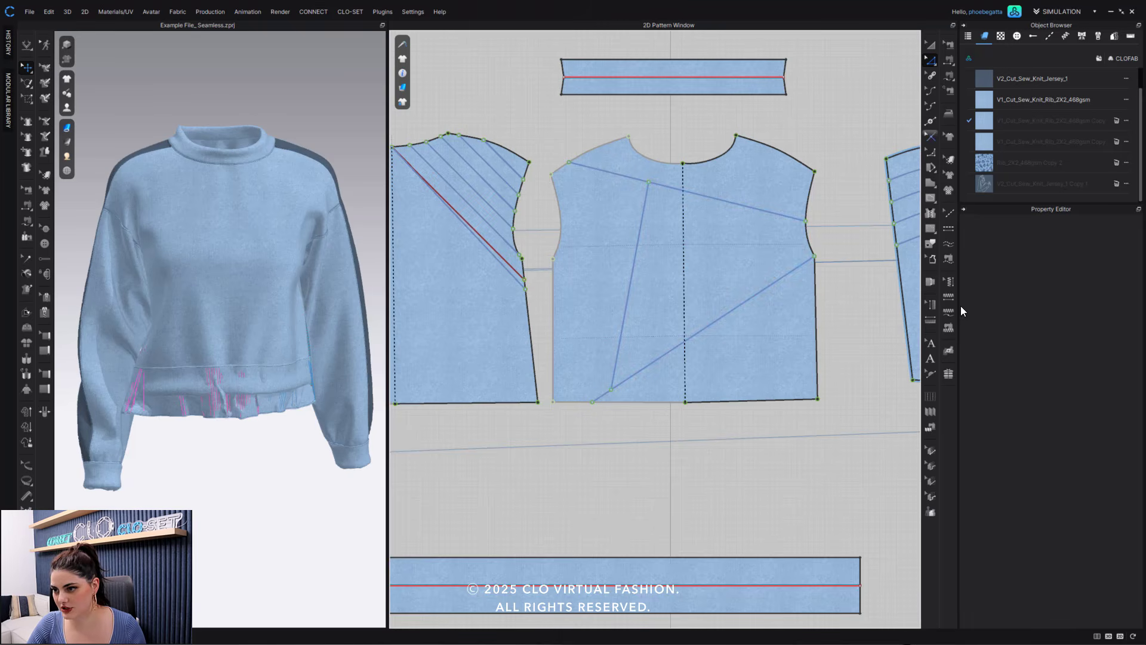
- Draw a roughly horizontal seamless block line about 5.08 in long from the front bodice's left side seam to the steep slanted line
click(932, 214)
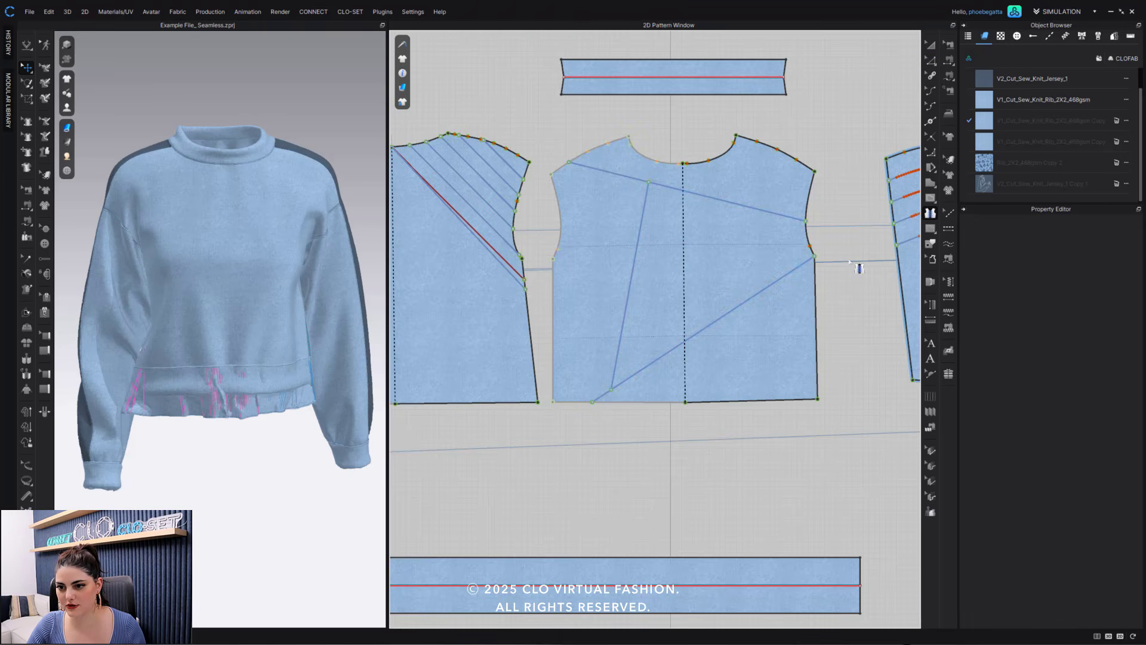
double_click(623, 320)
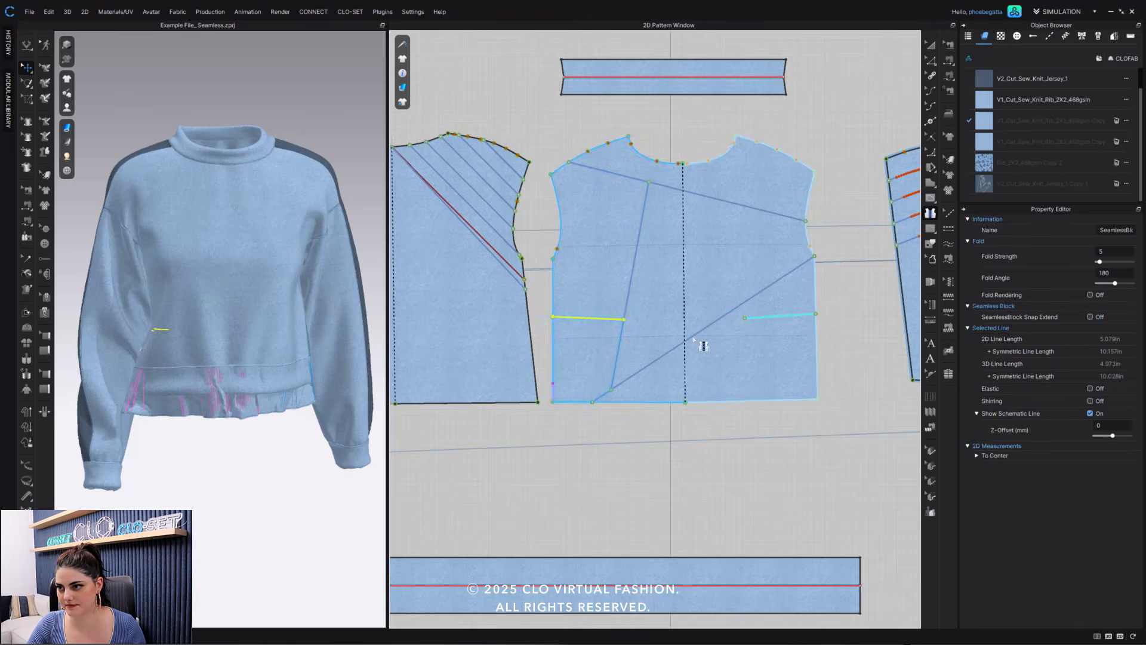
click(931, 62)
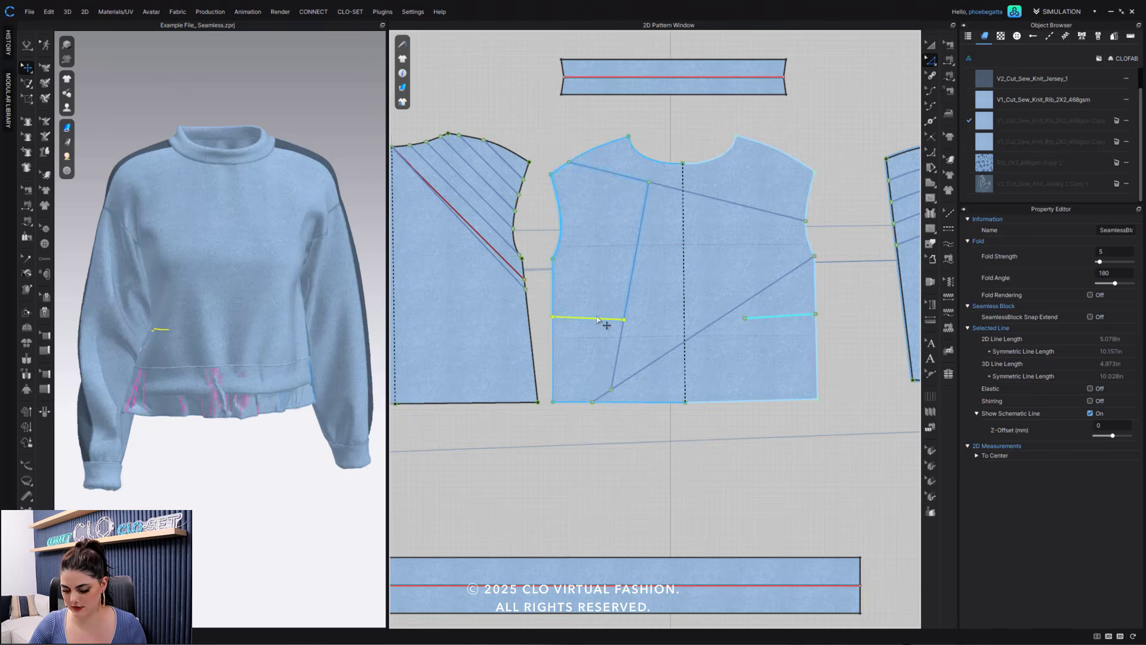
- Delete the short, roughly horizontal seamless block line from the front bodice together with its mirrored counterpart
click(597, 319)
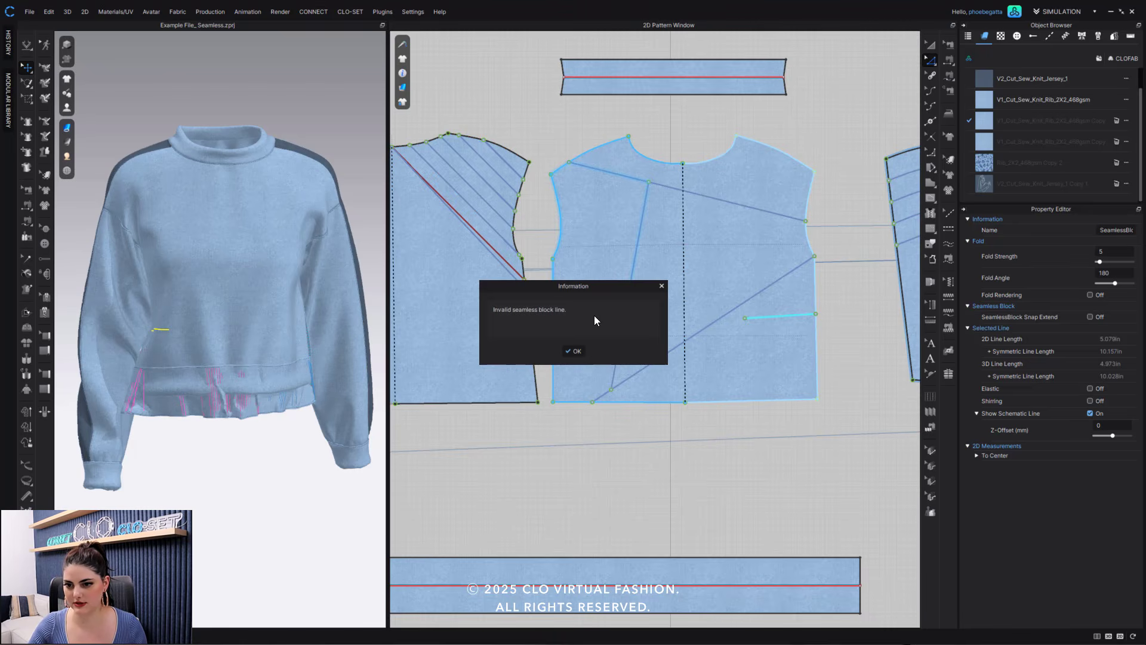
click(575, 352)
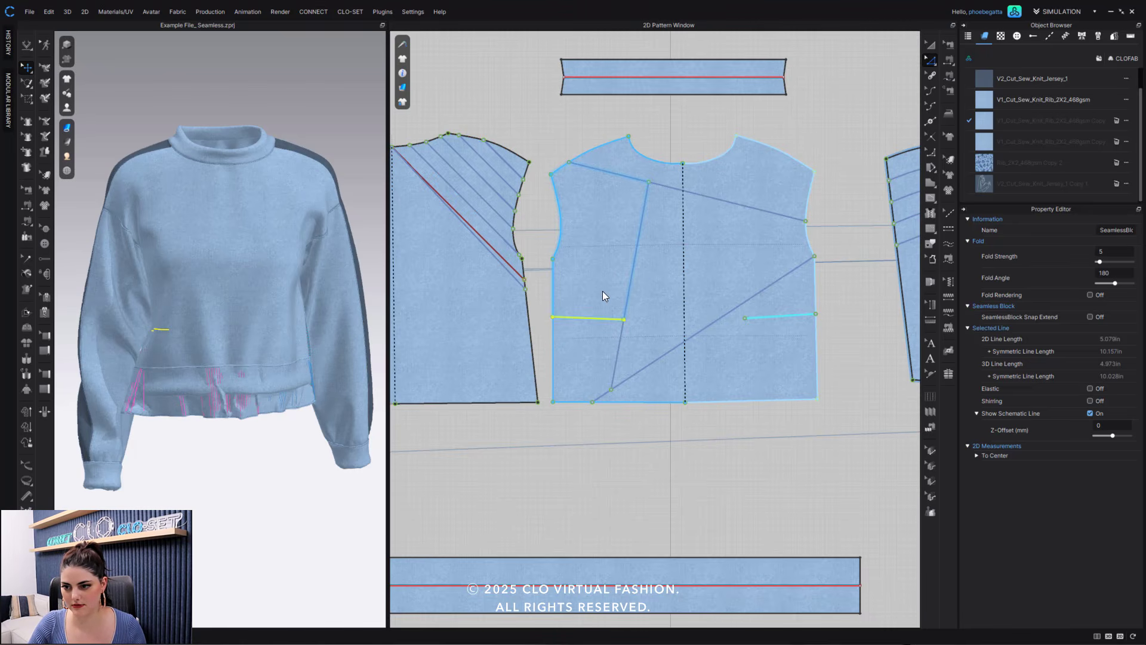
click(794, 315)
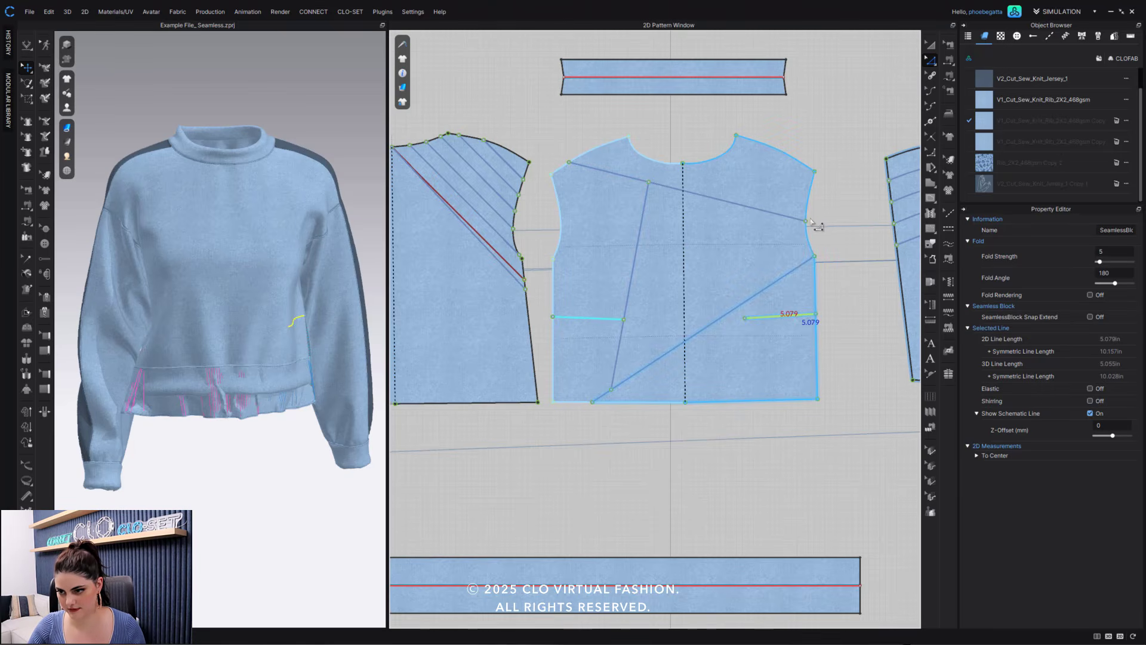
click(841, 210)
- Move the lower end of the back bodice's red diagonal internal line from the side seam to the hem, making it about 18.75 in long
middle_drag(678, 223, 785, 230)
click(626, 282)
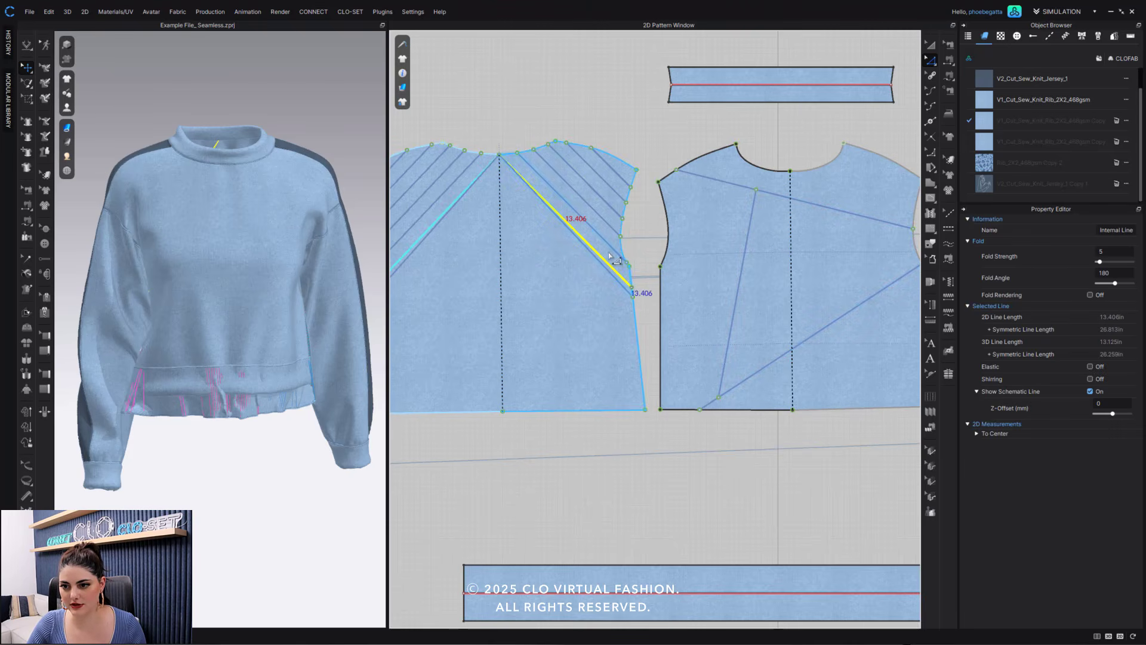
click(633, 295)
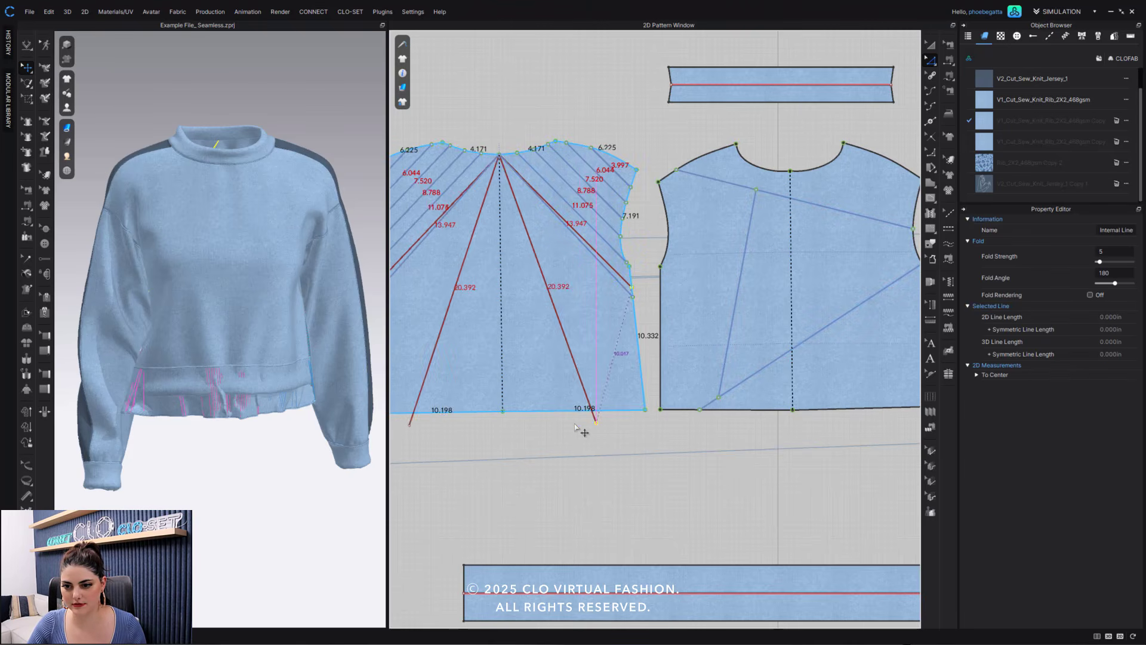
click(562, 99)
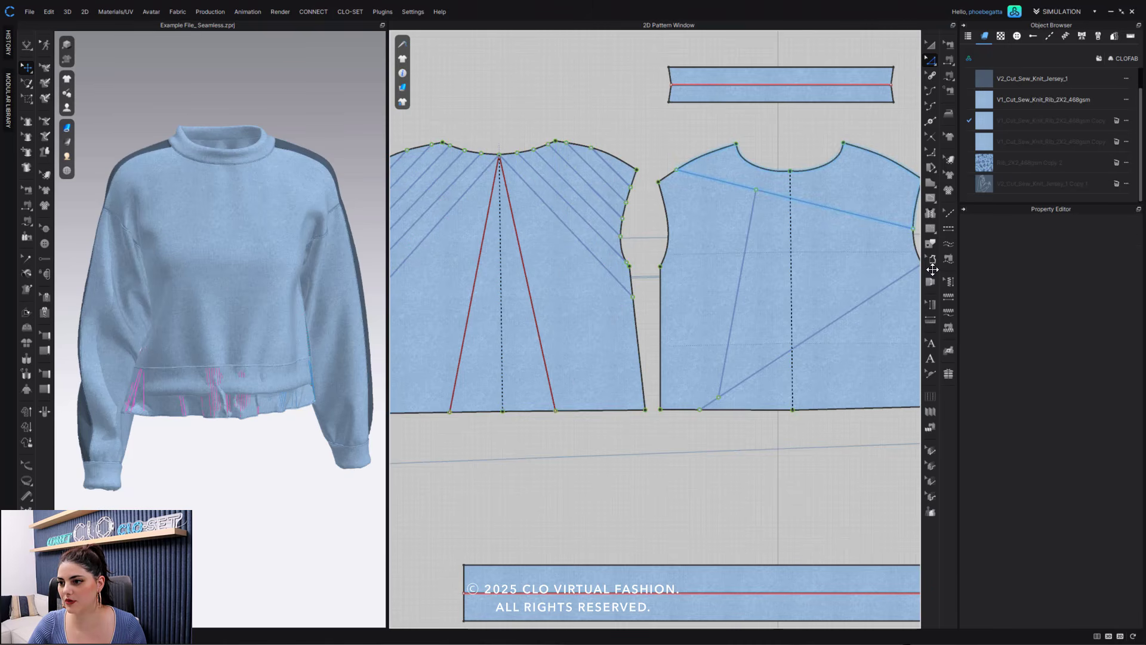
- Try to draw a seamless block line from the back bodice's side seam to the steep red internal line
click(931, 214)
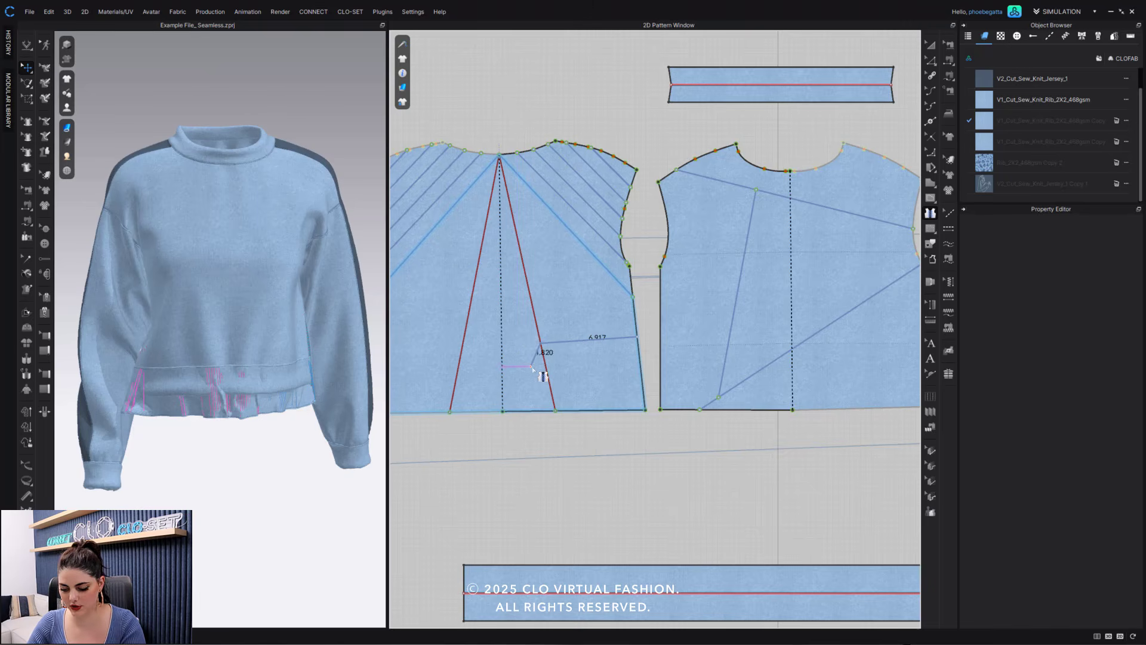
click(540, 338)
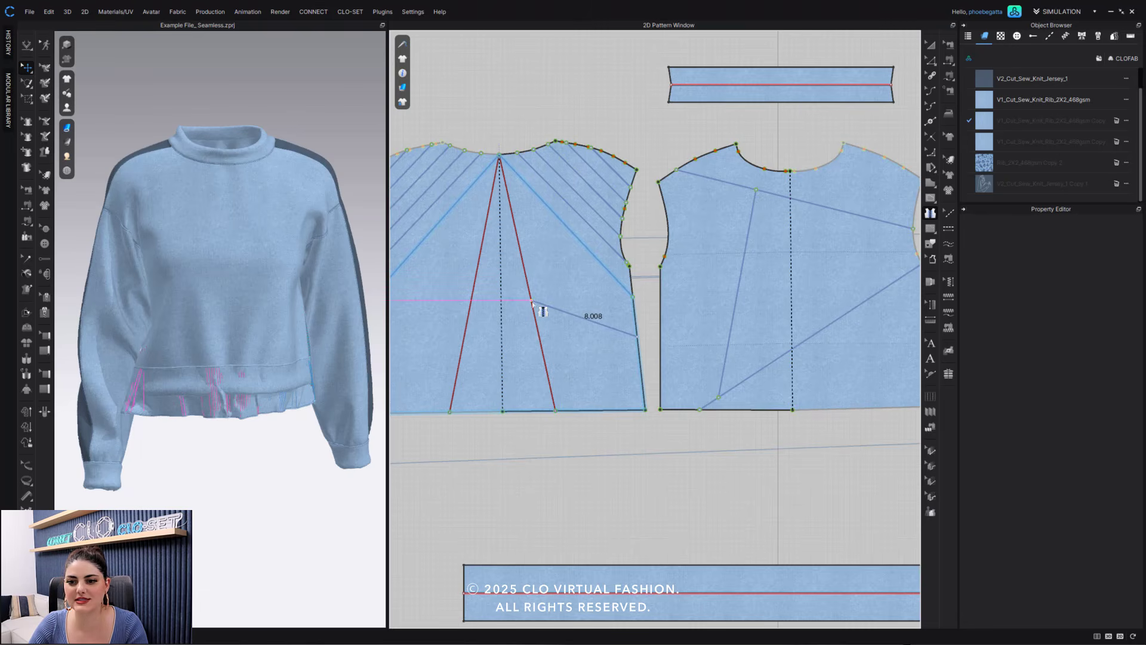
click(538, 352)
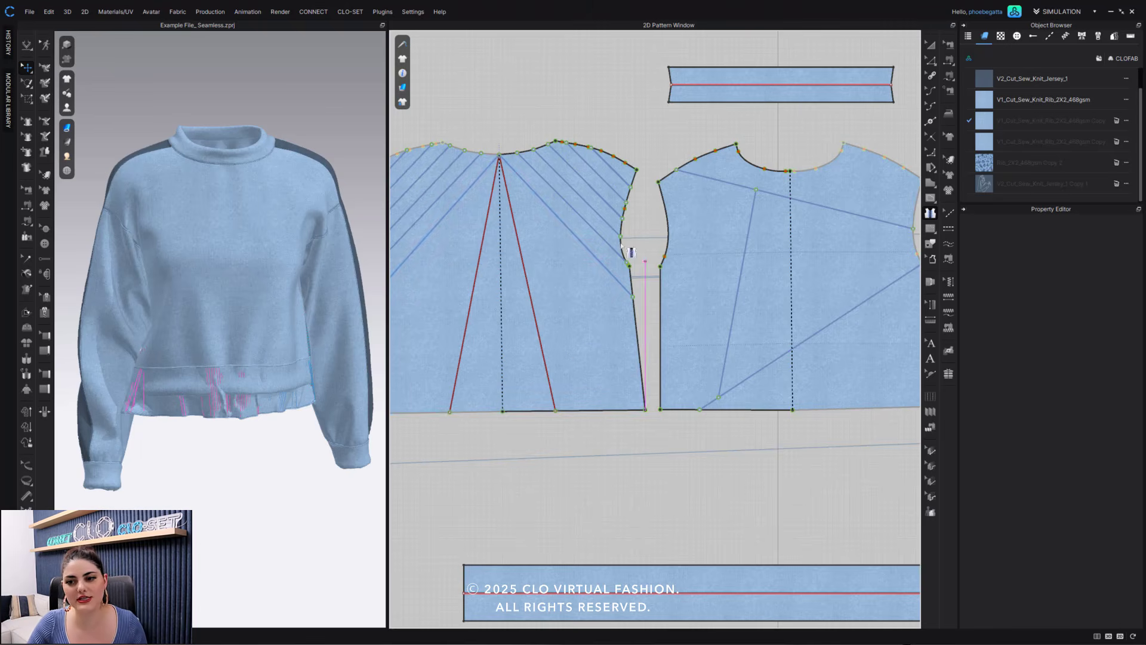
click(571, 306)
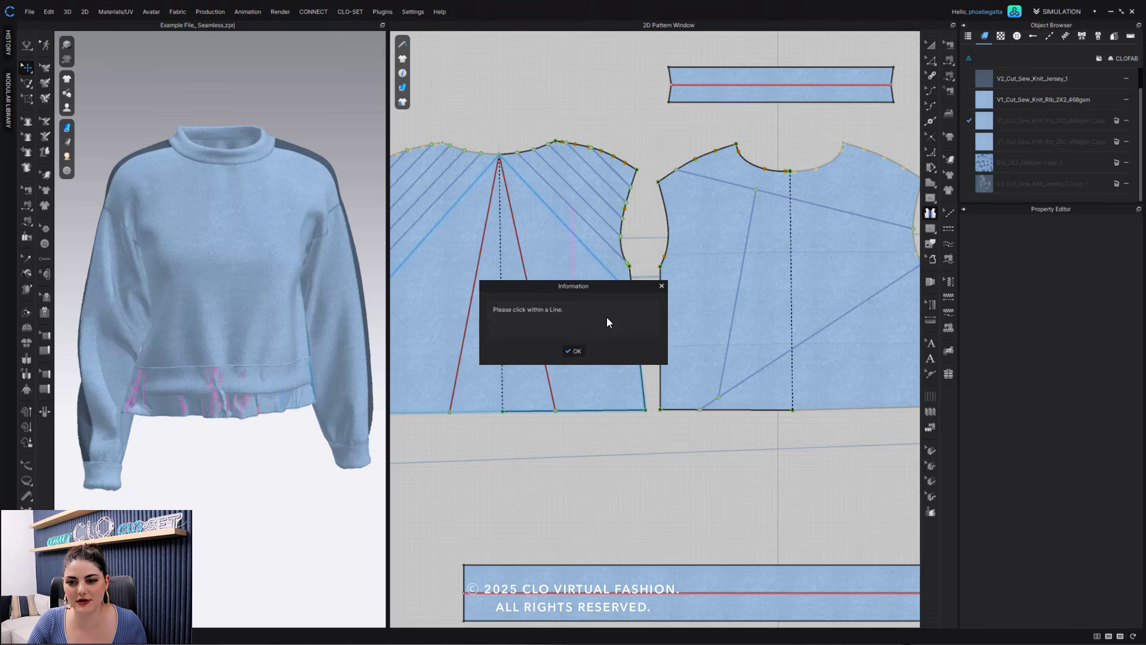
click(571, 349)
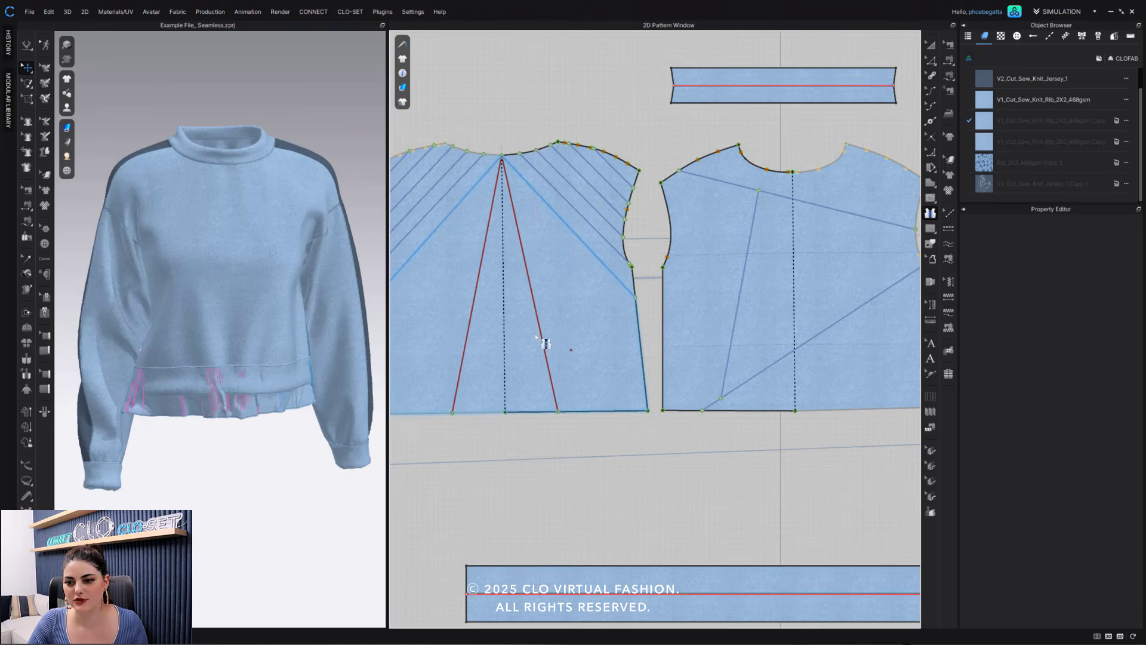
- Draw a three-segment seamless block shape from and back to the back bodice's side seam, with segments about 3.74, 3.21 and 4.83 in
click(641, 337)
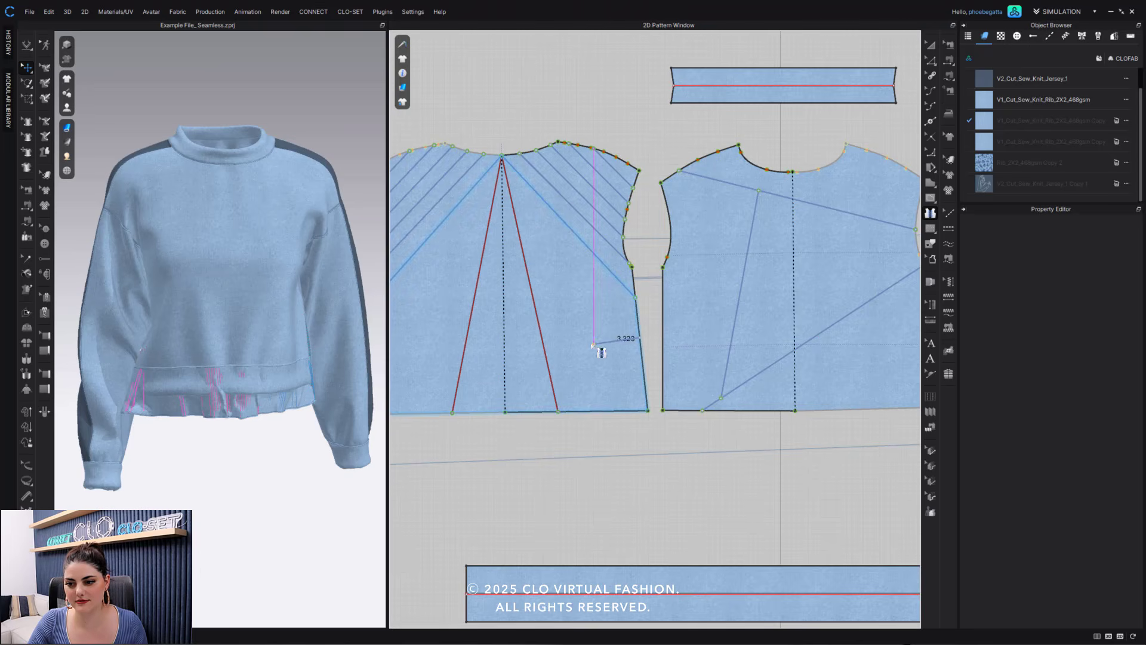
click(588, 344)
click(579, 388)
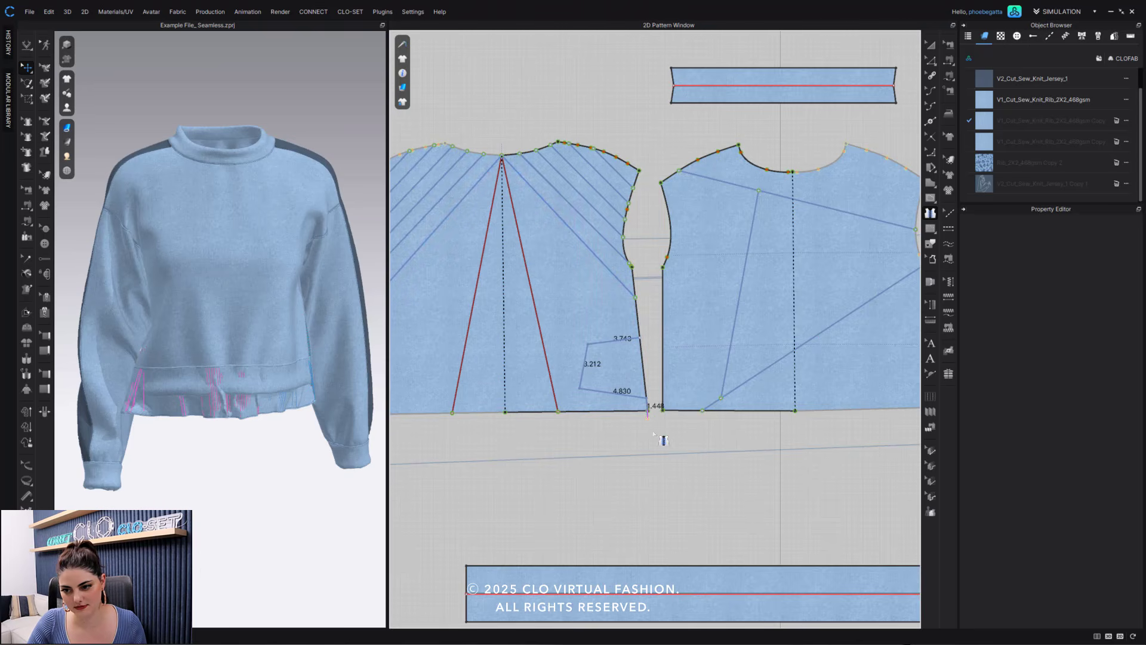
click(646, 398)
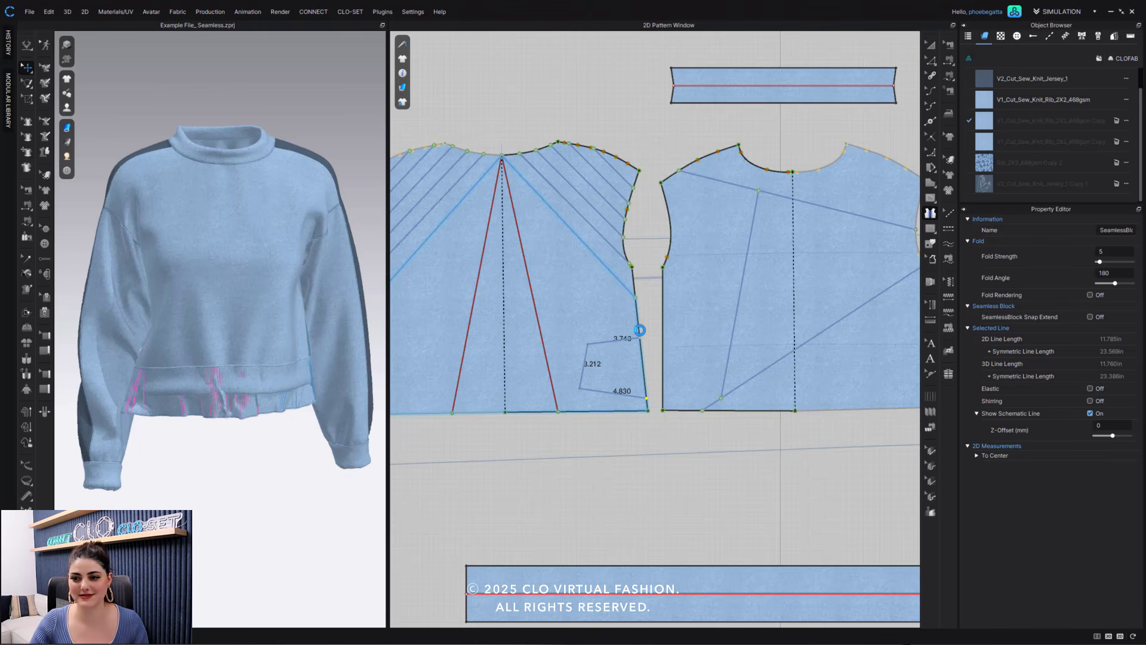
- Delete the three-segment seamless block line at the side seam and the mirrored steep internal lines from the back bodice
key(z)
click(640, 332)
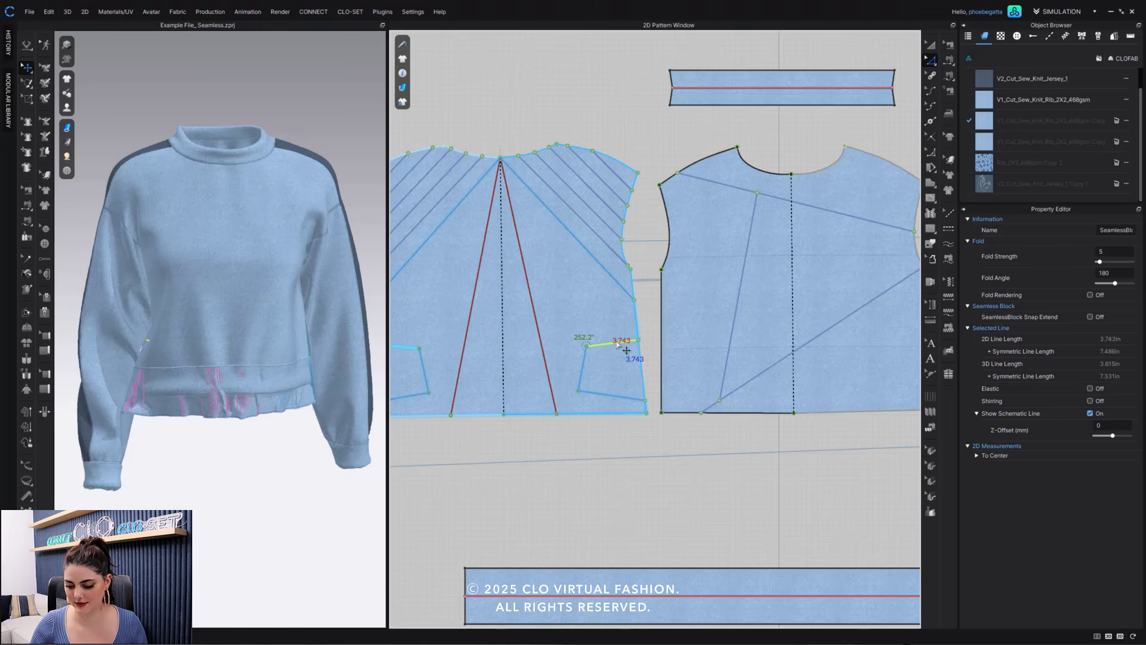
double_click(618, 345)
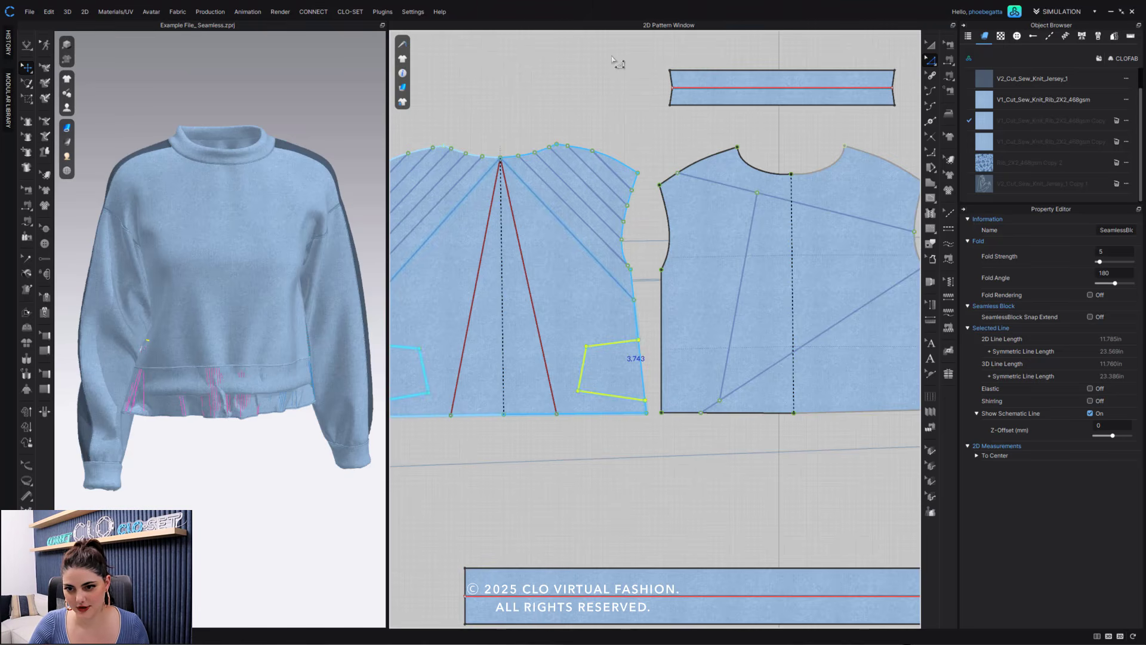
key(Delete)
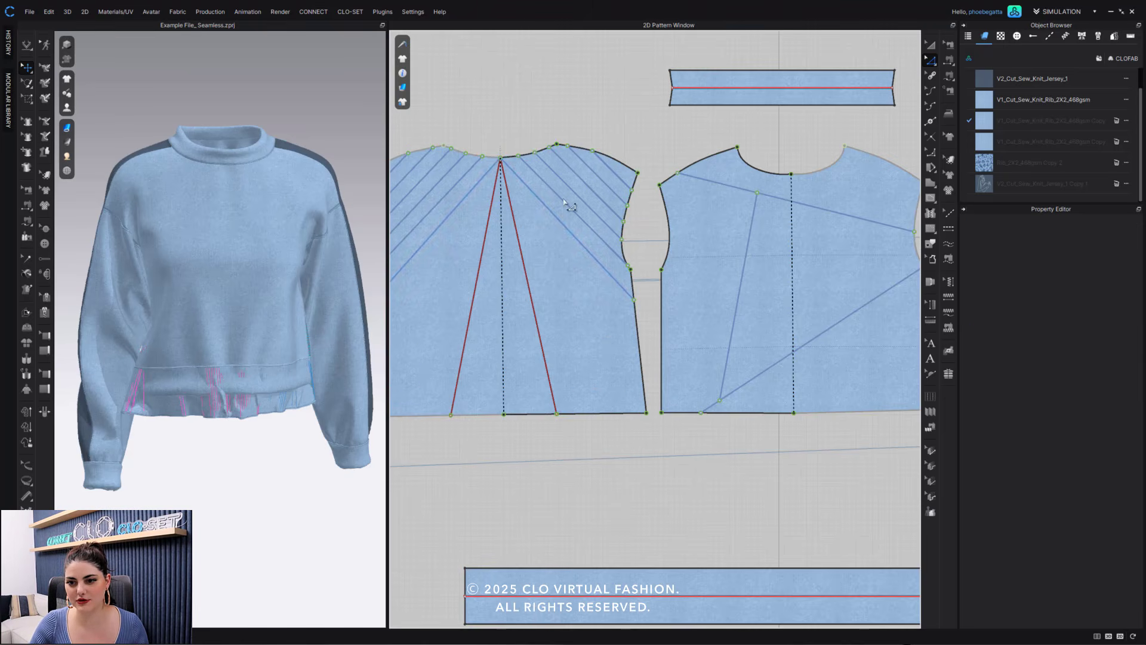
click(525, 269)
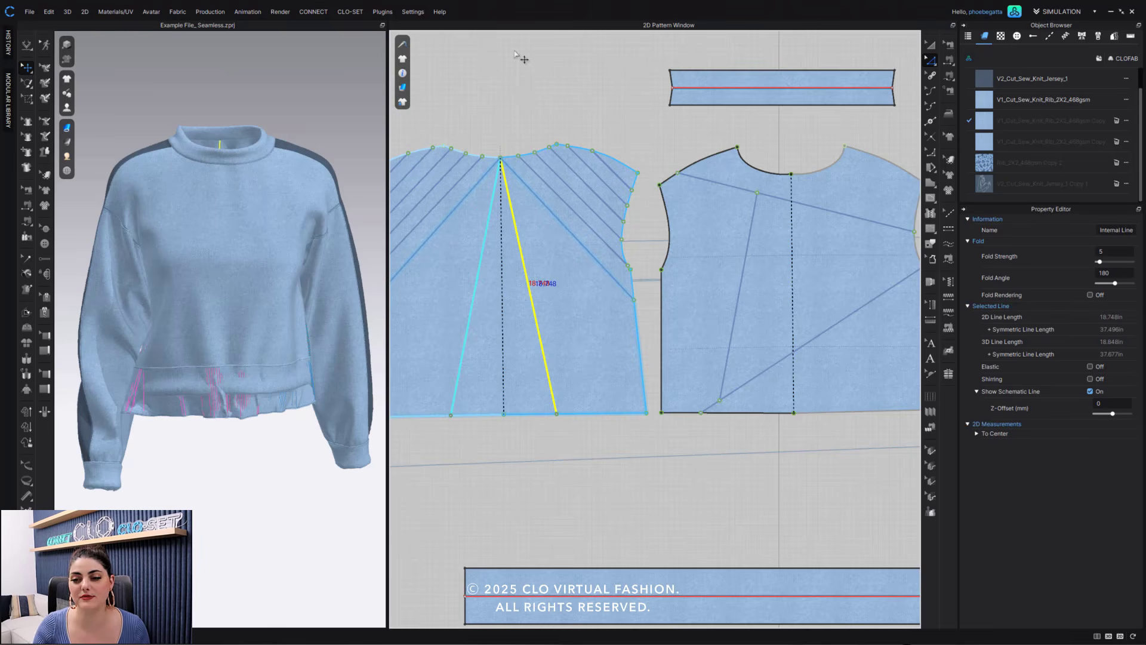
key(Delete)
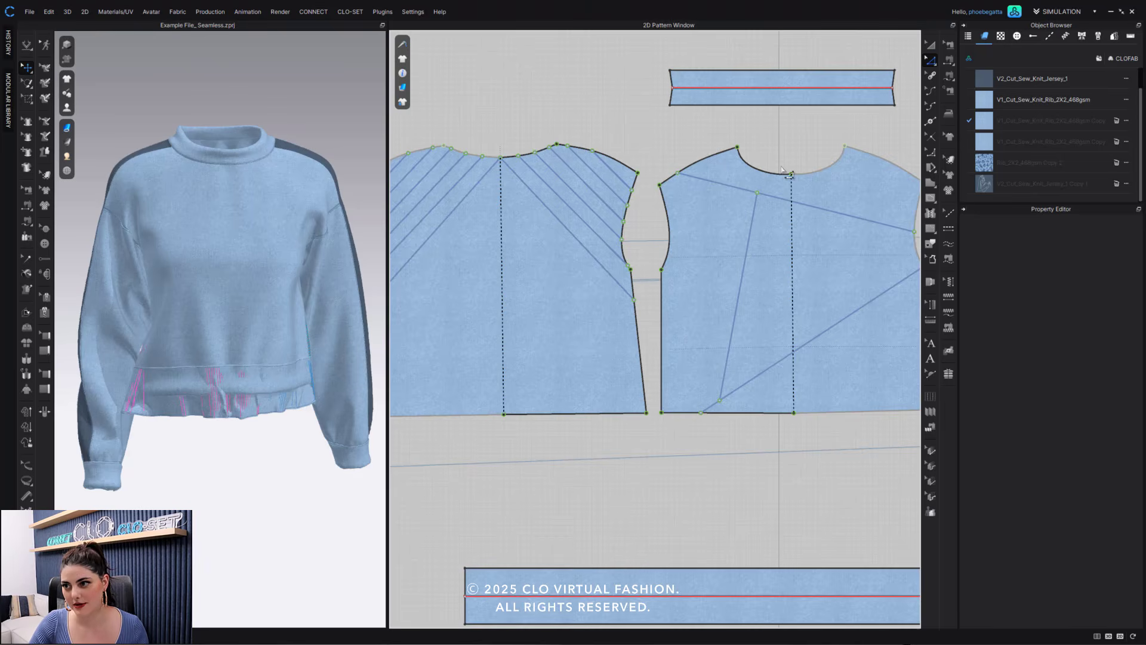
- Move the front bodice's near-vertical seamless block line's upper end outward along the upper diagonal and its lower end upward along the lower diagonal
scroll(788, 173, down, 2)
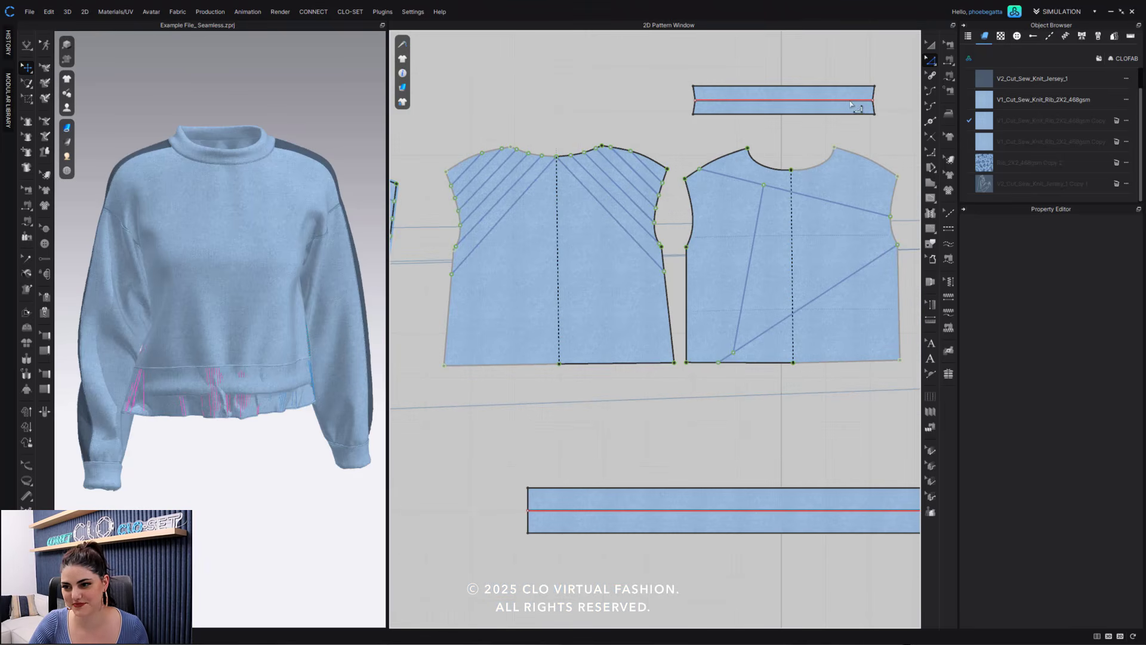
middle_drag(811, 143, 757, 164)
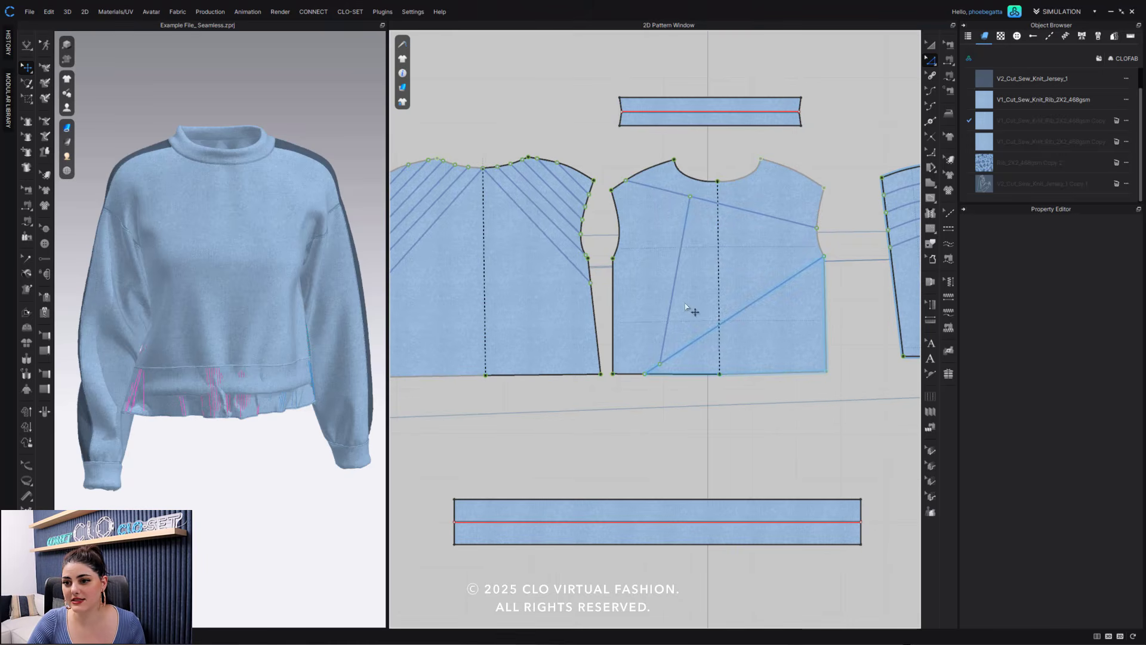
click(689, 202)
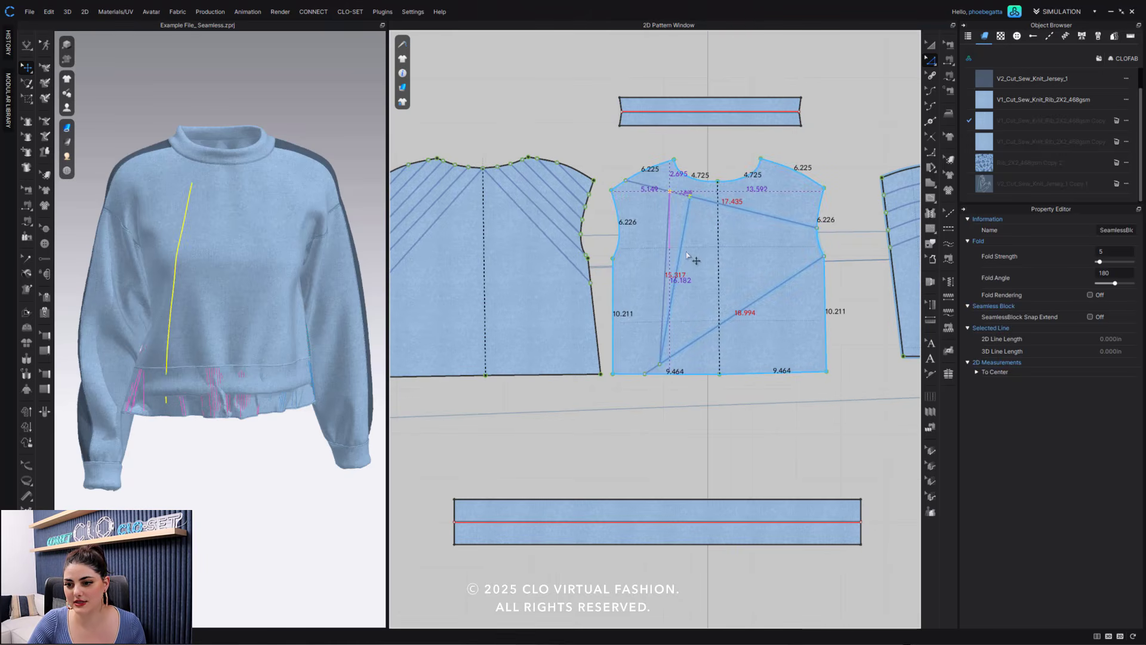
drag(660, 367, 661, 367)
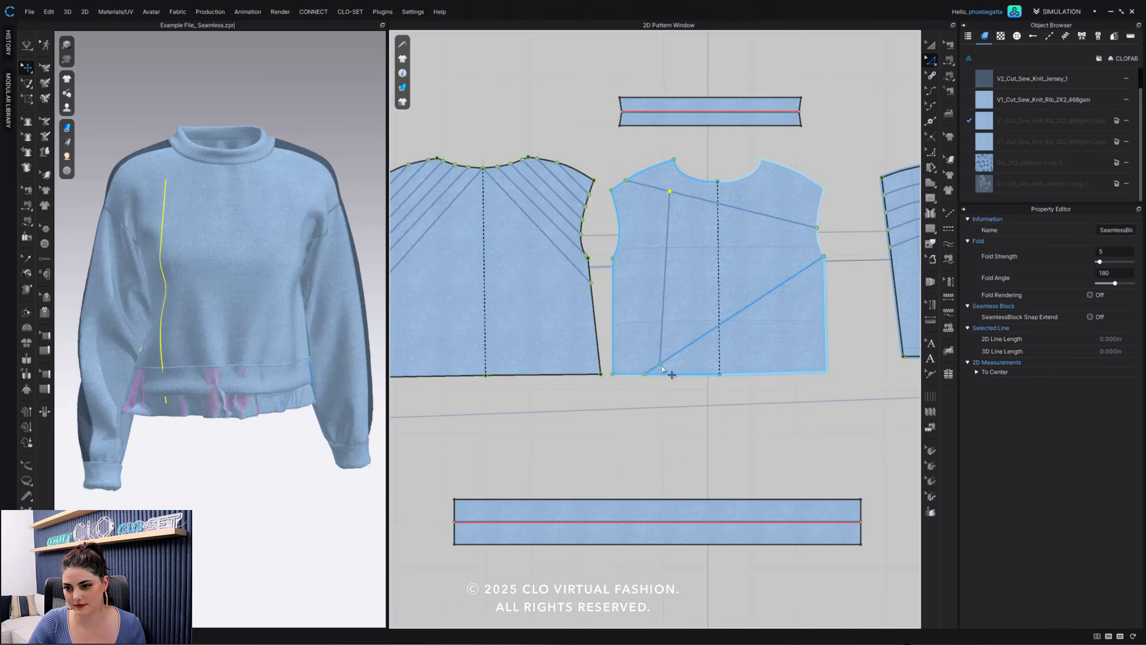
click(661, 364)
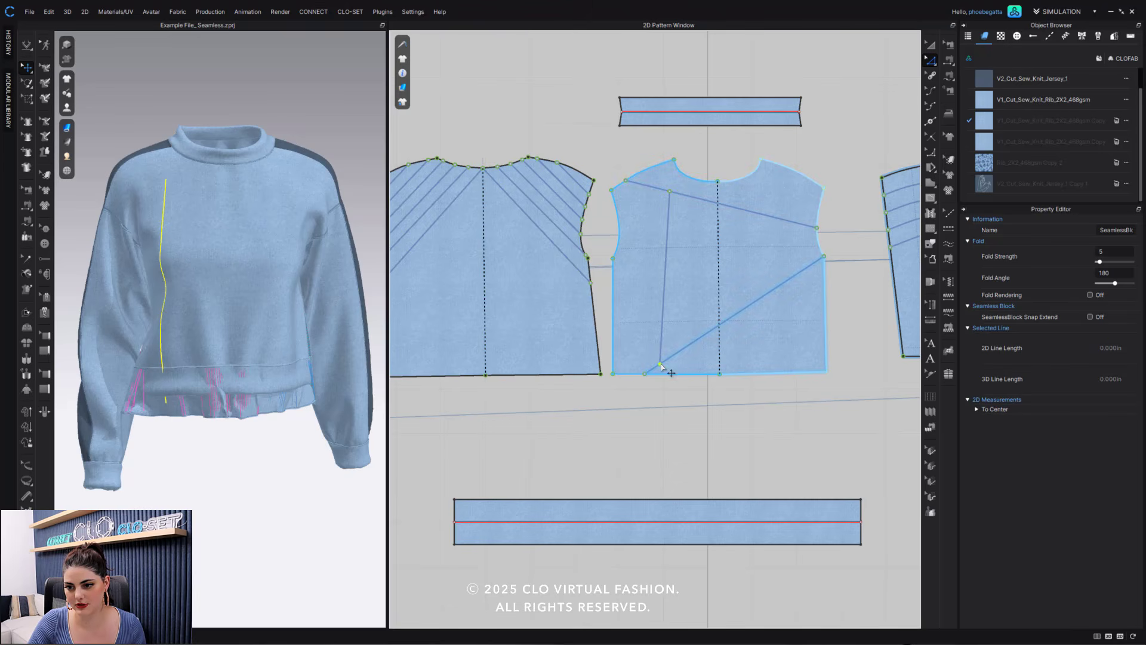
drag(681, 354, 683, 351)
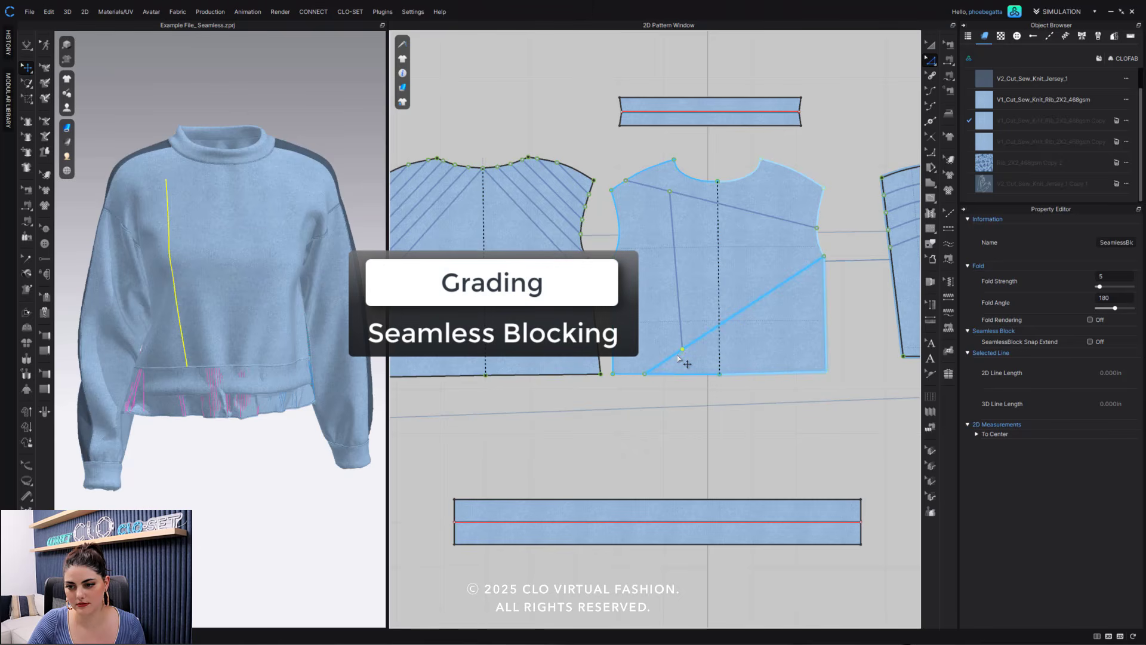
click(678, 357)
drag(686, 349, 677, 354)
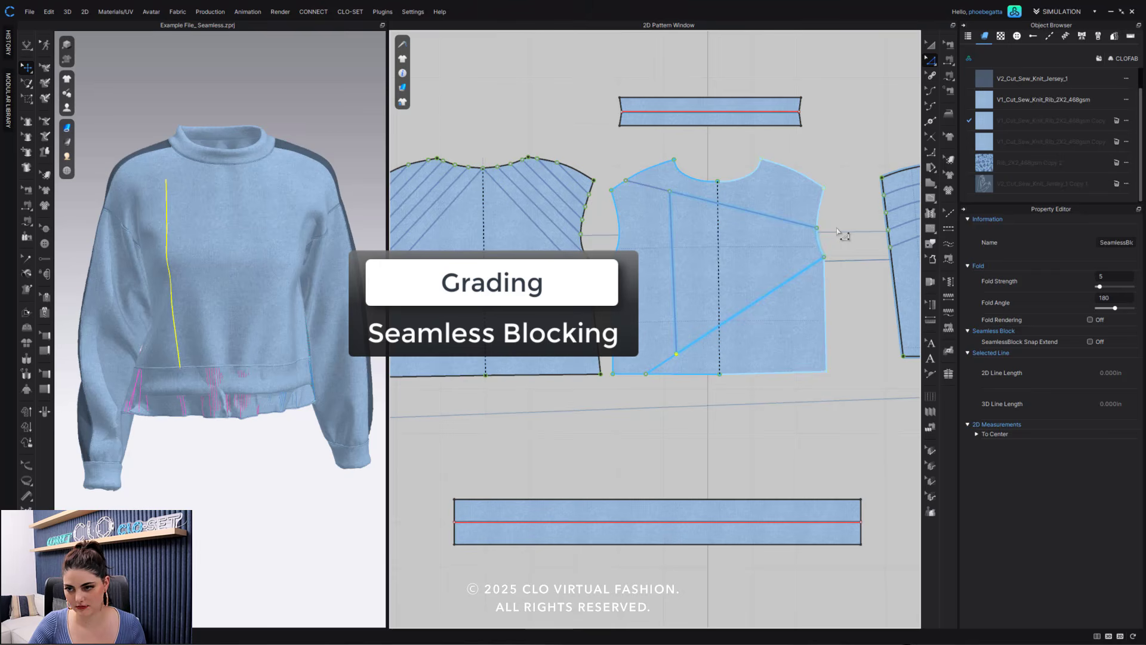
click(851, 212)
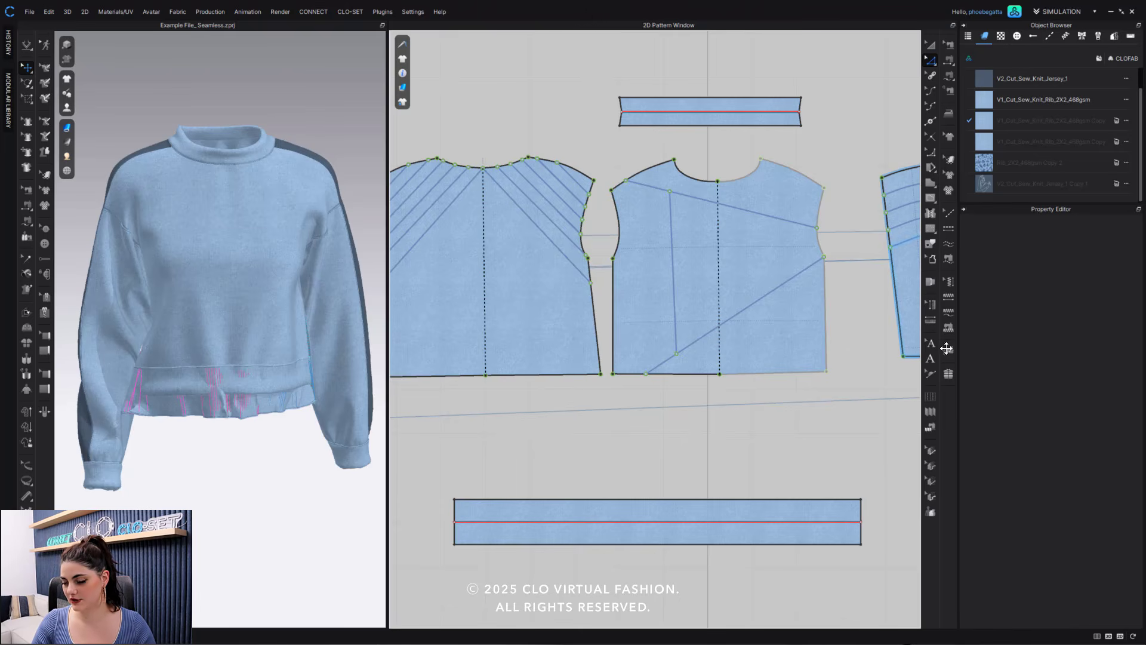
- Start editing the pattern grading and assign the sweatshirt's pattern pieces to Size Group 1
click(928, 448)
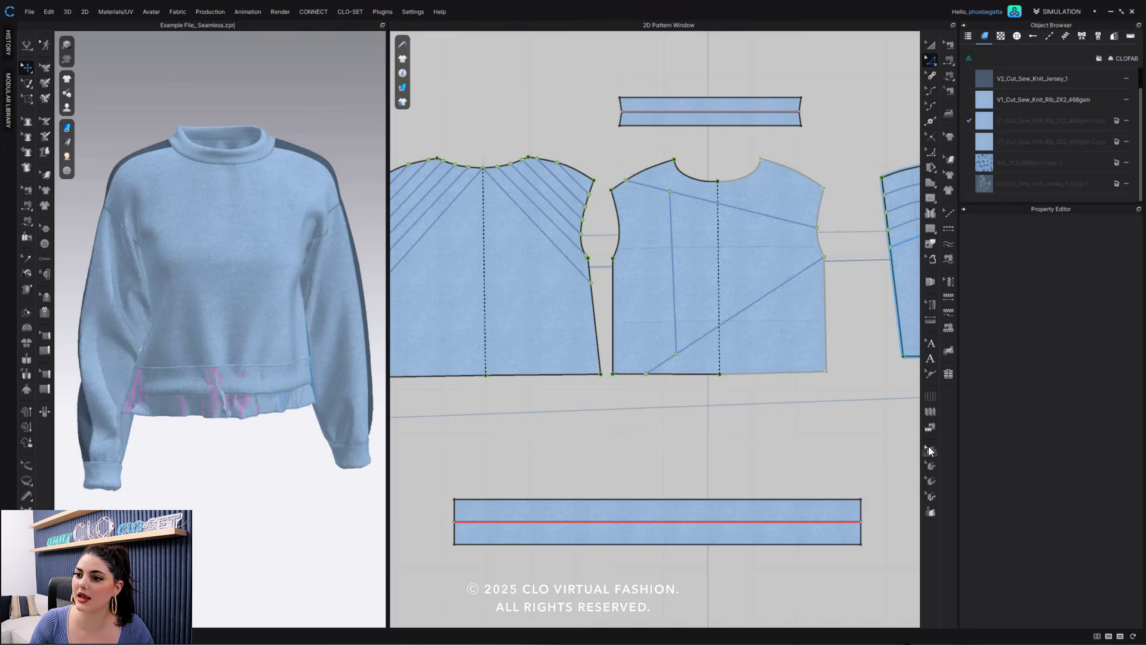
click(824, 190)
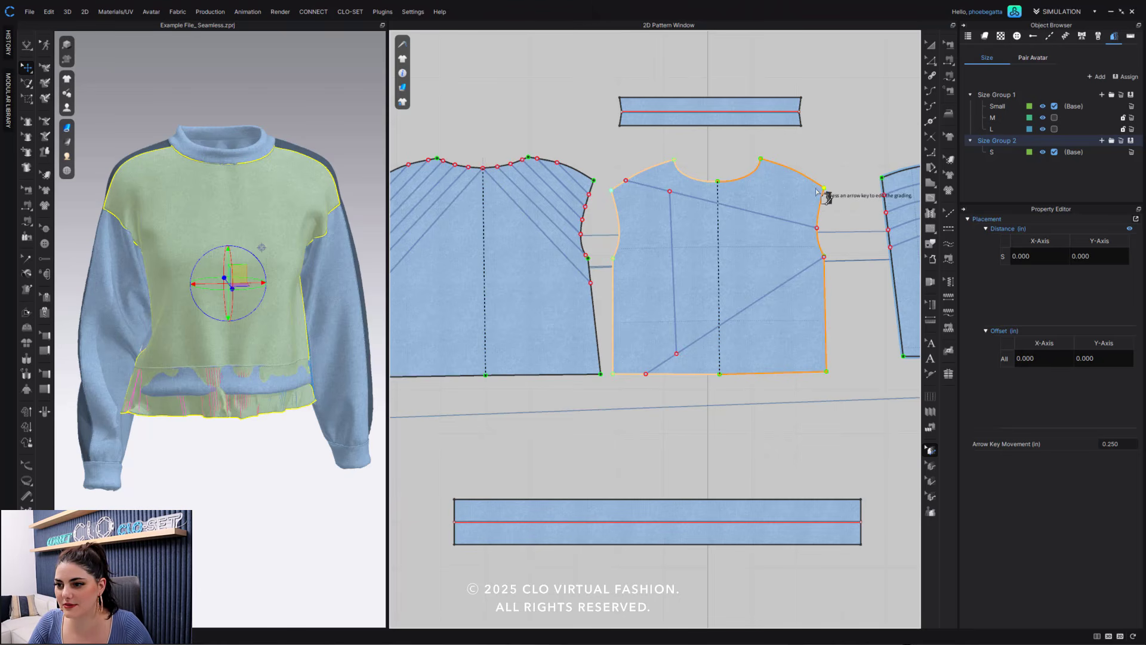
key(Escape)
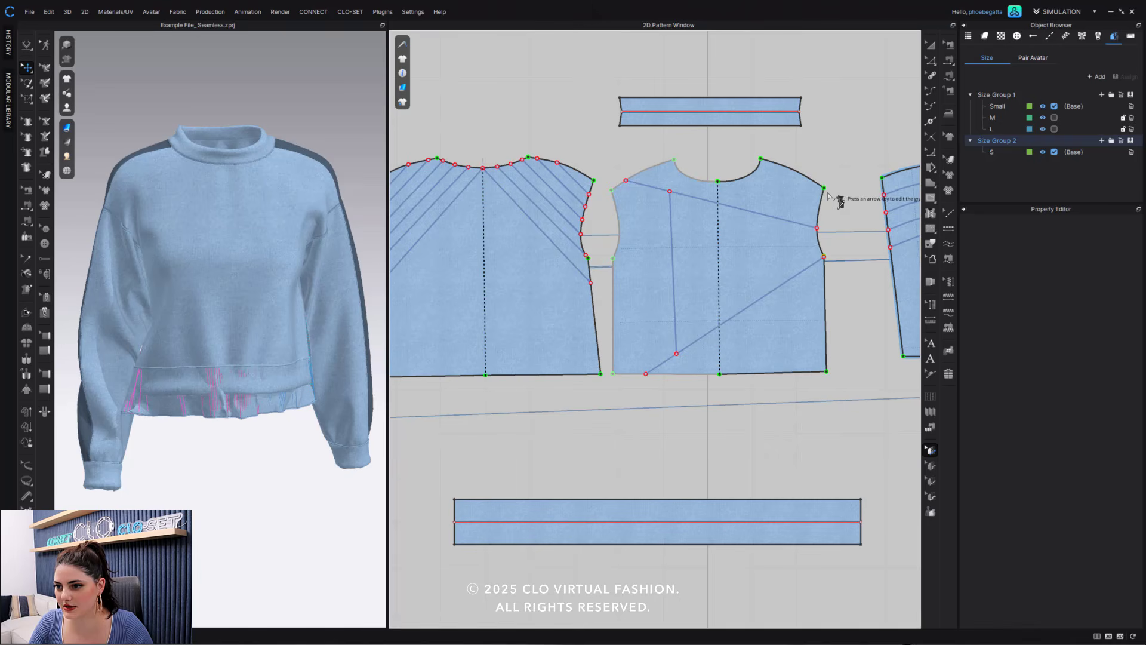
click(825, 188)
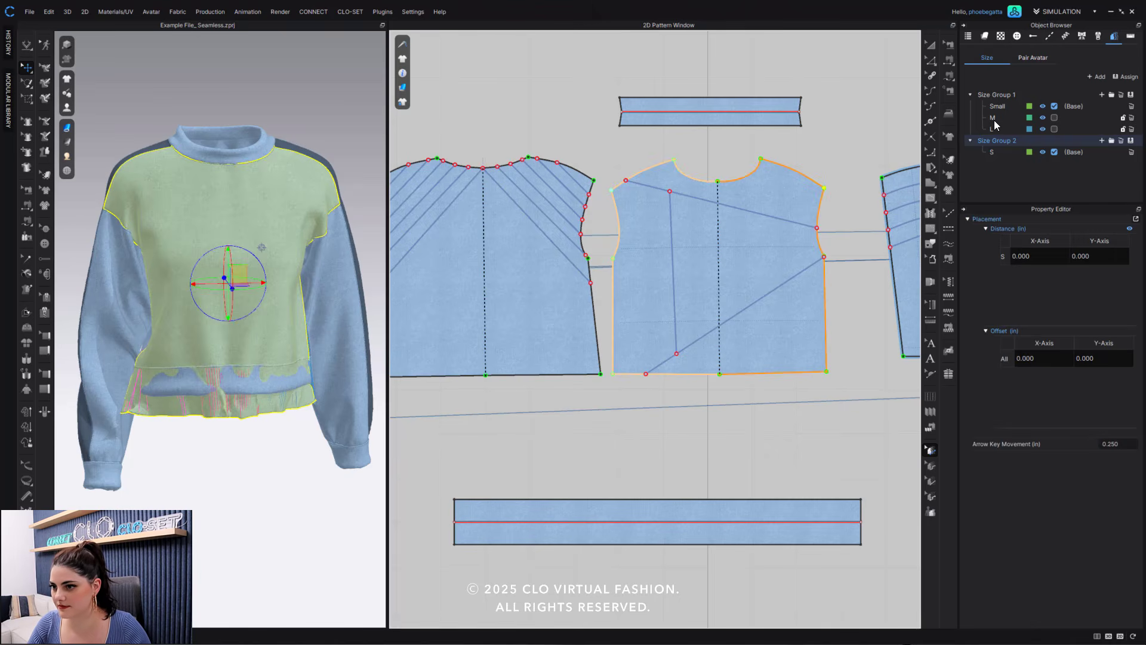
click(840, 169)
scroll(817, 233, down, 8)
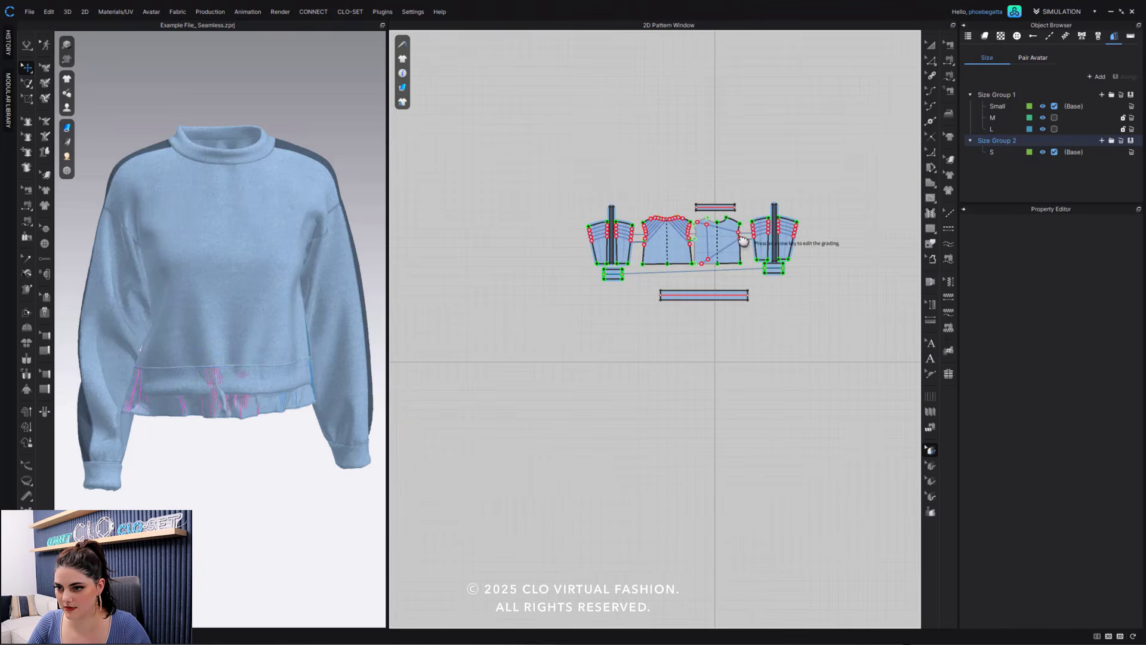
drag(820, 179, 513, 358)
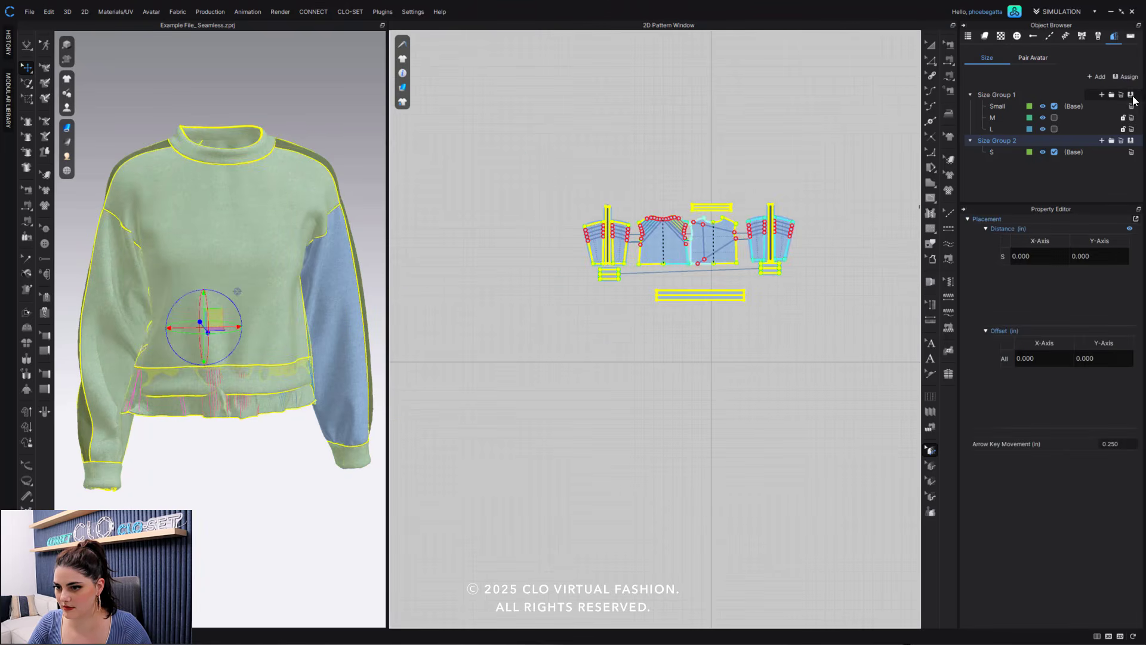
click(1130, 95)
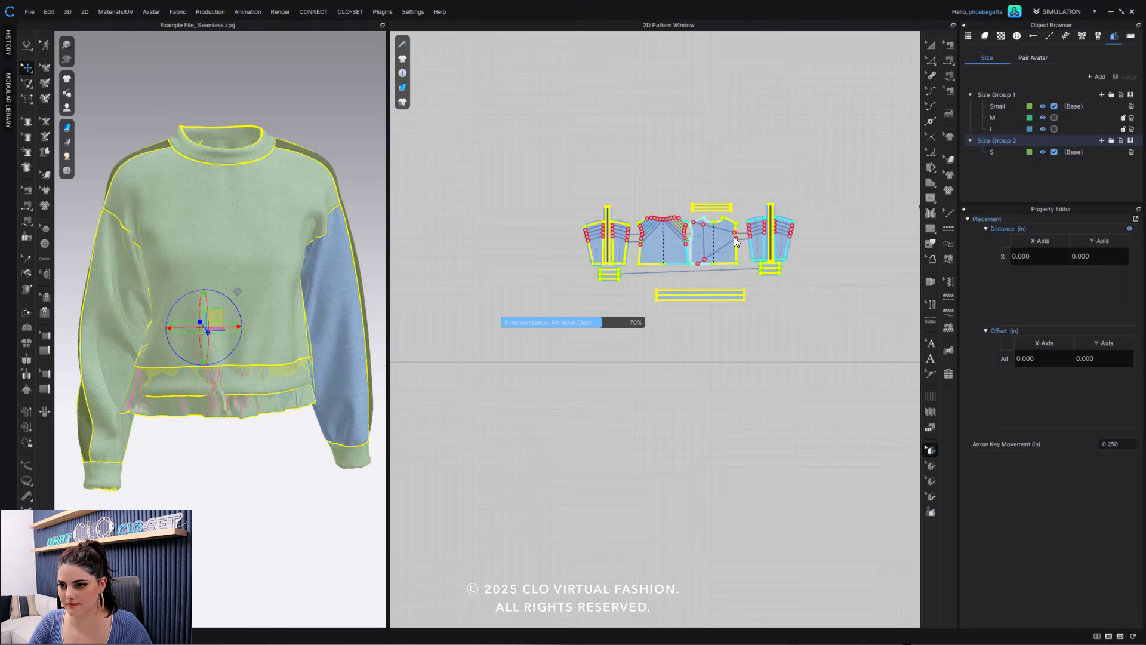
scroll(733, 237, up, 5)
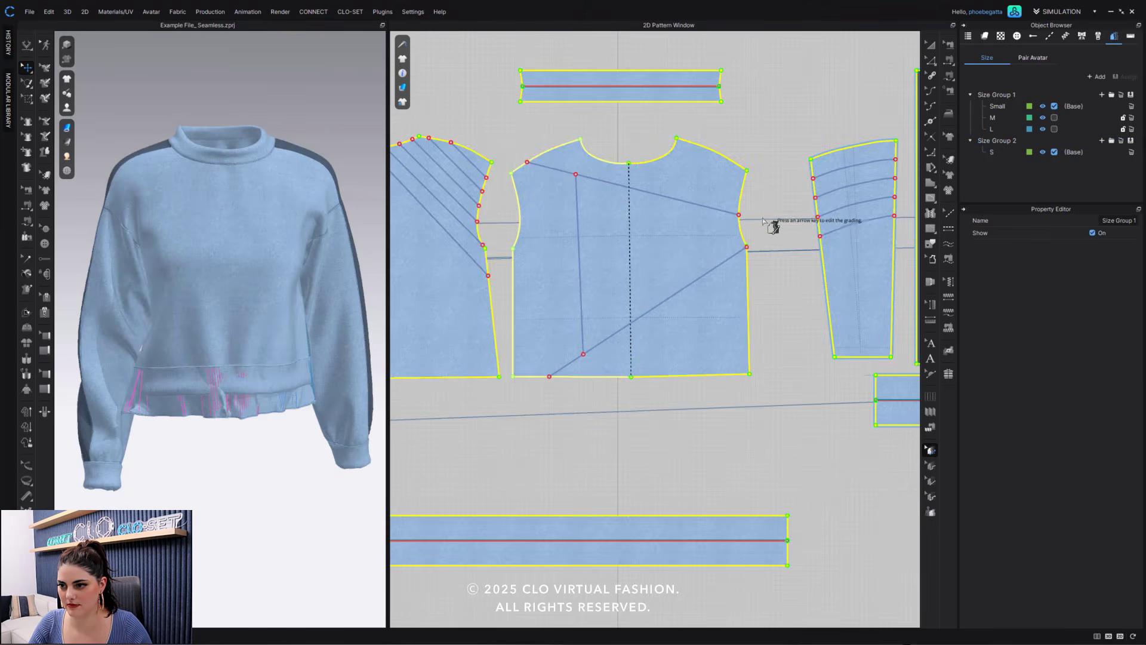
- Grade the front bodice's outer shoulder point 0.75 in outward and 0.25 in upward per size
middle_drag(762, 221, 857, 250)
click(856, 230)
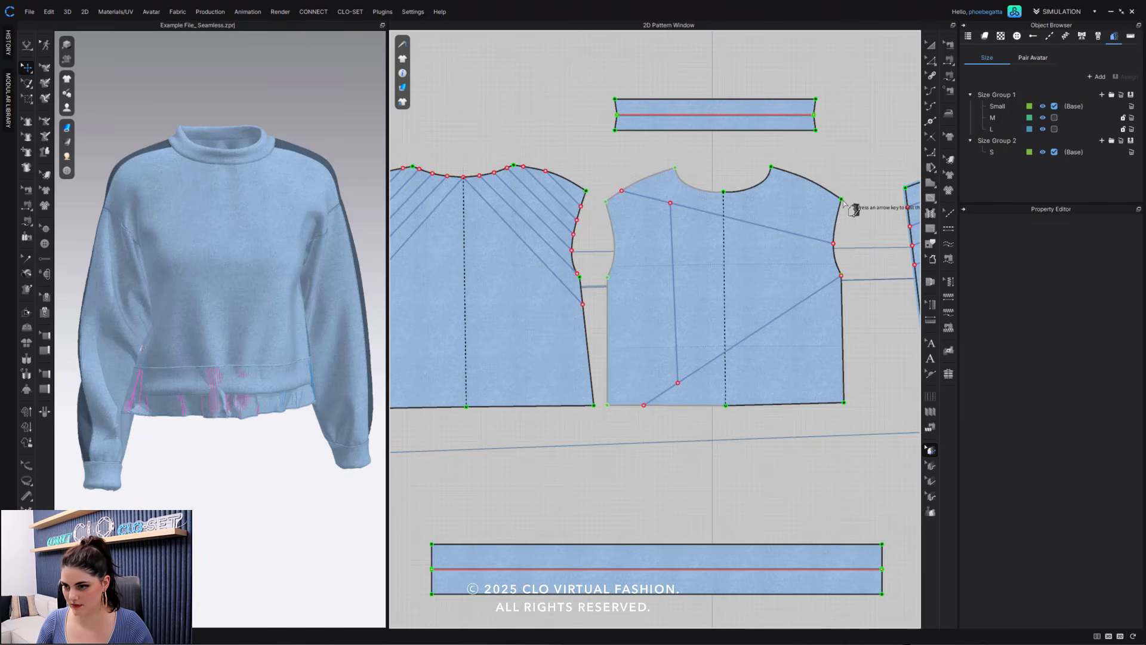
click(844, 203)
key(Right)
key(Right)
key(Up)
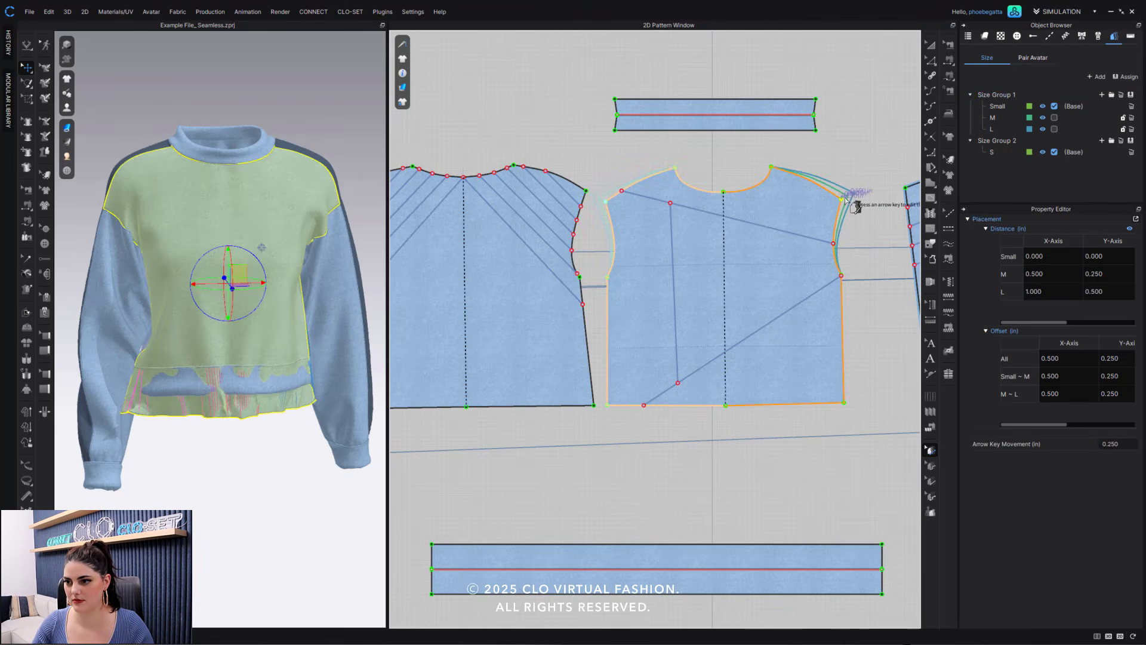
- Grade the front bodice's underarm and lower side corner 0.75 in outward per size, and its hem 1 in downward
click(853, 285)
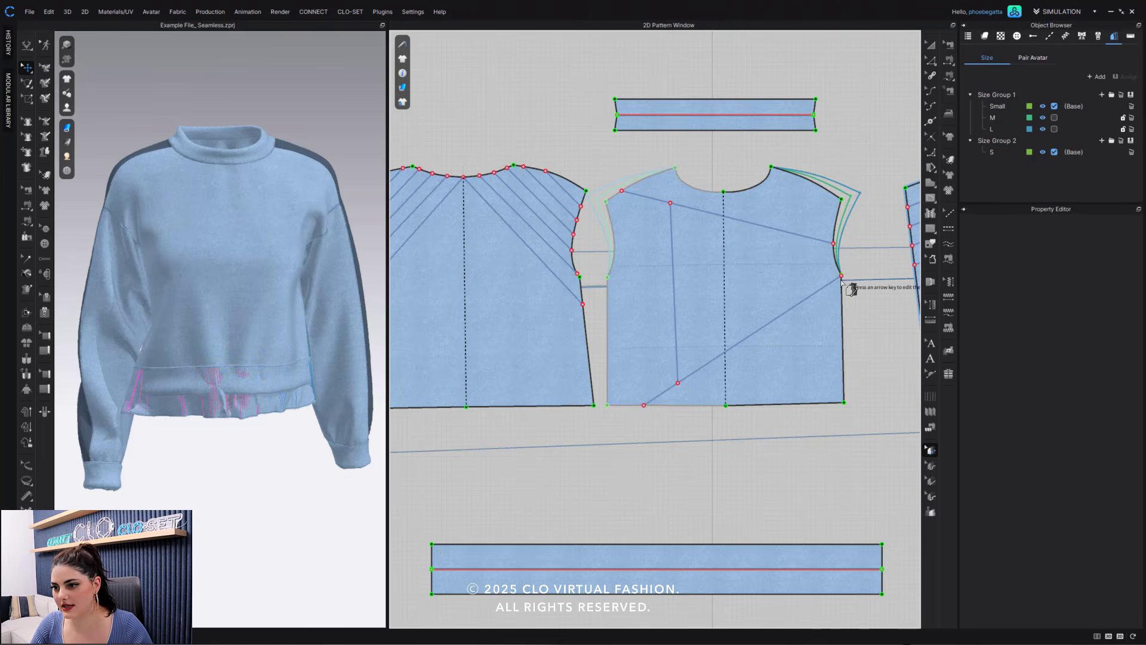
click(844, 404)
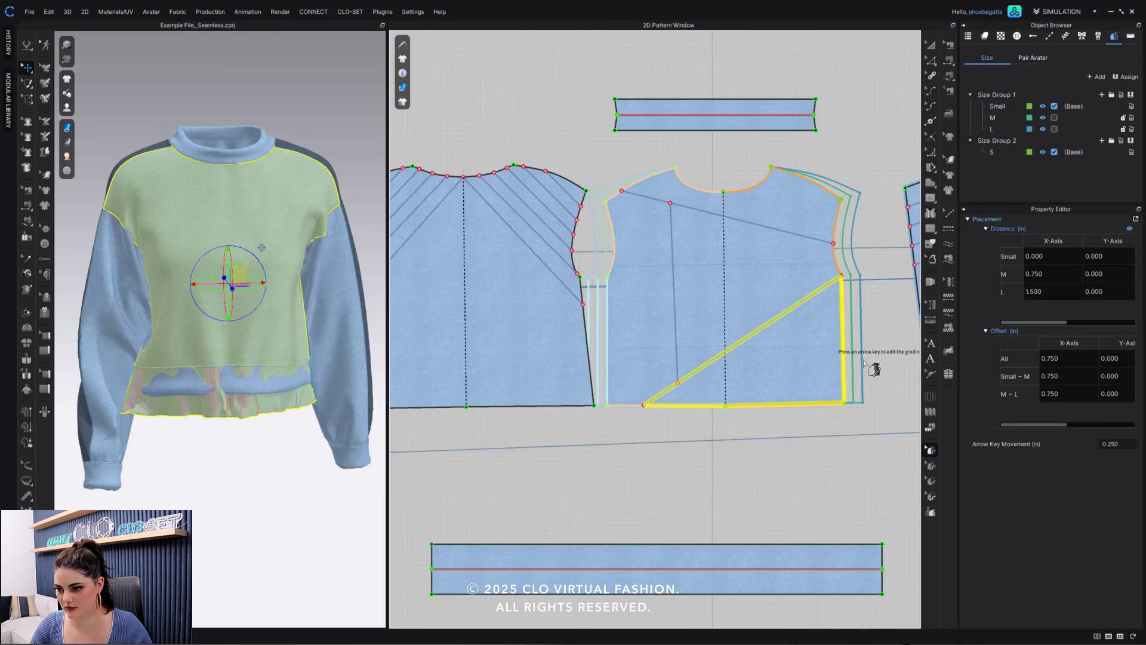
click(865, 427)
click(814, 406)
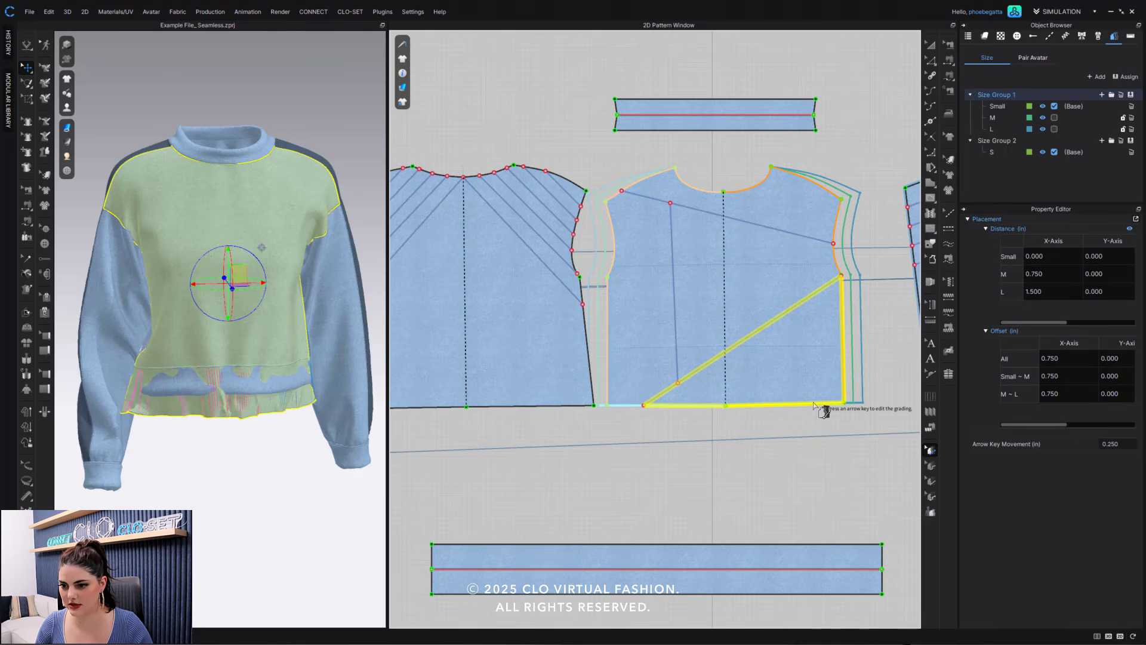
key(Down)
key(Down)
key(Down)
key(Down)
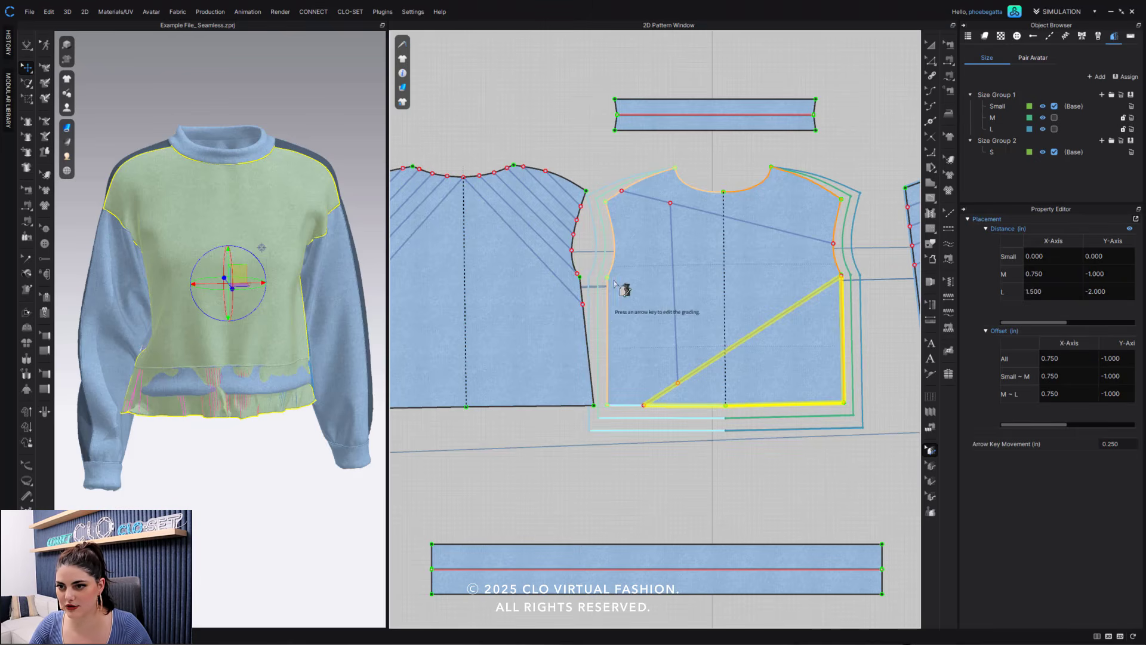
- Grade the front bodice's shoulder neck point 0.5 in upward per size, and grade its centre-front neck point upward
click(686, 173)
click(676, 168)
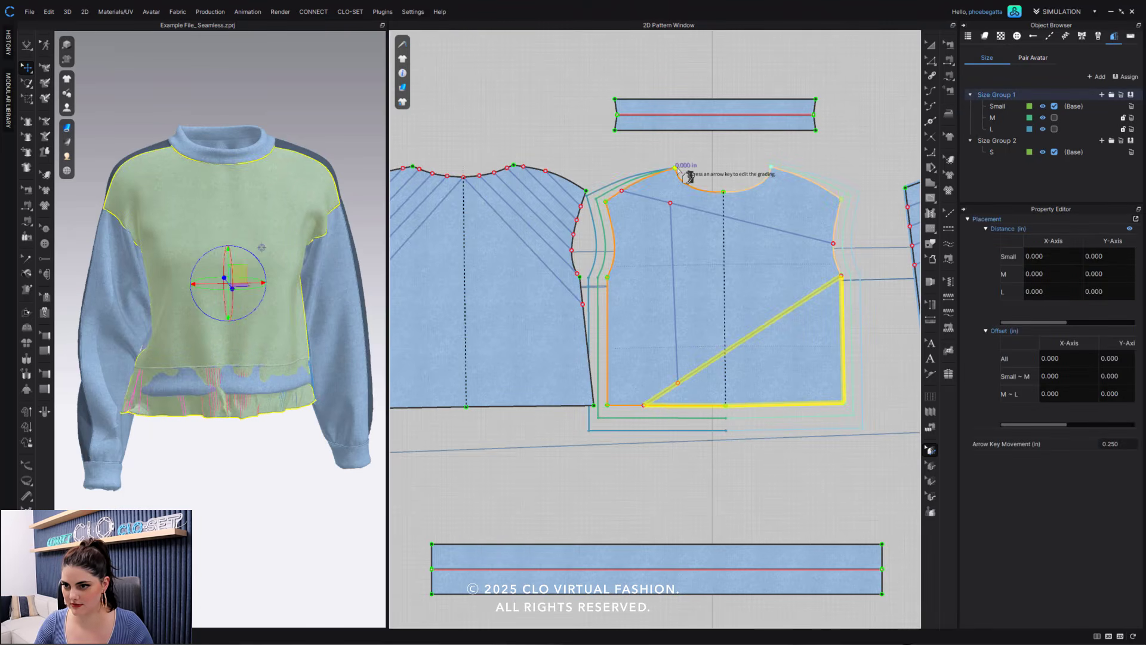
key(Up)
key(Up)
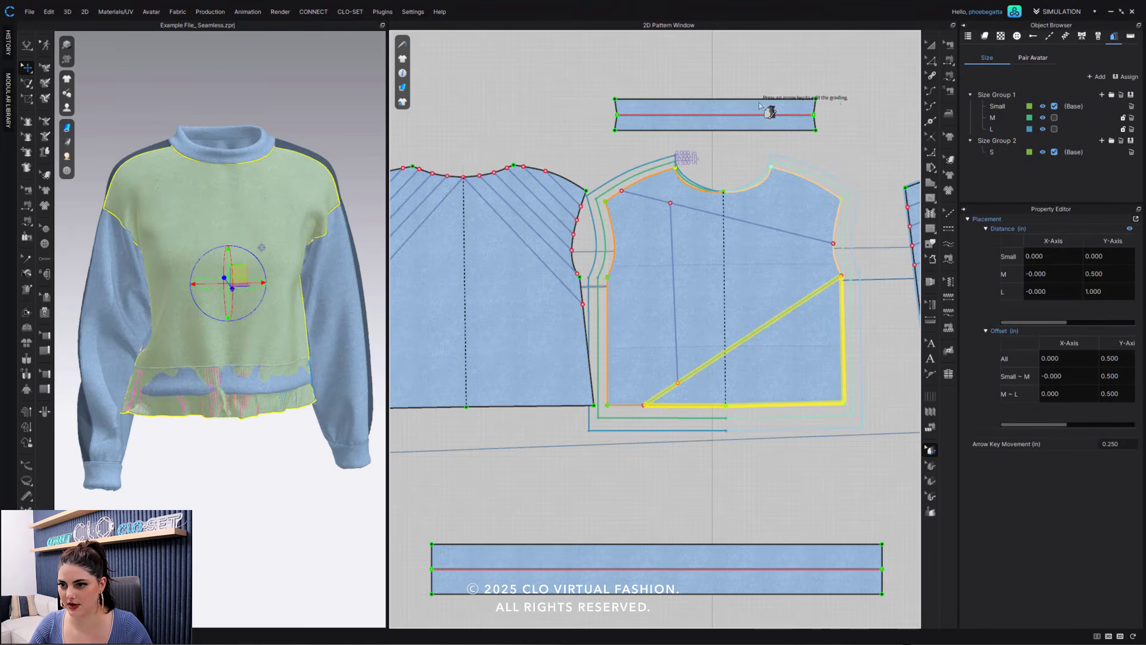
click(728, 161)
click(723, 192)
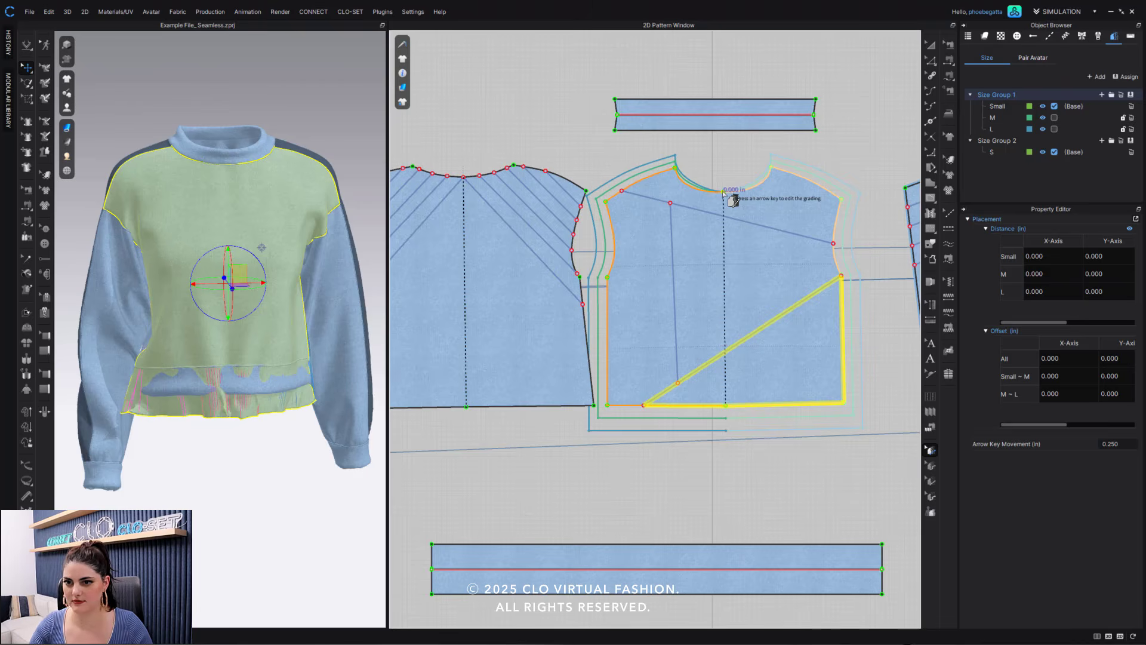
click(504, 128)
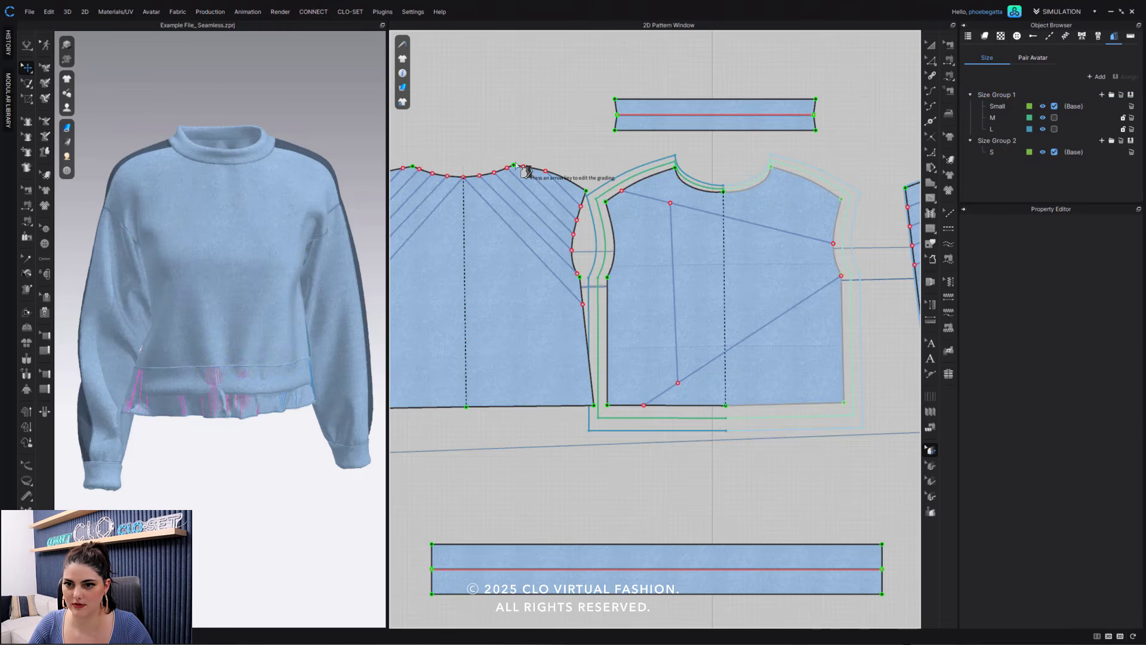
- Grade the back bodice's shoulder neck point 0.5 in upward and its outer shoulder point 0.5 in outward and upward per size
click(514, 166)
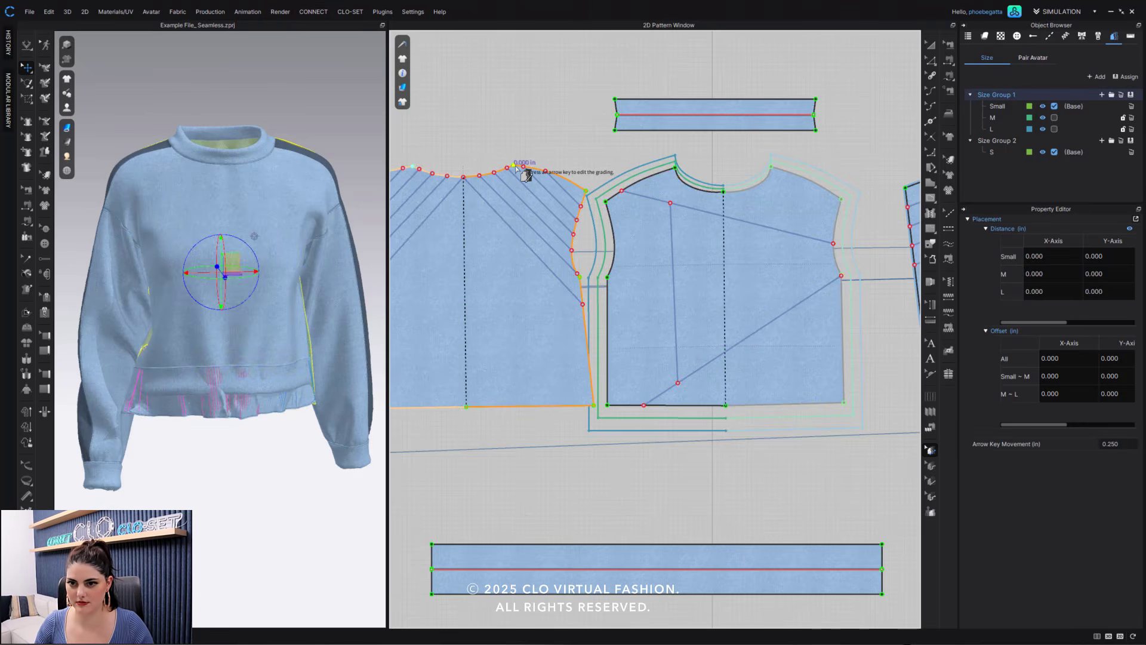
key(Up)
key(Up)
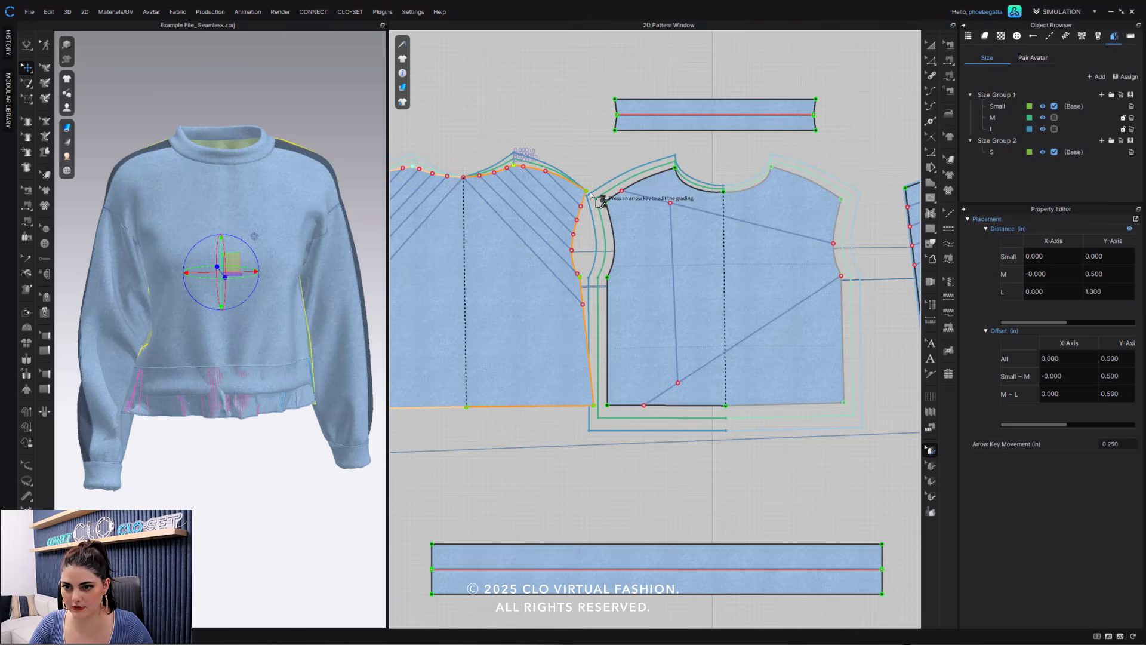
click(587, 192)
key(Up)
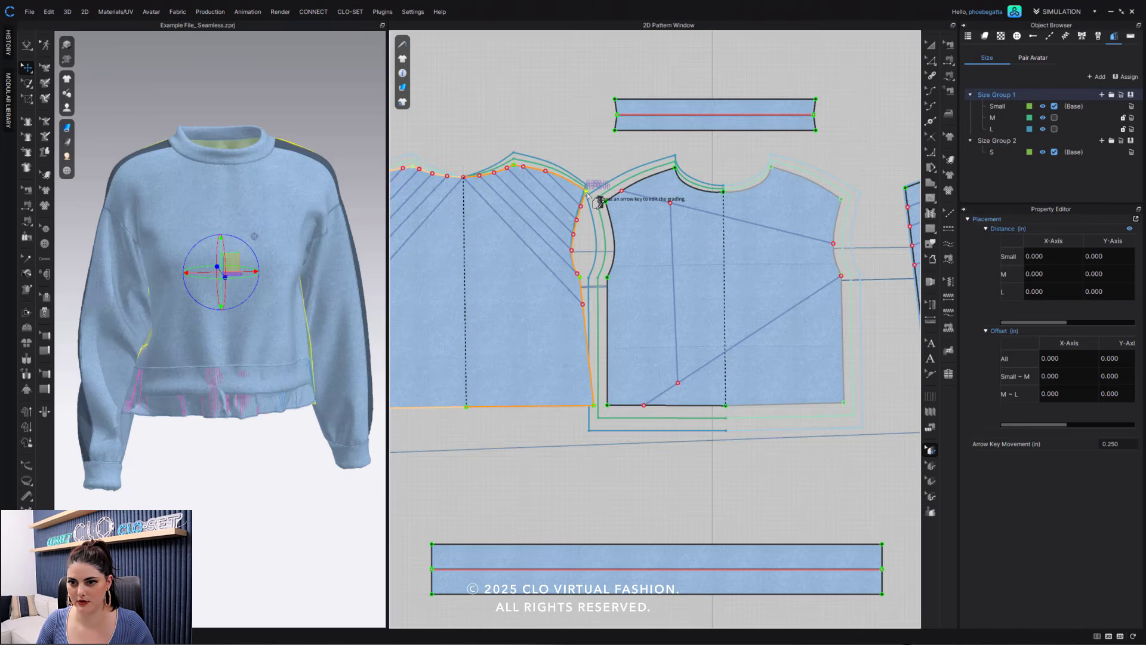
key(Up)
key(Right)
key(Right)
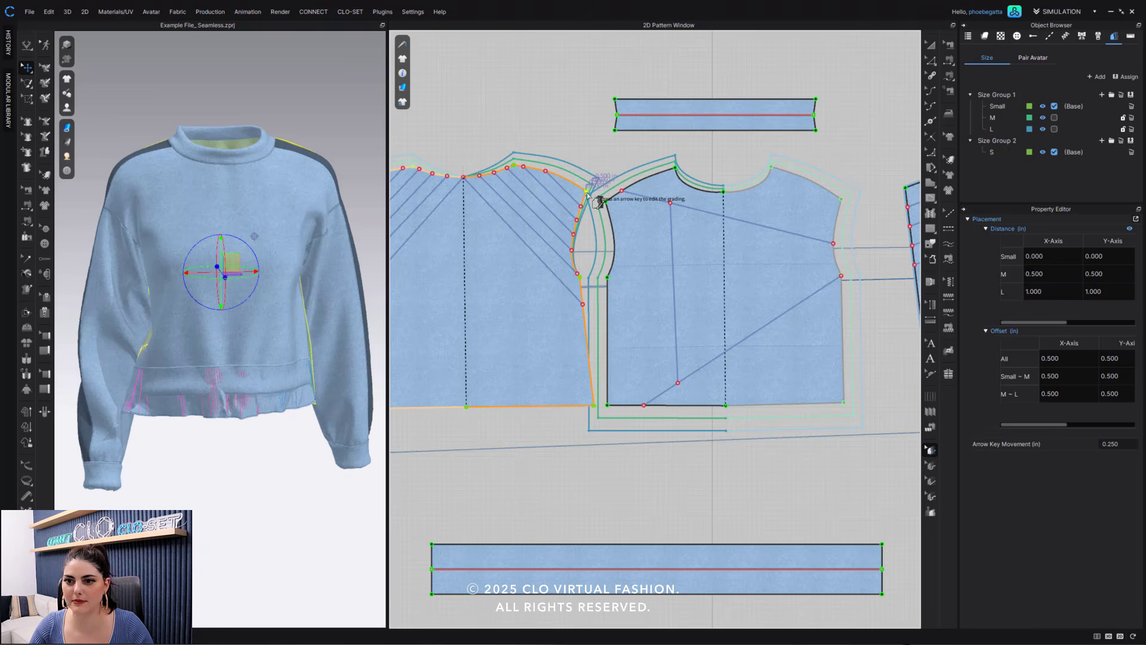
click(563, 106)
- Leave grading editing and make size M the base size of Size Group 1
middle_drag(564, 122, 705, 120)
scroll(716, 207, up, 5)
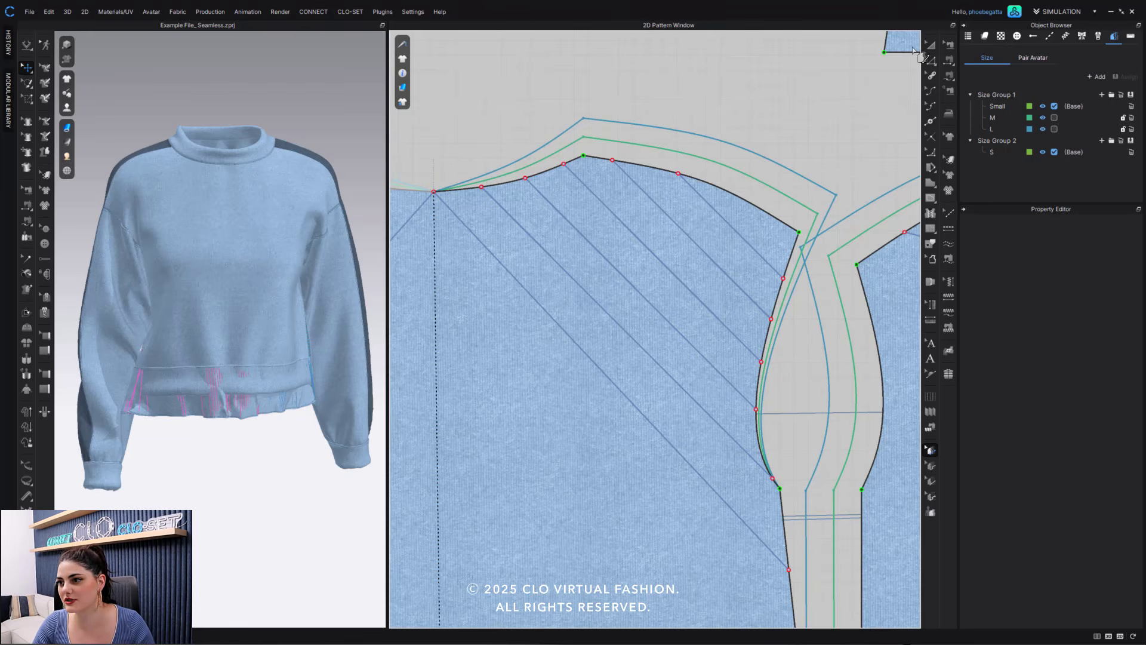
click(930, 44)
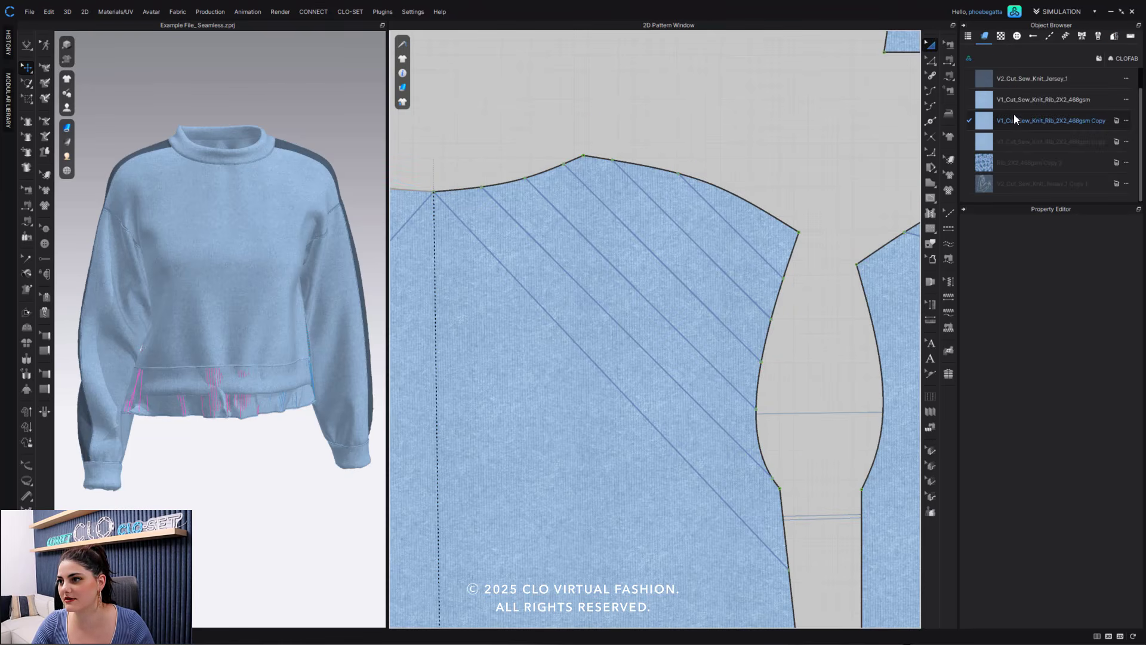
click(1113, 37)
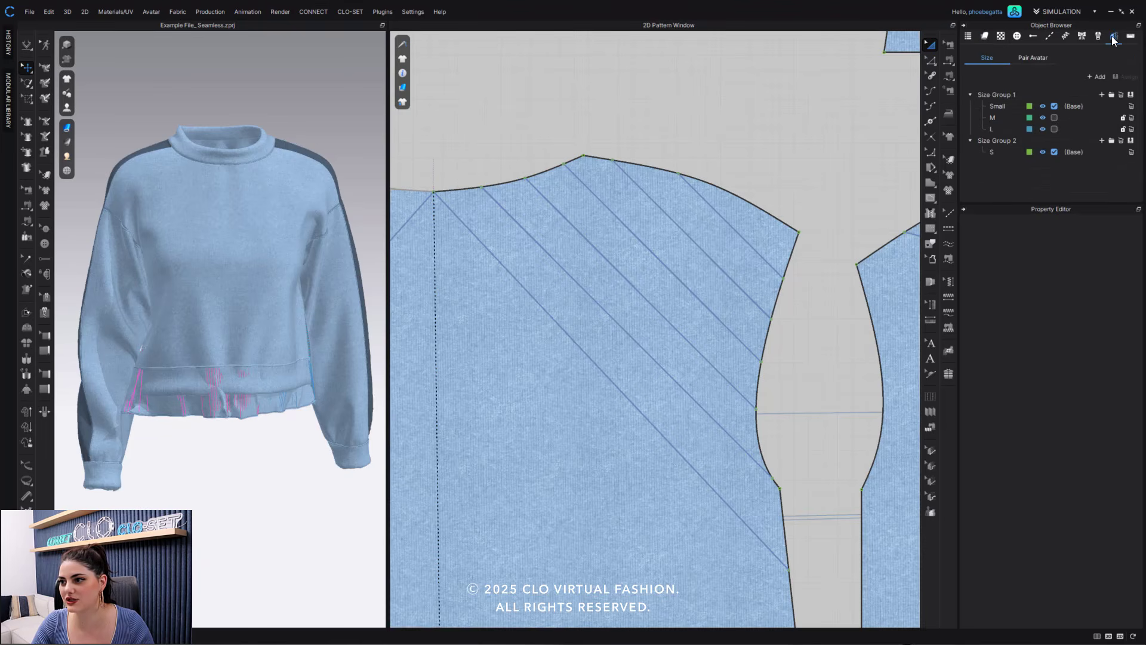
click(1055, 117)
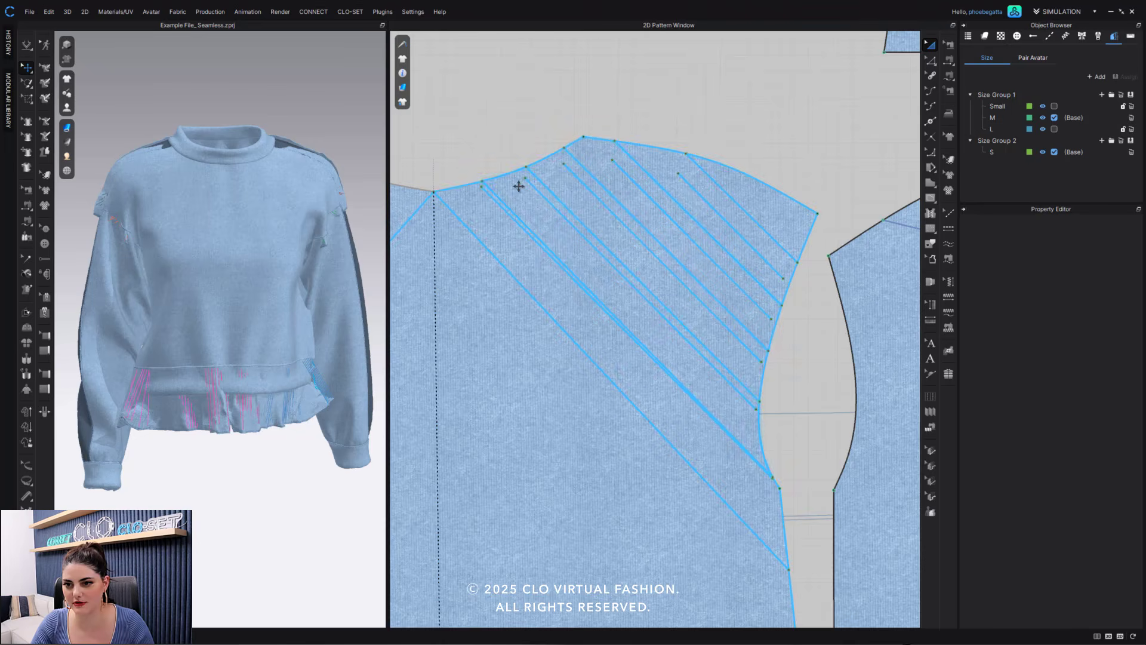
- Delete the five diagonal internal lines beside the seamless block lines on the back bodice
click(931, 60)
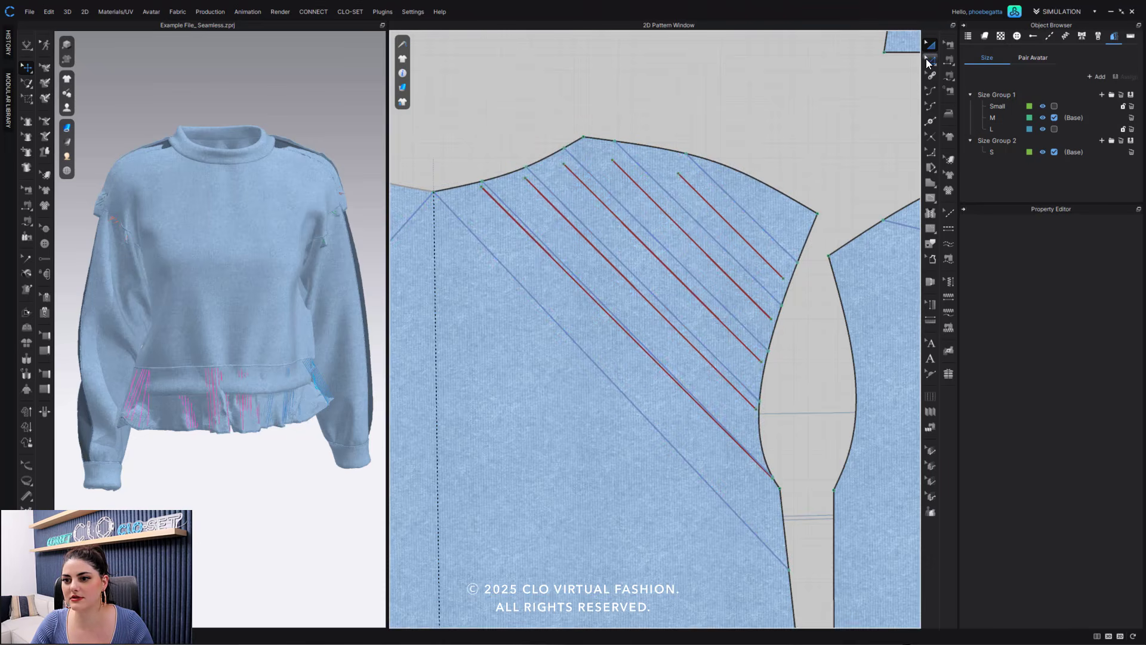
click(702, 198)
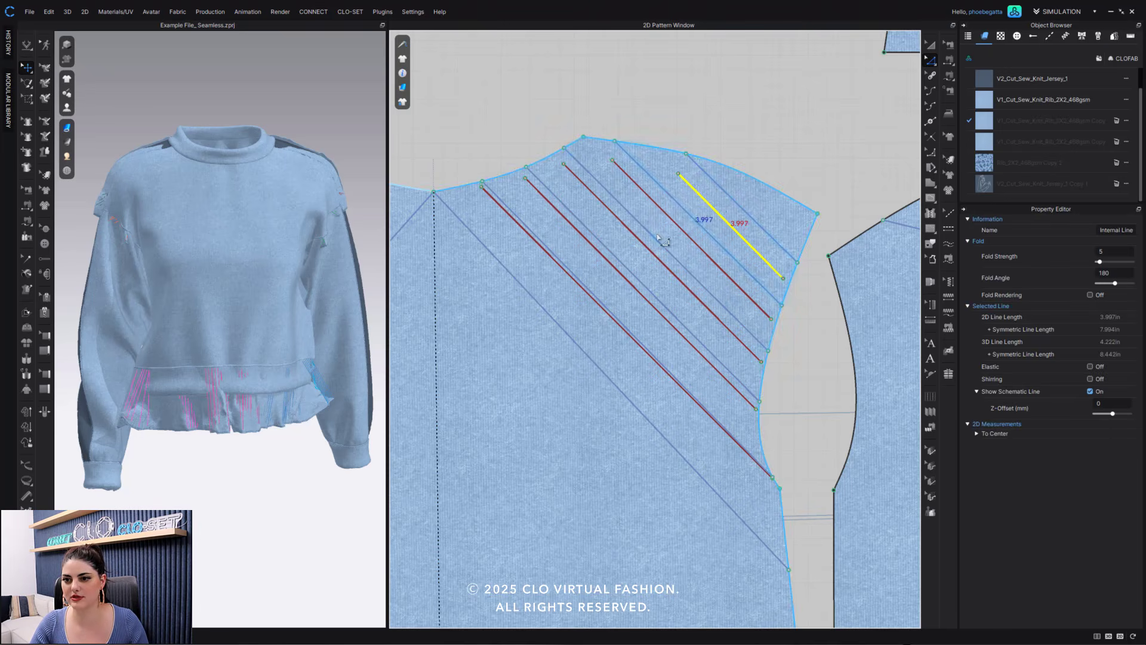
shift+click(678, 225)
shift+click(650, 250)
shift+click(616, 270)
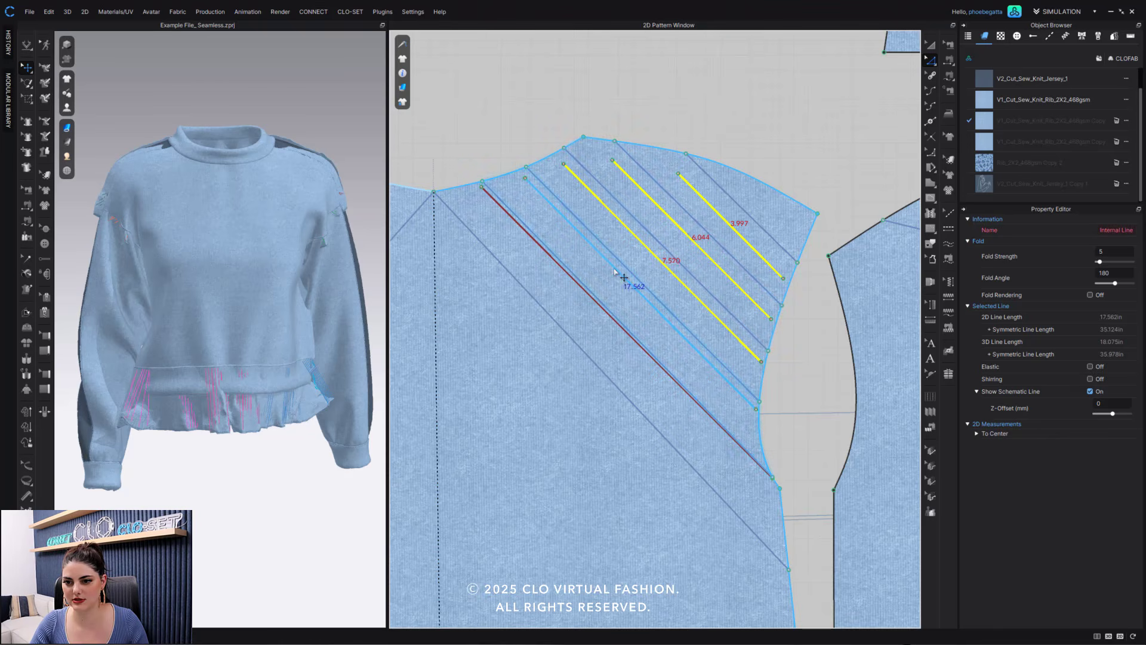
shift+click(618, 313)
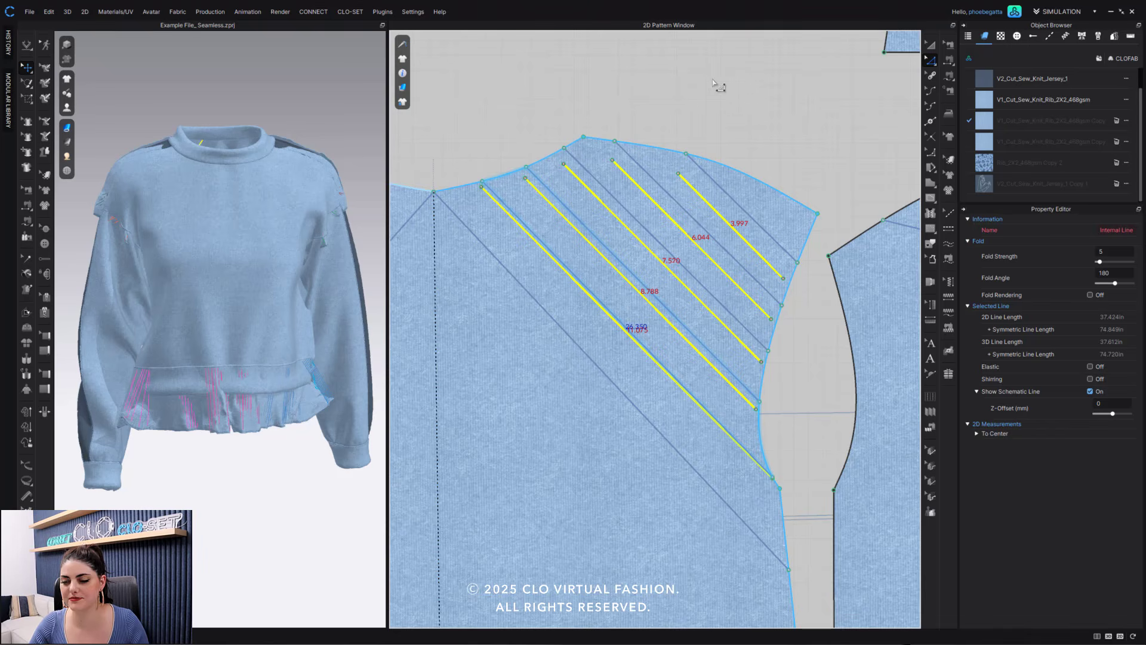
click(742, 110)
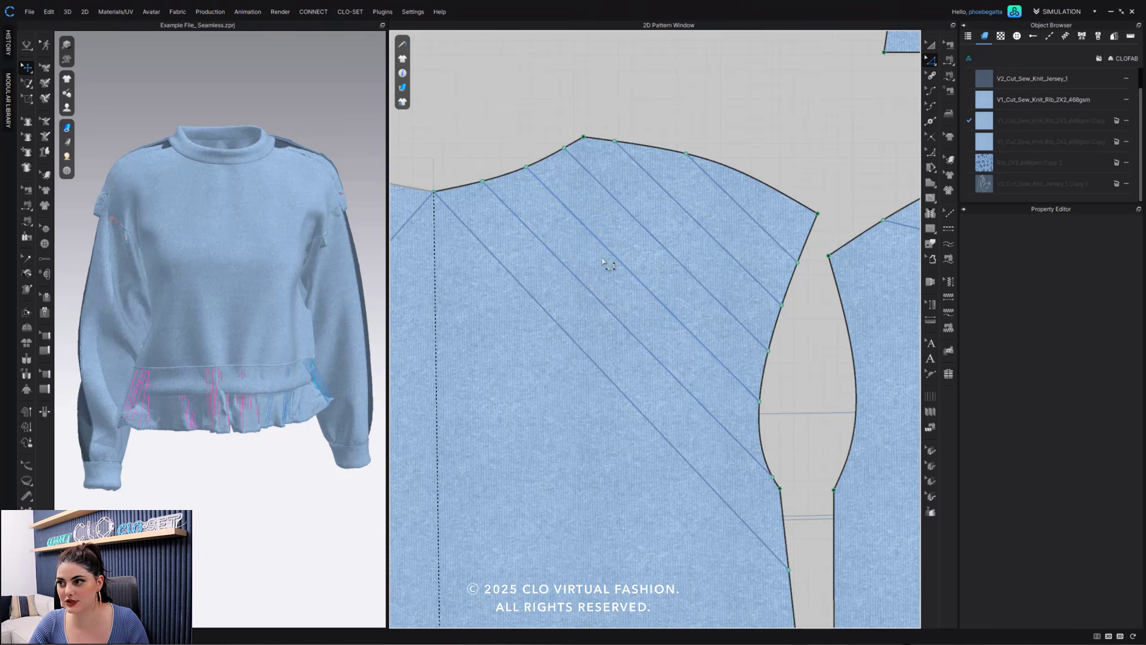
- Restore Small as Size Group 1's base size and grade the back bodice's centre neck point 0.5 in upward per size
click(1114, 37)
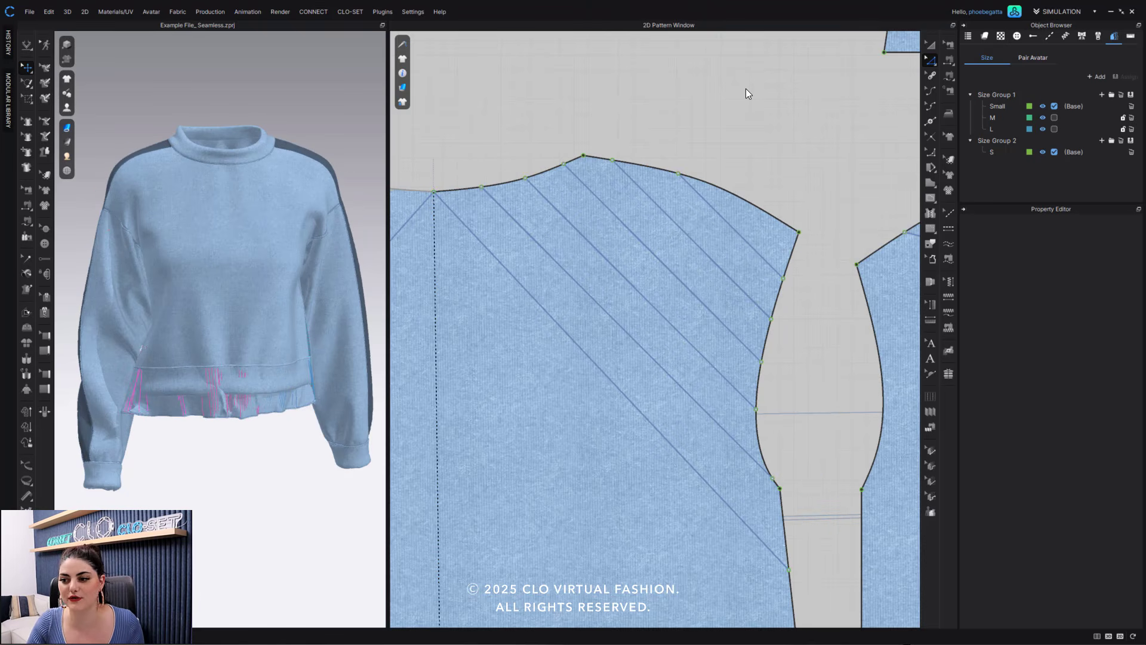
click(932, 449)
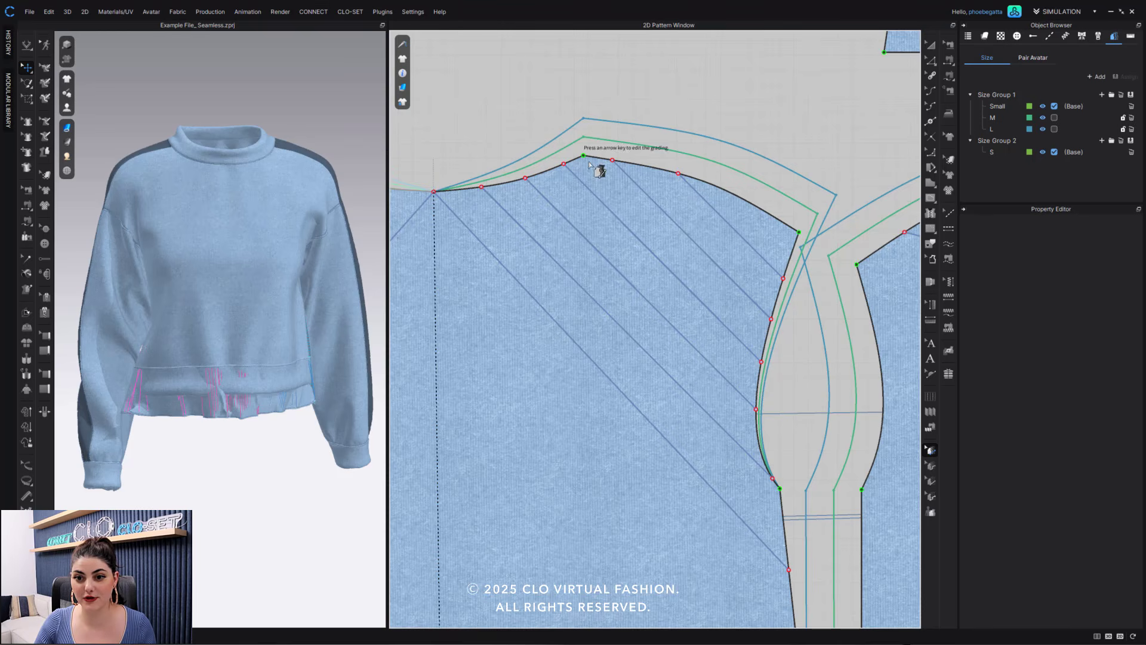
click(435, 192)
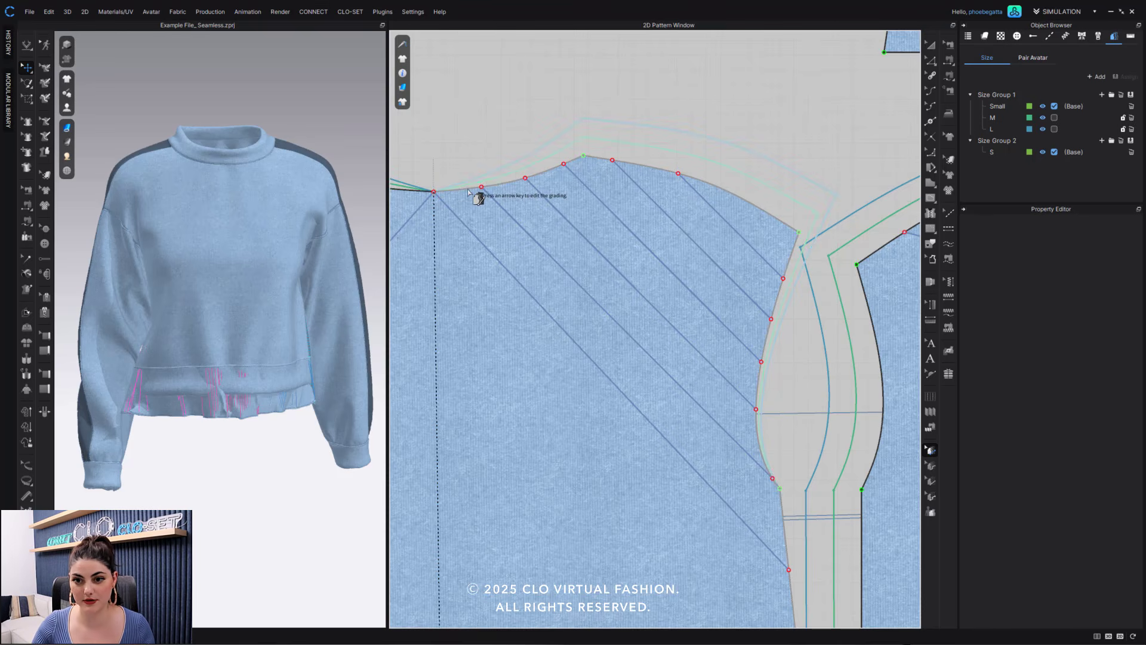
drag(457, 172, 416, 220)
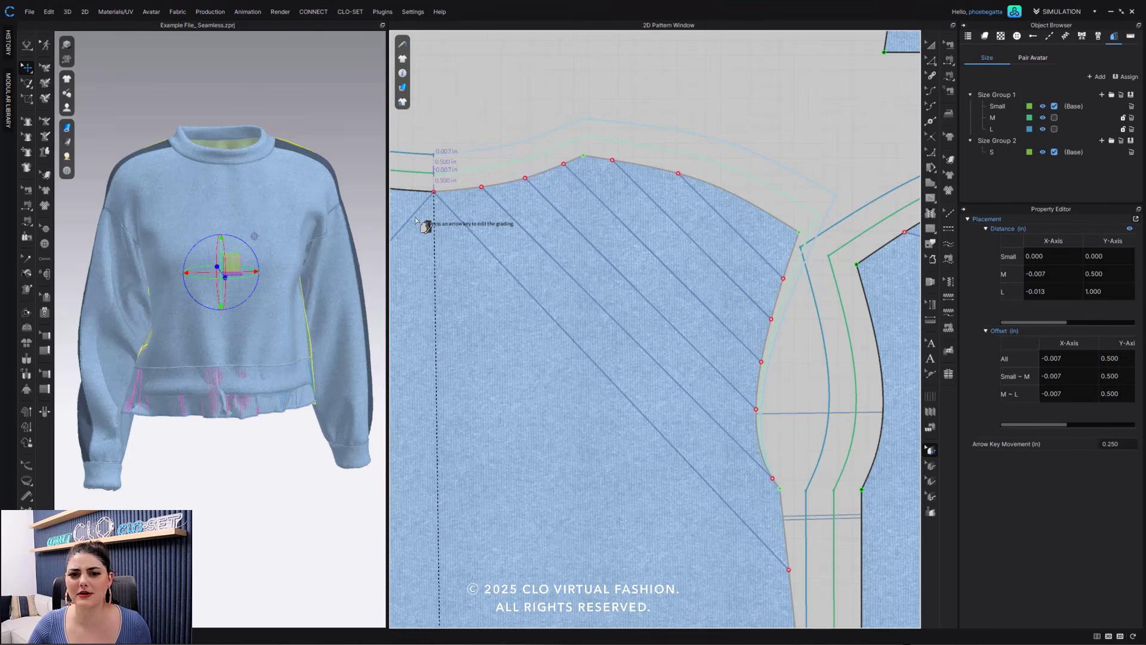
click(520, 95)
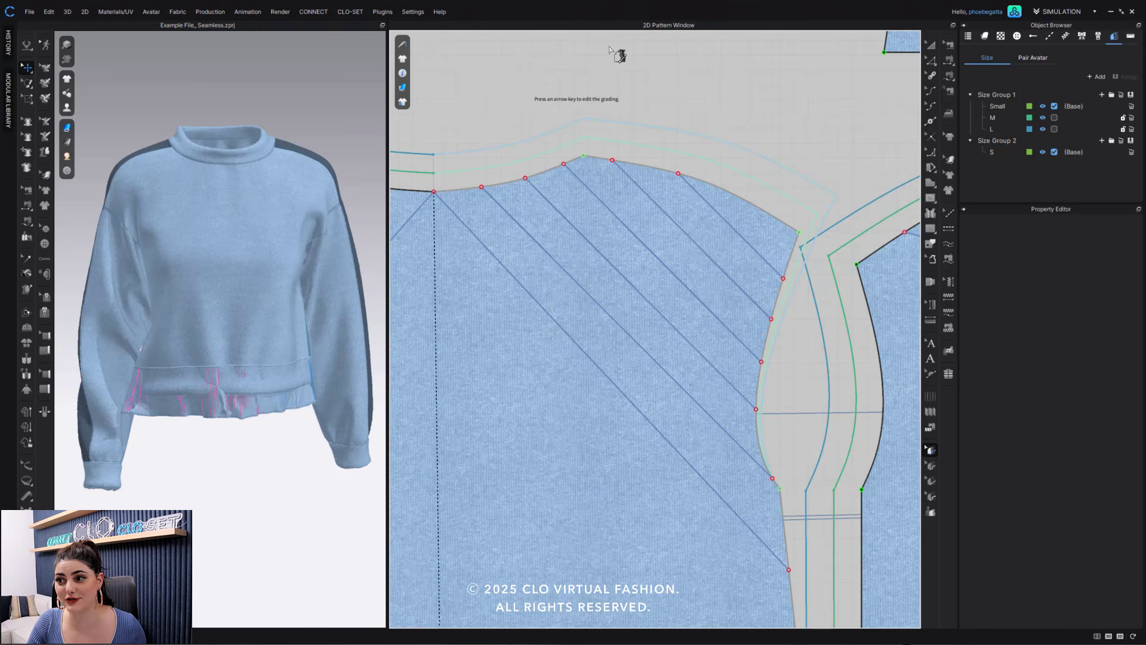
- Move the waistband down below the body's hem in 3D and simulate the sweatshirt to settle it
click(930, 45)
scroll(680, 323, down, 10)
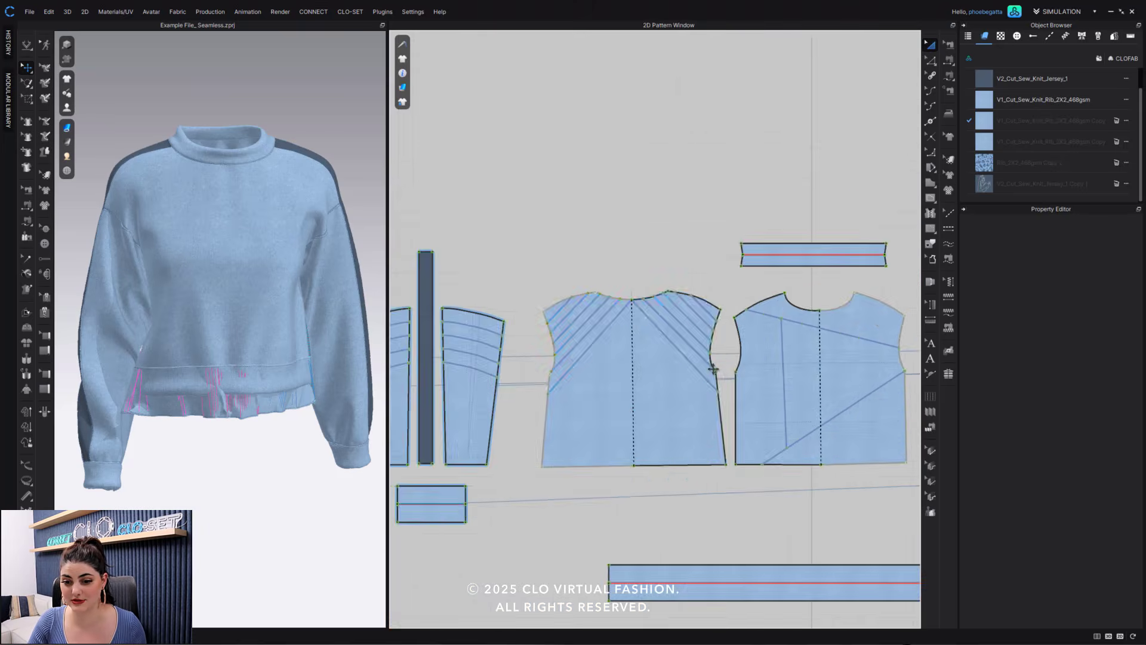
click(280, 387)
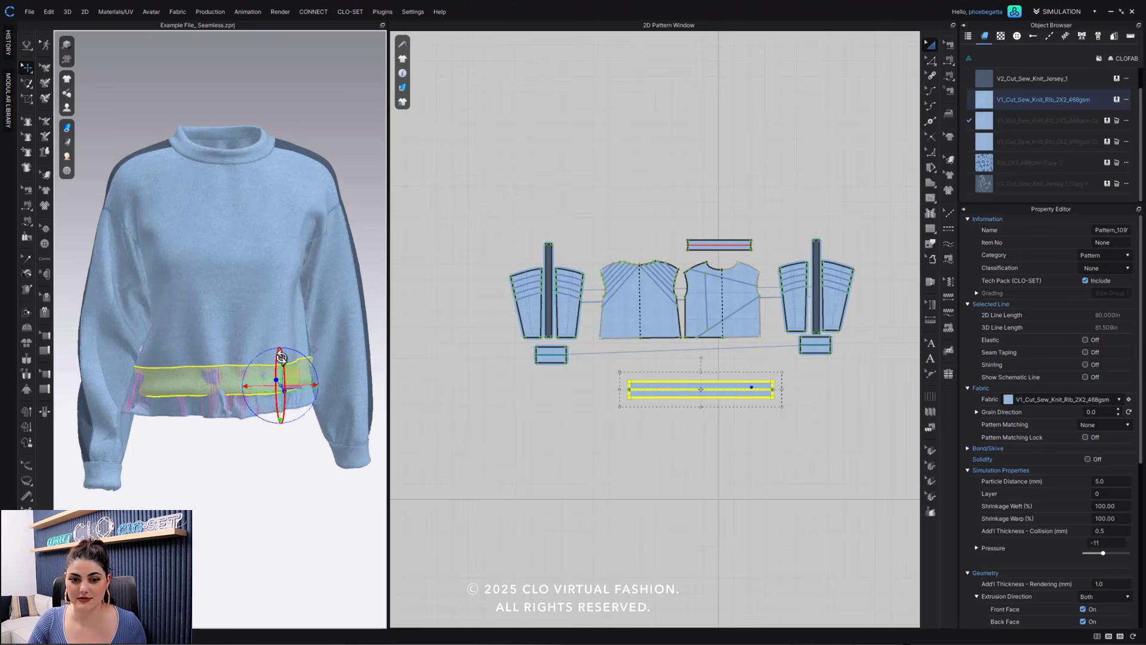
drag(280, 354, 280, 408)
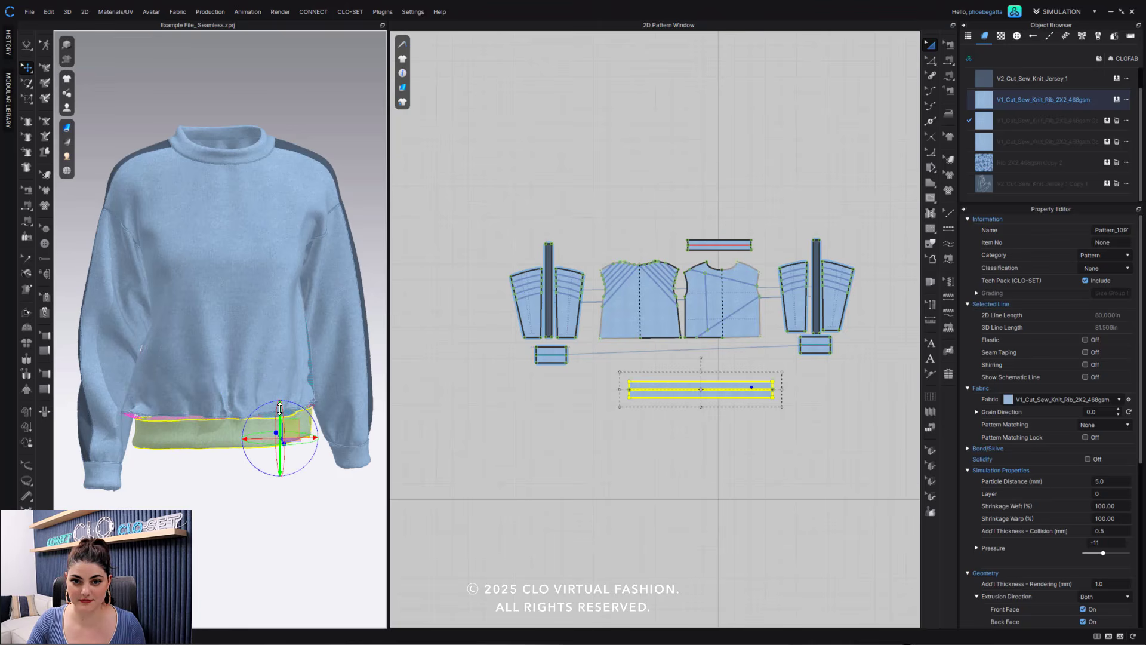
click(371, 89)
scroll(365, 288, up, 3)
key(space)
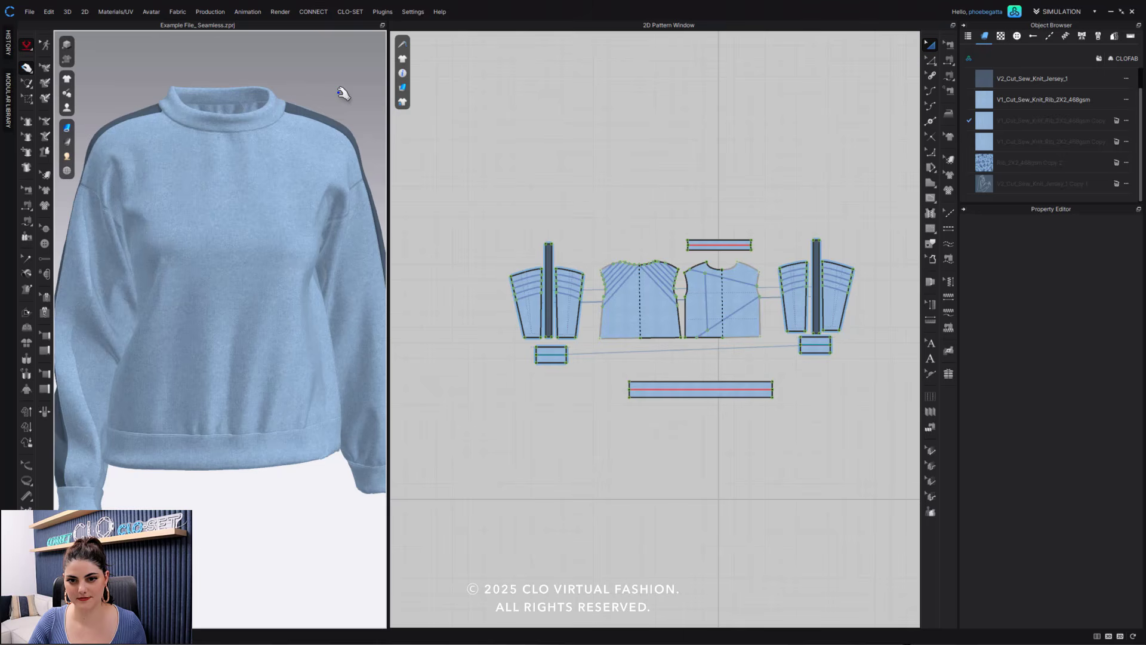
key(space)
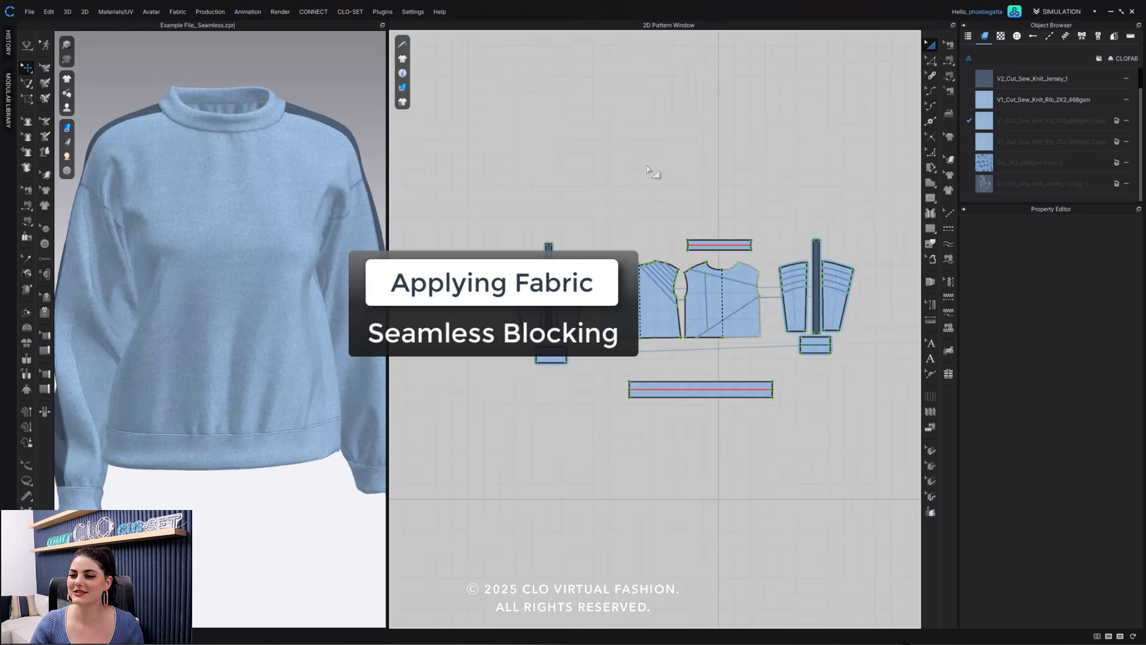
- Set the simulation quality mode to Normal (Default)
click(30, 44)
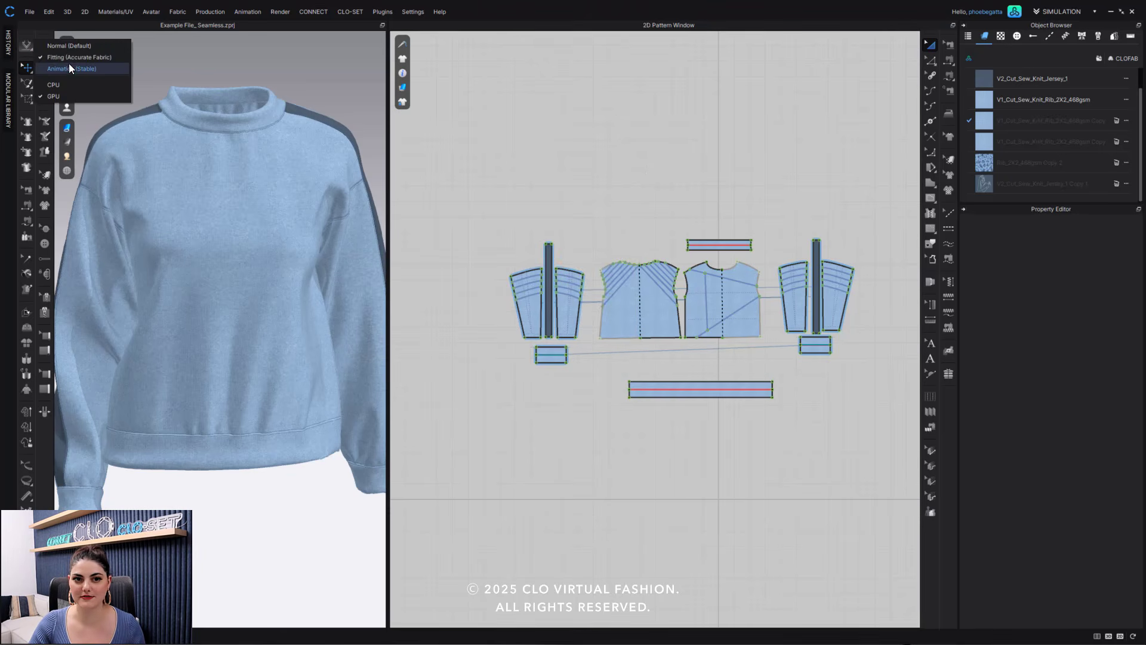
click(76, 47)
click(655, 135)
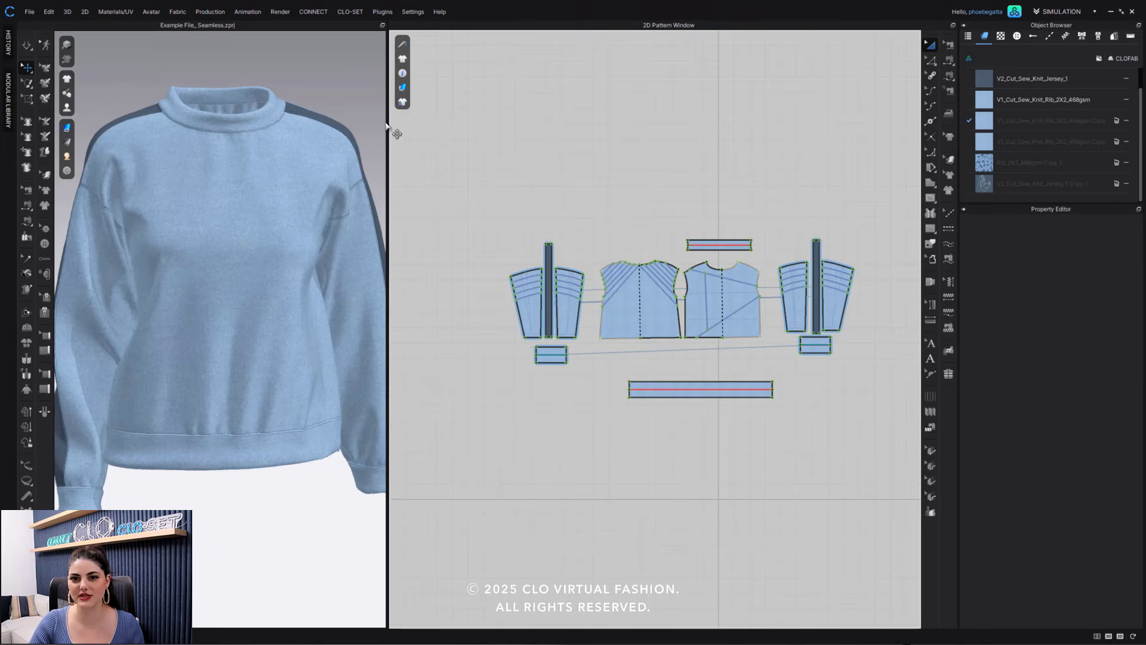
- Assign the Rib_2X2_468gsm Copy 2 fabric to the front bodice's vertical side block
drag(389, 123, 392, 123)
drag(499, 115, 499, 111)
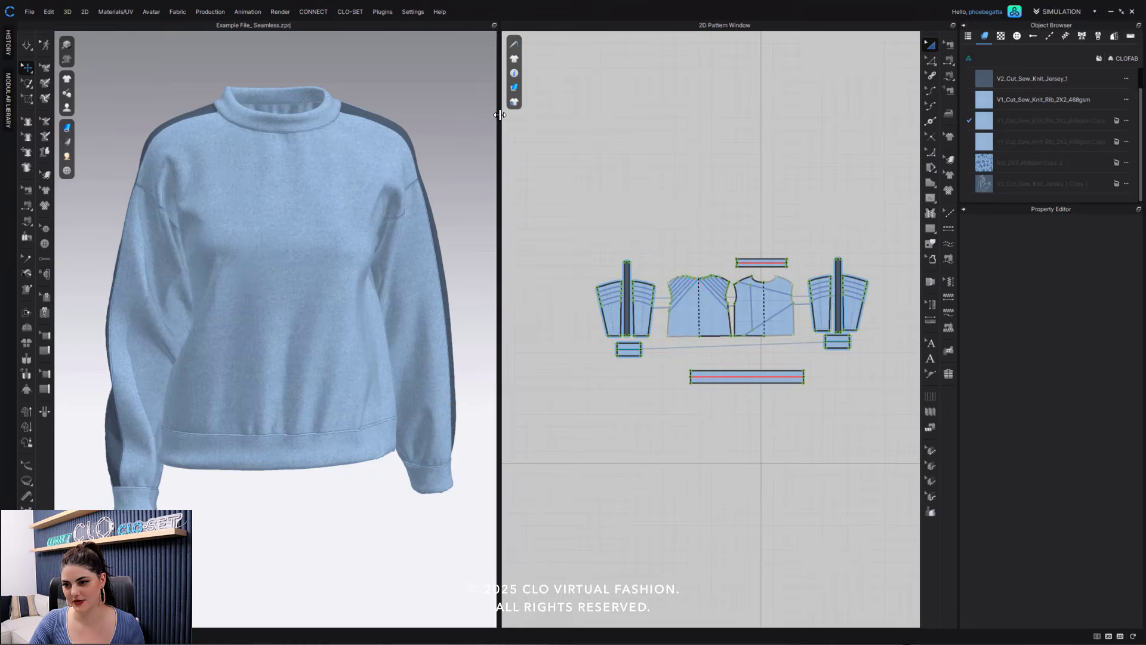
scroll(743, 310, up, 5)
middle_drag(781, 305, 711, 323)
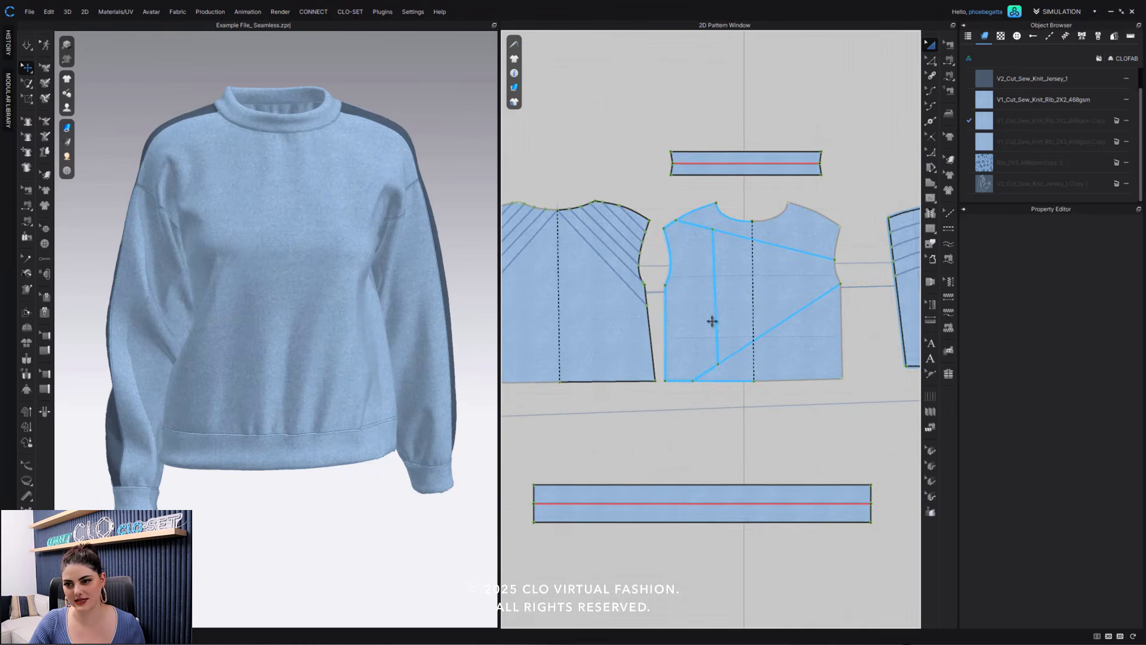
scroll(711, 323, up, 3)
key(ctrl+a)
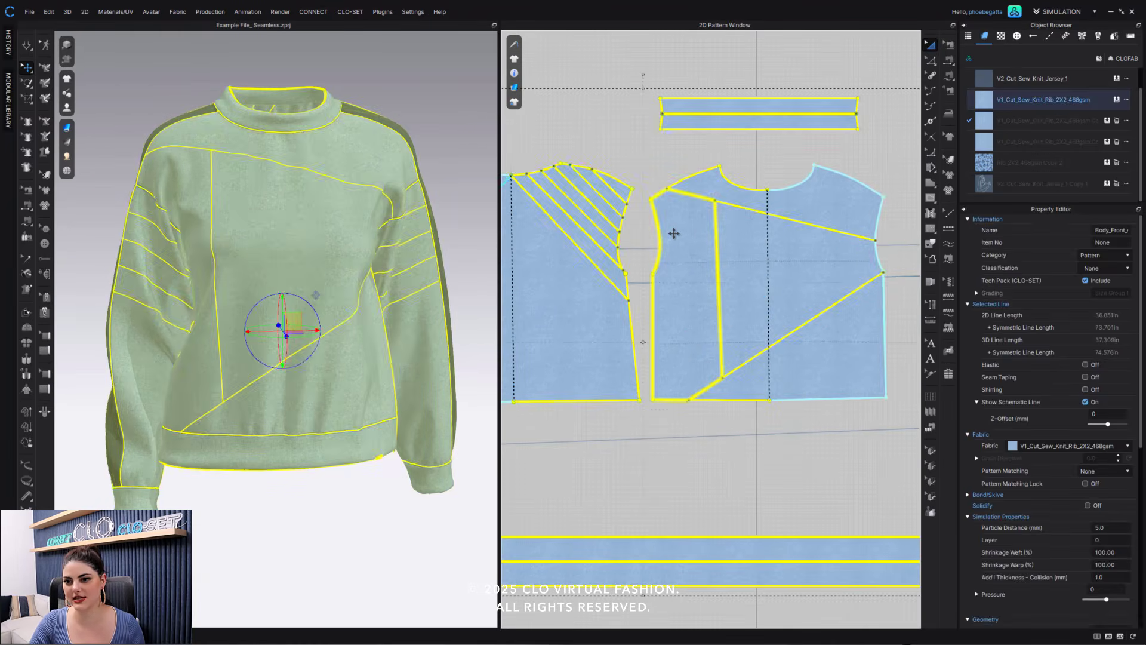
click(681, 220)
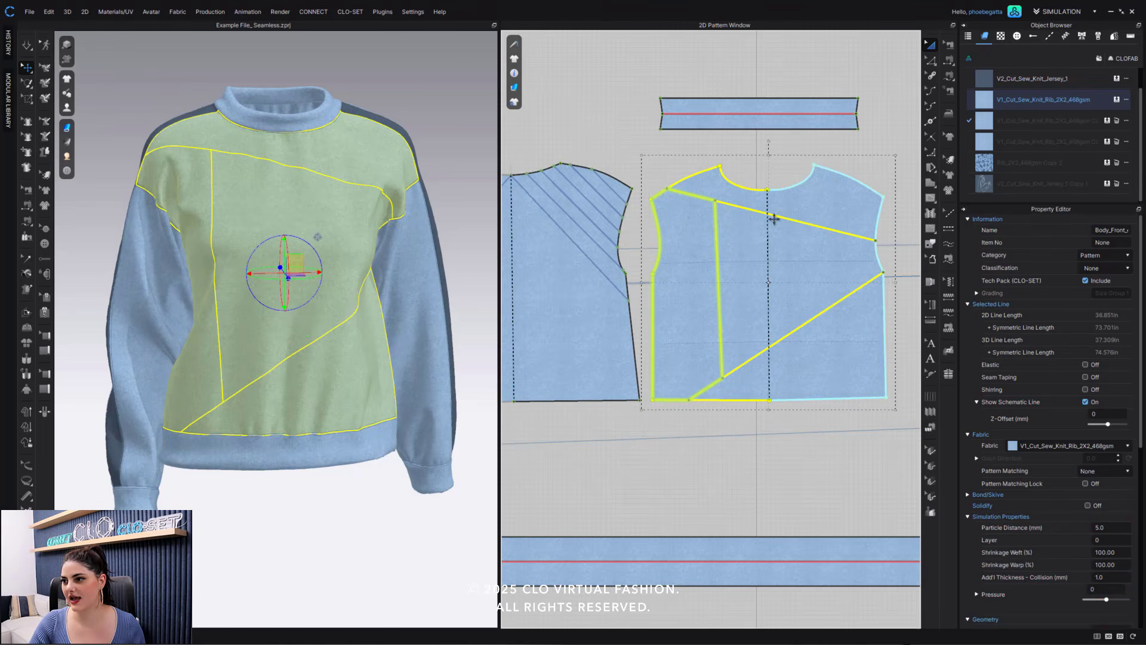
click(1107, 163)
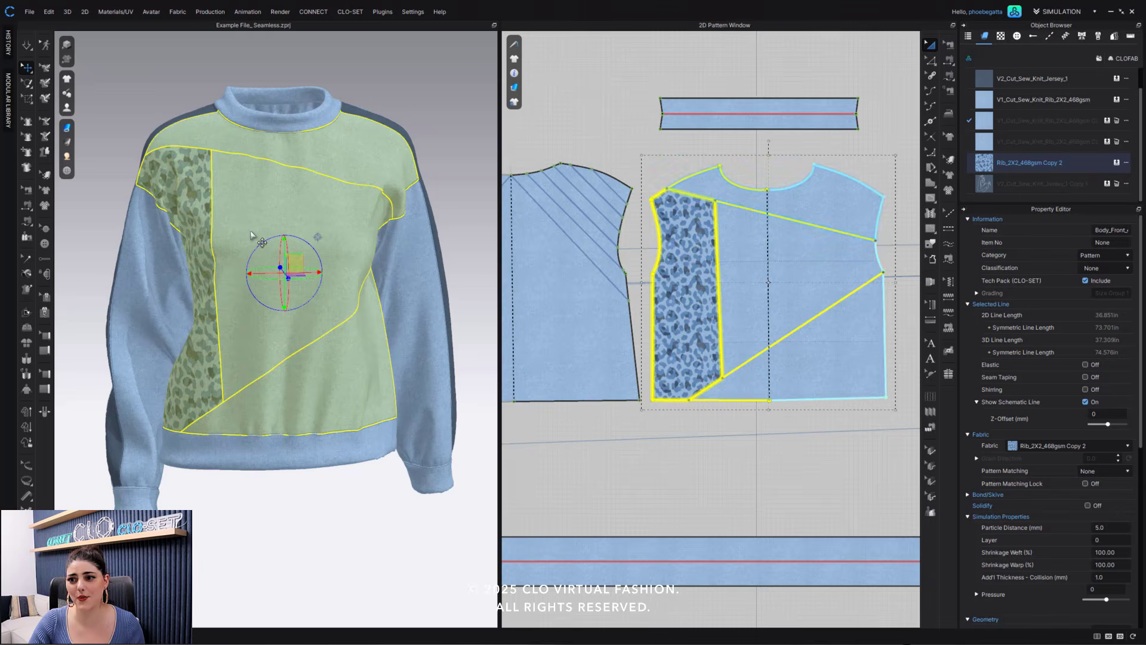
click(606, 118)
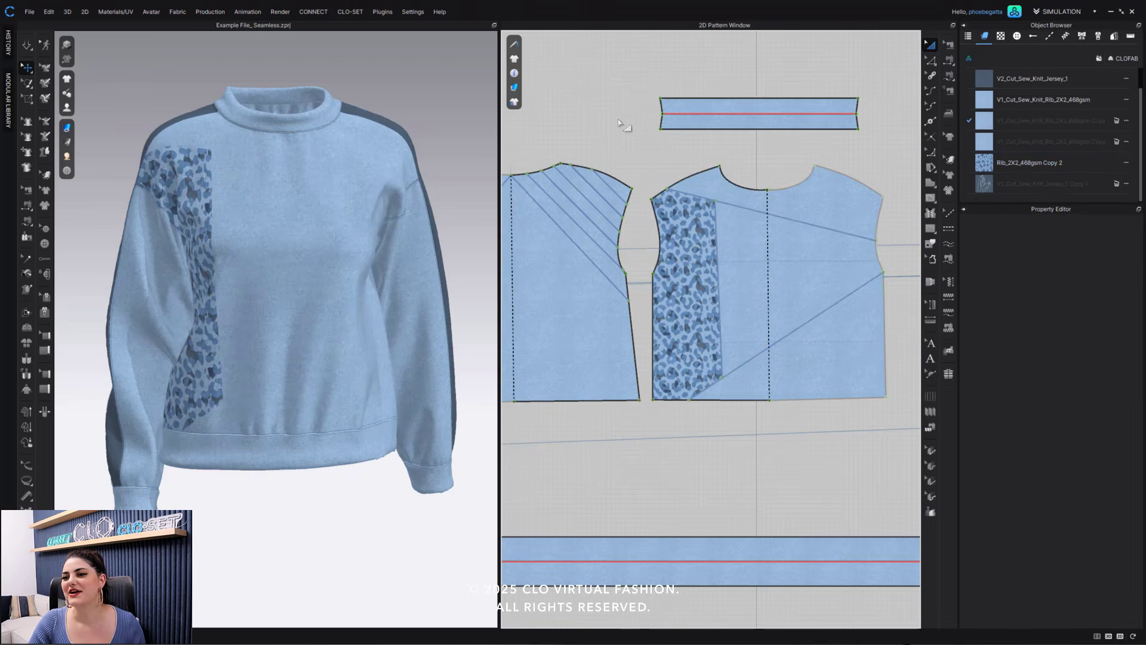
- Assign the V2_Cut_Sew_Knit_Jersey_1 fabric to the front bodice's large central block
click(749, 214)
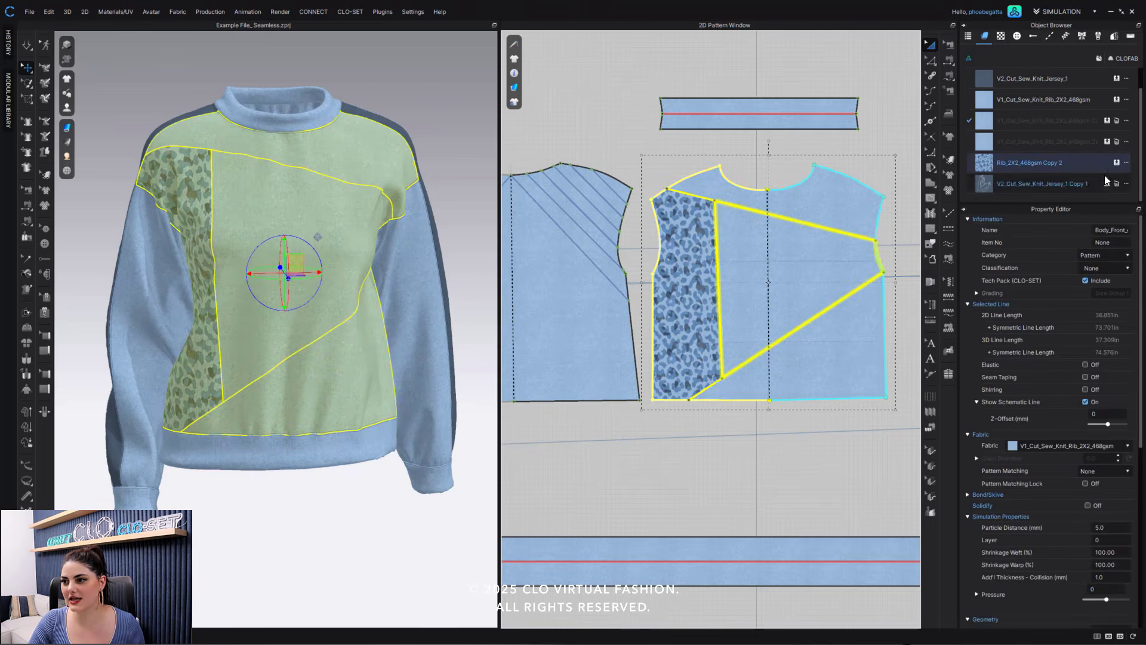
click(1116, 79)
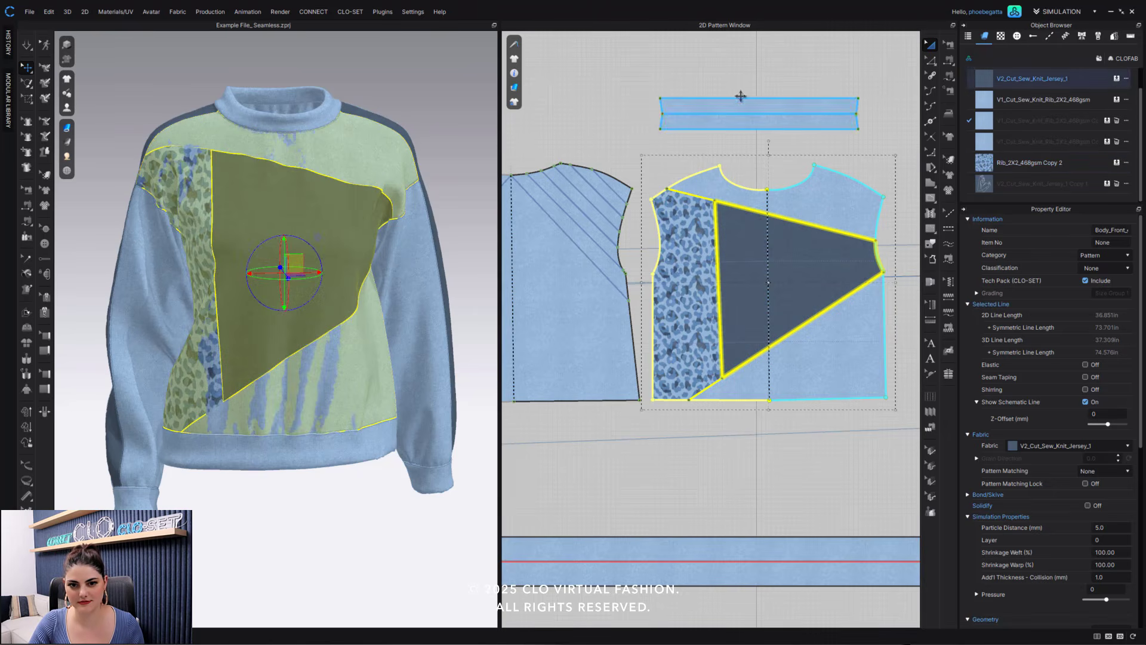
click(650, 87)
right_drag(292, 307, 309, 289)
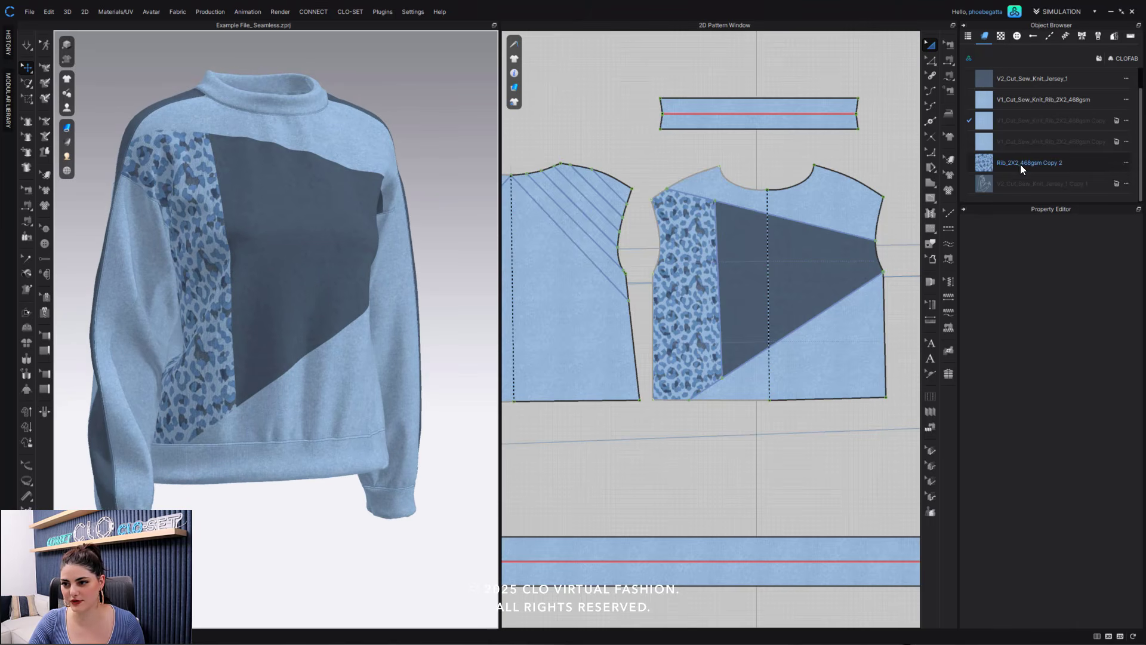
- Assign Rib_2X2_468gsm Copy 2 to the front bodice's upper block and V2_Cut_Sew_Knit_Jersey_1 Copy 1 to its lower block
drag(1020, 164, 788, 192)
right_drag(419, 129, 395, 134)
click(1030, 182)
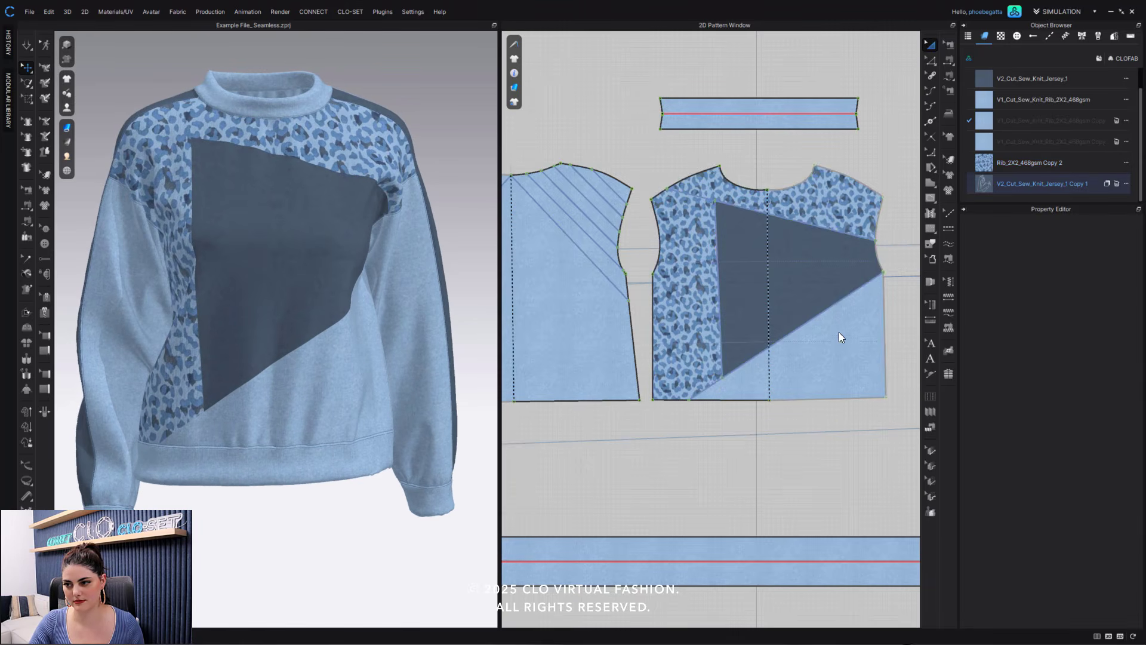
drag(1009, 190, 853, 324)
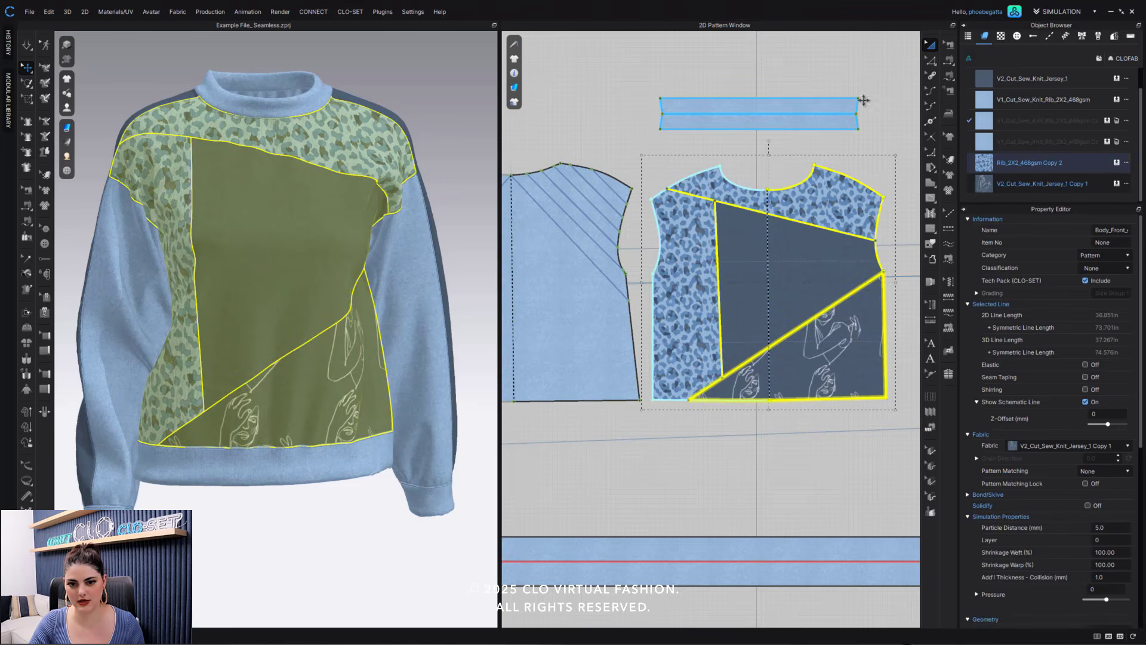
click(790, 172)
scroll(275, 290, down, 1)
right_drag(274, 290, 312, 287)
- Assign V2_Cut_Sew_Knit_Jersey_1 Copy 1 to the front bodice's central block and Rib_2X2_468gsm Copy 2 to its lower block
click(991, 167)
click(990, 185)
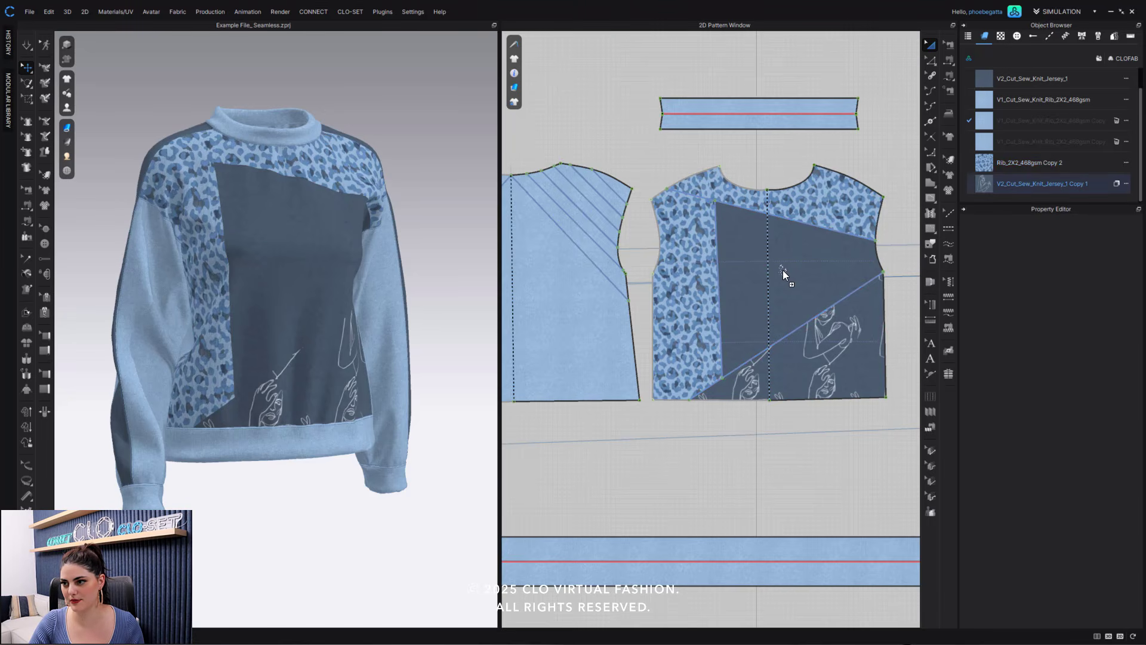
click(783, 271)
click(985, 167)
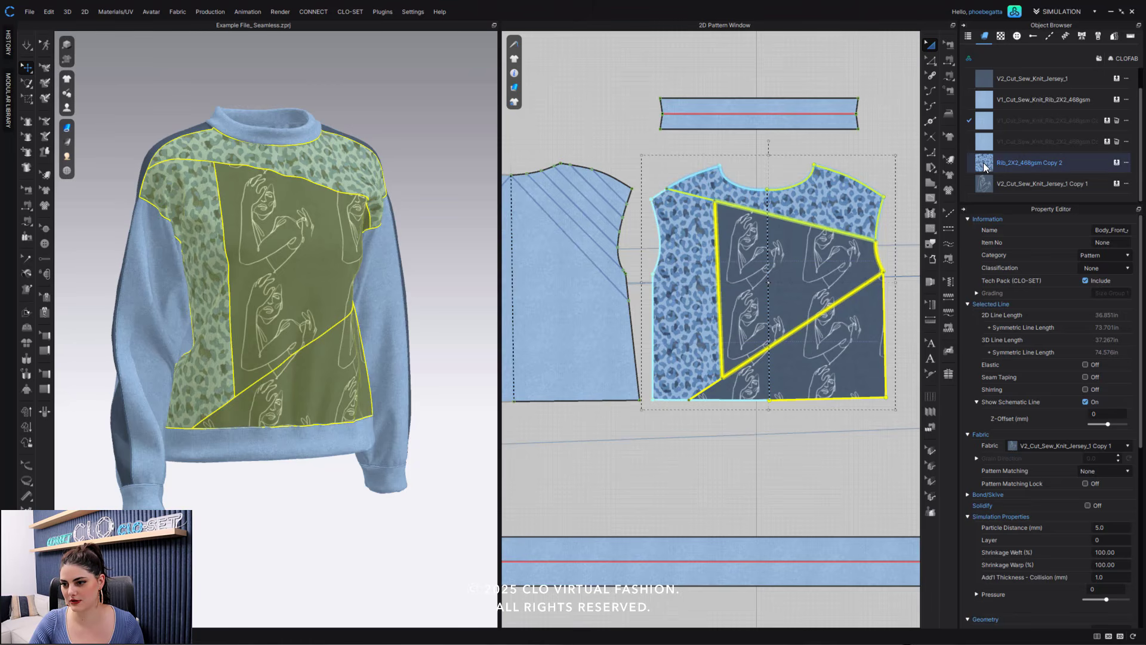
click(821, 374)
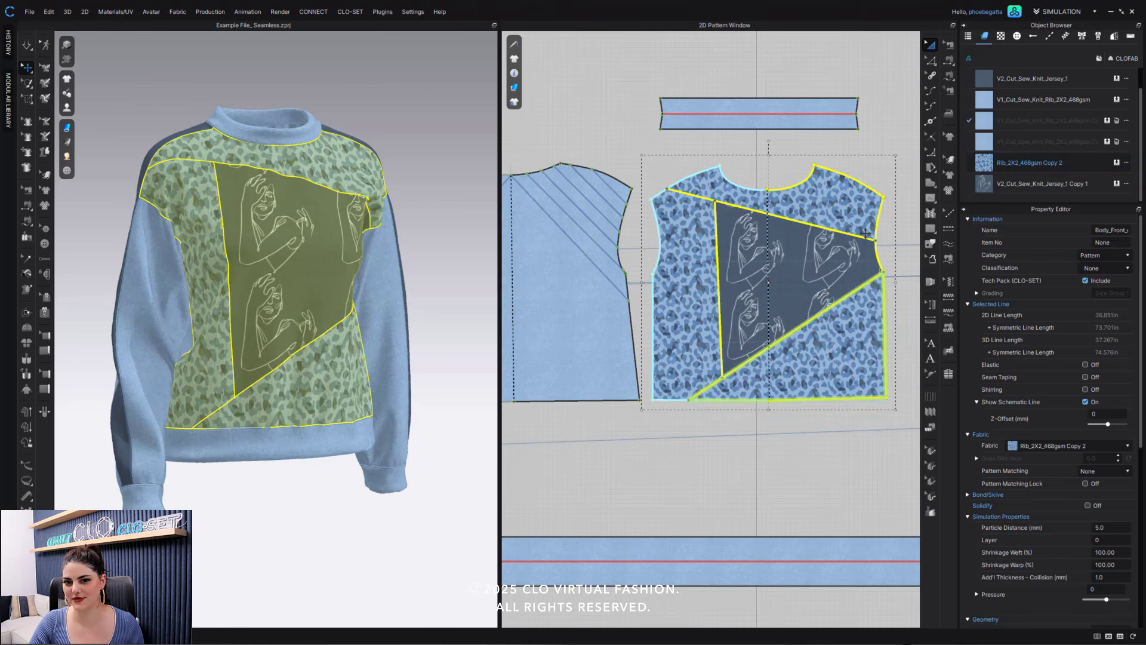
key(Escape)
scroll(324, 272, up, 2)
mouse_move(326, 277)
right_down()
mouse_move(294, 268)
mouse_move(310, 266)
right_up()
scroll(311, 277, up, 2)
middle_drag(311, 276, 297, 312)
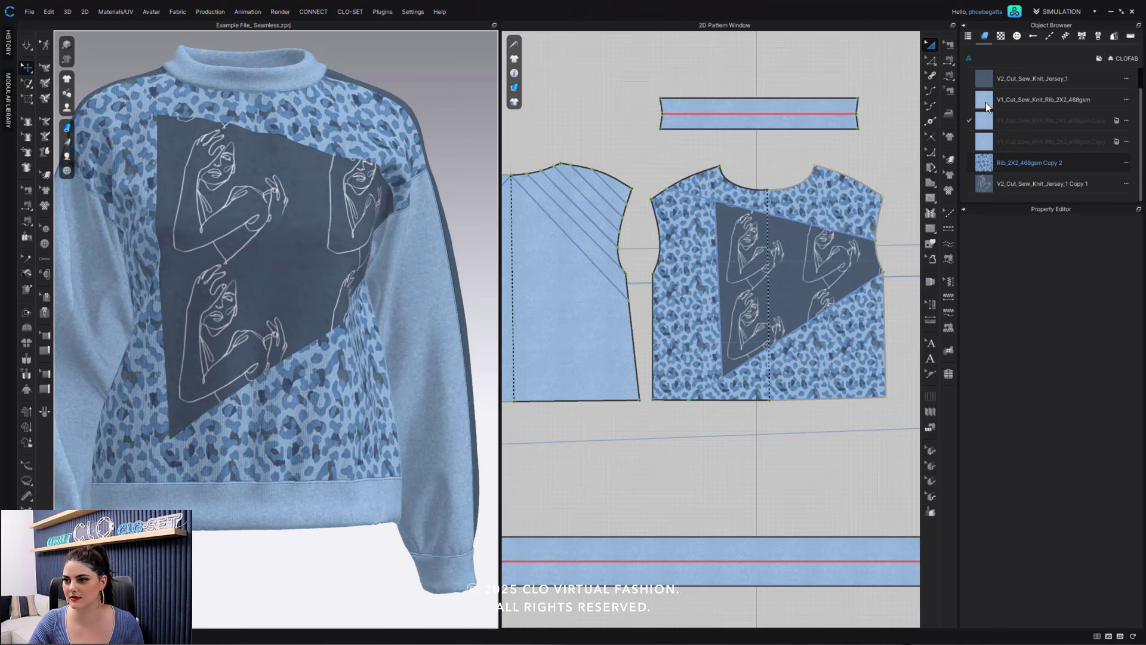
- Assign the V1_Cut_Sew_Knit_Rib_2X2_468gsm fabric to the front bodice's upper and lower blocks
drag(989, 105, 958, 123)
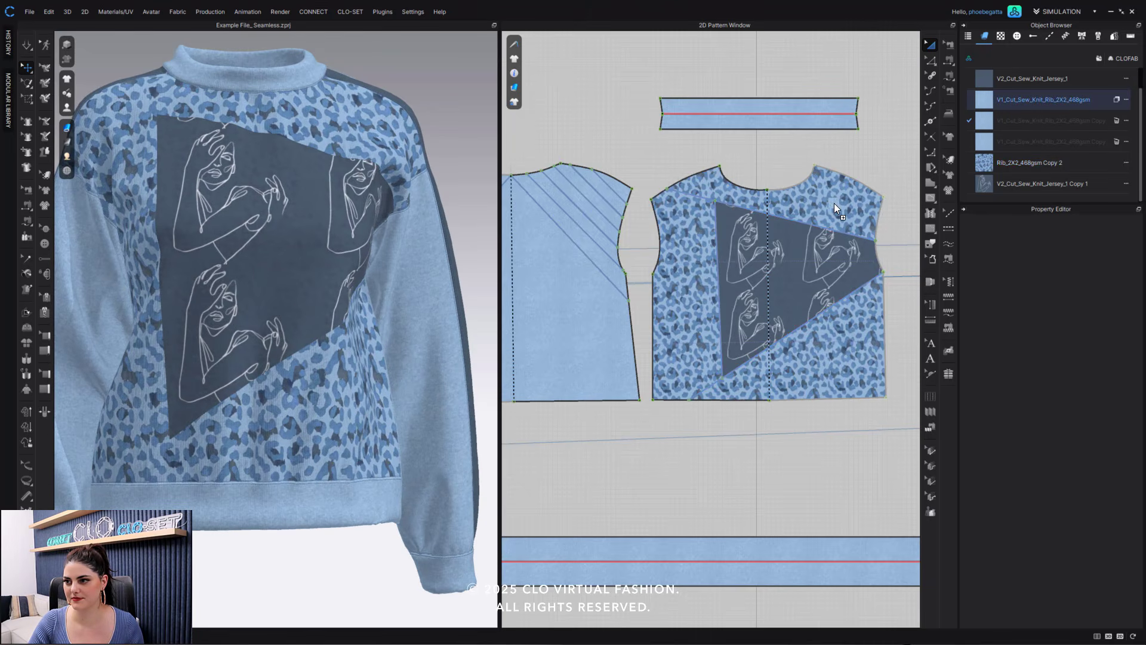
drag(833, 203, 833, 203)
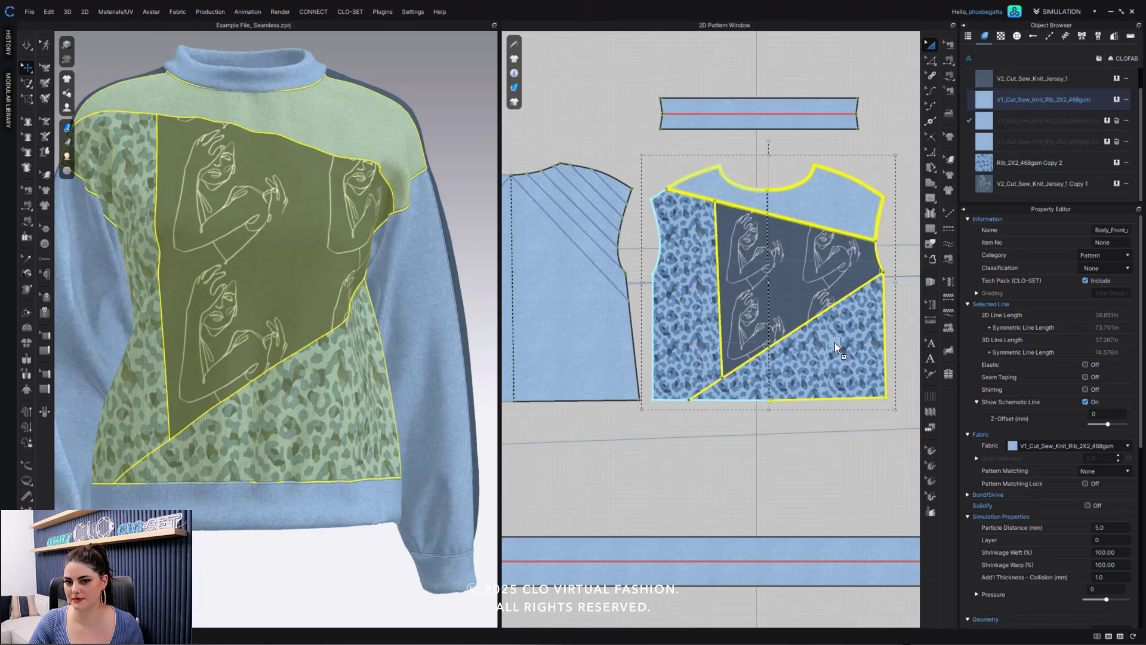
drag(835, 342, 835, 342)
click(910, 88)
scroll(357, 295, down, 2)
mouse_move(357, 296)
right_down()
mouse_move(305, 314)
mouse_move(354, 309)
right_up()
right_drag(624, 156, 755, 144)
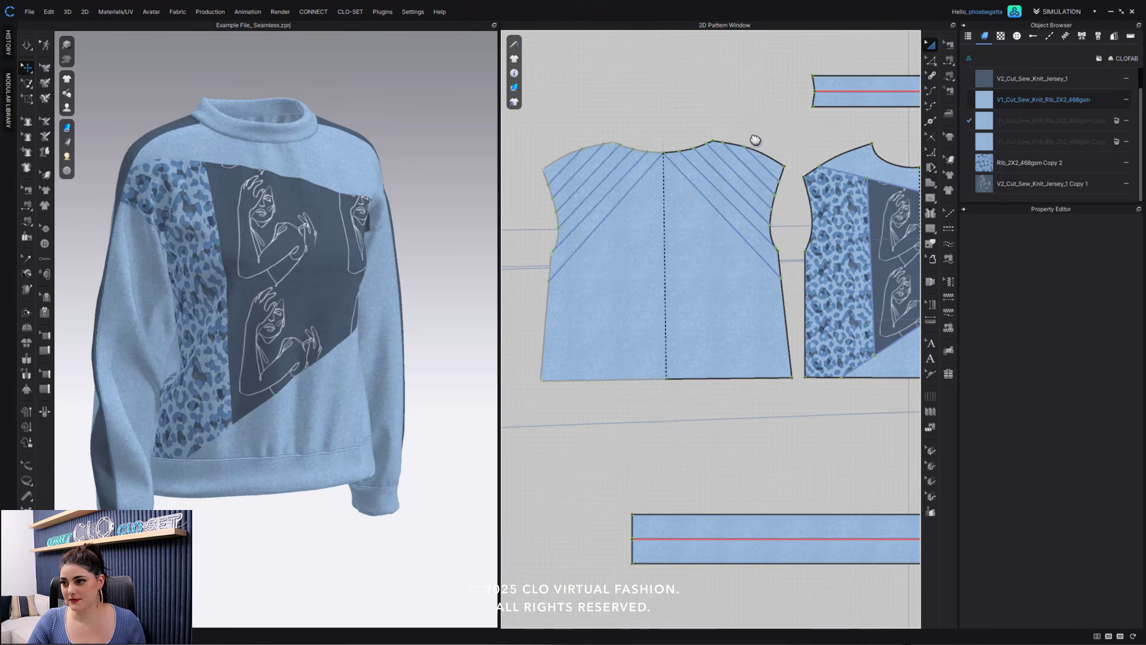
- Assign V1_Cut_Sew_Knit_Rib_2X2_468gsm Copy 1 to the outermost diagonal block on the back bodice's right shoulder
click(1013, 126)
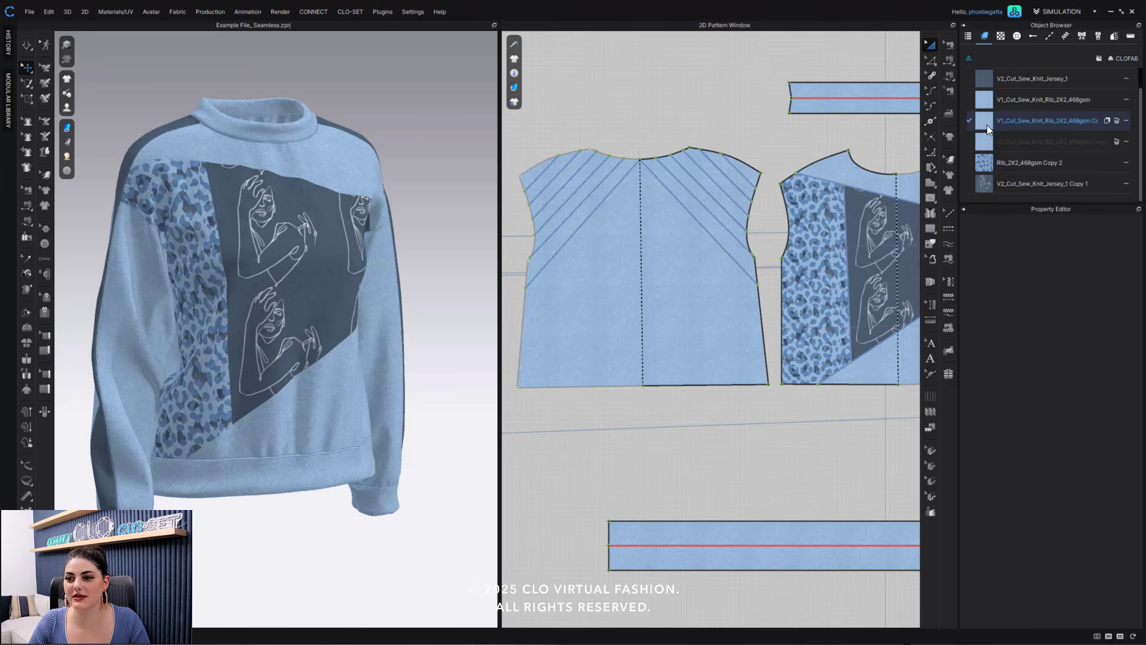
drag(987, 118, 747, 170)
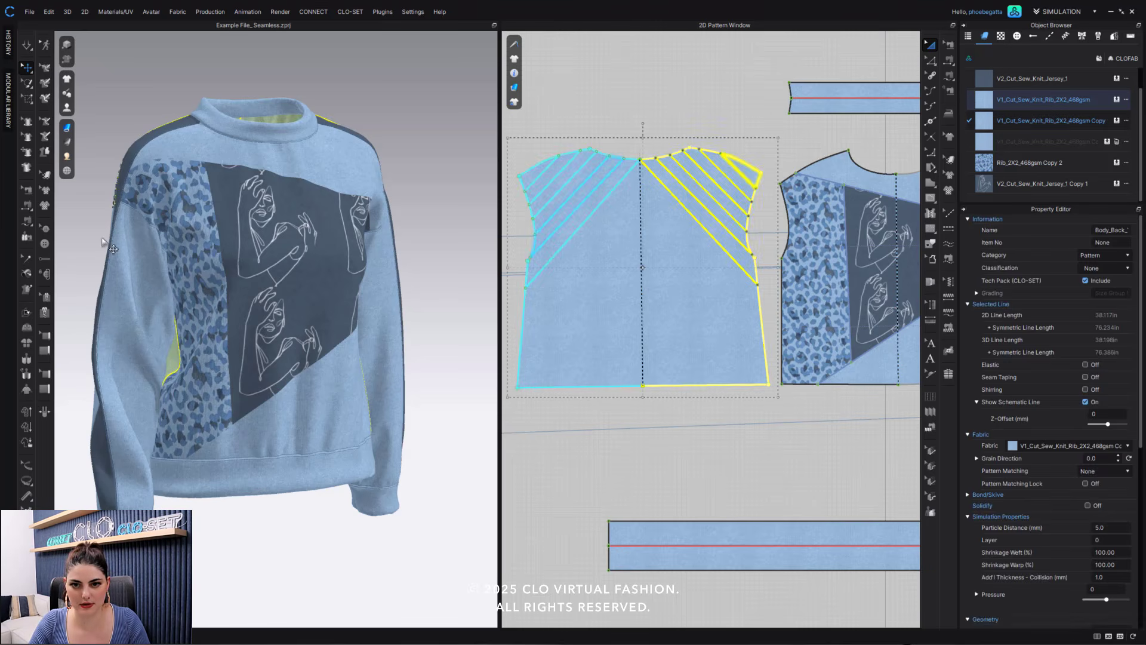
right_drag(263, 238, 425, 174)
scroll(396, 289, up, 5)
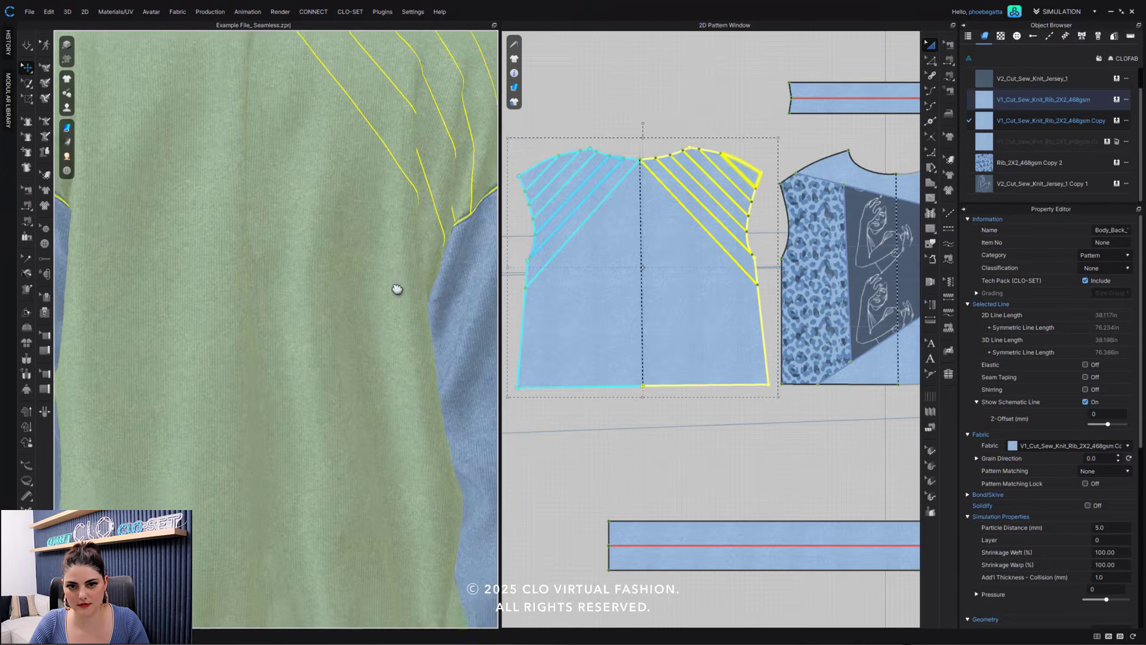
right_drag(397, 289, 332, 303)
click(442, 85)
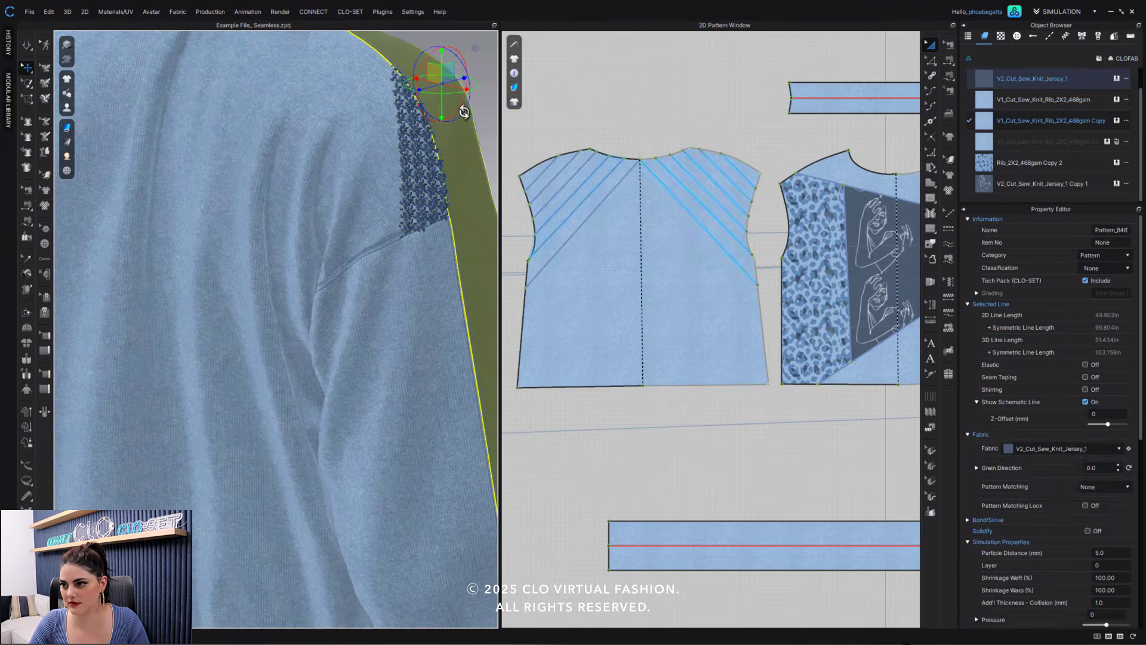
- Assign V1_Cut_Sew_Knit_Rib_2X2_468gsm Copy 2 to the second diagonal block on the back bodice's right shoulder
click(1003, 143)
click(982, 142)
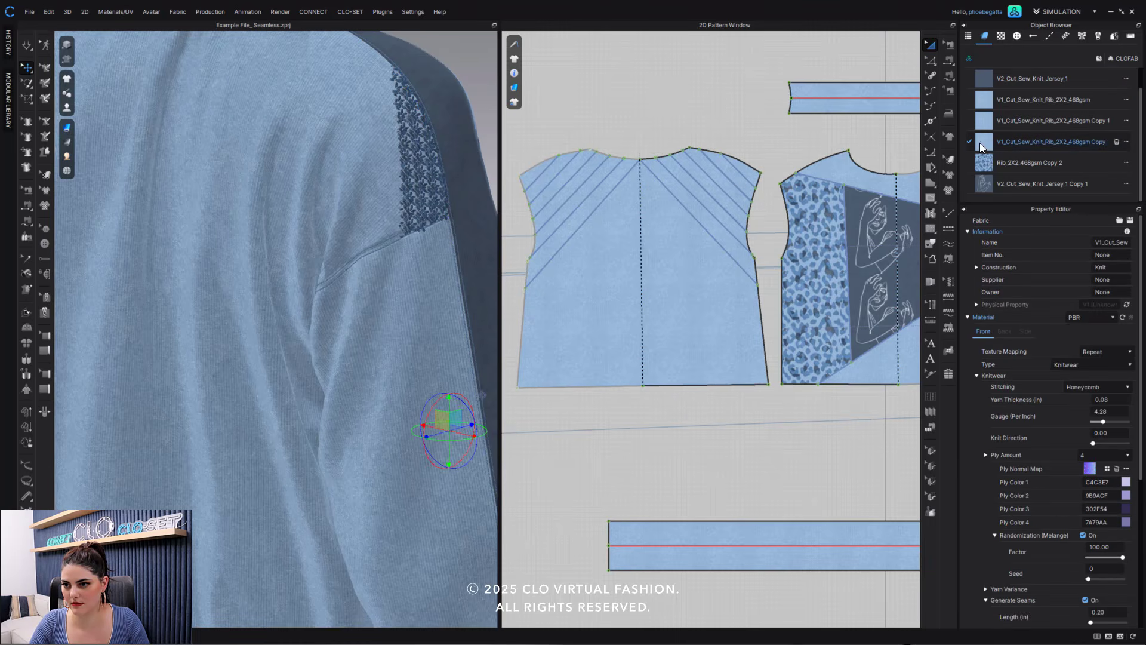
drag(979, 142, 733, 175)
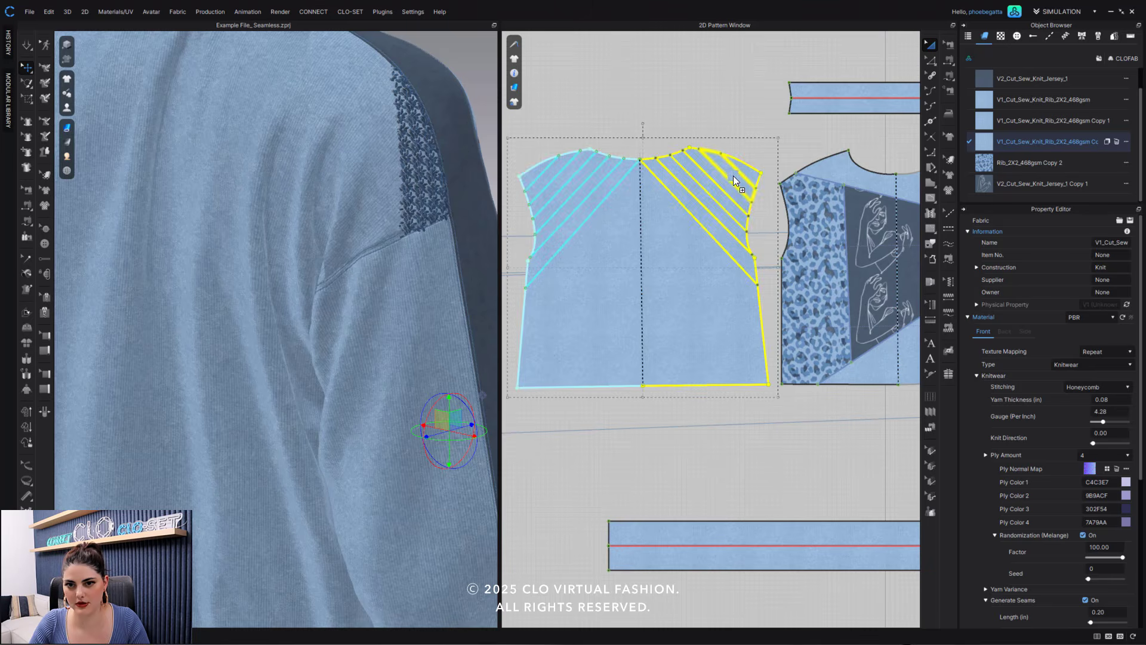
scroll(327, 323, up, 2)
middle_drag(327, 323, 307, 308)
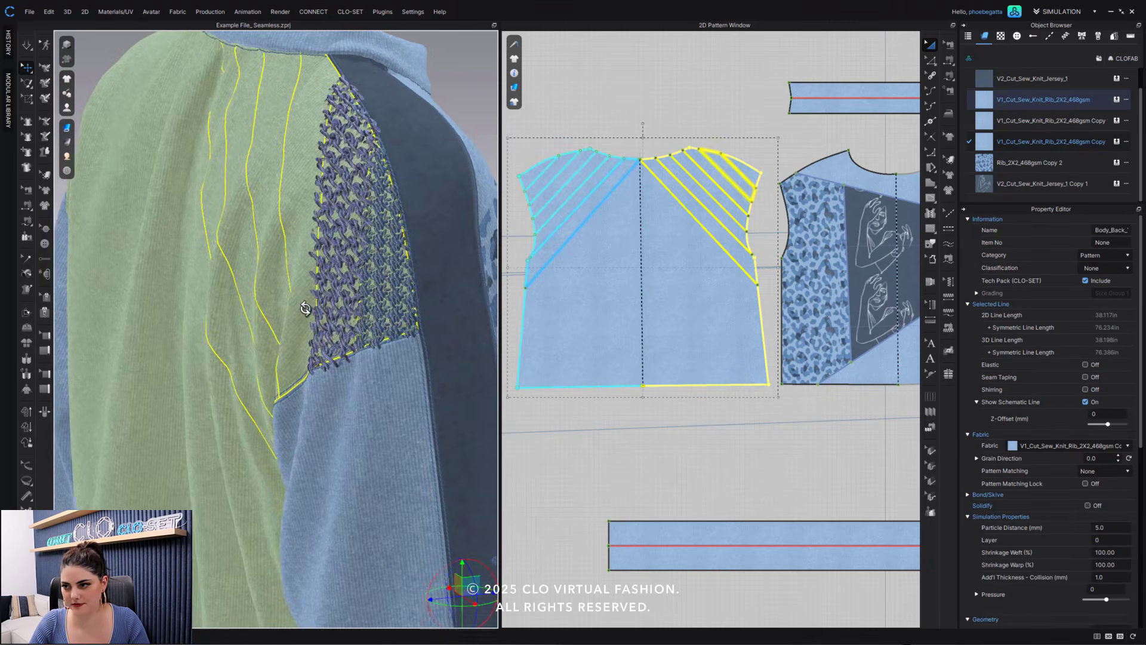
right_drag(306, 308, 280, 310)
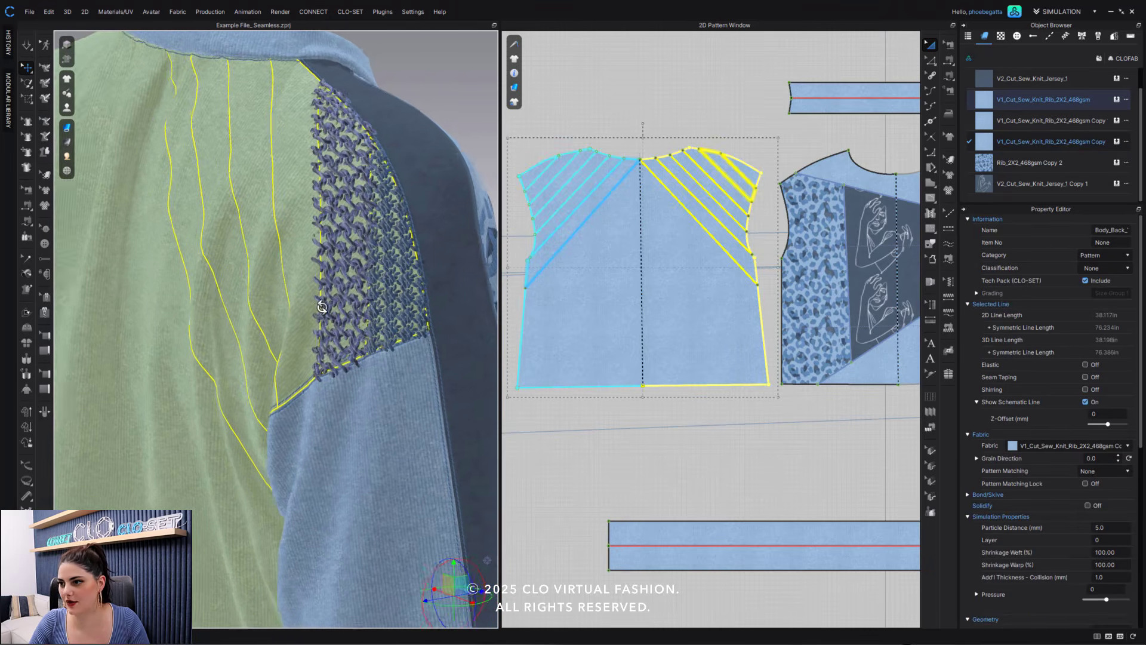
- Delete the base color map from both V1_Cut_Sew_Knit_Rib_2X2_468gsm Copy 1 and Copy 2 fabrics
click(992, 120)
click(1010, 137)
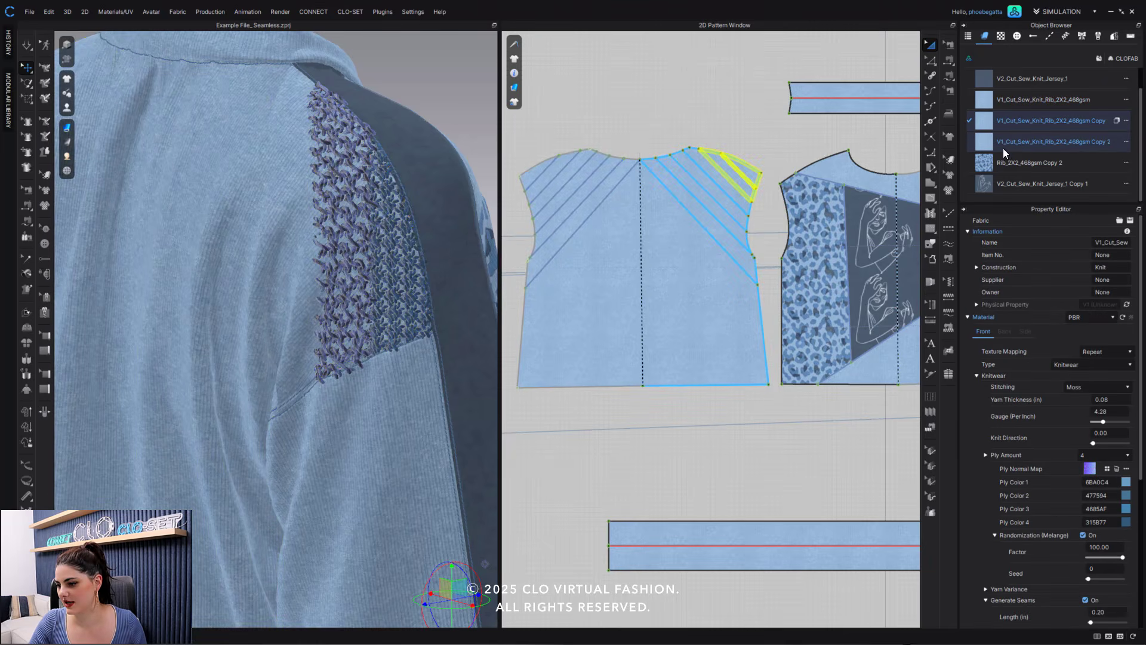
scroll(1125, 581, down, 4)
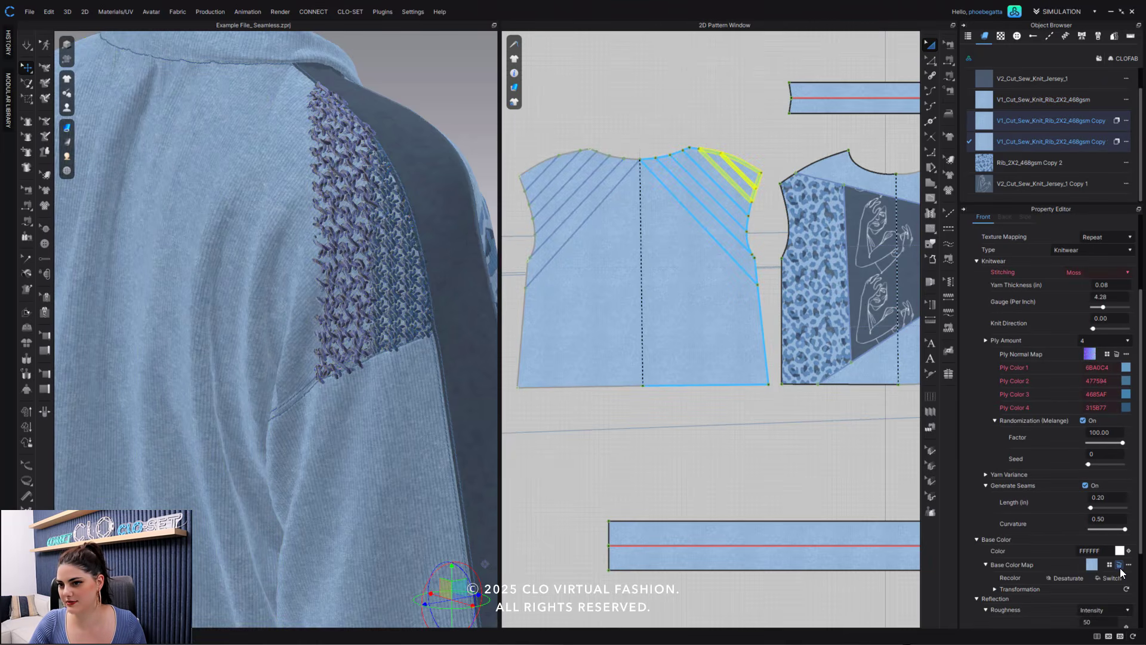
click(1119, 564)
click(715, 127)
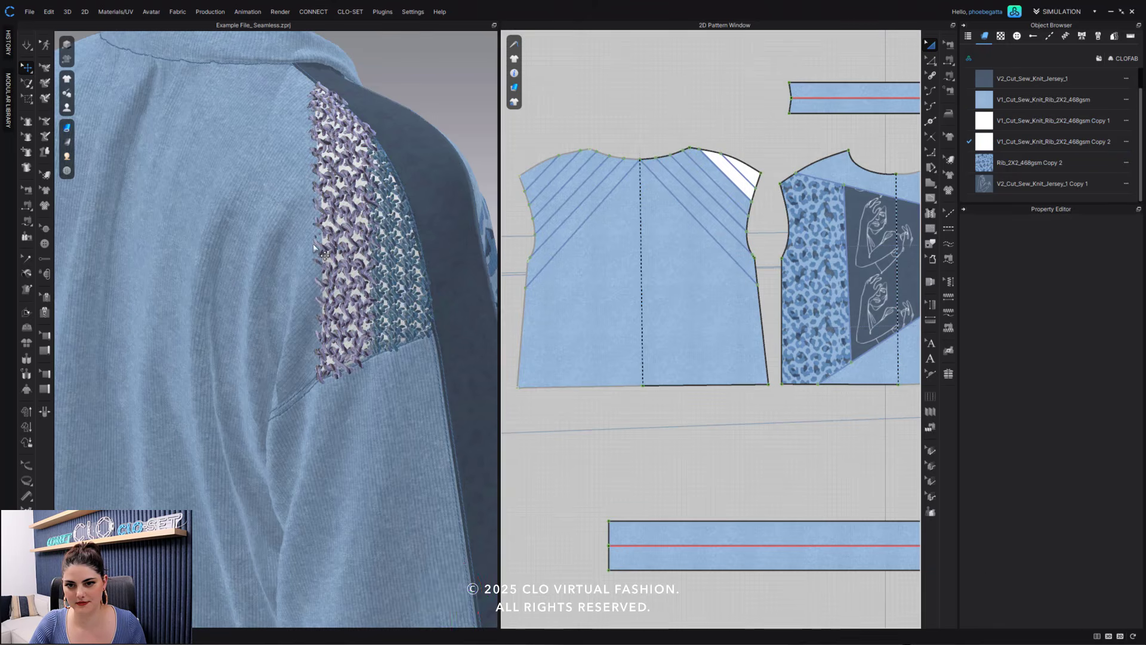
scroll(320, 252, up, 5)
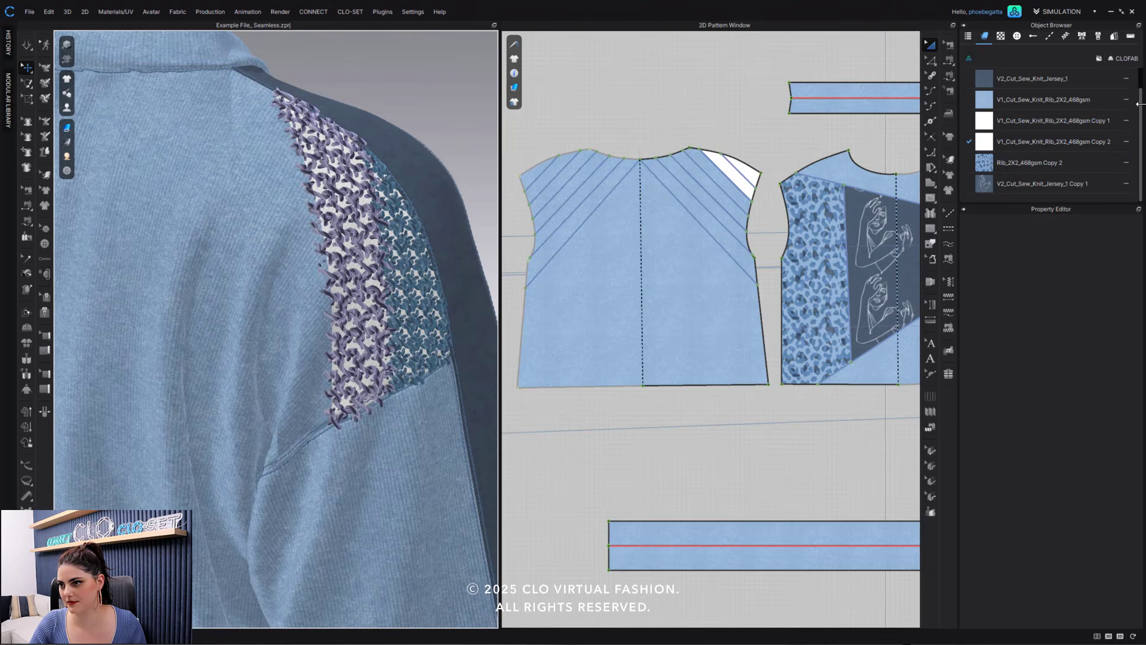
- Assign V1_Cut_Sew_Knit_Rib_2X2_468gsm Copy 1 to the back bodice's third and fifth right diagonal blocks, and Copy 2 to the fourth with all patterns selected
click(1001, 122)
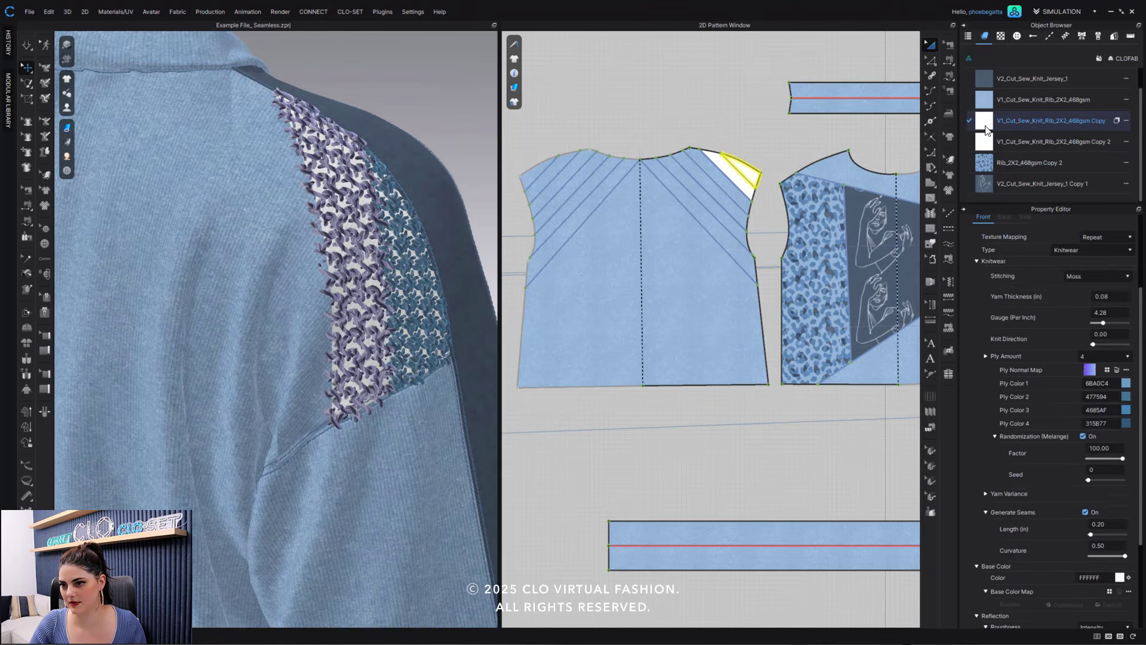
click(736, 199)
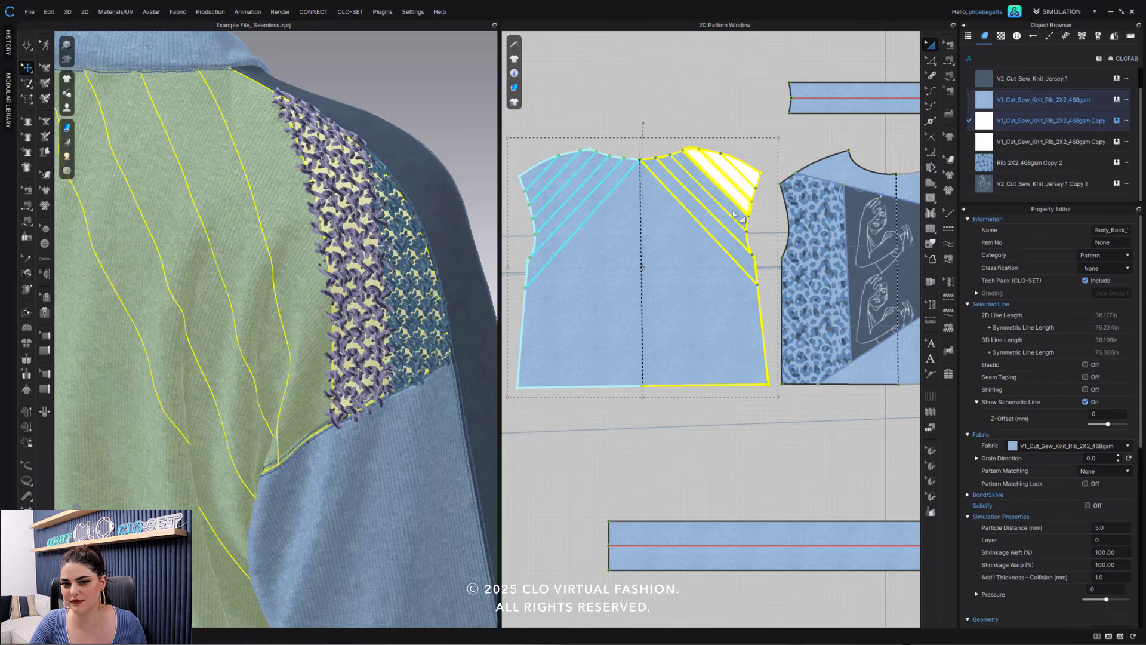
key(ctrl+a)
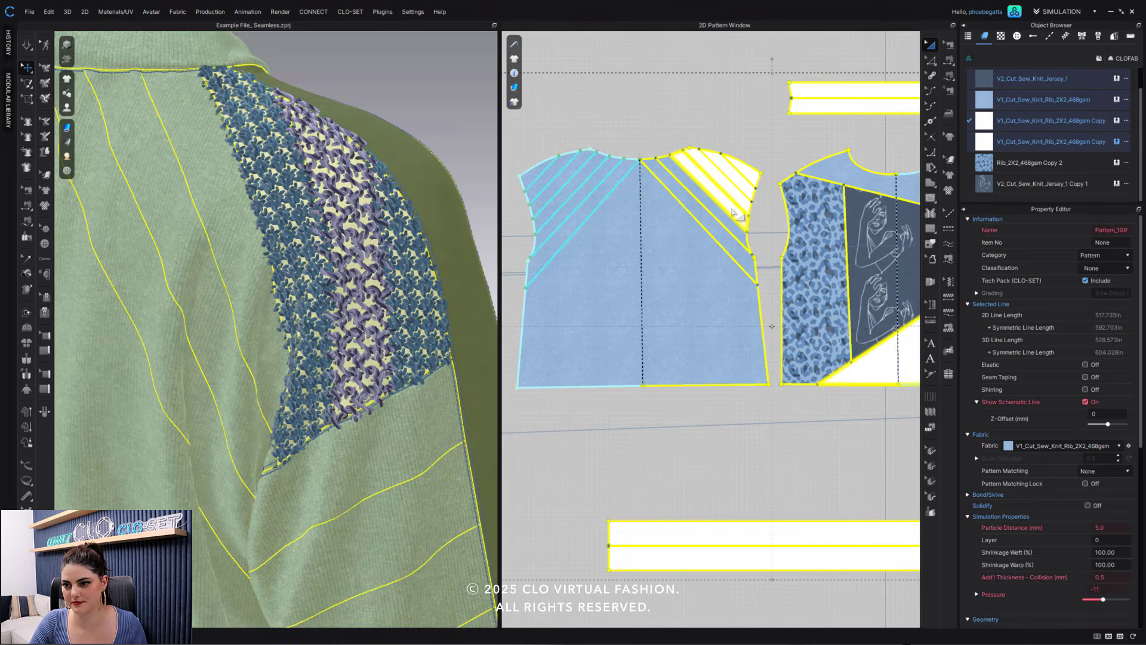
click(703, 192)
click(703, 193)
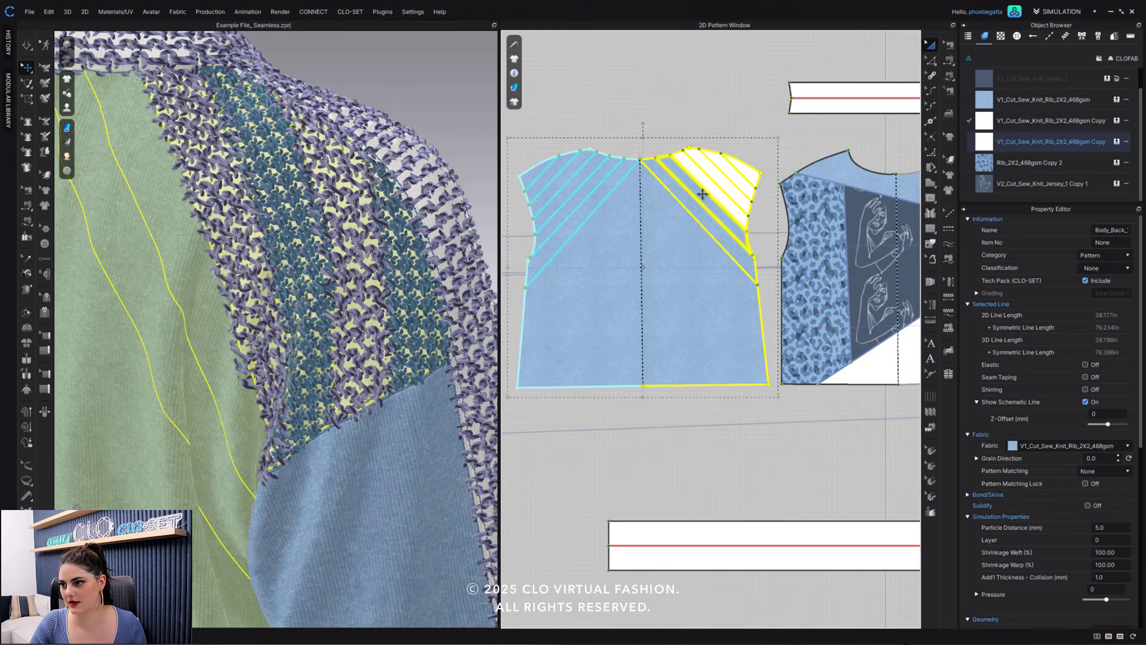
click(1117, 121)
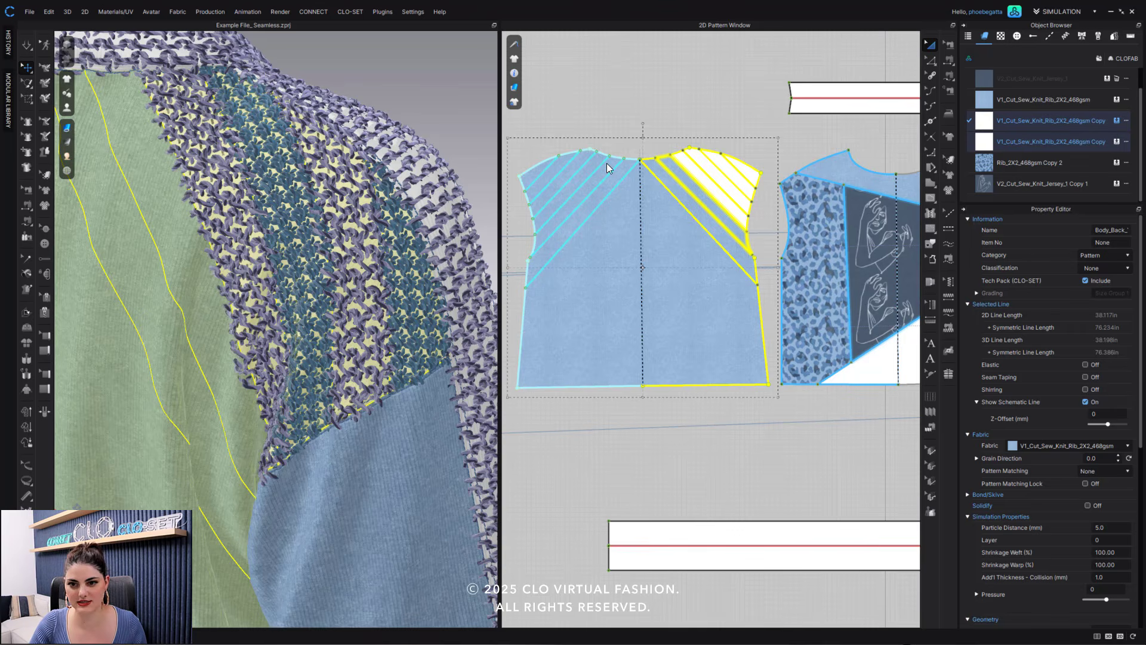
- Assign V1_Cut_Sew_Knit_Rib_2X2_468gsm Copy 2 to the back bodice's innermost right diagonal block, and V1_Cut_Sew_Knit_Rib_2X2_468gsm to the neckband and hem band
click(712, 232)
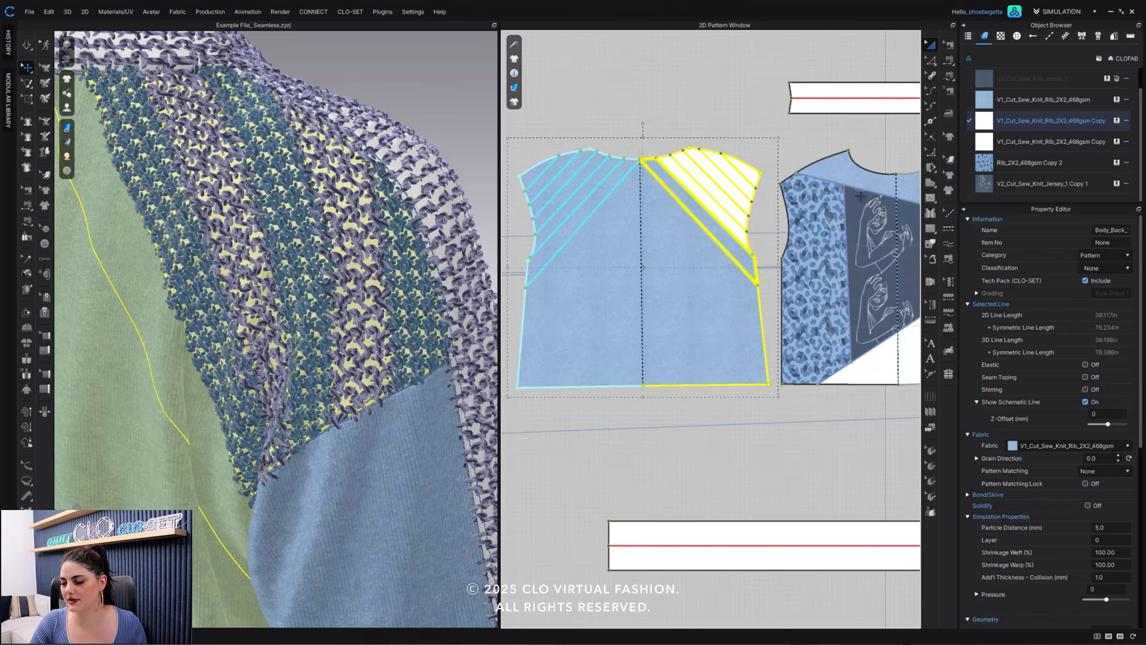
click(1117, 142)
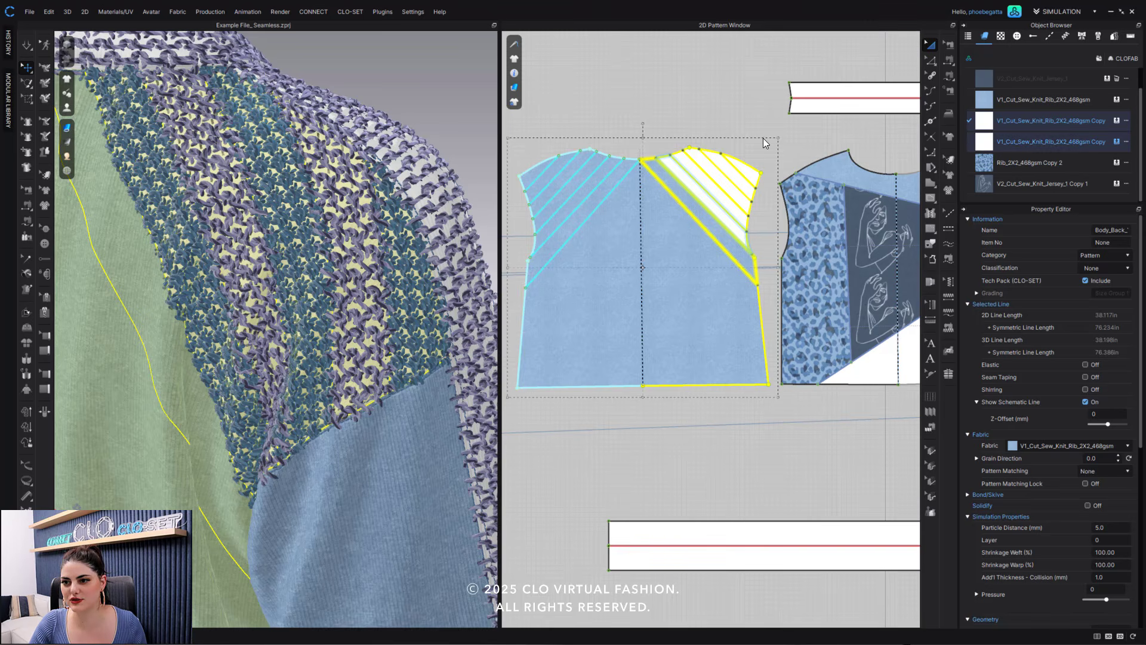
click(830, 86)
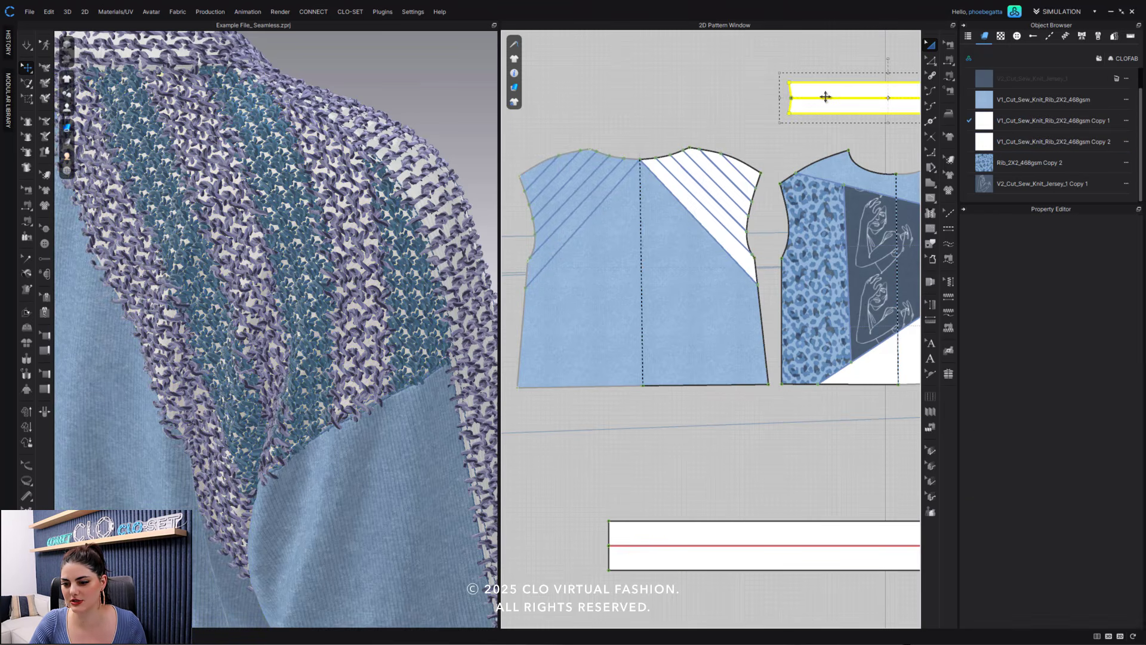
shift+click(696, 530)
click(1117, 99)
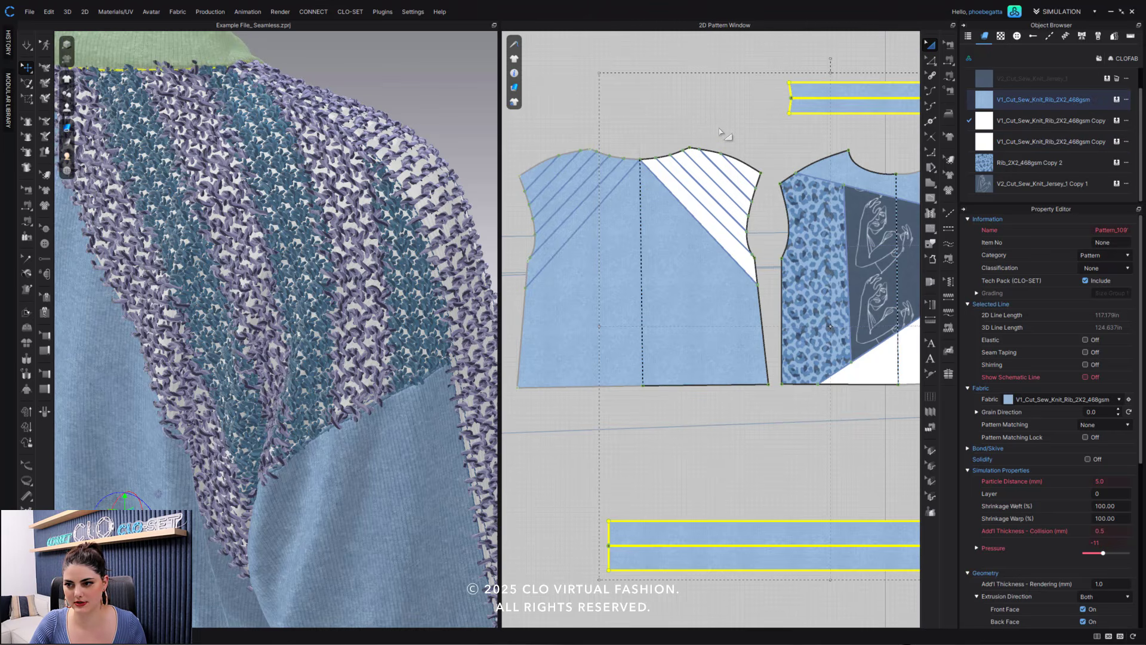
- Assign V2_Cut_Sew_Knit_Jersey_1 to the center strip of the sleeve beside the back bodice, and V1_Cut_Sew_Knit_Rib_2X2_468gsm to its cuff
scroll(738, 159, down, 5)
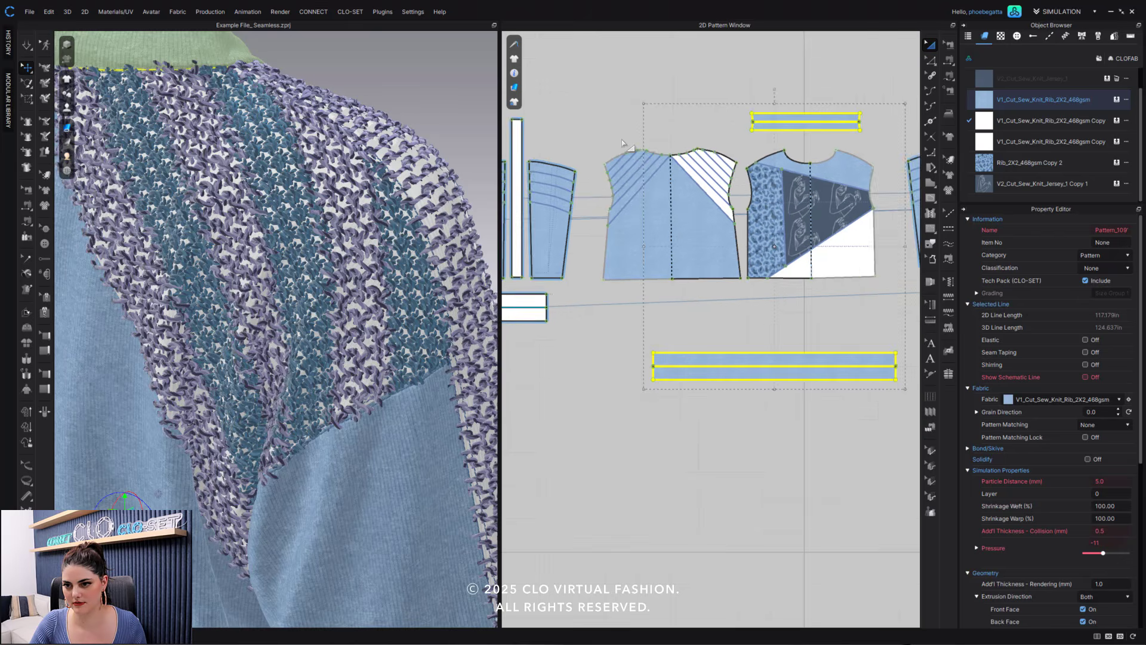
click(646, 174)
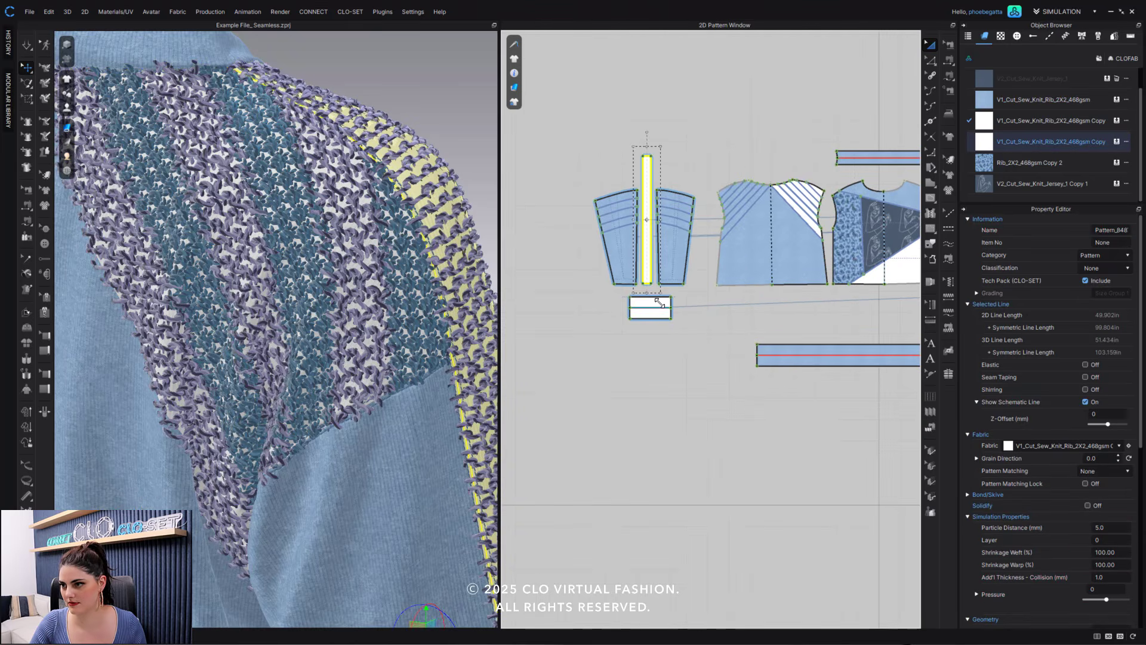
click(1107, 79)
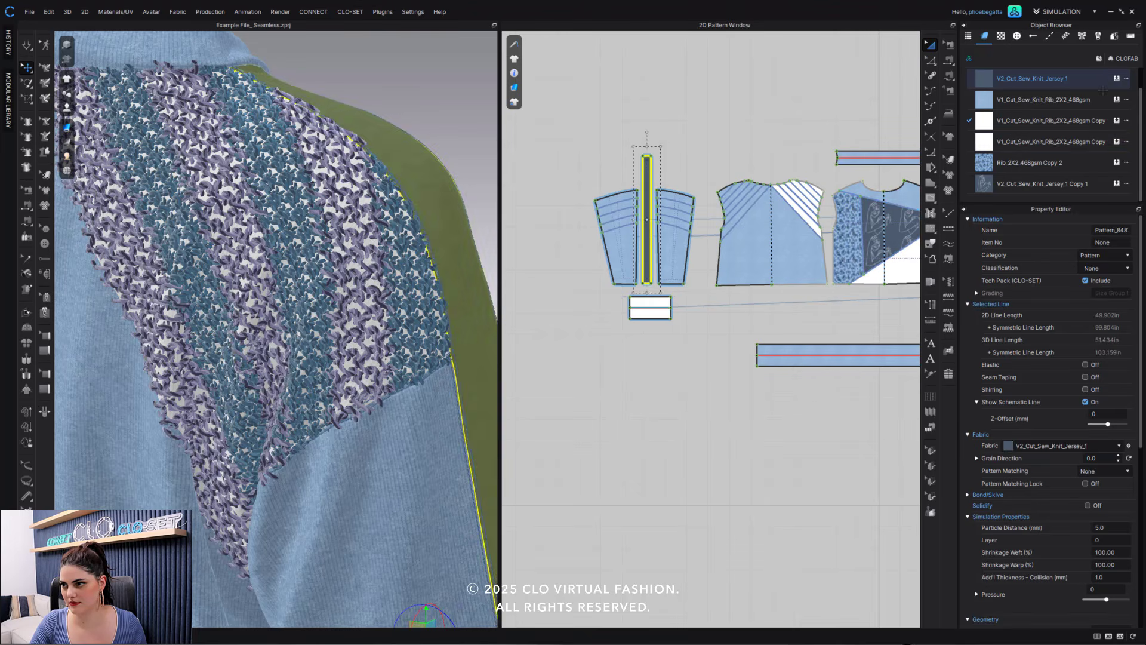
click(651, 305)
click(763, 108)
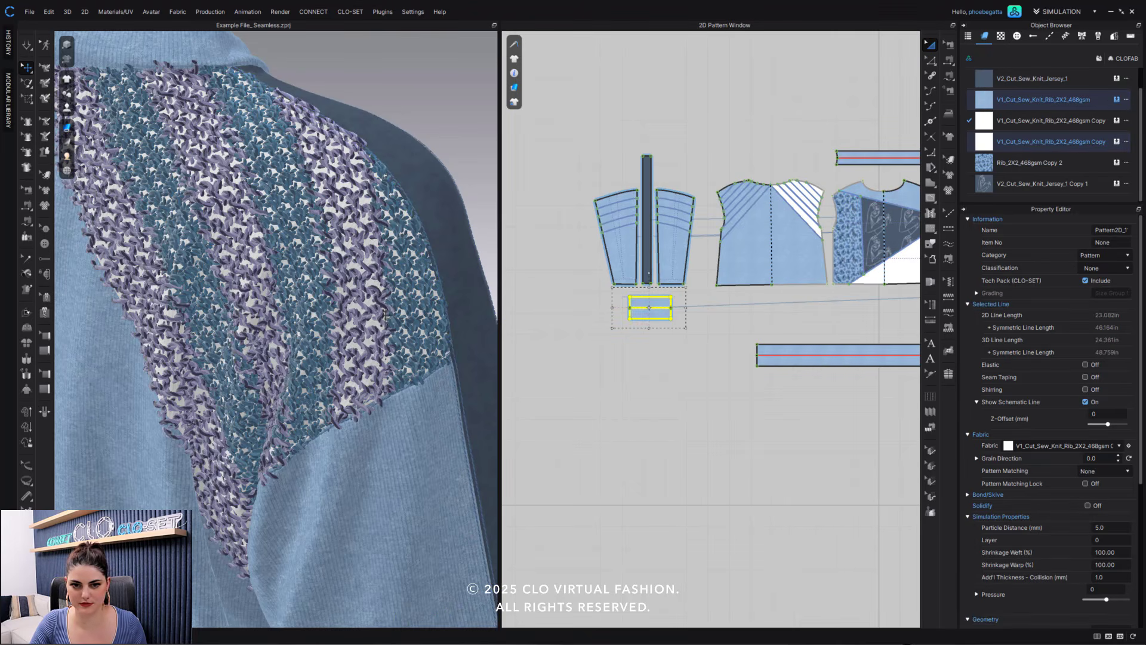
- Turn on the high-quality 3D garment display and toggle the Show Knitwear garment rendering option
mouse_move(387, 315)
right_down()
mouse_move(416, 294)
mouse_move(390, 299)
right_up()
scroll(416, 293, down, 7)
scroll(323, 317, up, 3)
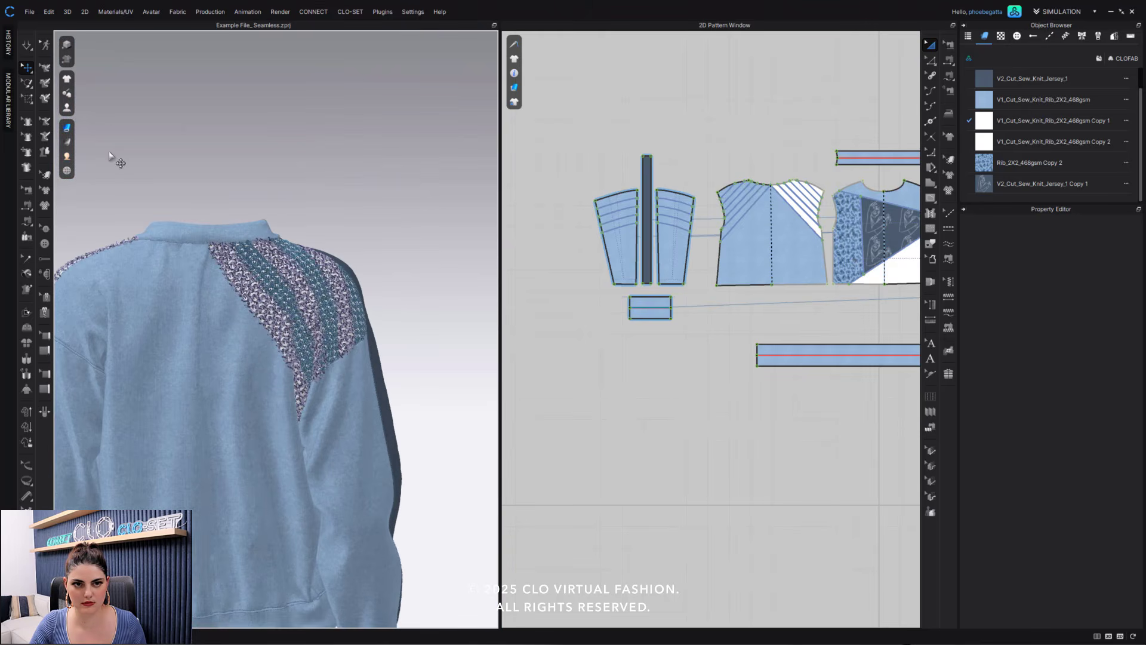
click(70, 47)
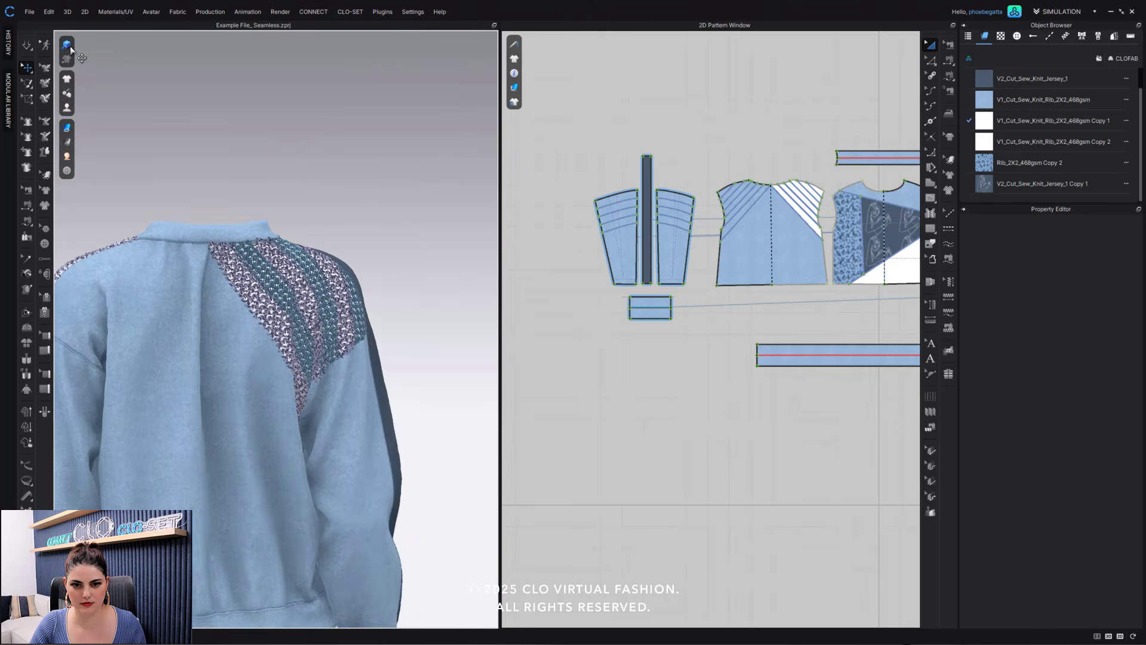
click(70, 47)
click(69, 47)
mouse_move(66, 129)
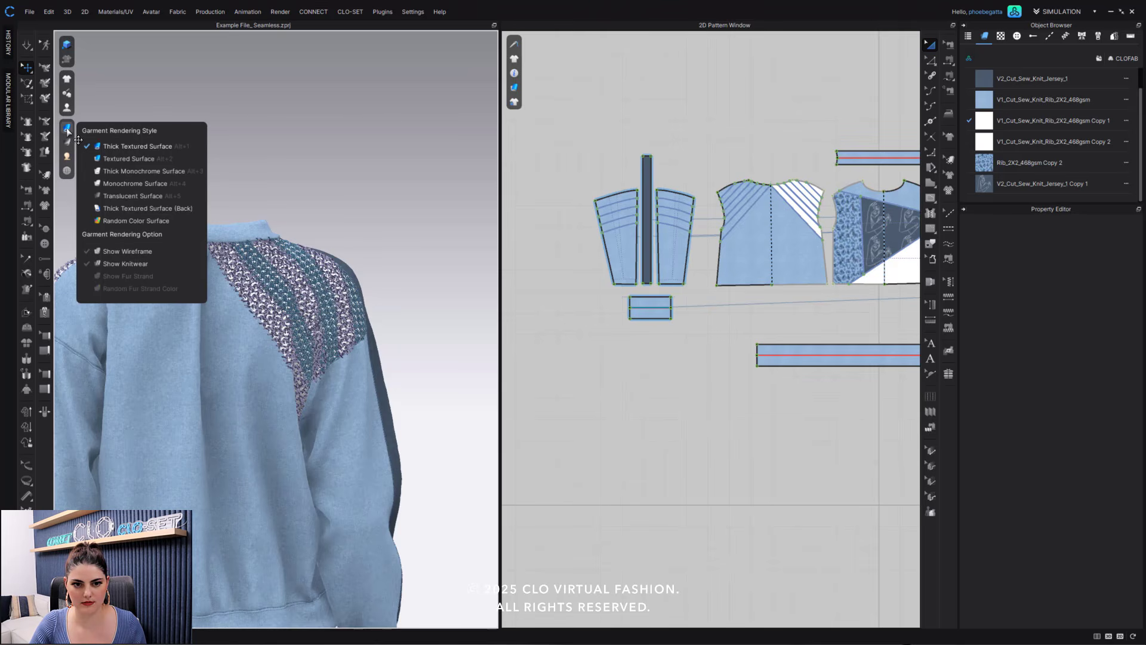
click(117, 267)
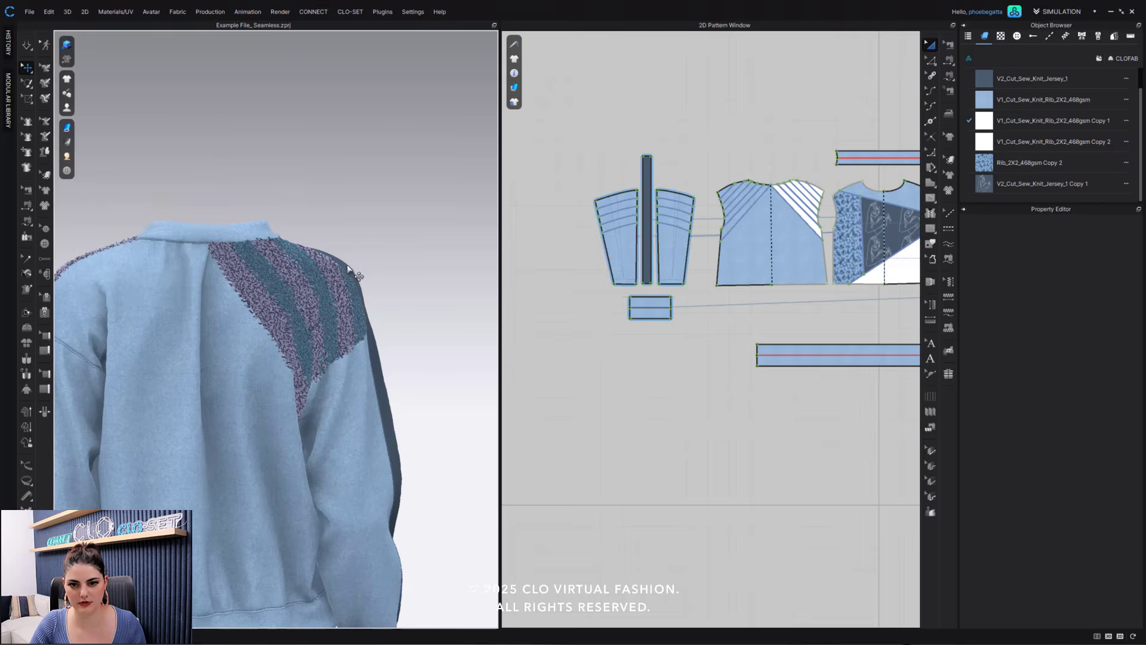
- Assign V2_Cut_Sew_Knit_Jersey_1 to the center strip of the sleeve beside the front bodice
scroll(314, 259, up, 10)
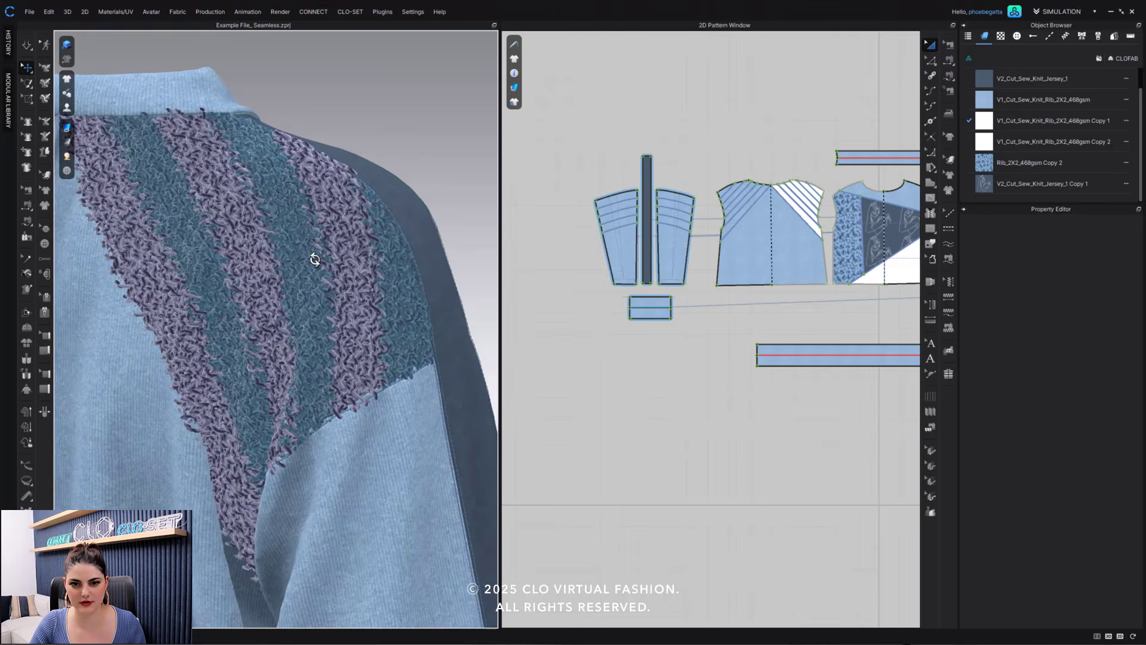
right_drag(315, 259, 495, 249)
scroll(273, 288, down, 5)
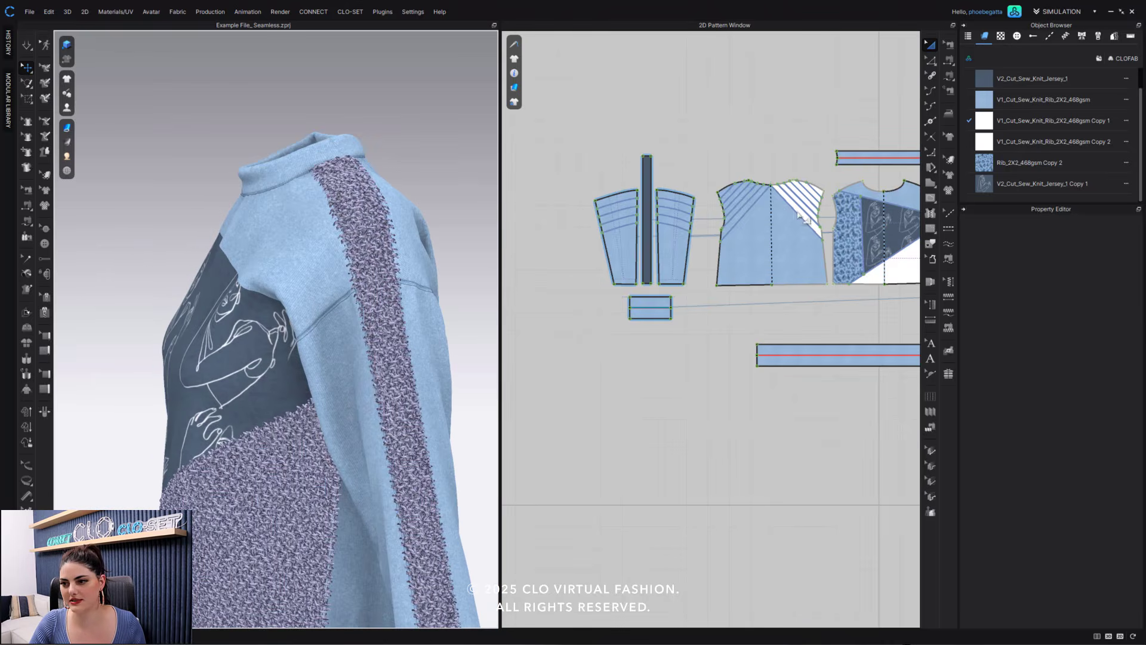
scroll(800, 216, down, 5)
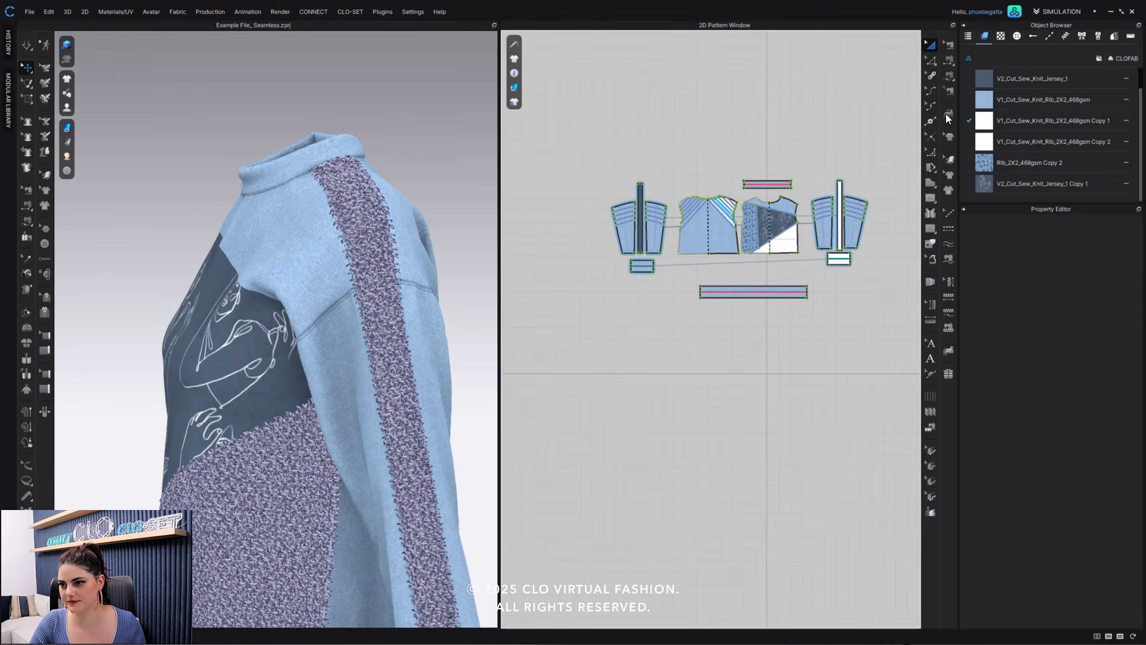
click(840, 190)
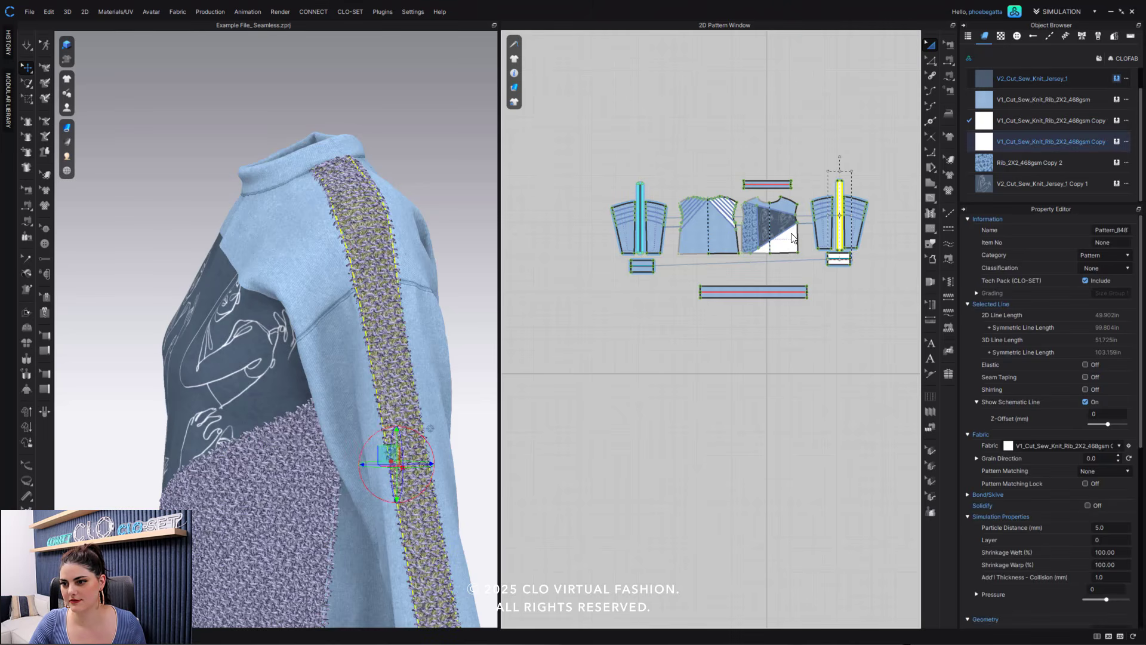
click(1117, 78)
- Assign V1_Cut_Sew_Knit_Rib_2X2_468gsm to the front bodice's white lower block and to the remaining white cuff
click(781, 238)
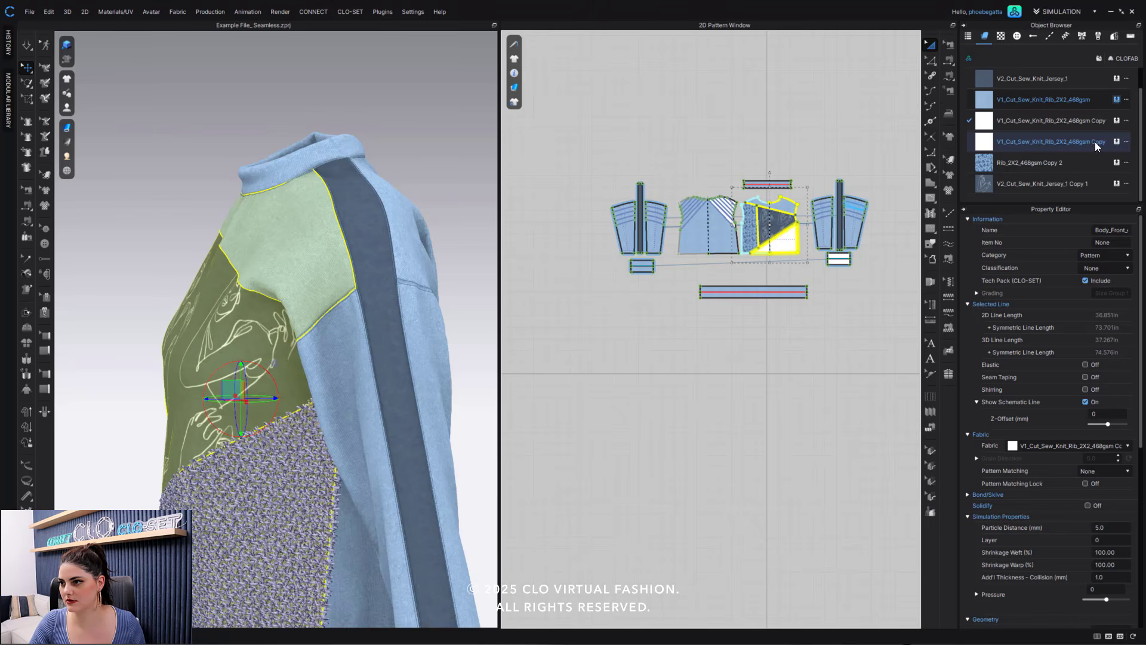
click(843, 263)
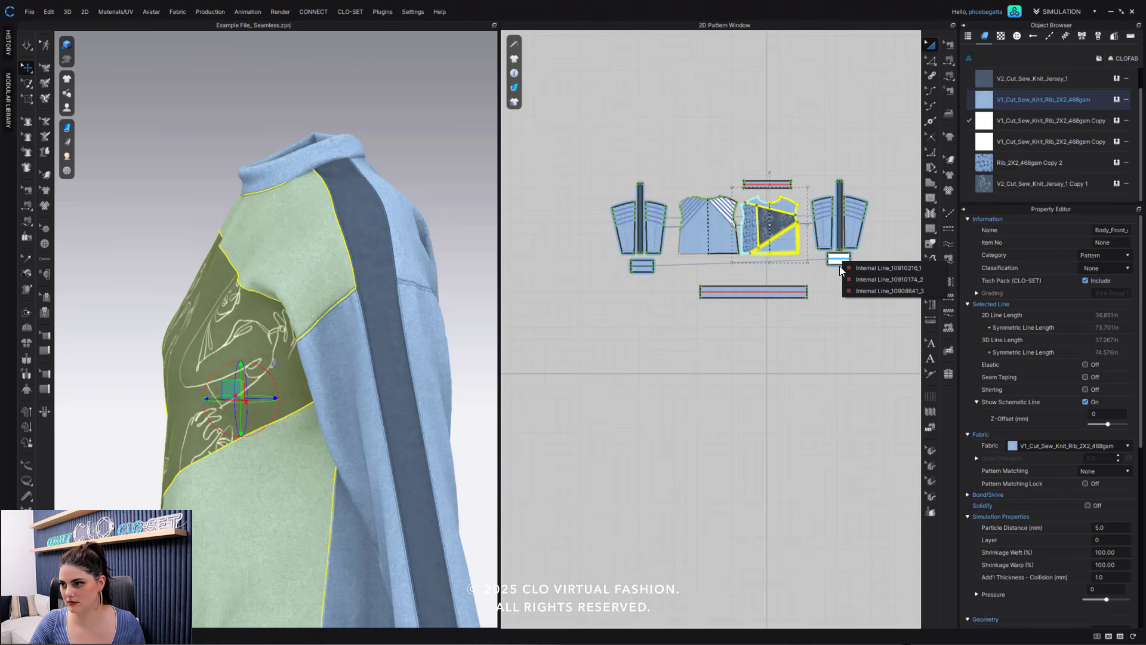
click(840, 267)
click(1118, 103)
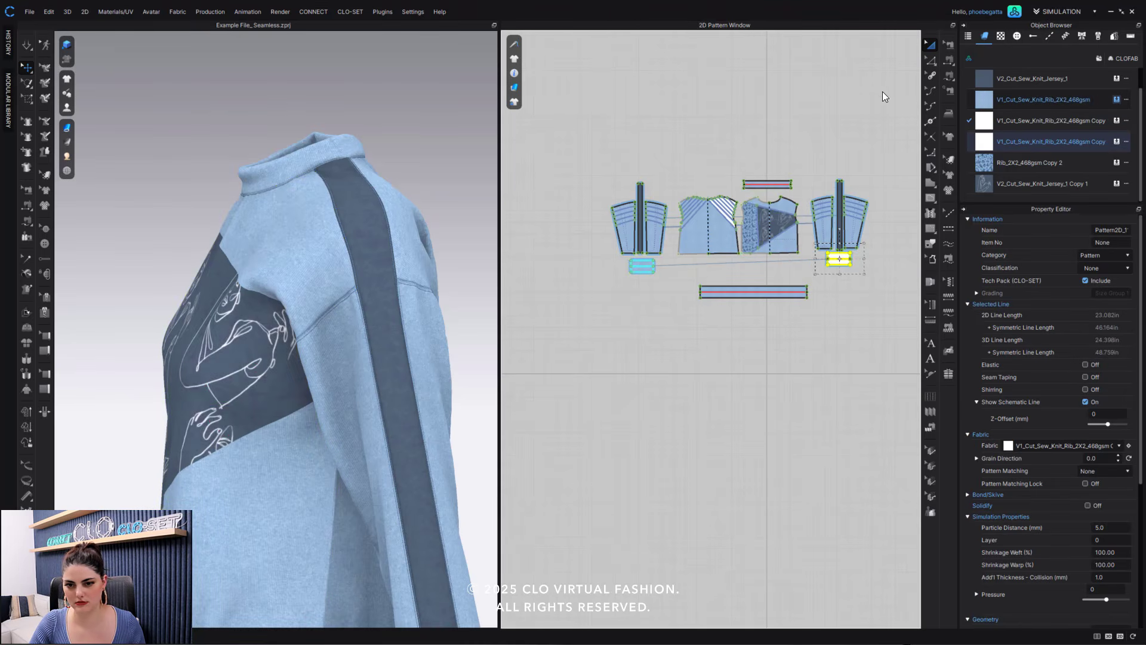
right_drag(284, 373, 282, 374)
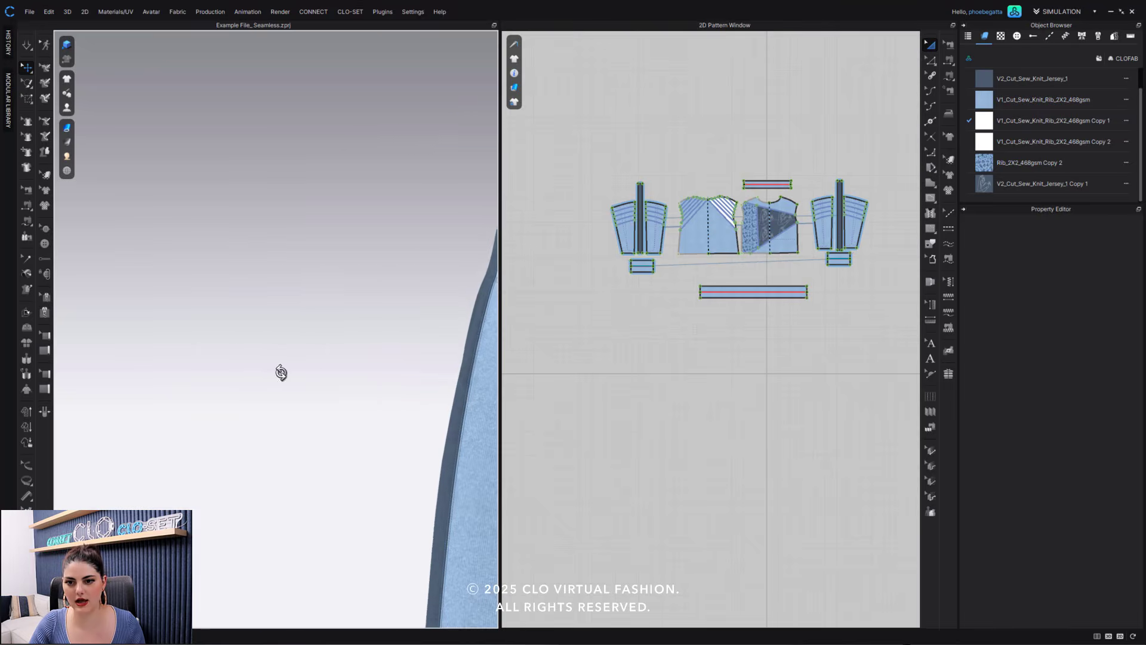
- Assign V1_Cut_Sew_Knit_Rib_2X2_468gsm Copy 1 to the innermost diagonal block on the back bodice's left shoulder
middle_drag(282, 374, 0, 310)
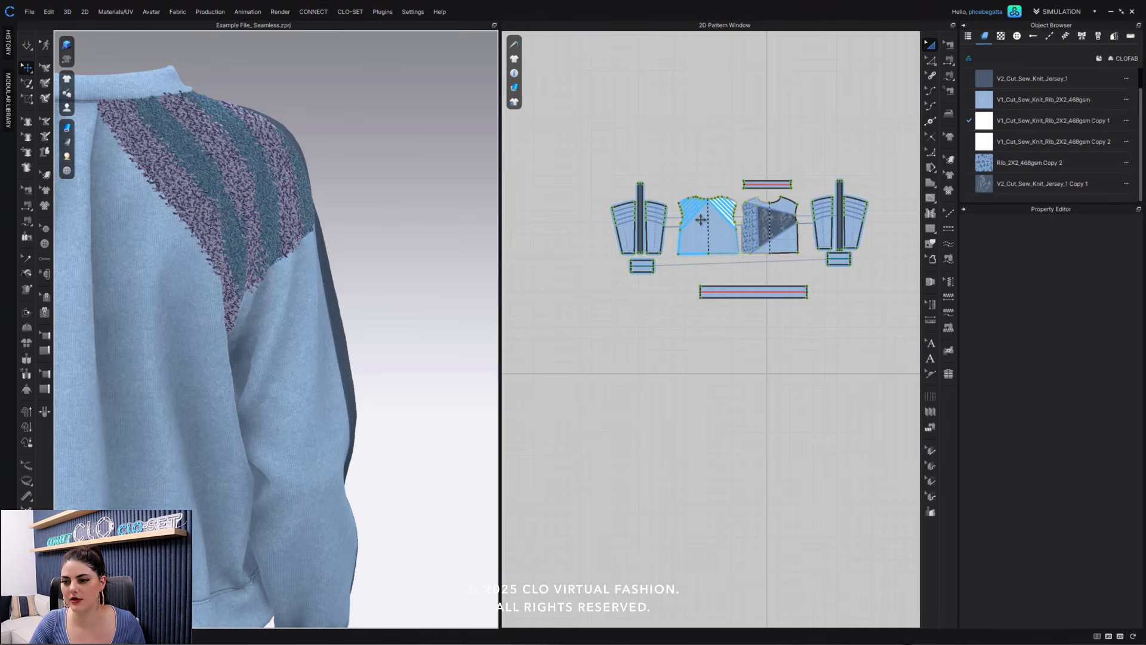
scroll(704, 220, up, 5)
scroll(731, 219, up, 5)
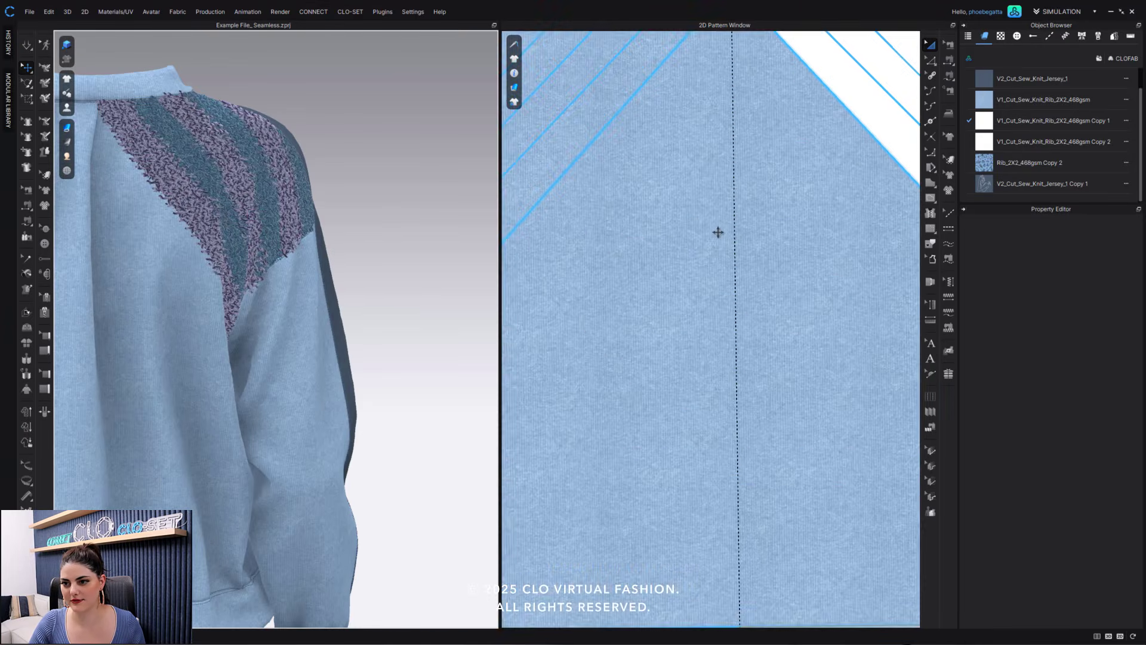
scroll(691, 253, down, 4)
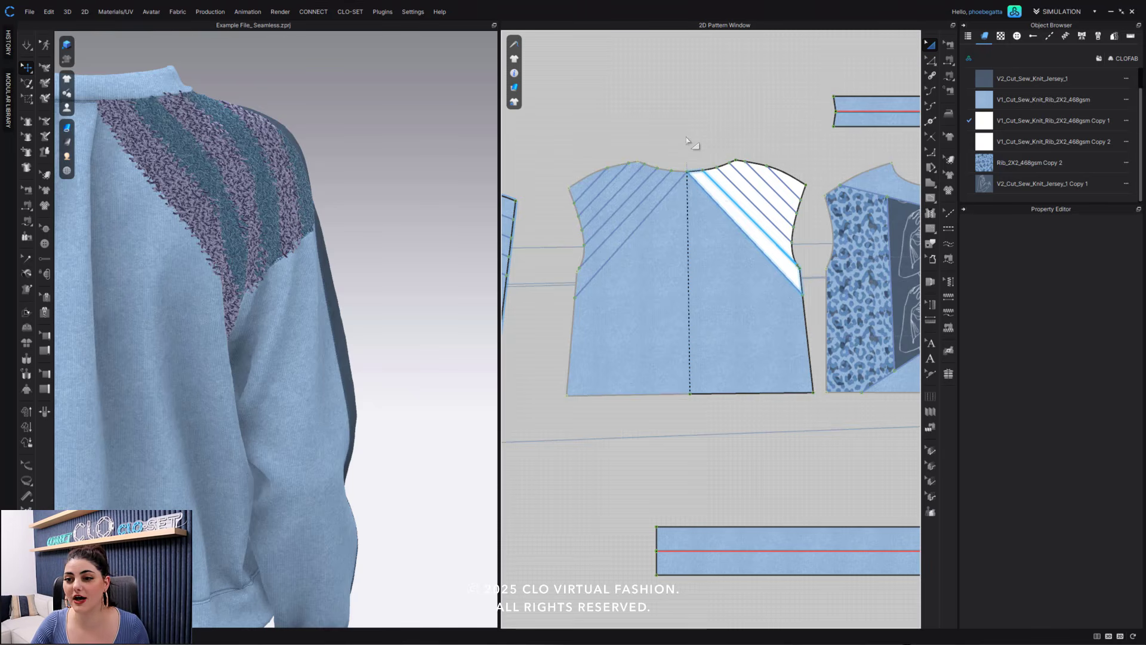
scroll(686, 145, up, 2)
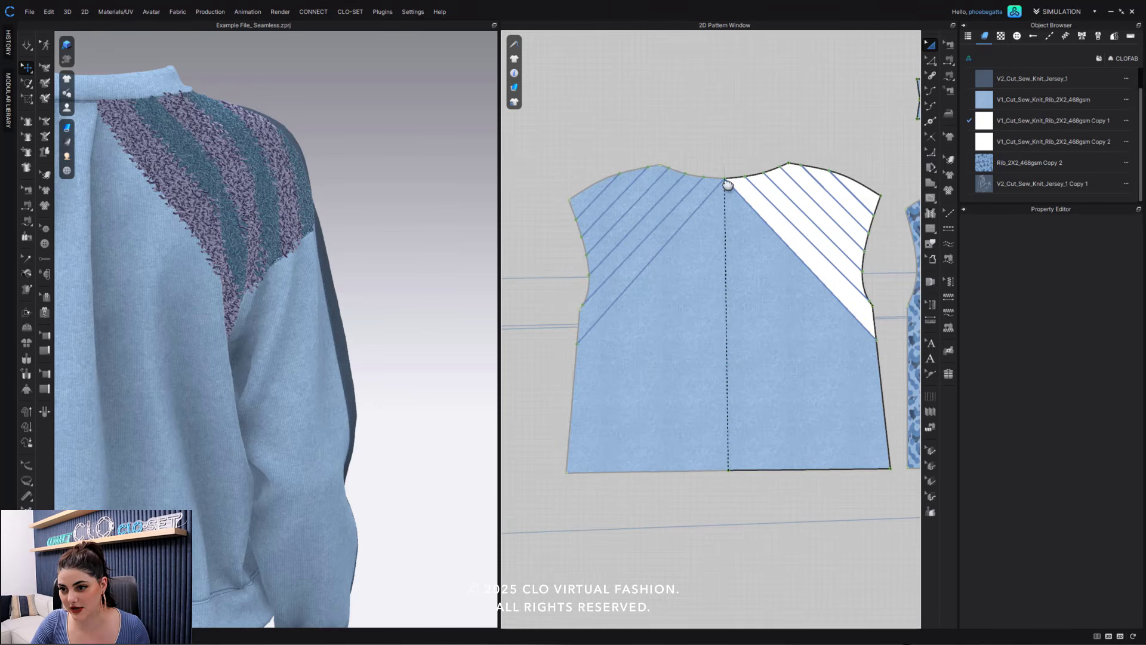
click(687, 213)
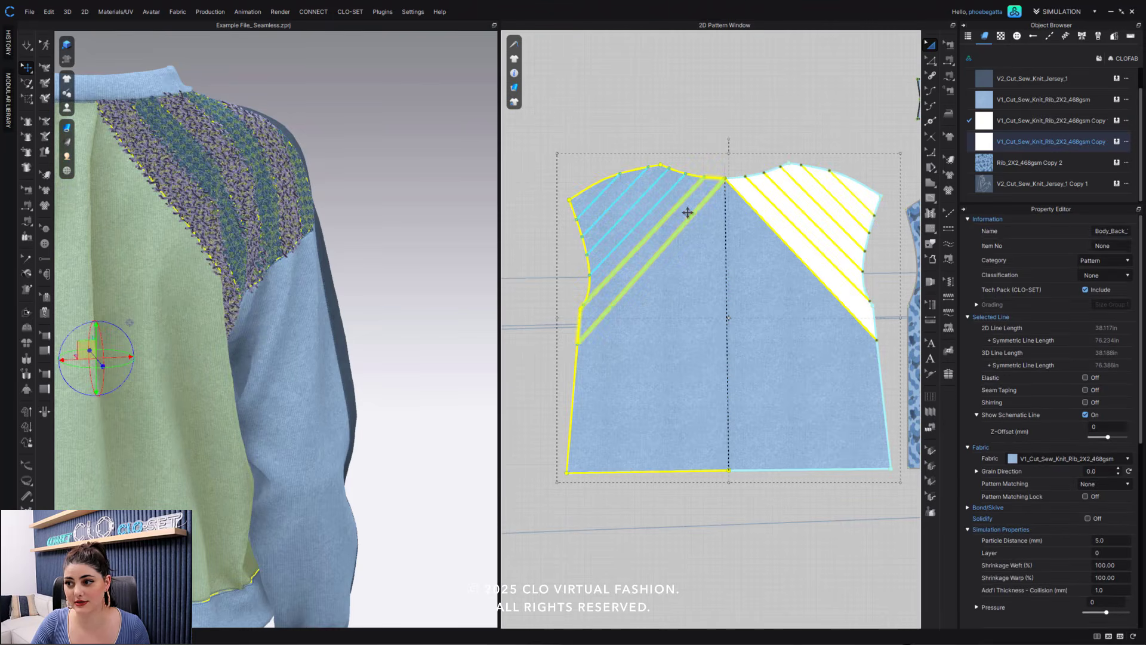
click(1117, 120)
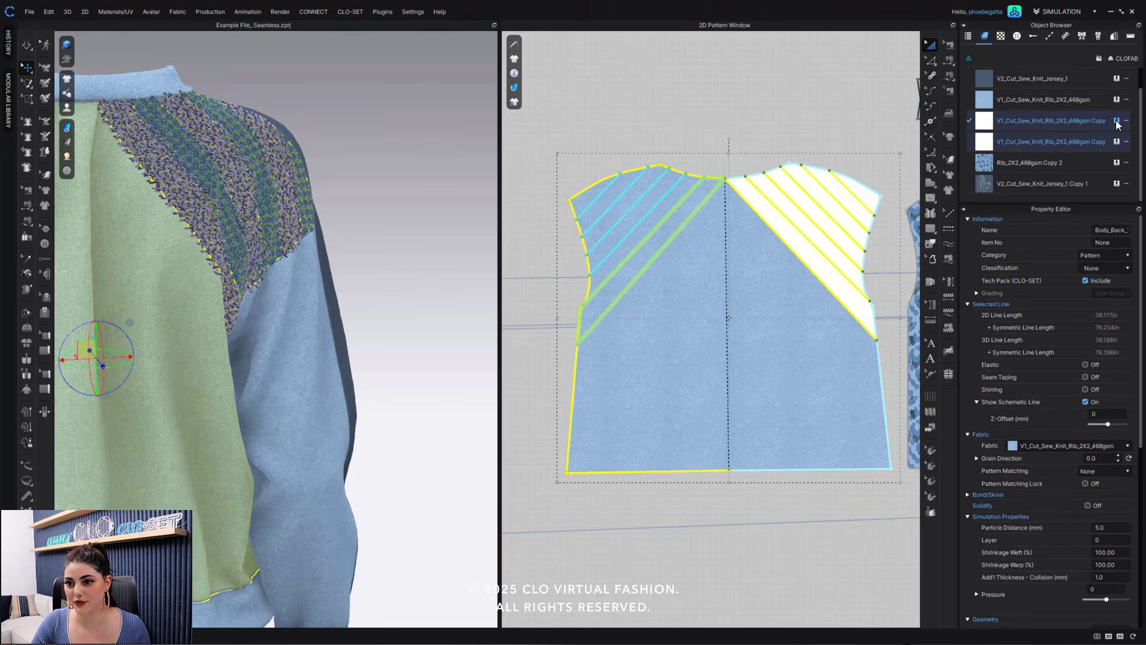
click(1118, 123)
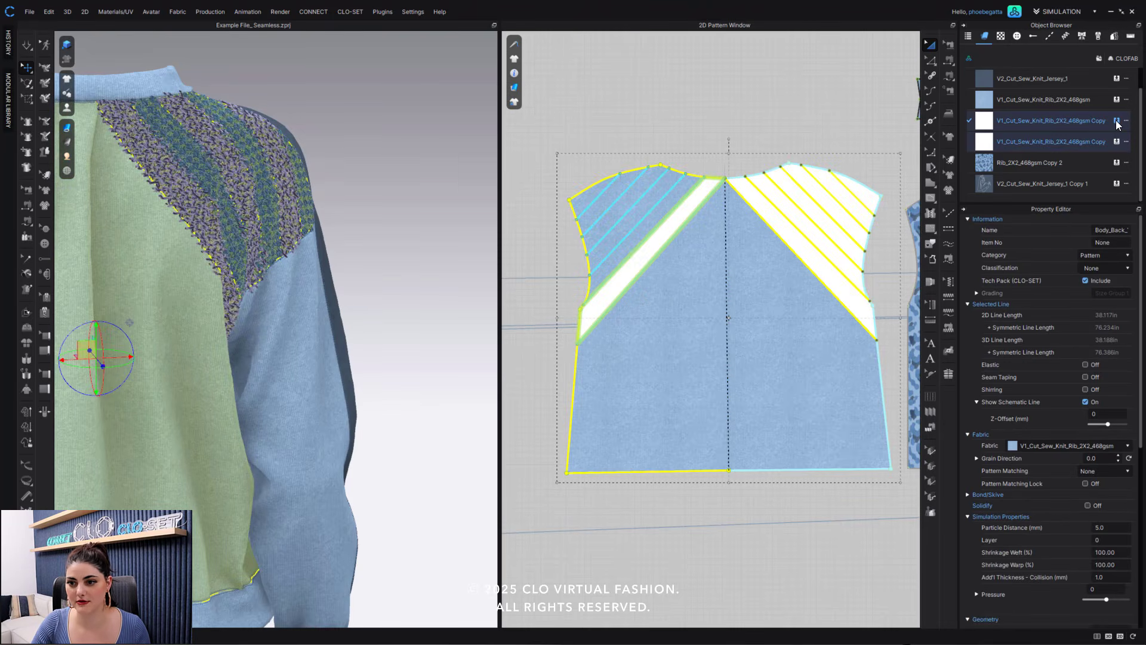
- Assign V1_Cut_Sew_Knit_Rib_2X2_468gsm Copy 2 to the second left diagonal block from the back bodice's center, and Copy 1 to the third
click(653, 217)
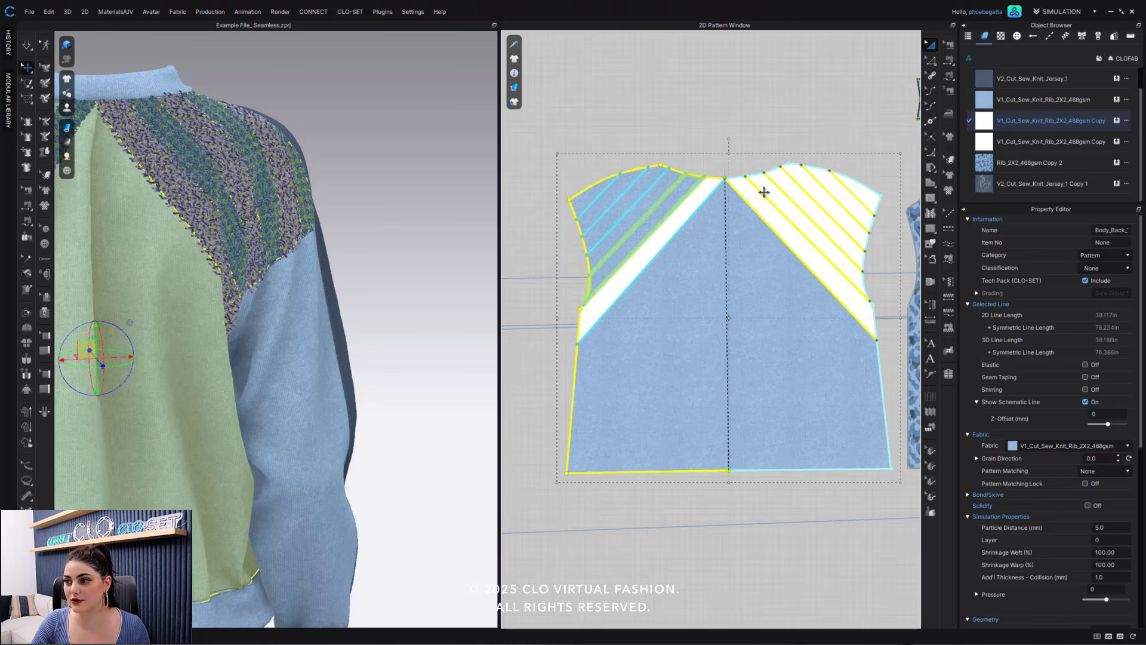
click(1119, 143)
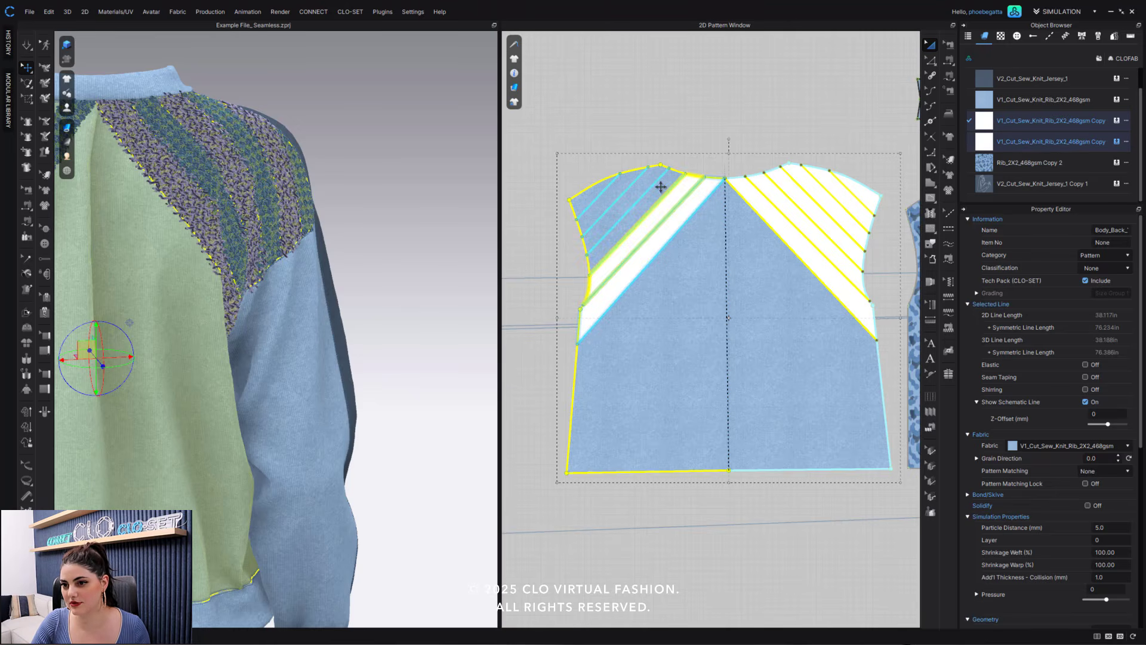
click(679, 179)
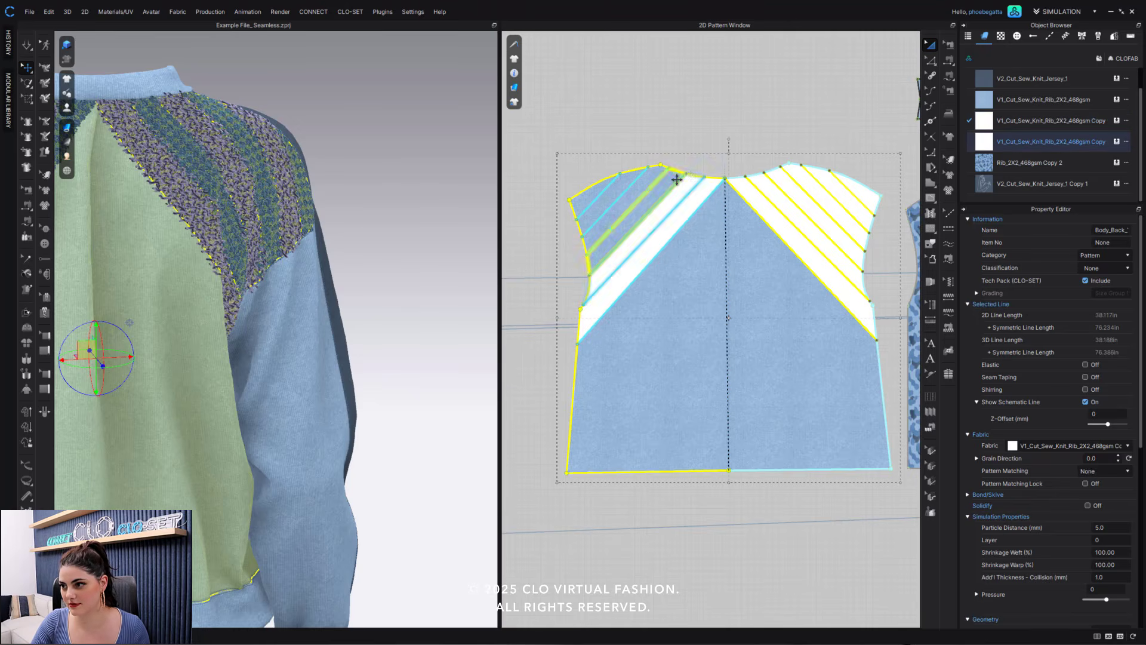
click(1117, 121)
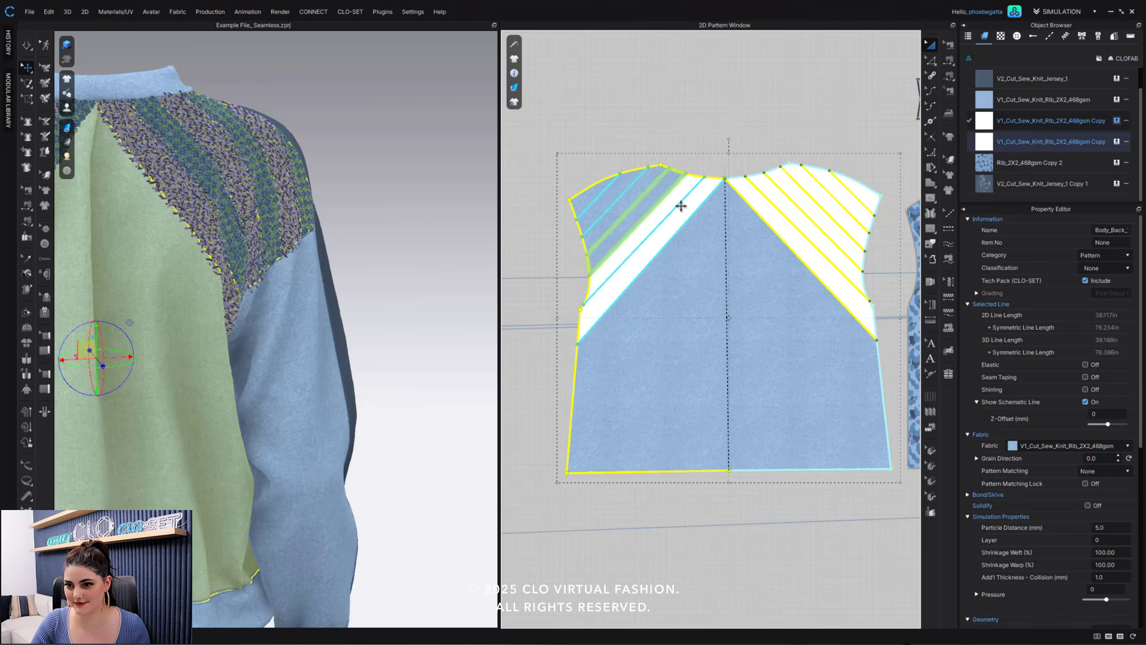
- Assign V1_Cut_Sew_Knit_Rib_2X2_468gsm Copy 2 to the fourth and outermost left diagonal blocks on the back bodice, and Copy 1 to the fifth
click(645, 182)
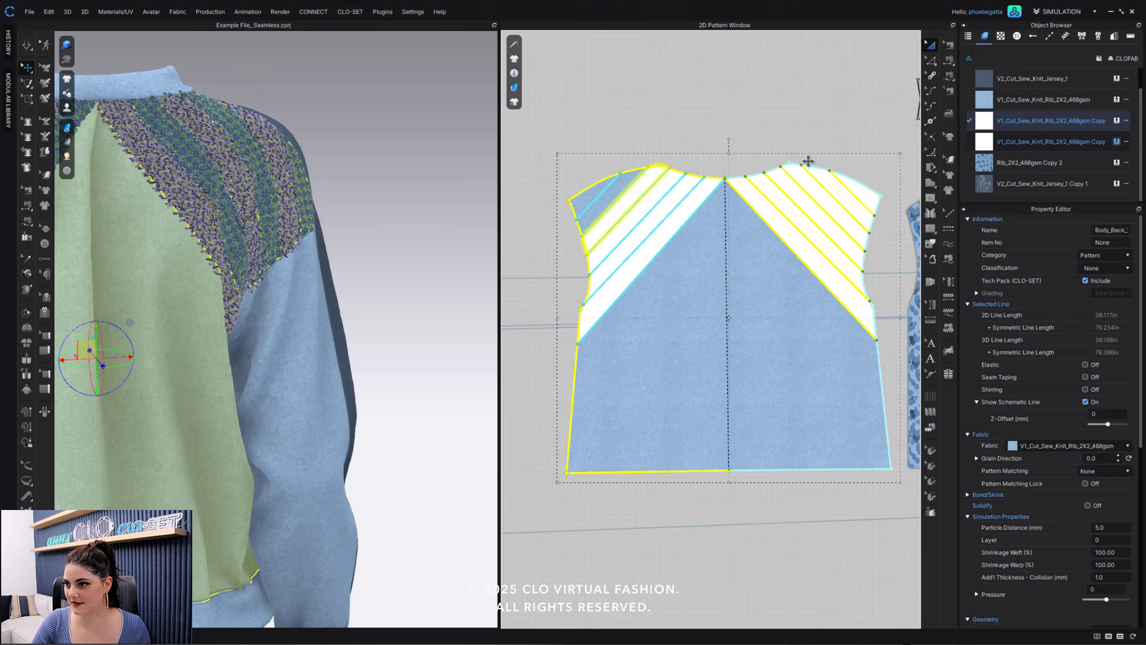
click(1116, 121)
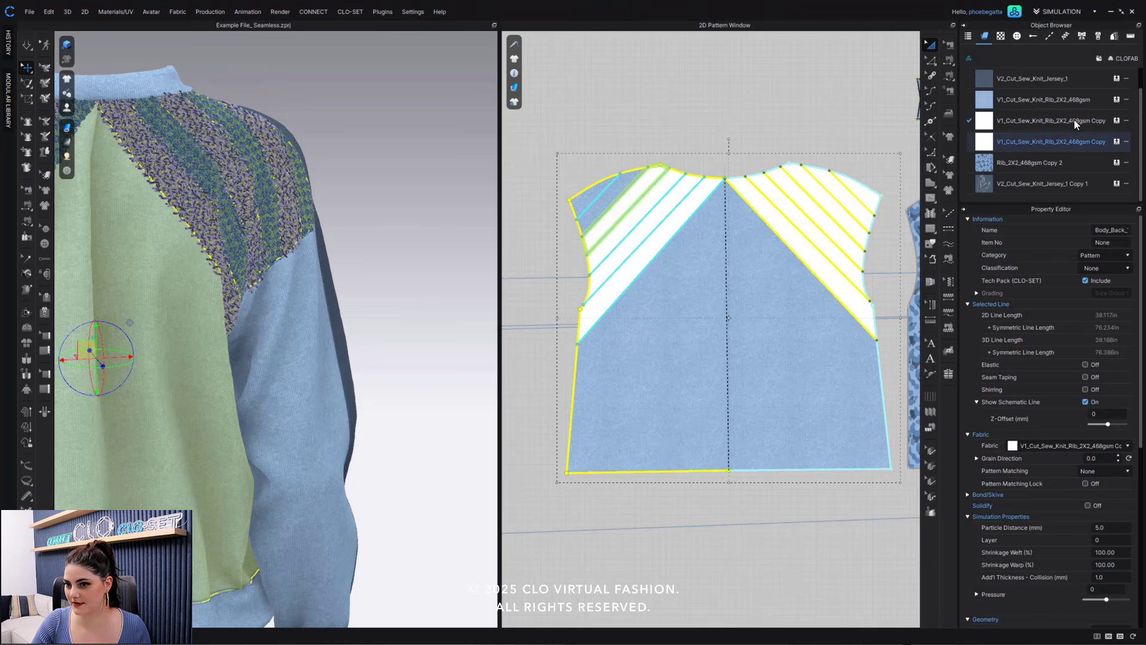
click(589, 195)
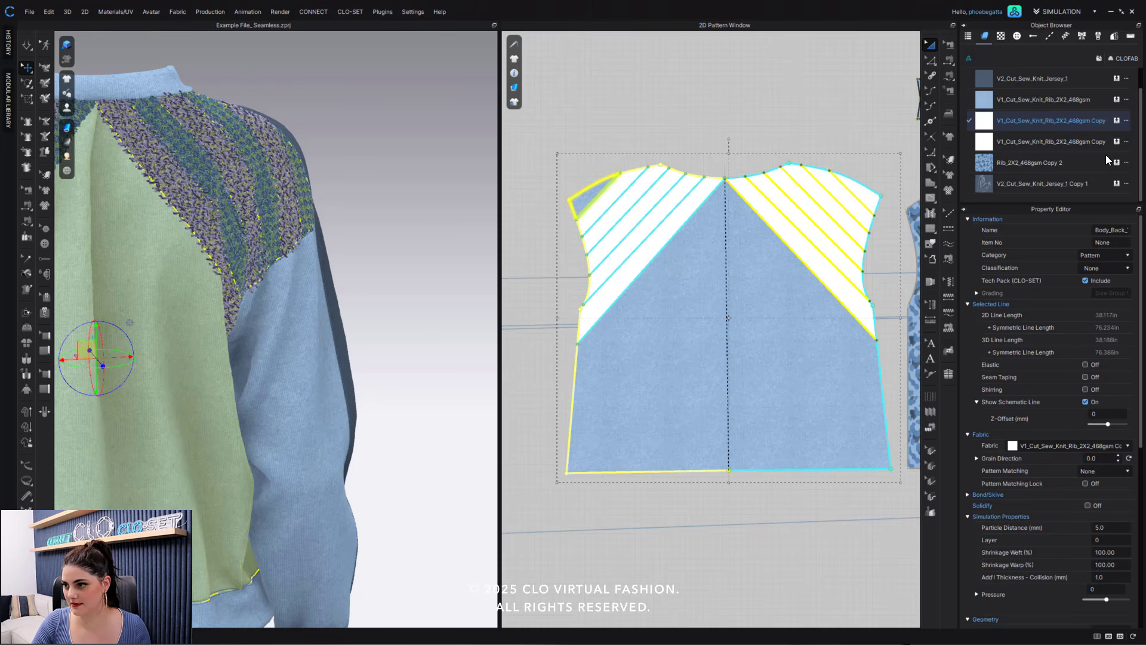
click(666, 120)
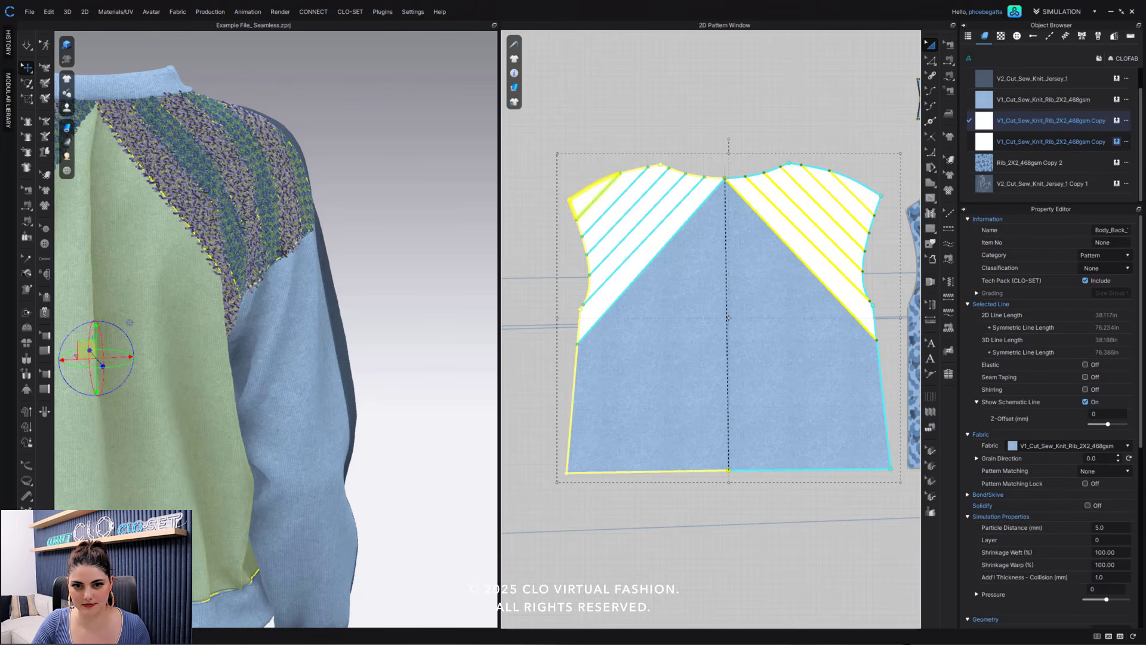
- Examine the alternating knit blocks across the back shoulders on the 3D garment
scroll(262, 278, down, 3)
right_drag(261, 279, 316, 268)
scroll(321, 273, up, 2)
scroll(320, 273, up, 2)
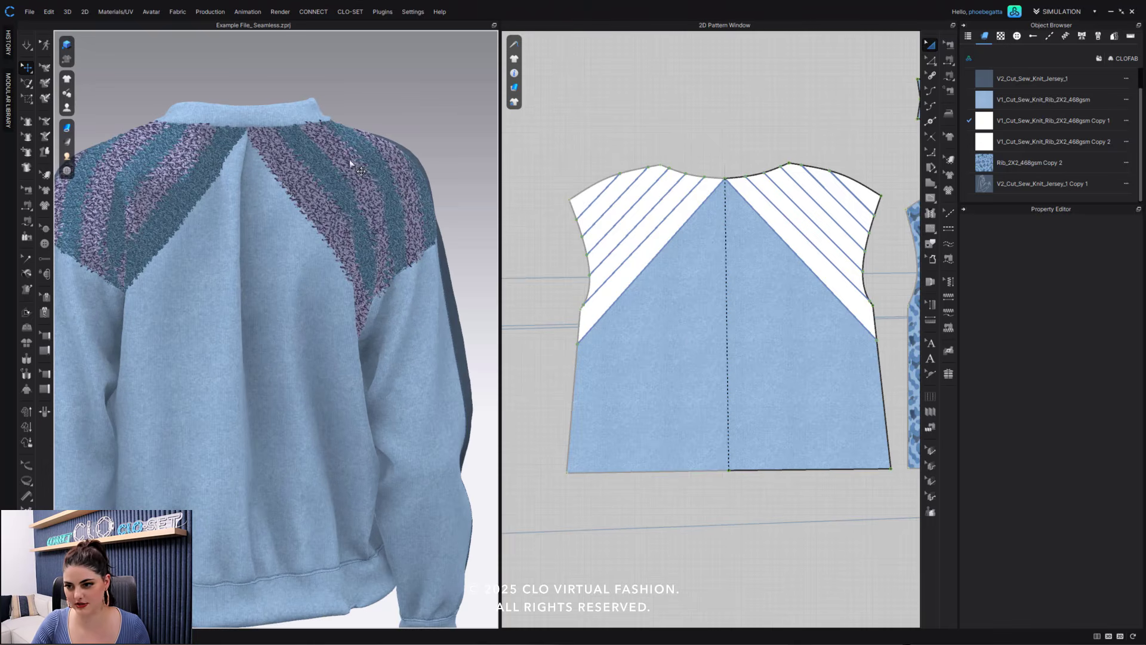
click(684, 340)
scroll(325, 347, down, 3)
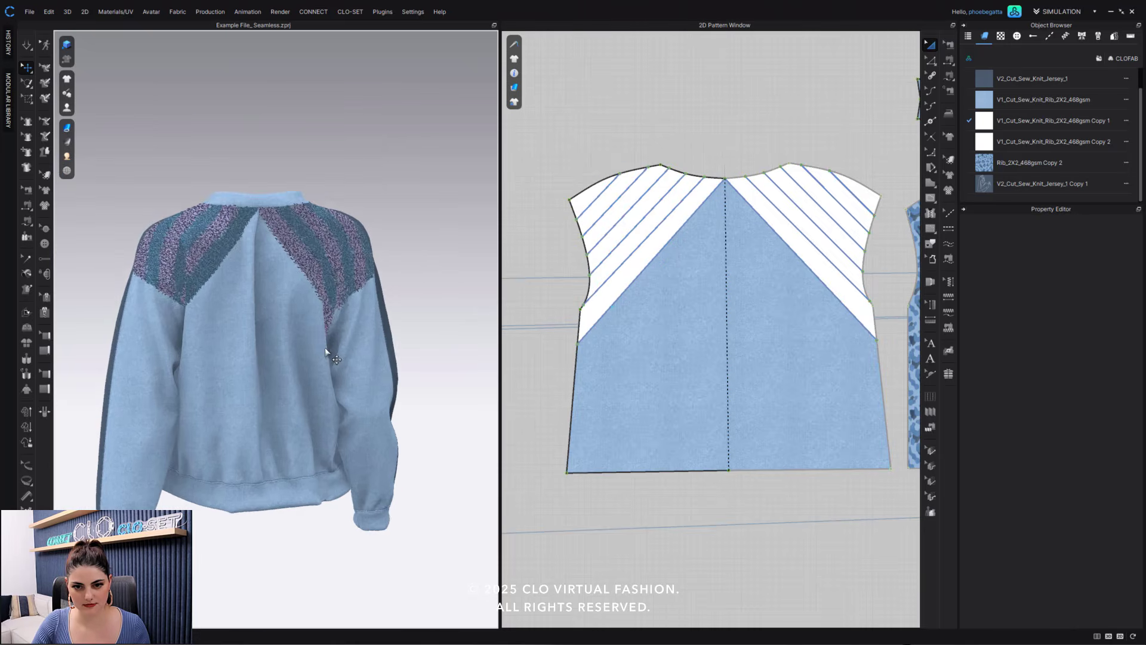
right_drag(325, 348, 287, 345)
- Assign V1_Cut_Sew_Knit_Rib_2X2_468gsm Copy 2 to the top blocks of the right sleeve's front and back pieces
click(758, 306)
middle_drag(758, 305, 1037, 276)
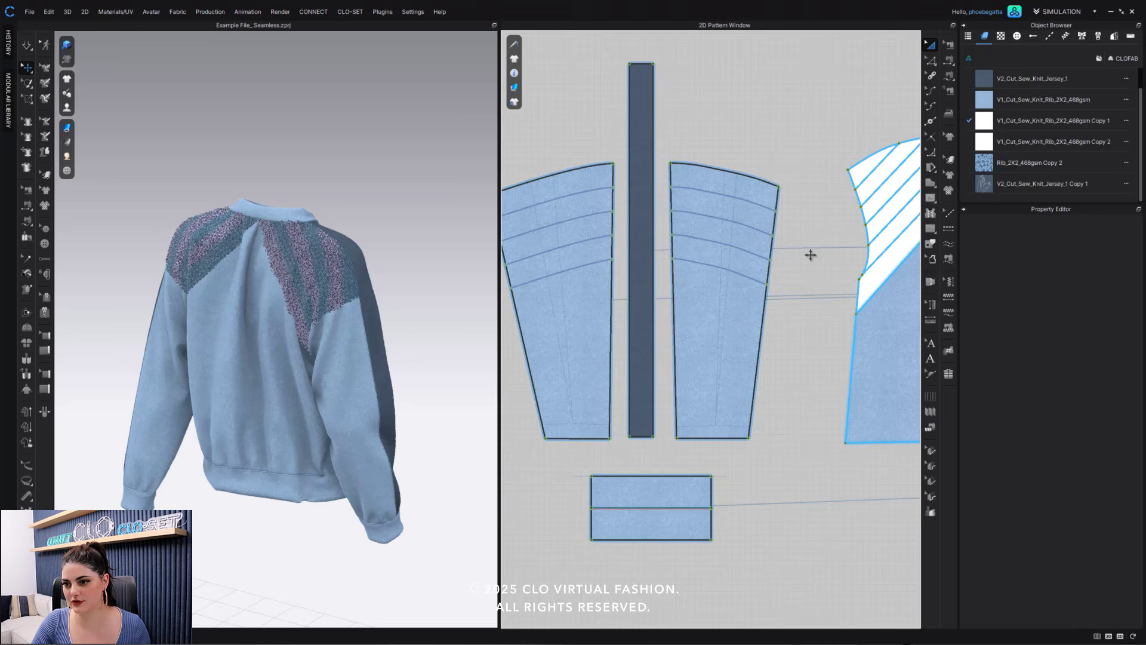
click(745, 189)
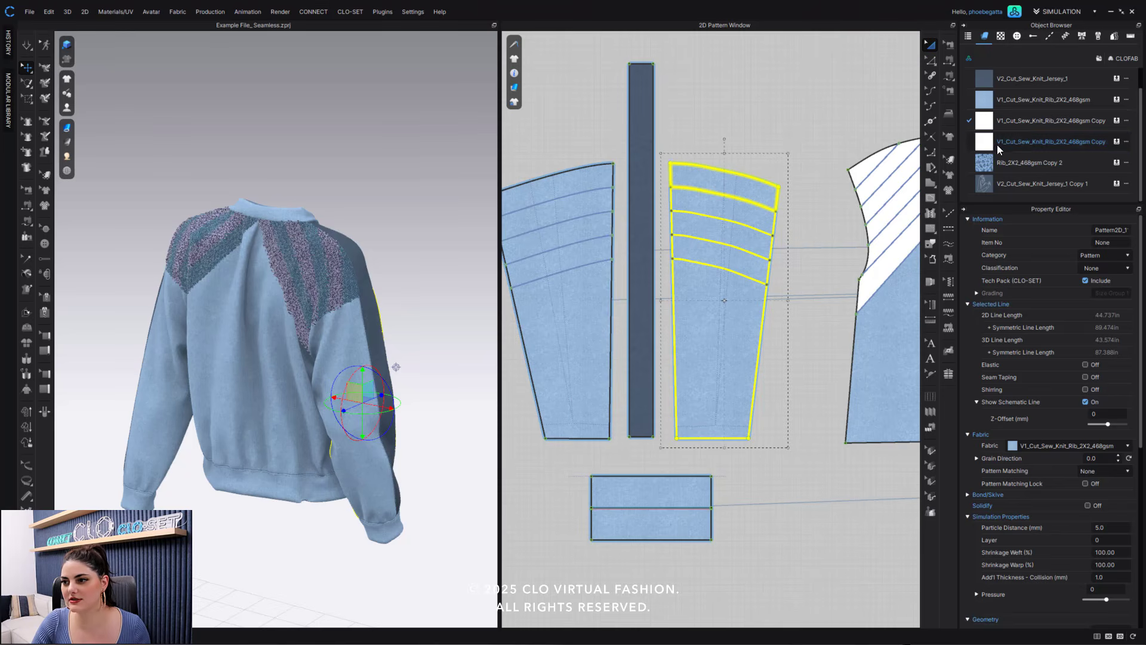
click(1116, 141)
click(731, 126)
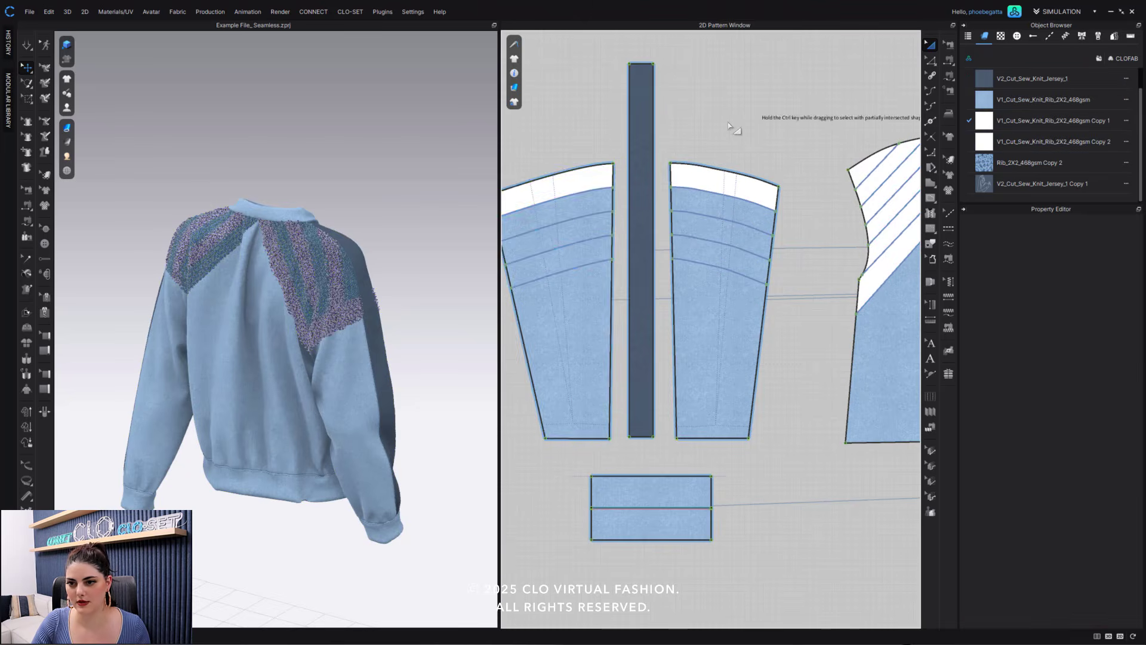
click(577, 182)
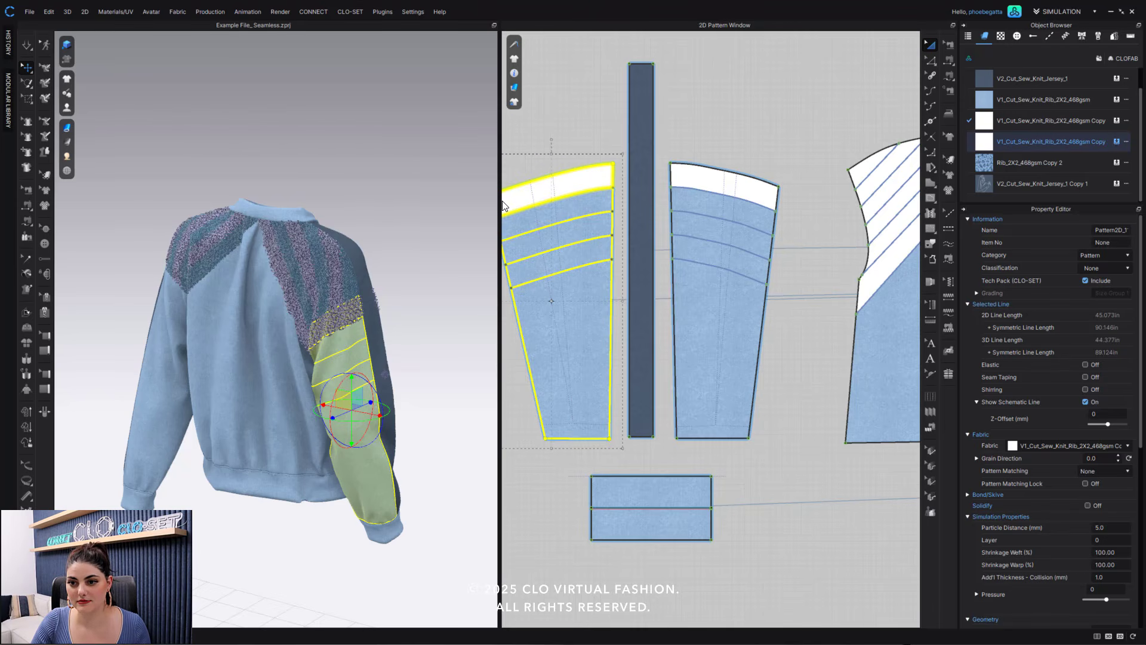
- On the right sleeve's back piece, assign V1_Cut_Sew_Knit_Rib_2X2_468gsm Copy 1 to the second and fourth blocks and Copy 2 to the third
click(584, 204)
click(1116, 120)
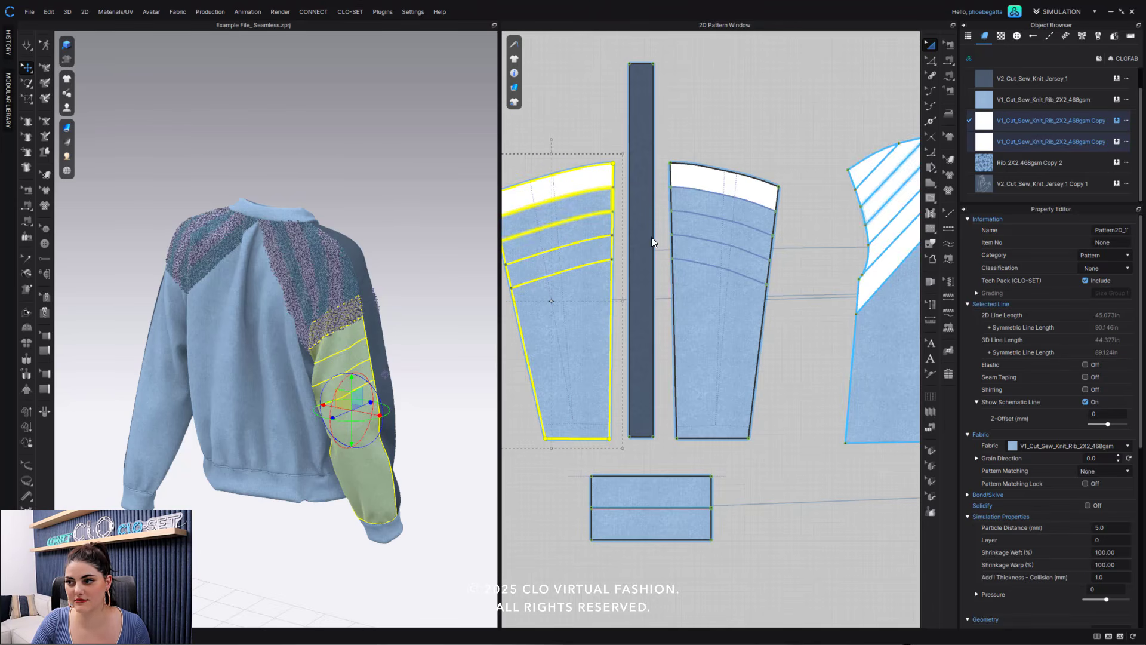
click(602, 225)
click(1117, 142)
click(574, 258)
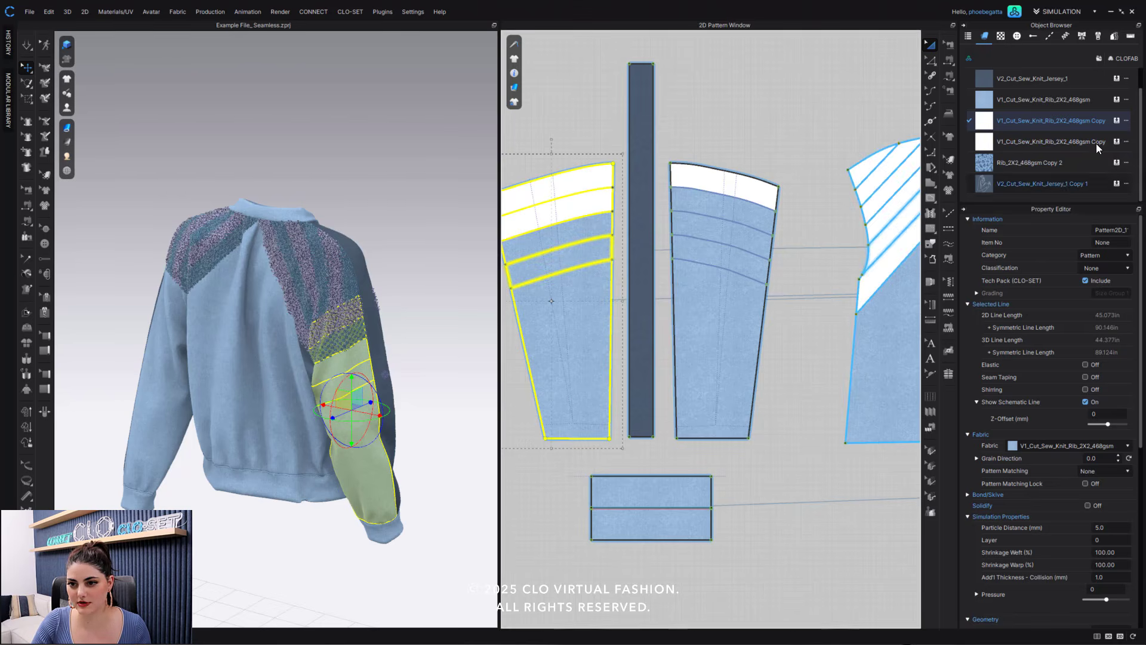
click(1116, 121)
click(600, 226)
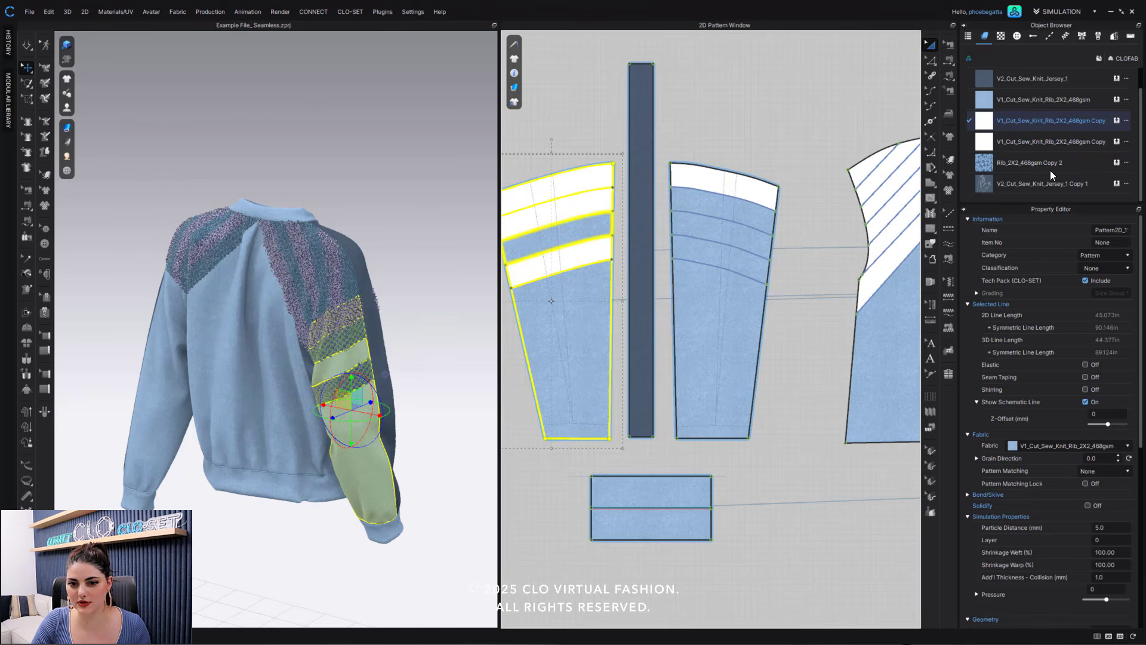
click(1116, 141)
- On the right sleeve's front piece, assign V1_Cut_Sew_Knit_Rib_2X2_468gsm Copy 2 to the third block and Copy 1 to the second and fourth
click(741, 235)
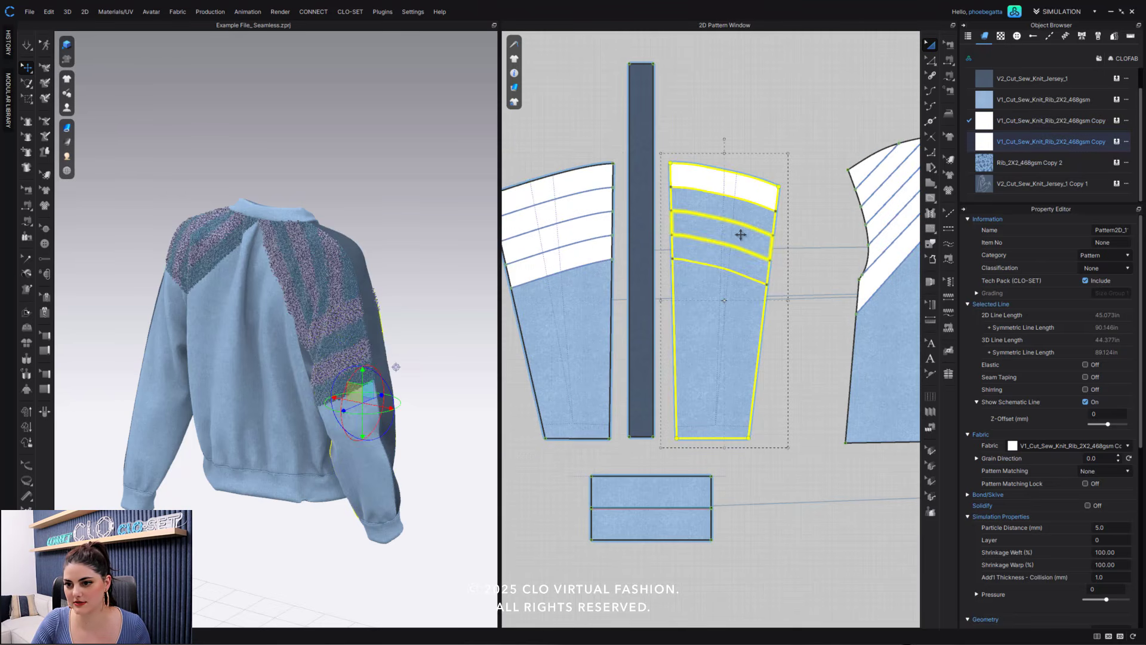
click(1116, 141)
click(762, 264)
click(1116, 121)
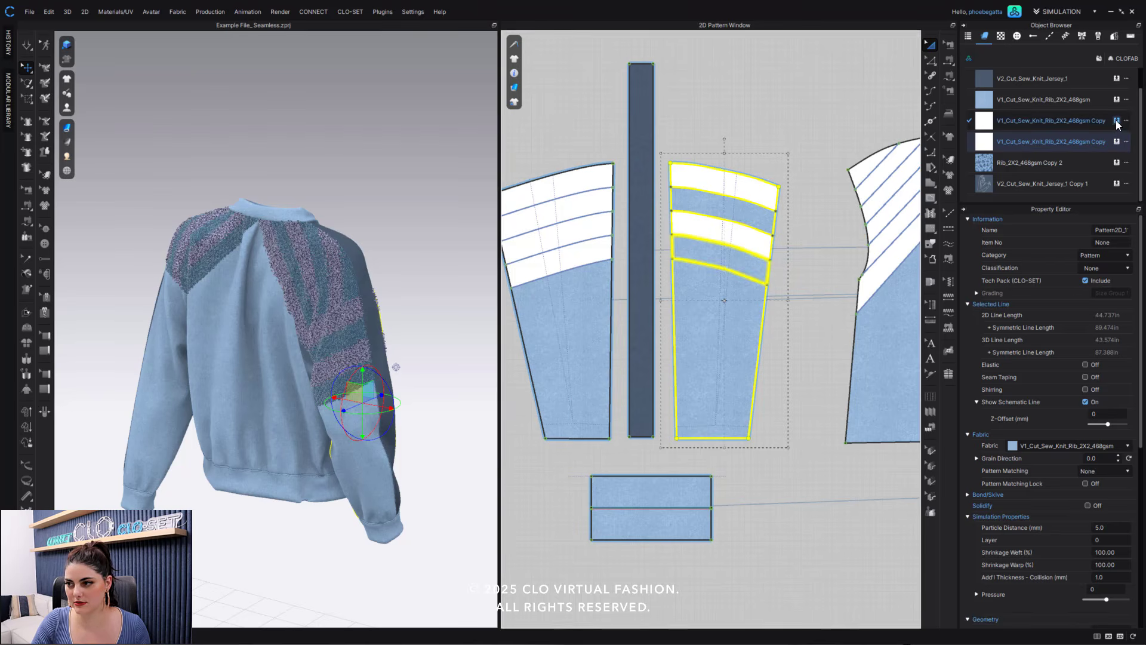
click(763, 218)
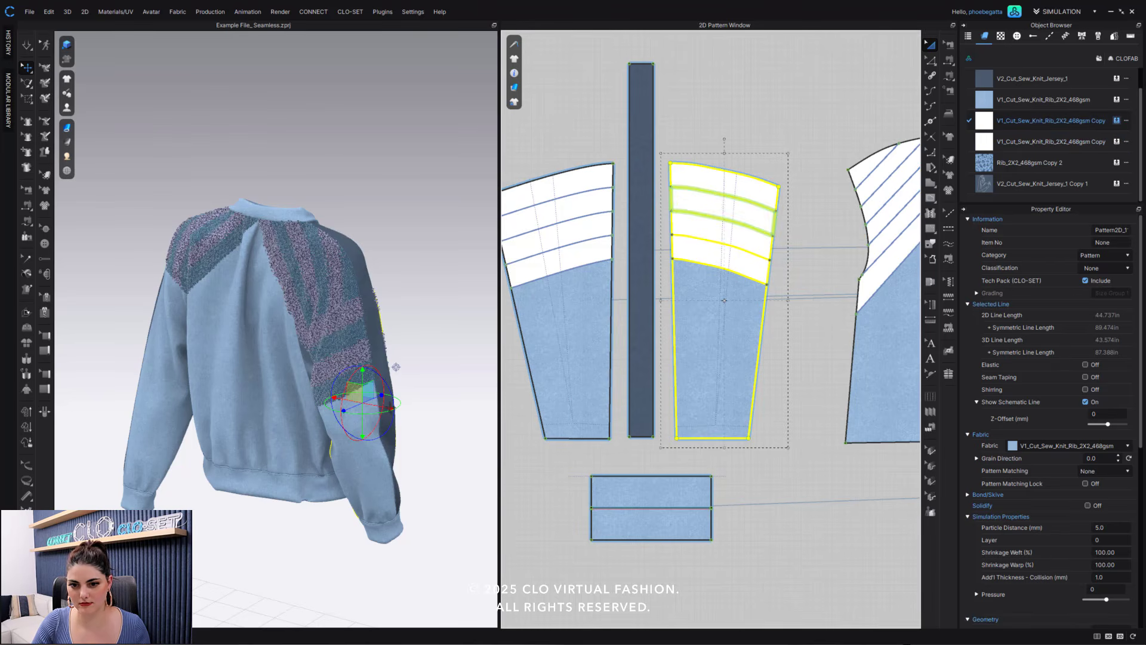
- Assign Rib_2X2_468gsm Copy 2 to the top block of the left sleeve's front piece
click(419, 392)
scroll(418, 392, down, 2)
right_drag(418, 392, 442, 338)
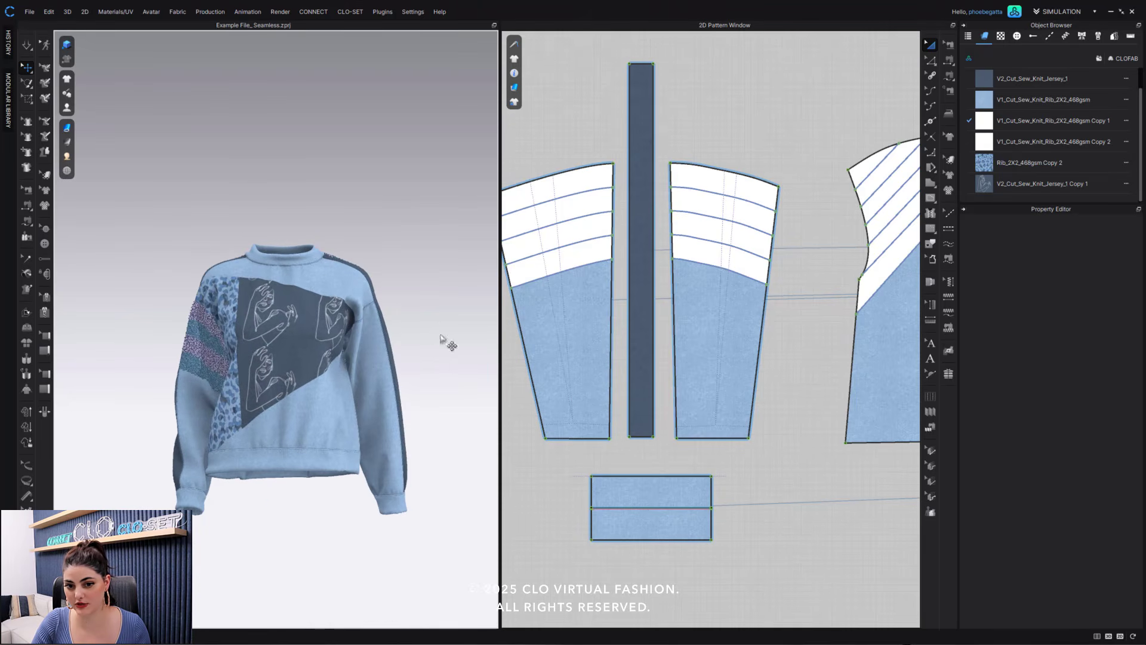
middle_drag(604, 326, 351, 337)
middle_drag(700, 340, 464, 349)
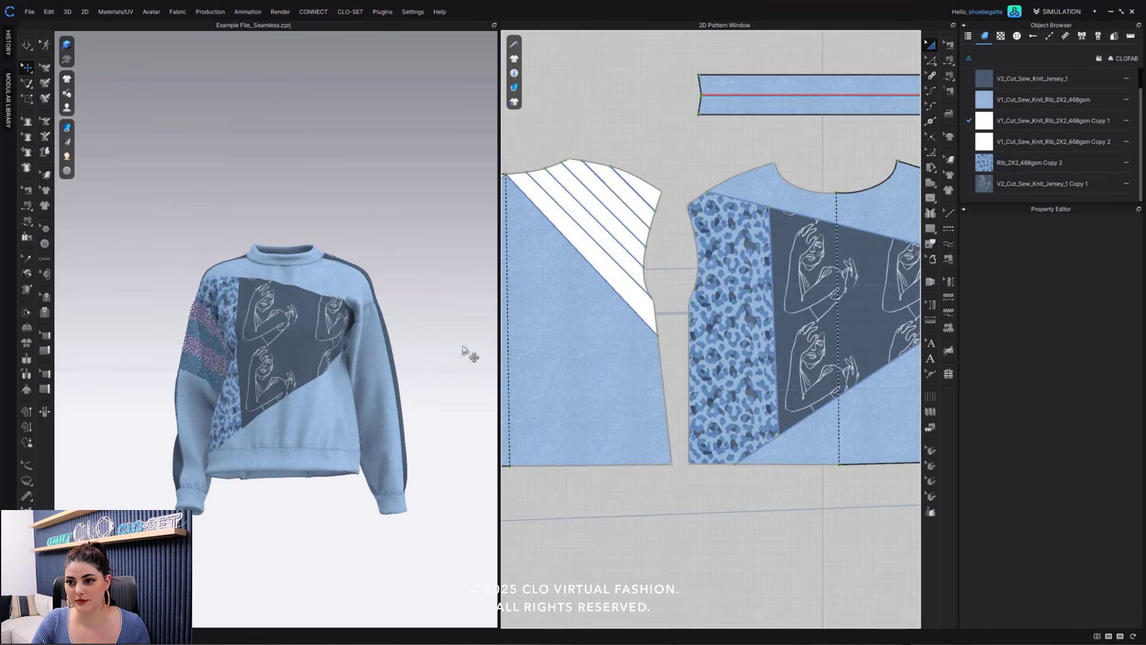
middle_drag(692, 333, 504, 341)
middle_drag(732, 343, 463, 351)
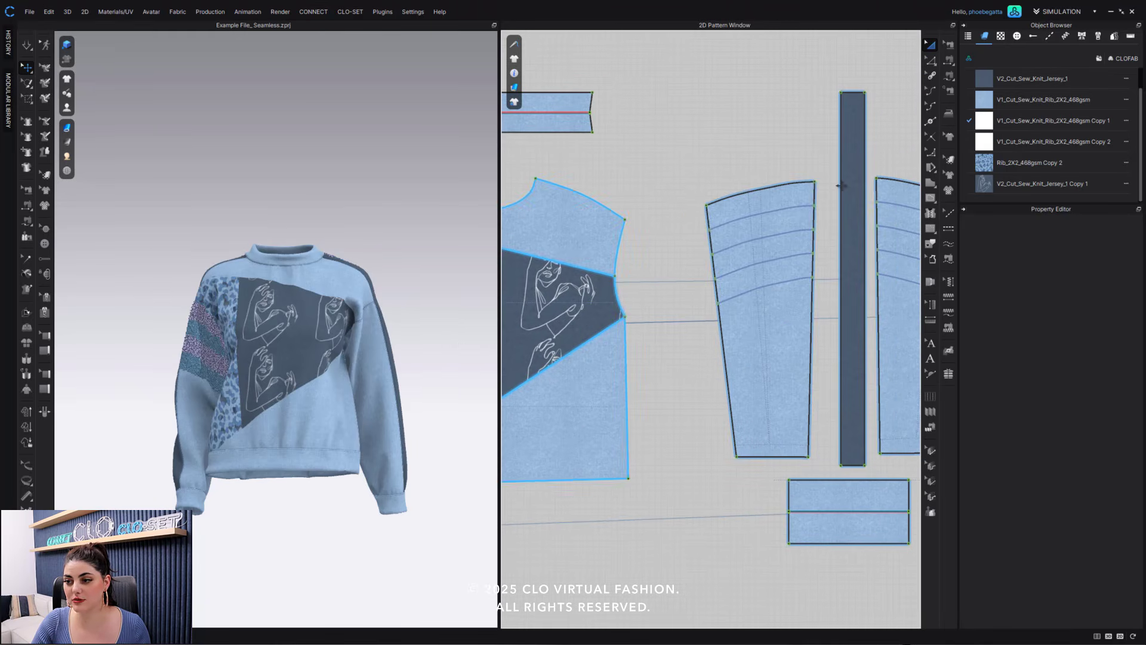
click(798, 193)
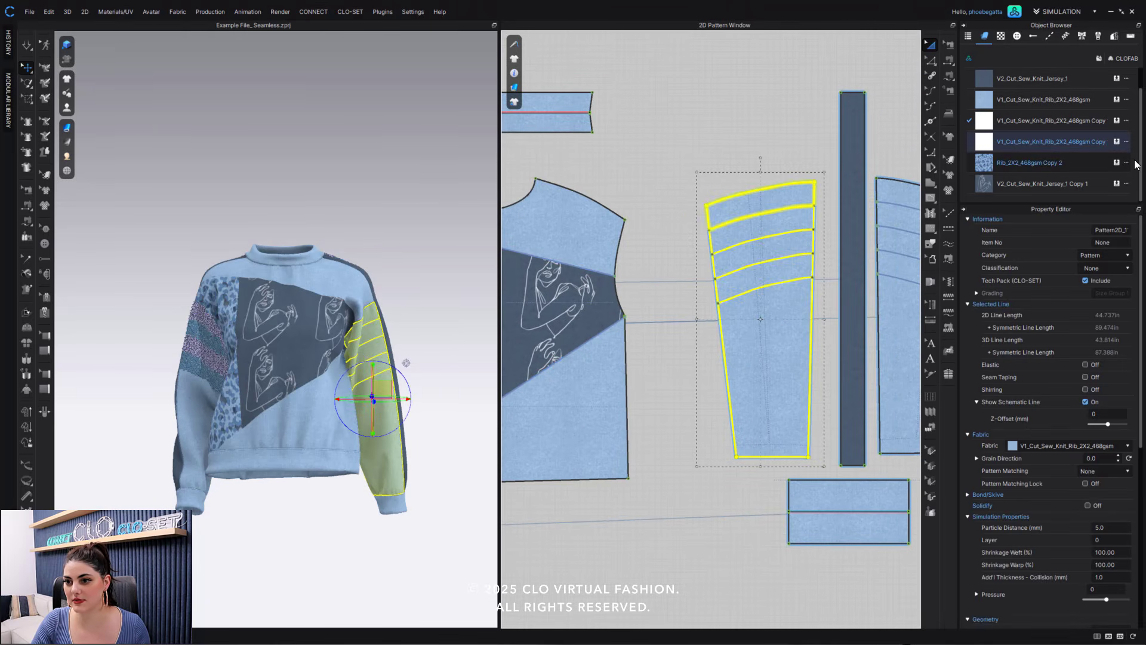
drag(1051, 163, 769, 222)
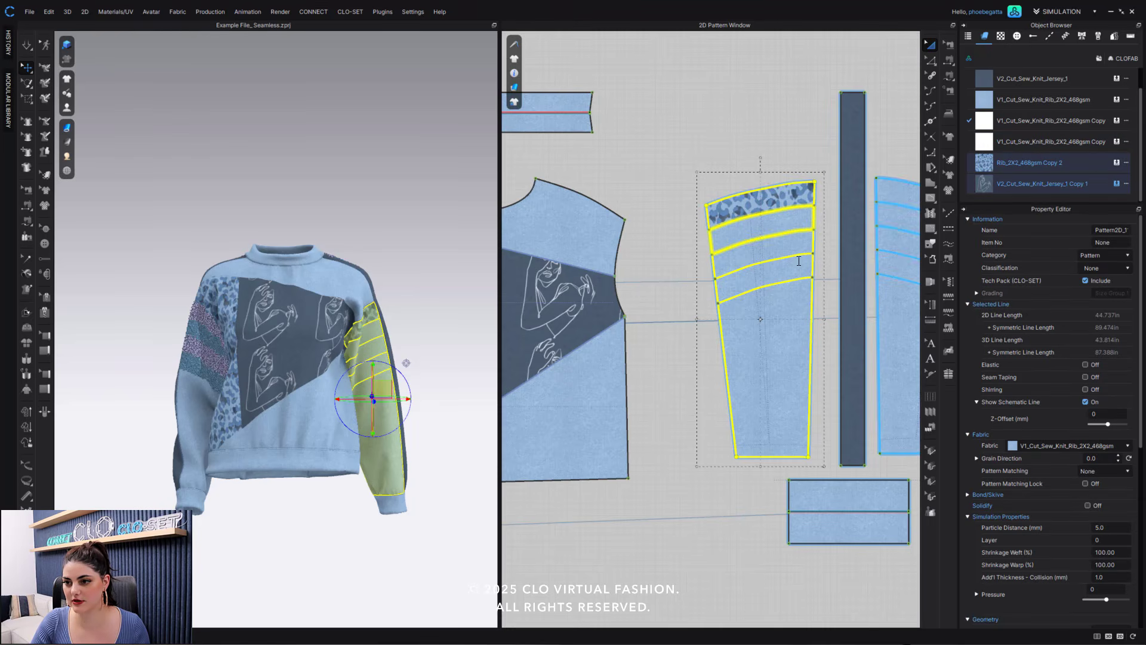
- Assign V2_Cut_Sew_Knit_Jersey_1 Copy 1 to all four upper blocks of the left sleeve's front piece
drag(798, 261, 774, 251)
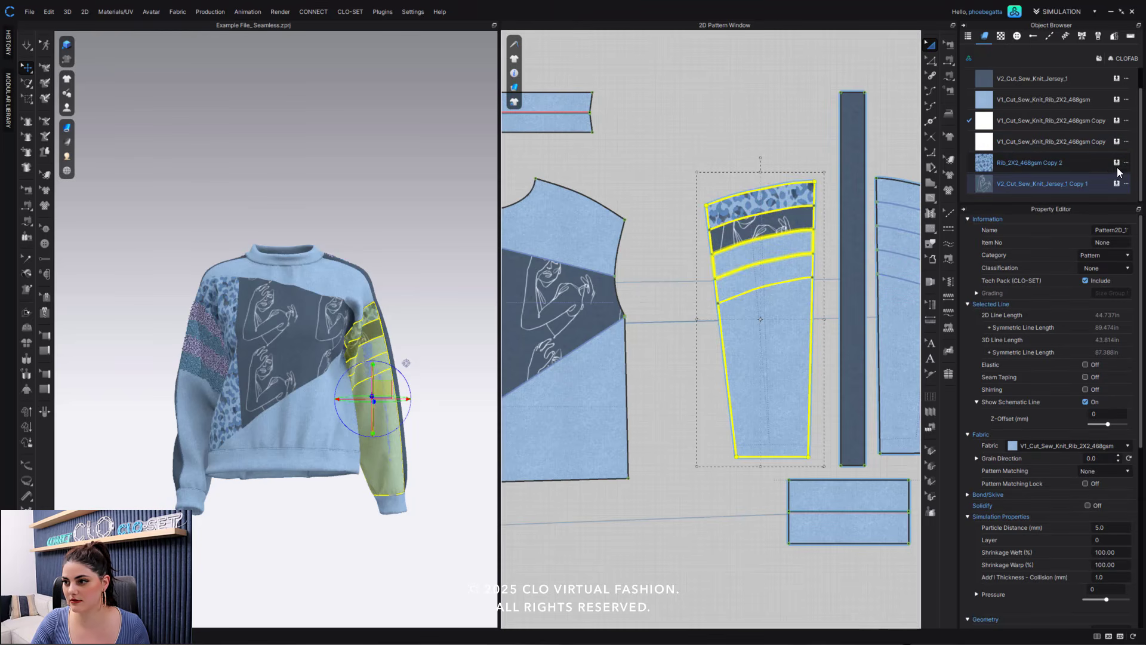
drag(1113, 189, 776, 273)
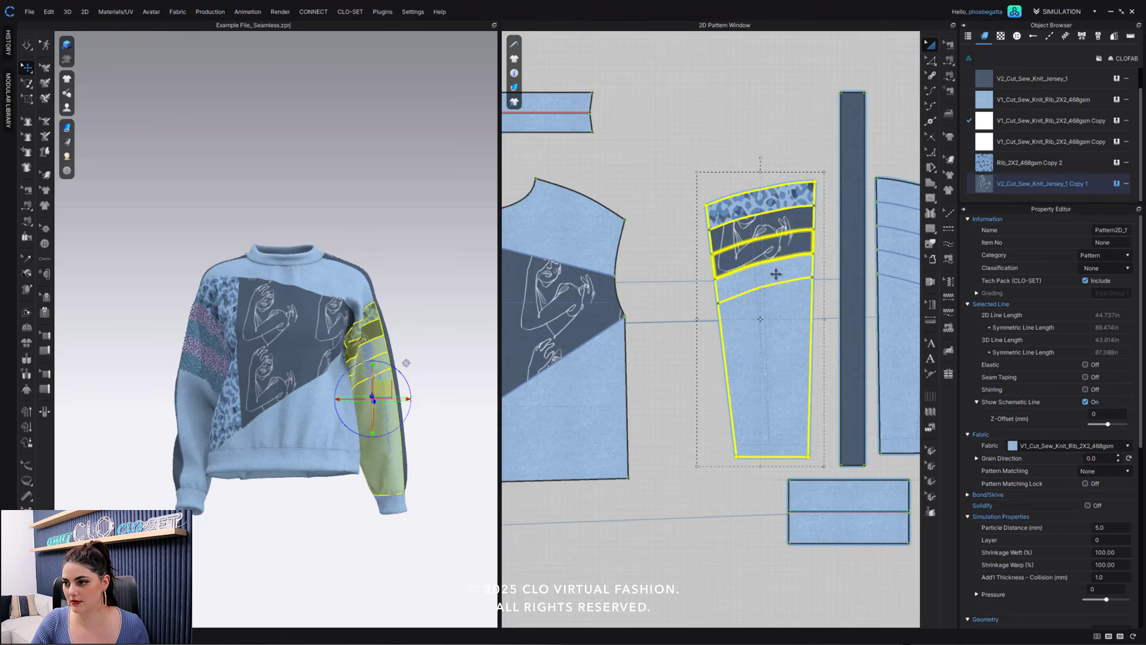
click(1117, 185)
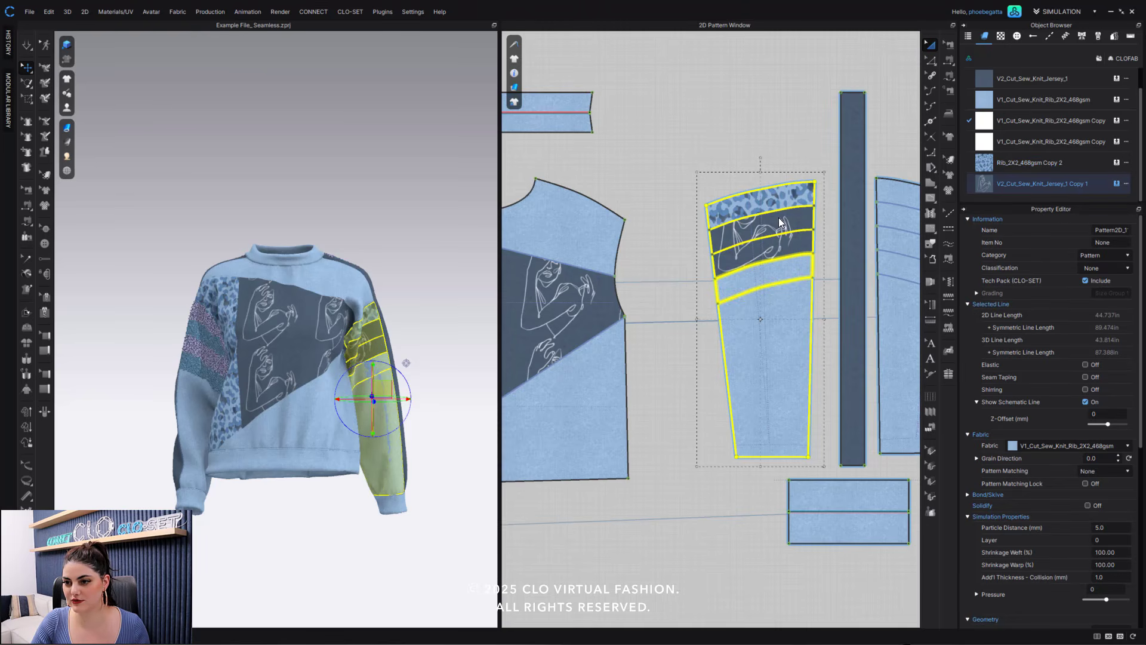
click(775, 201)
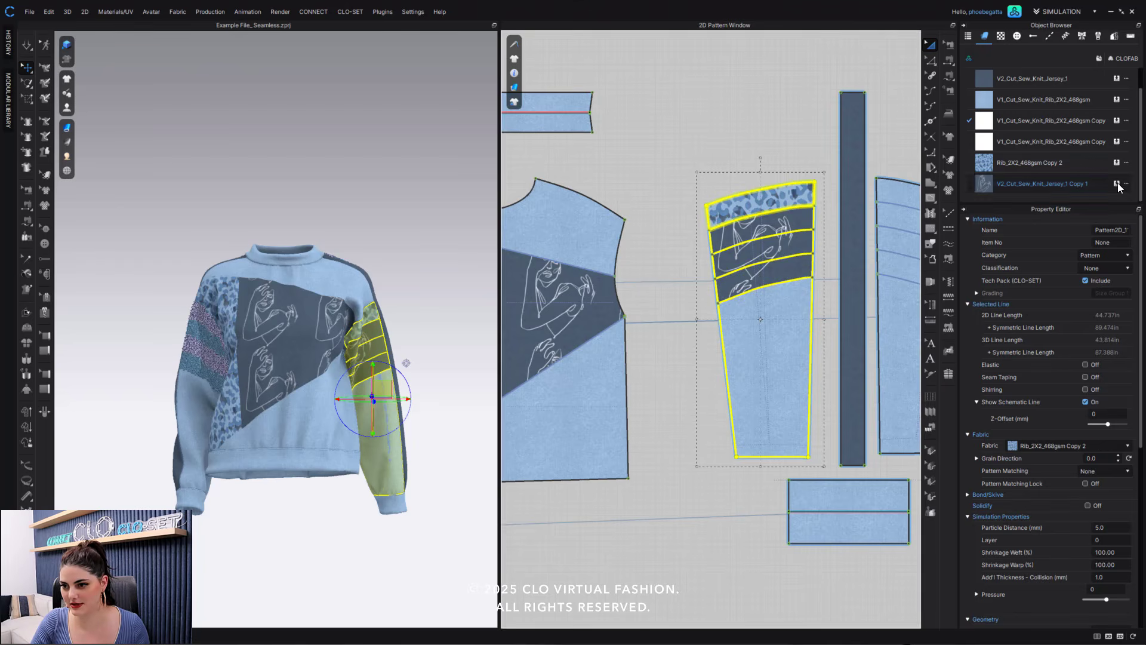
click(1117, 184)
click(756, 132)
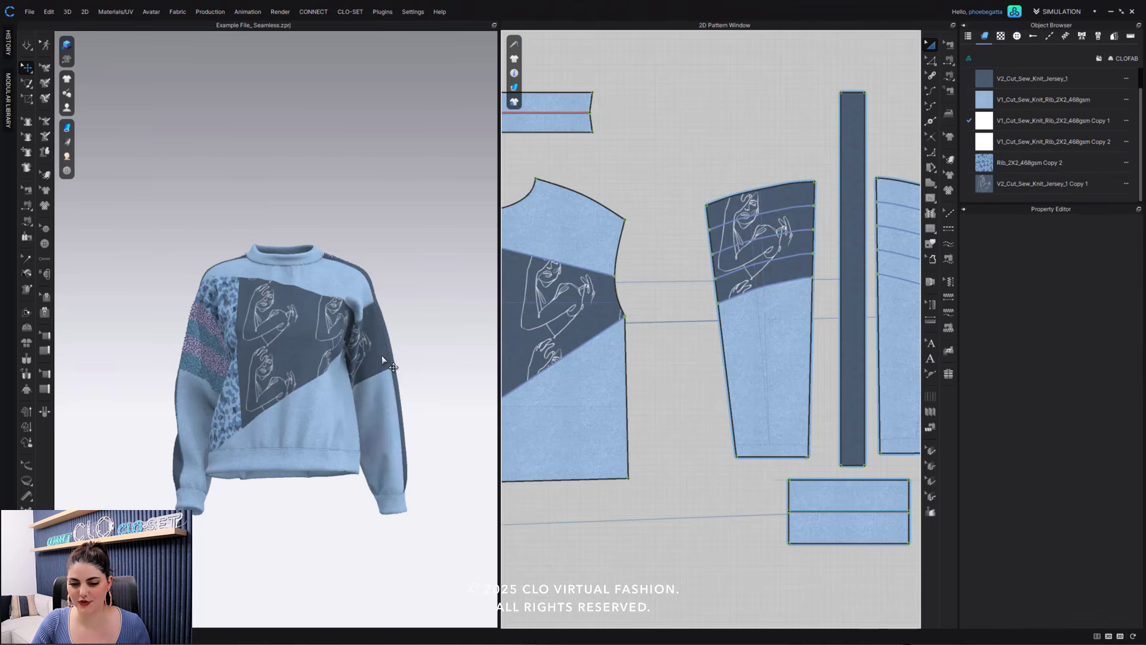
- On the left sleeve's back piece, assign Rib_2X2_468gsm Copy 2 to the first and third blocks and V2_Cut_Sew_Knit_Jersey_1 Copy 1 to the second and fourth
scroll(384, 357, up, 5)
middle_drag(319, 354, 297, 353)
right_drag(297, 353, 334, 371)
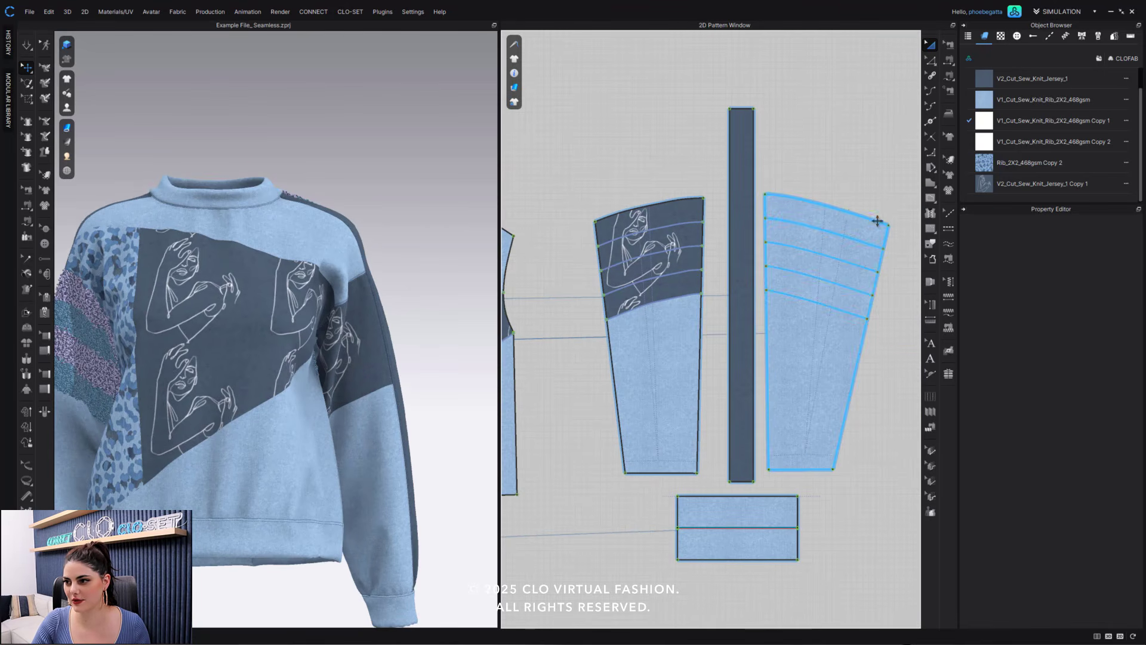
click(877, 221)
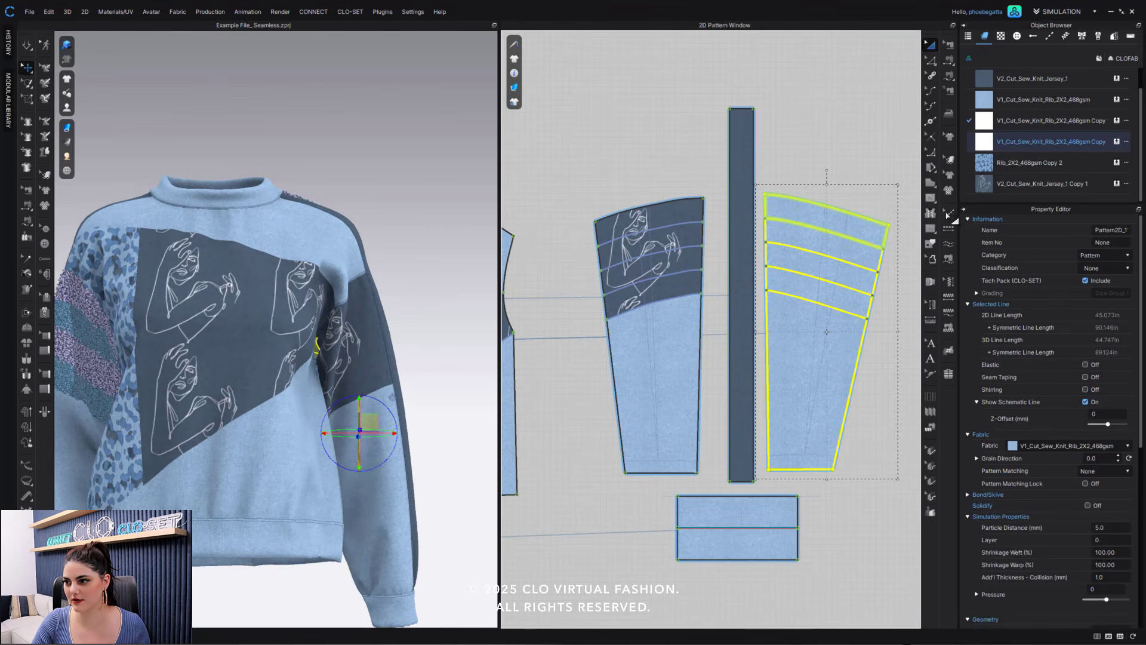
drag(1113, 160, 857, 246)
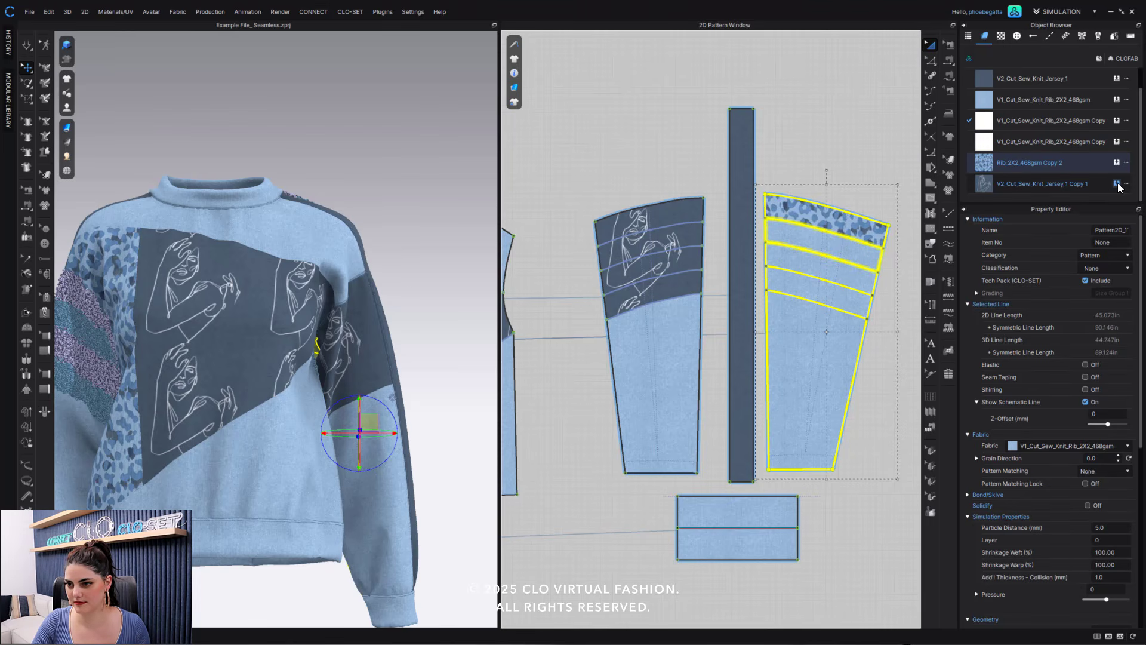
drag(1118, 187, 843, 257)
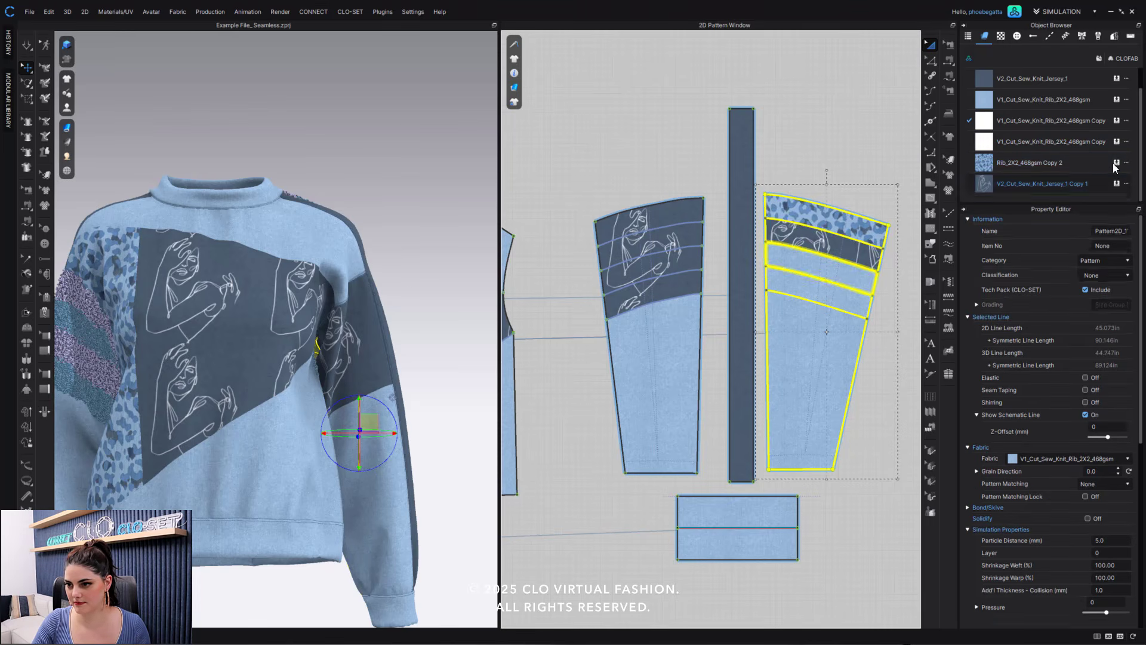
drag(1116, 164, 839, 307)
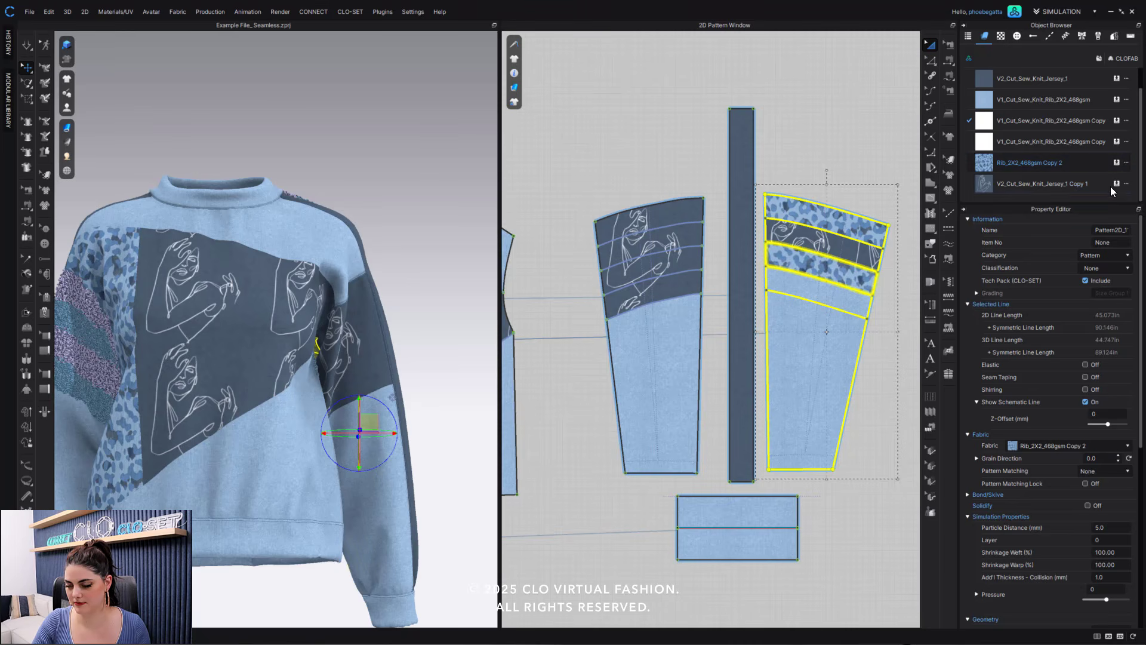
click(814, 163)
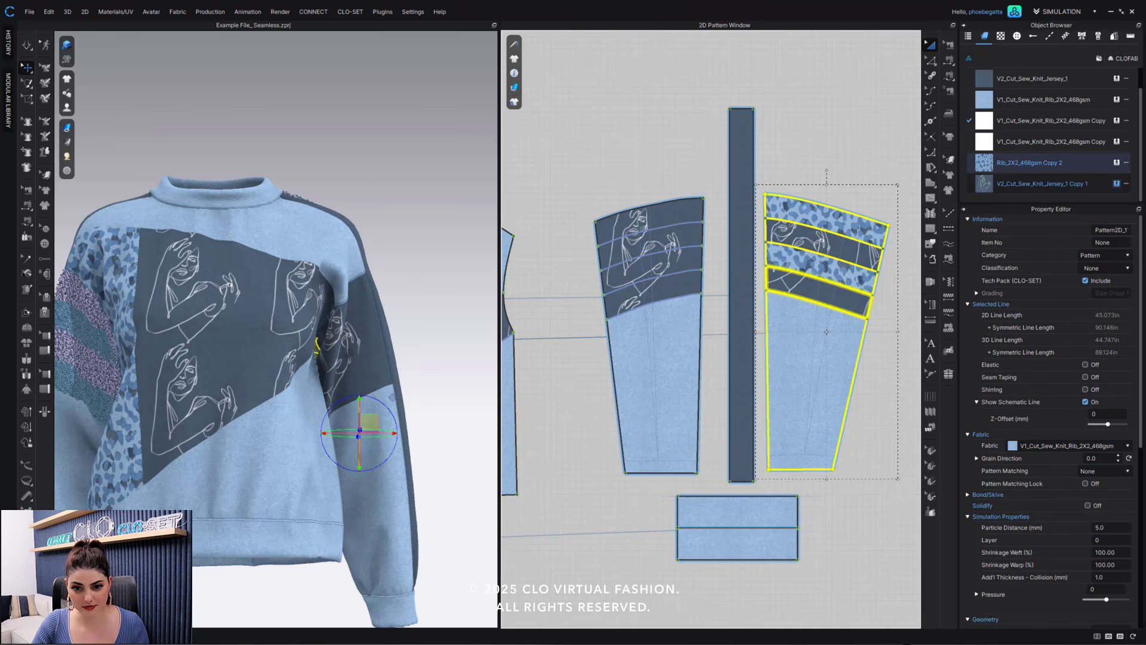
- Use Edit Texture to shift the line-art print slightly within the top block of the left sleeve's front piece
right_drag(370, 364, 427, 348)
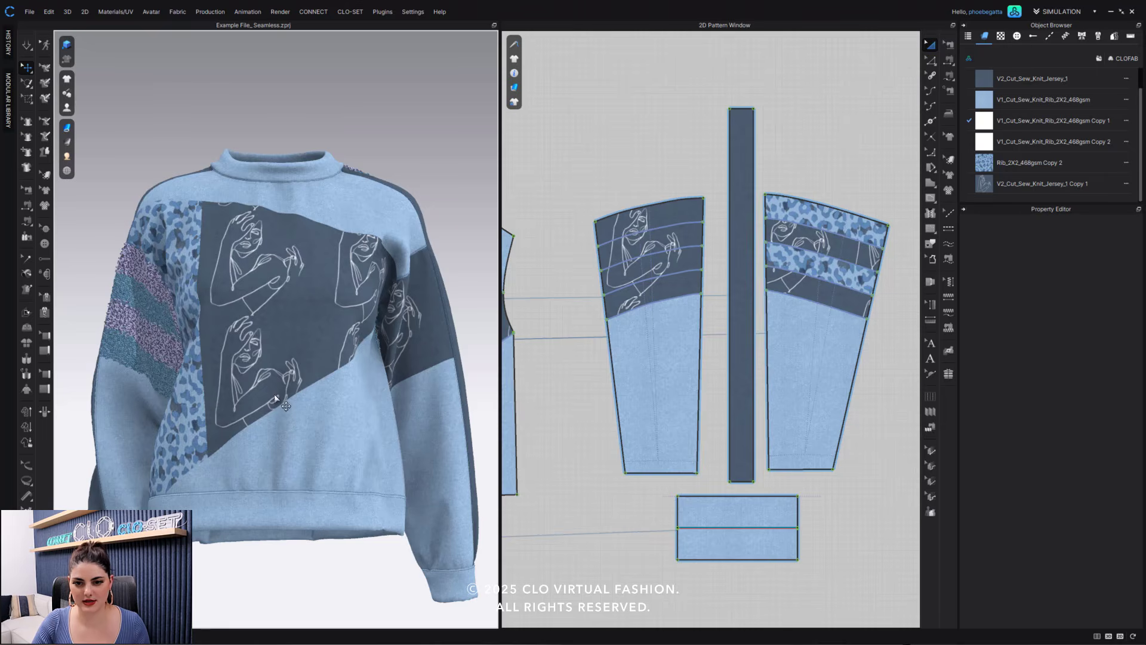
mouse_move(276, 397)
right_down()
mouse_move(335, 404)
mouse_move(265, 394)
mouse_move(279, 399)
right_up()
scroll(304, 399, up, 1)
middle_drag(297, 378, 300, 350)
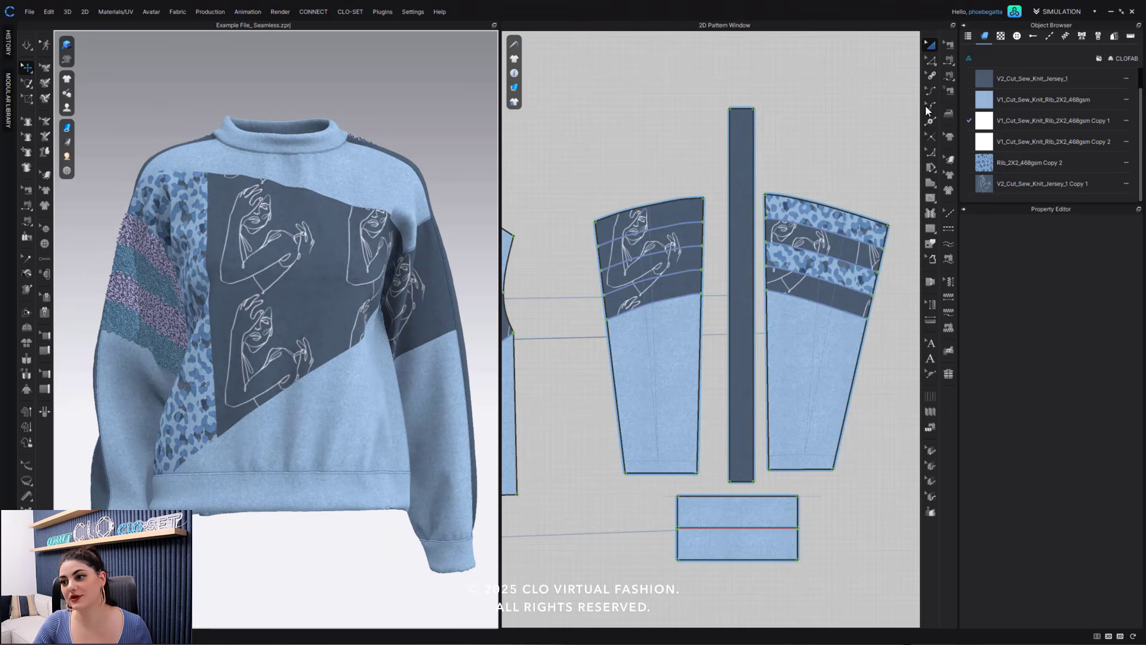
click(951, 159)
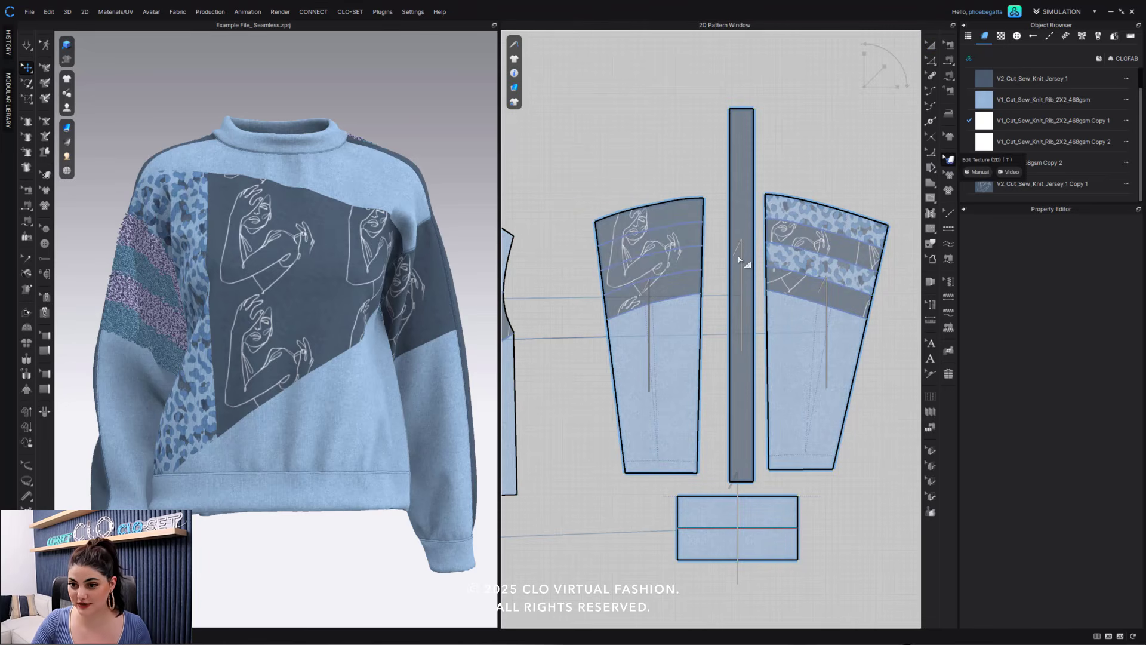
click(642, 221)
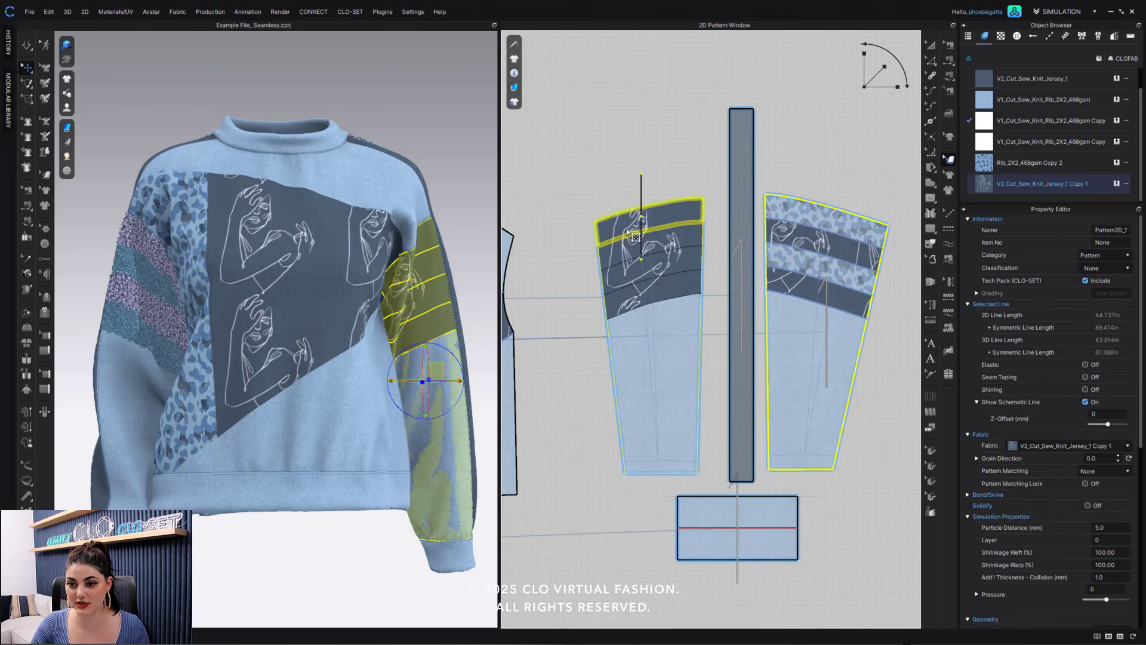
drag(640, 227, 646, 225)
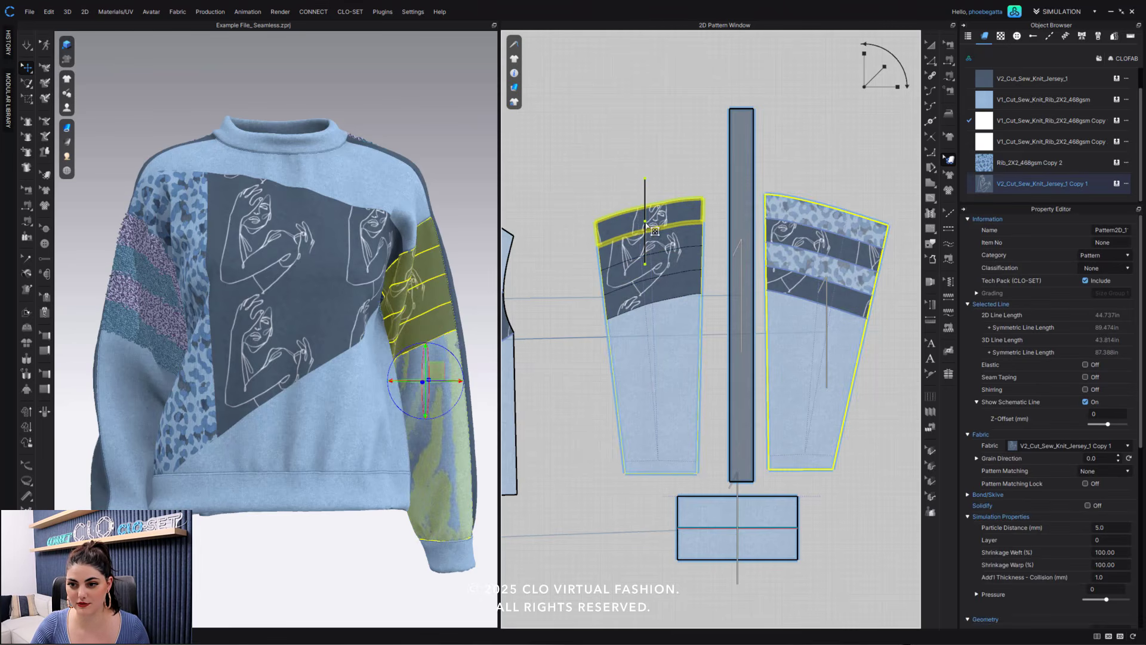
- Use Edit Texture to offset the line-art print separately in the second and third blocks of the left sleeve's front piece
click(632, 251)
shift+click(663, 266)
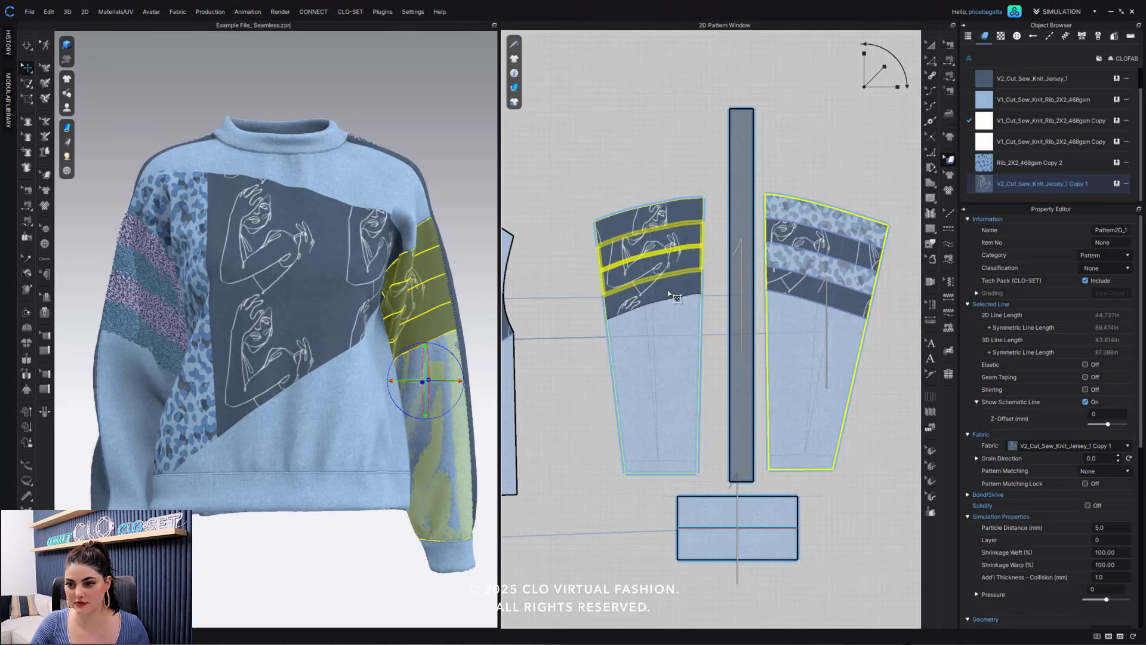
click(679, 292)
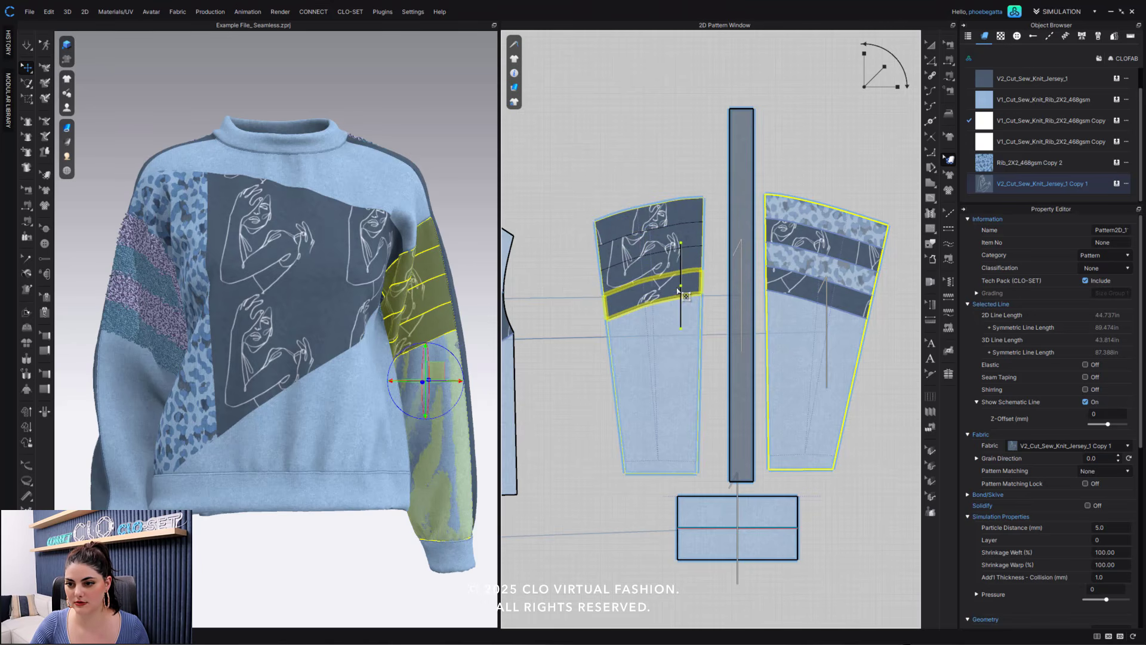
drag(677, 289, 673, 290)
shift+click(656, 271)
shift+click(655, 251)
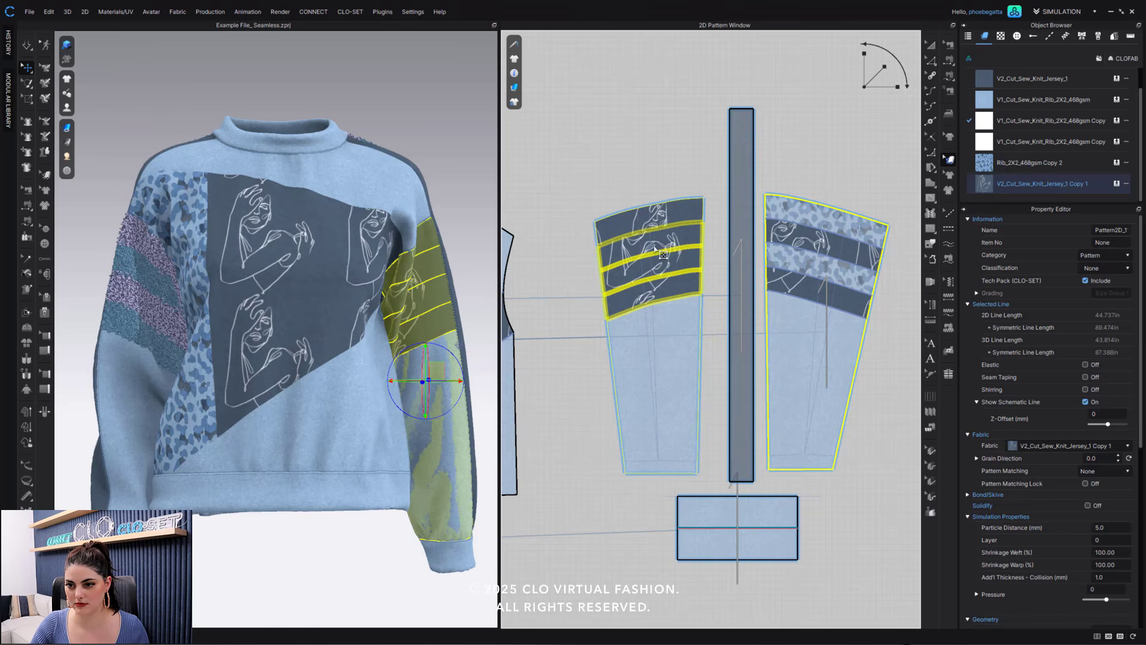
shift+click(669, 245)
mouse_move(664, 249)
mouse_down()
mouse_move(669, 270)
mouse_move(655, 247)
mouse_up()
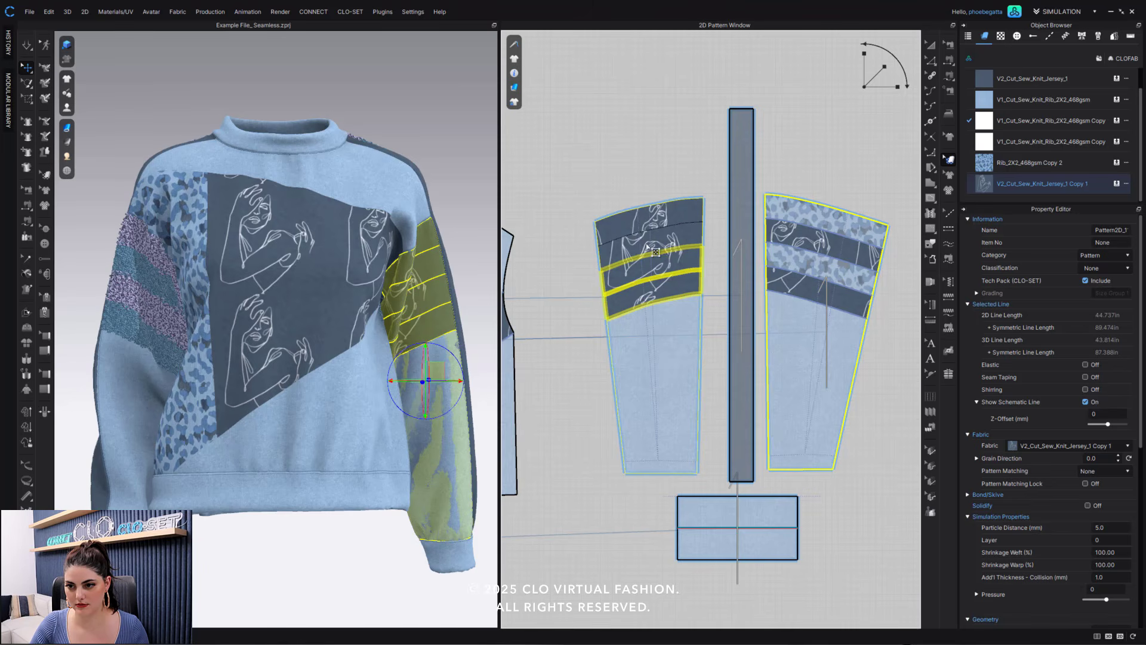
drag(648, 244, 659, 236)
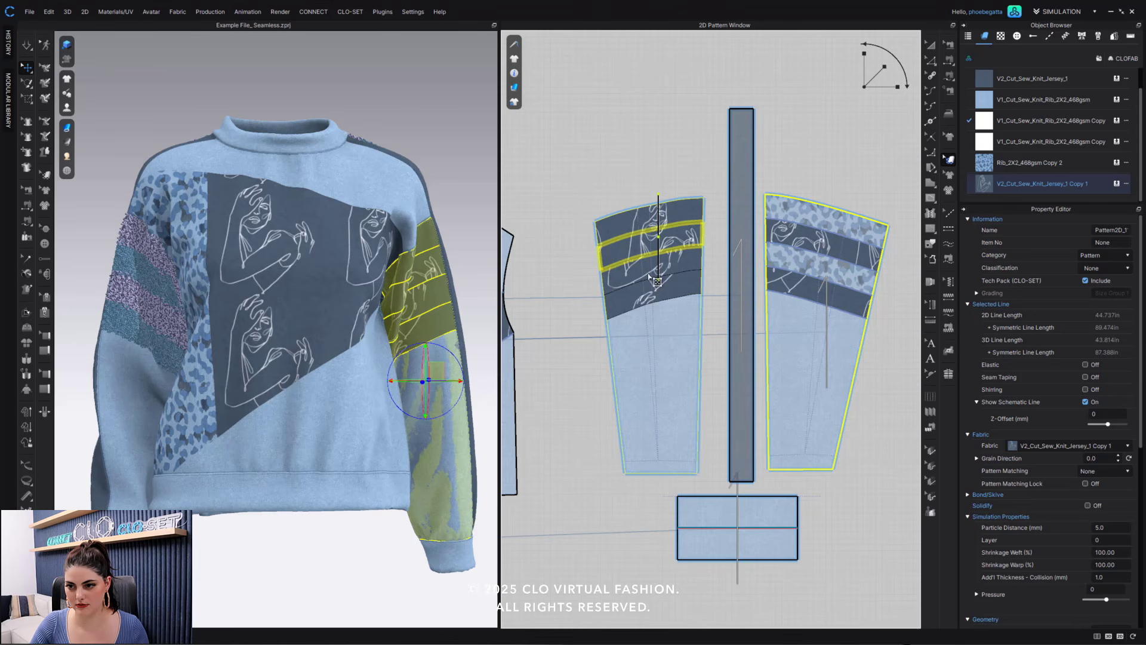
drag(649, 275, 666, 271)
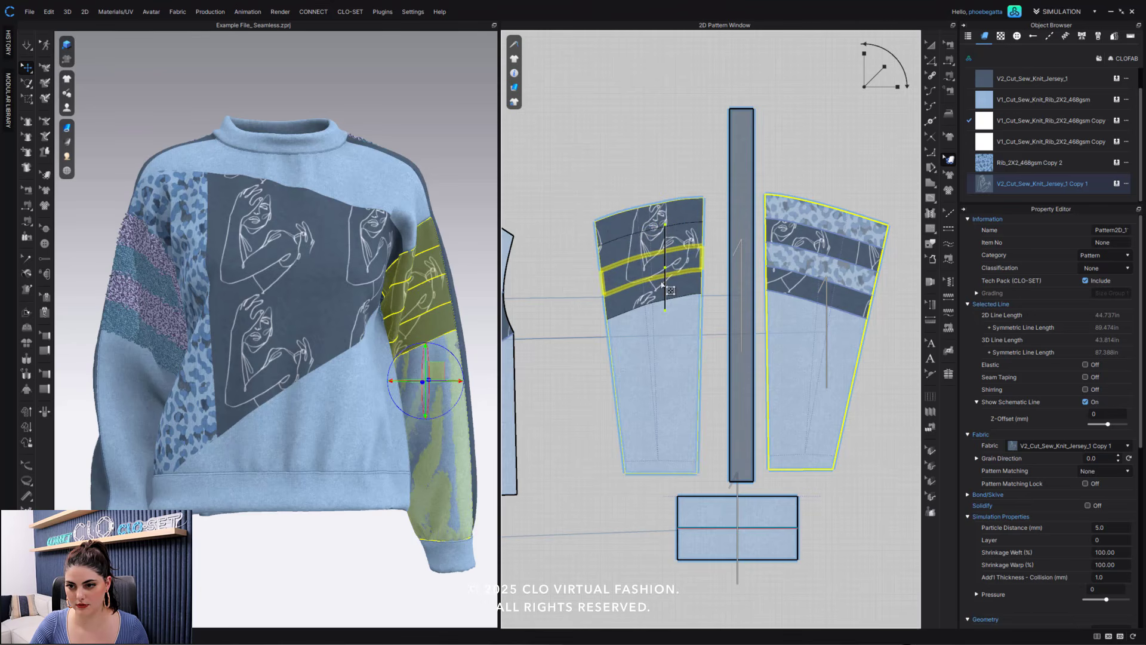
click(668, 169)
scroll(429, 323, up, 5)
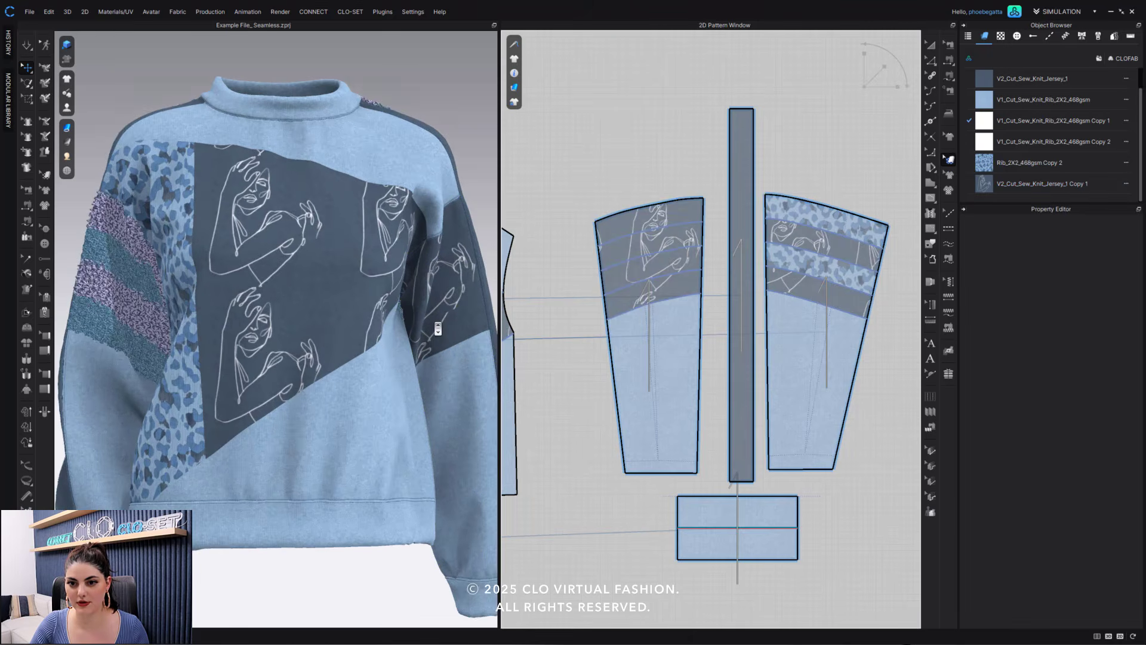
right_drag(403, 320, 397, 323)
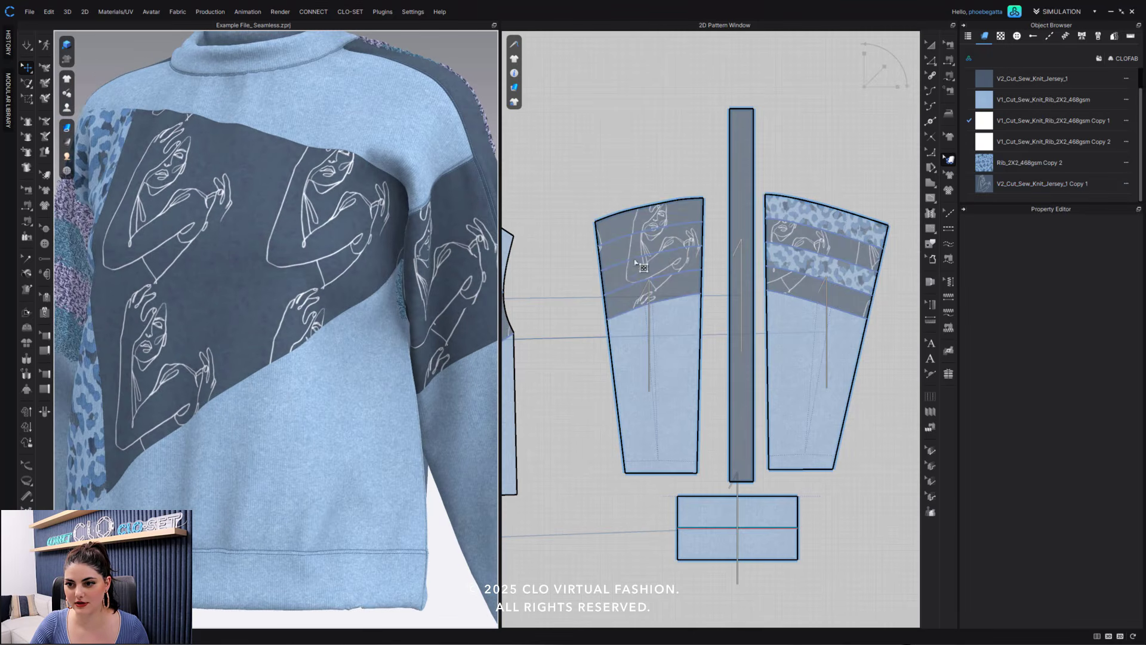
- Reposition the line-art print individually in each of the four jersey blocks of the left sleeve's front piece, breaking up the figure
click(647, 226)
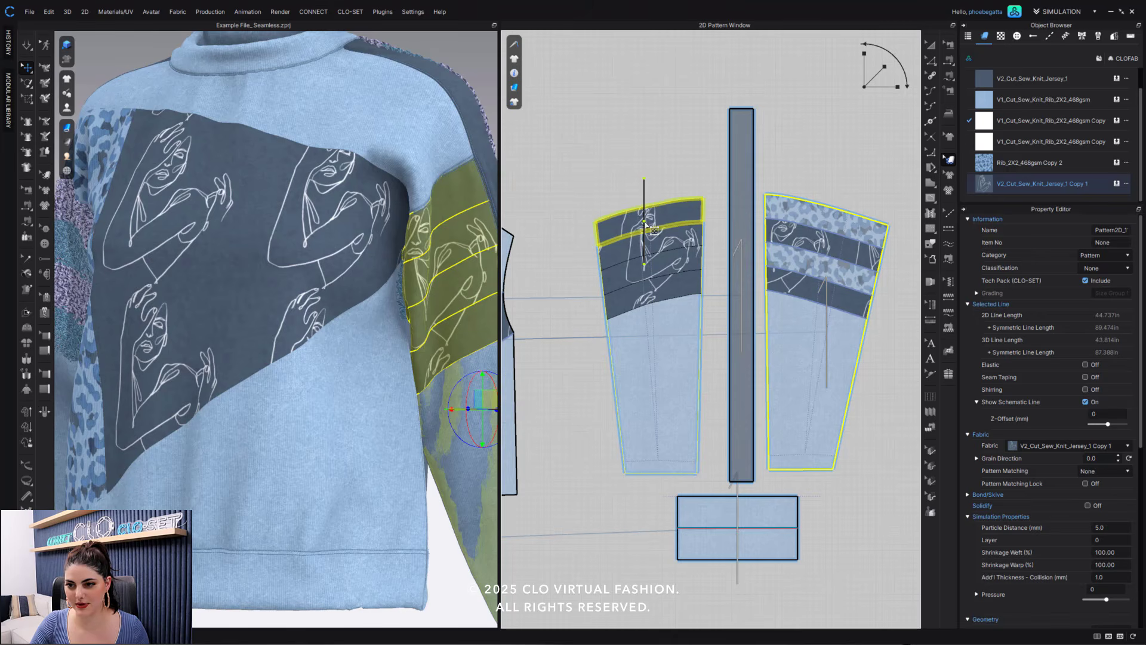
click(666, 242)
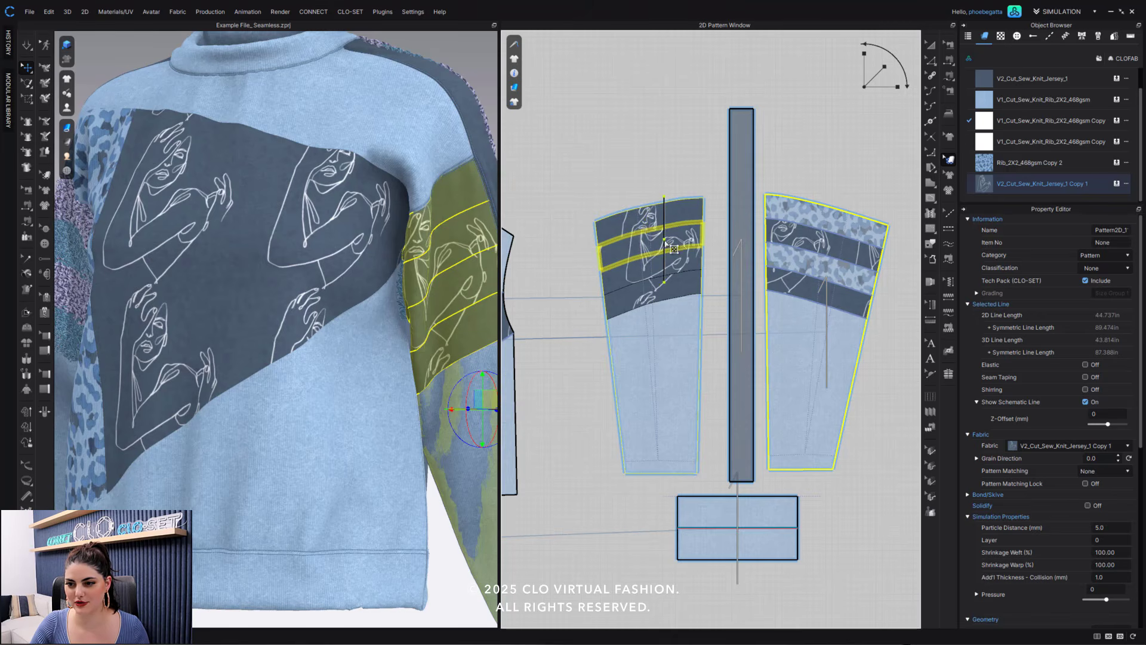
click(645, 276)
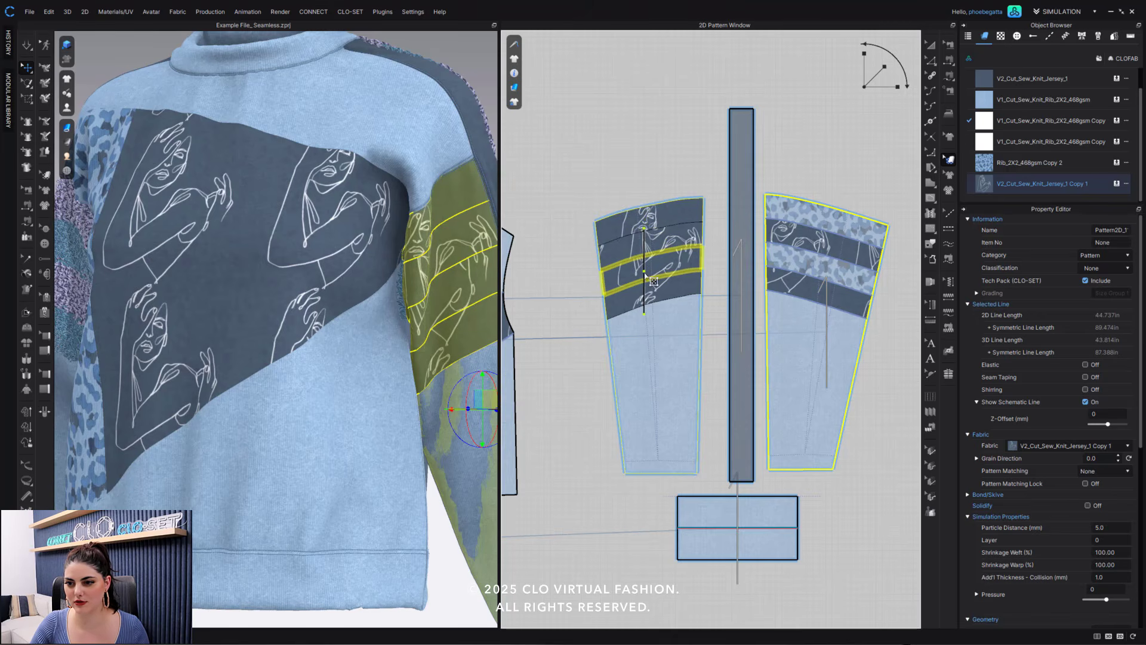
click(653, 304)
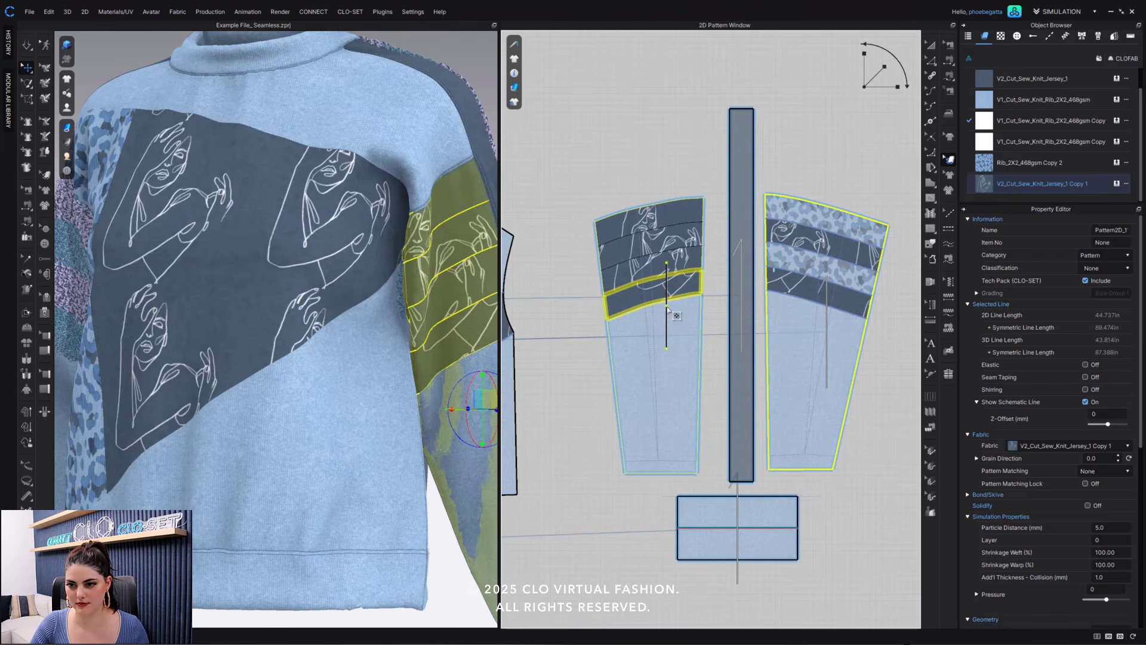
click(656, 164)
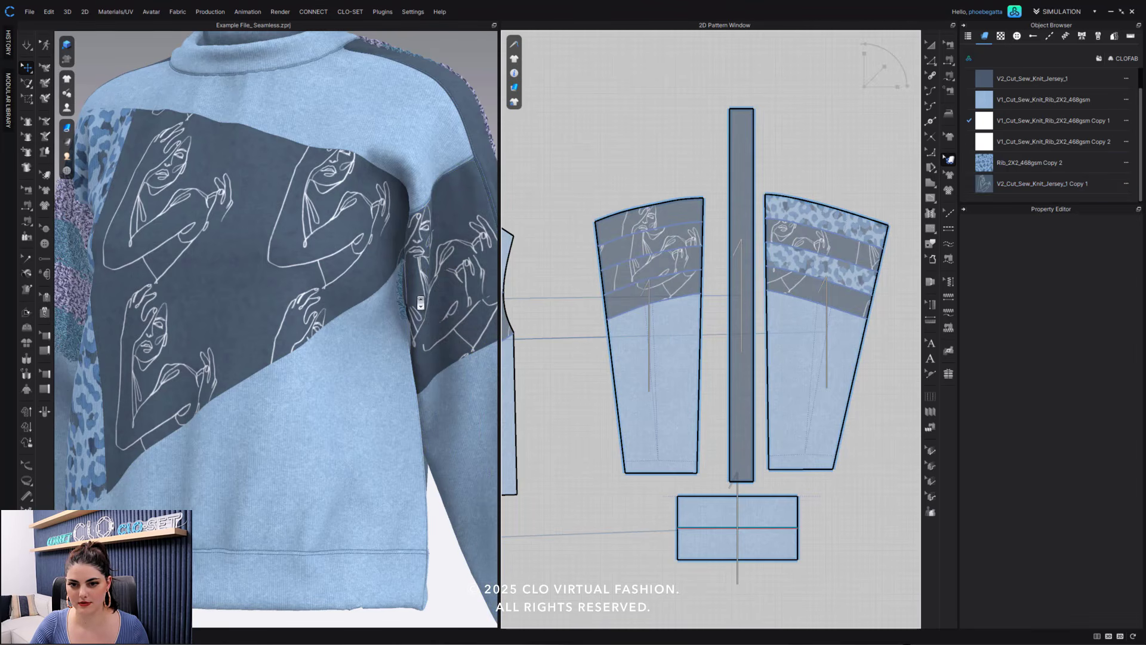
scroll(420, 302, down, 5)
right_drag(421, 302, 384, 296)
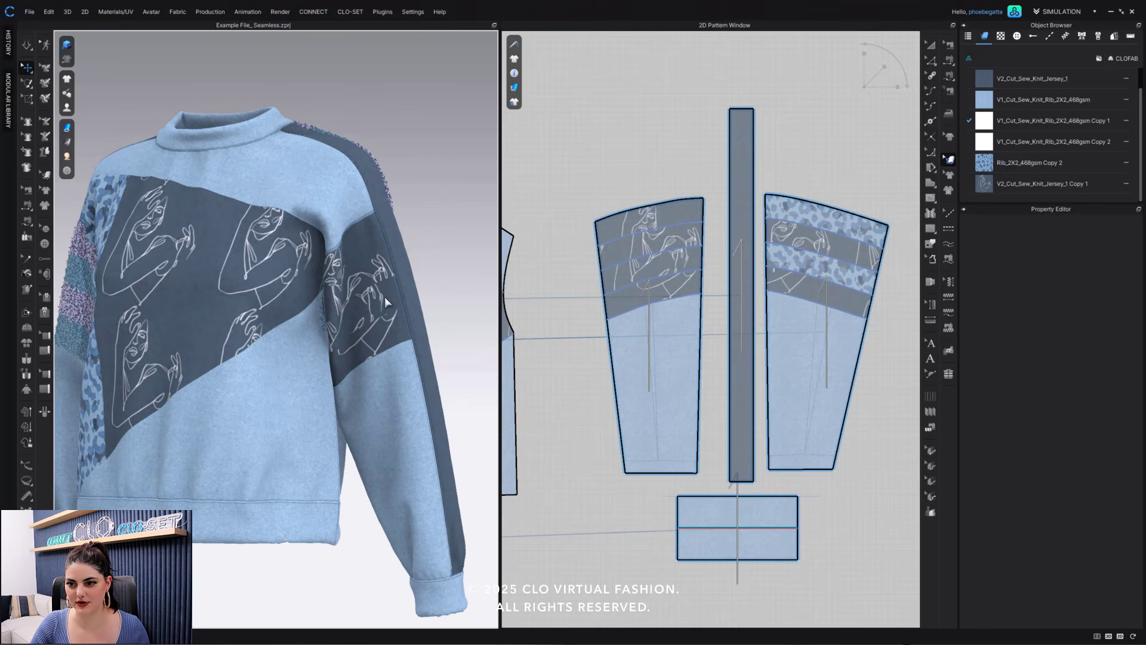
- Shift the line-art print in the sleeve front's top block sideways toward the straight edge of the piece
click(659, 222)
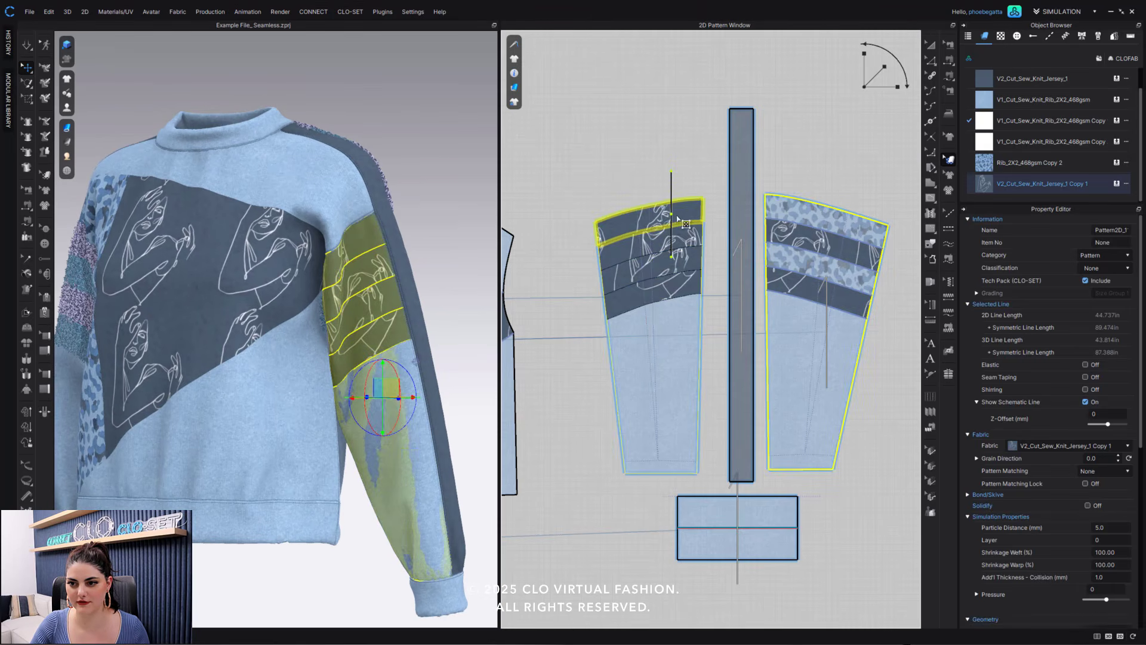
drag(686, 214, 686, 213)
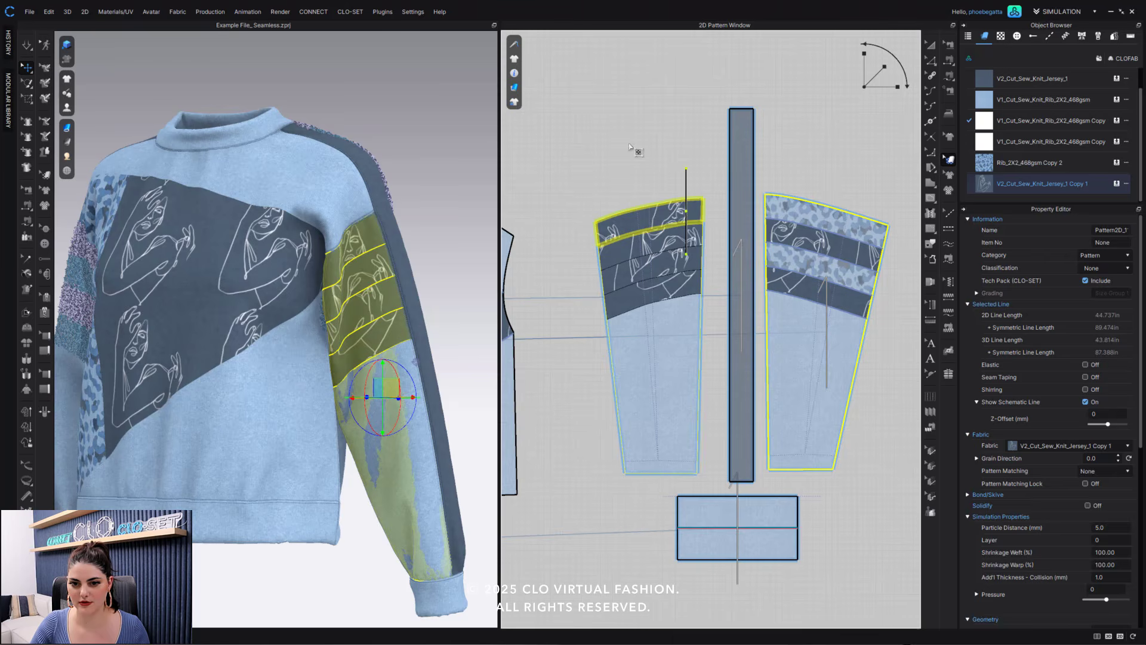
click(555, 186)
right_drag(382, 322, 408, 324)
click(618, 170)
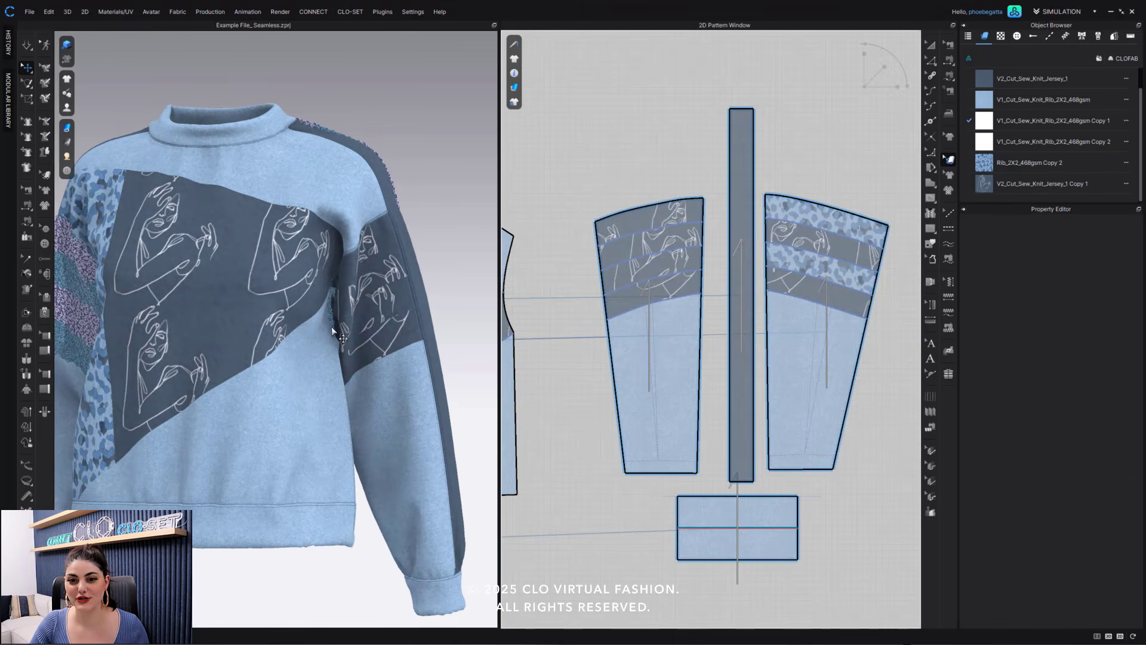
scroll(331, 327, up, 3)
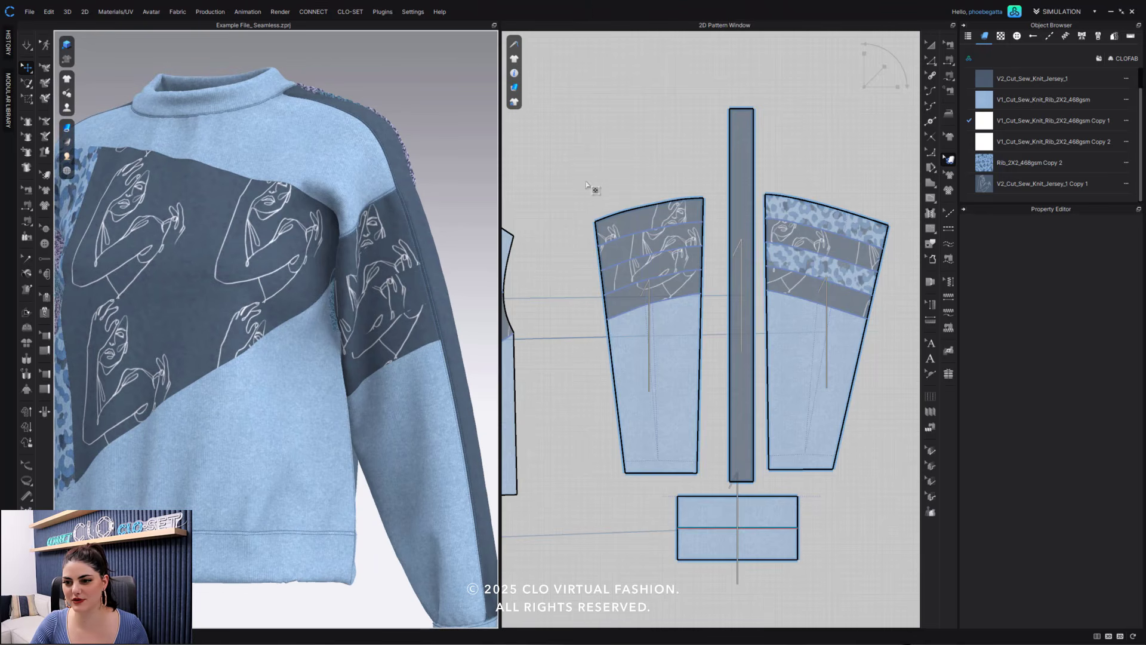
- Proportionally enlarge the line-art jersey print, starting from the large central block of the front body
middle_drag(587, 182, 781, 170)
click(654, 293)
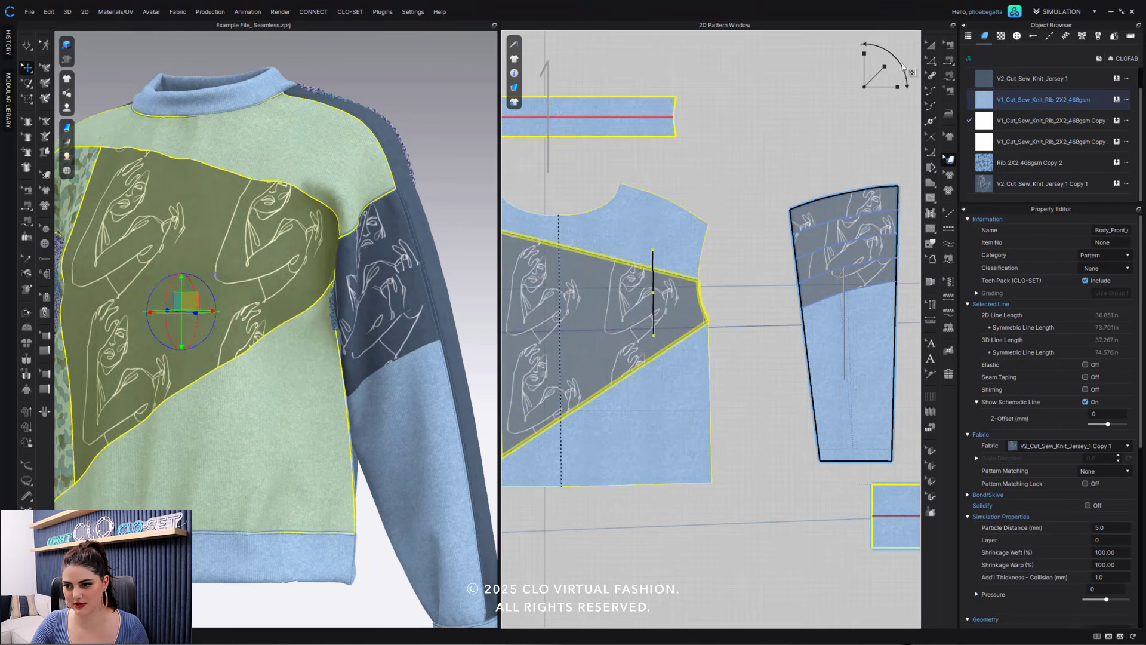
drag(894, 59, 895, 64)
click(811, 147)
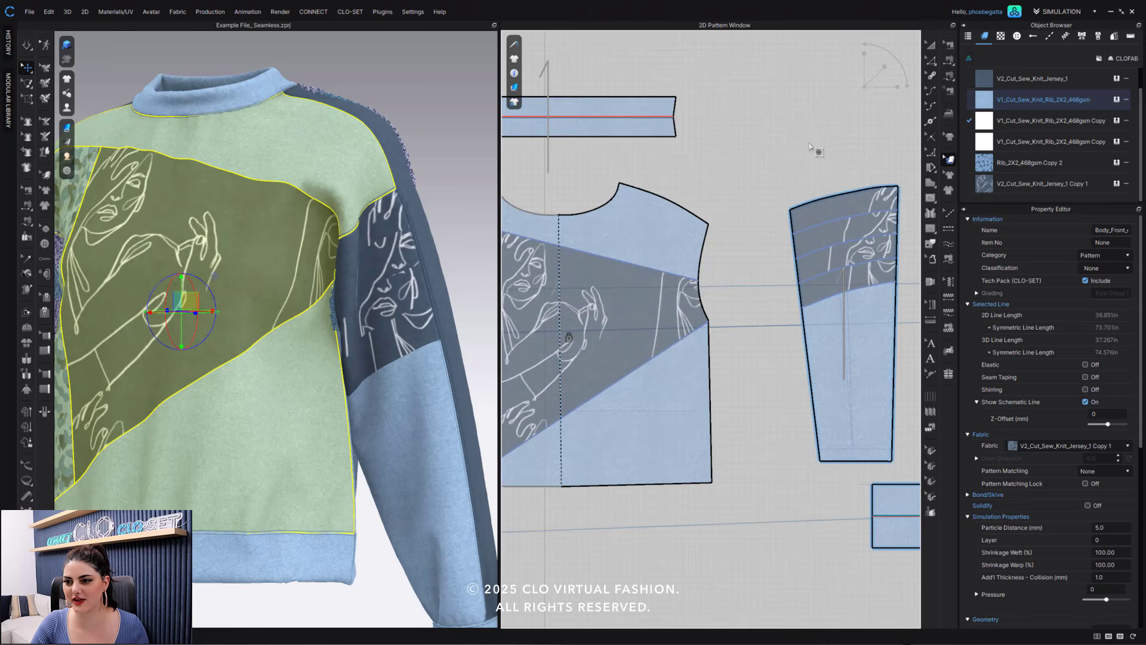
- Reposition the enlarged line-art print in the lower and top blocks of the left sleeve's front piece
middle_drag(799, 146, 674, 154)
click(728, 263)
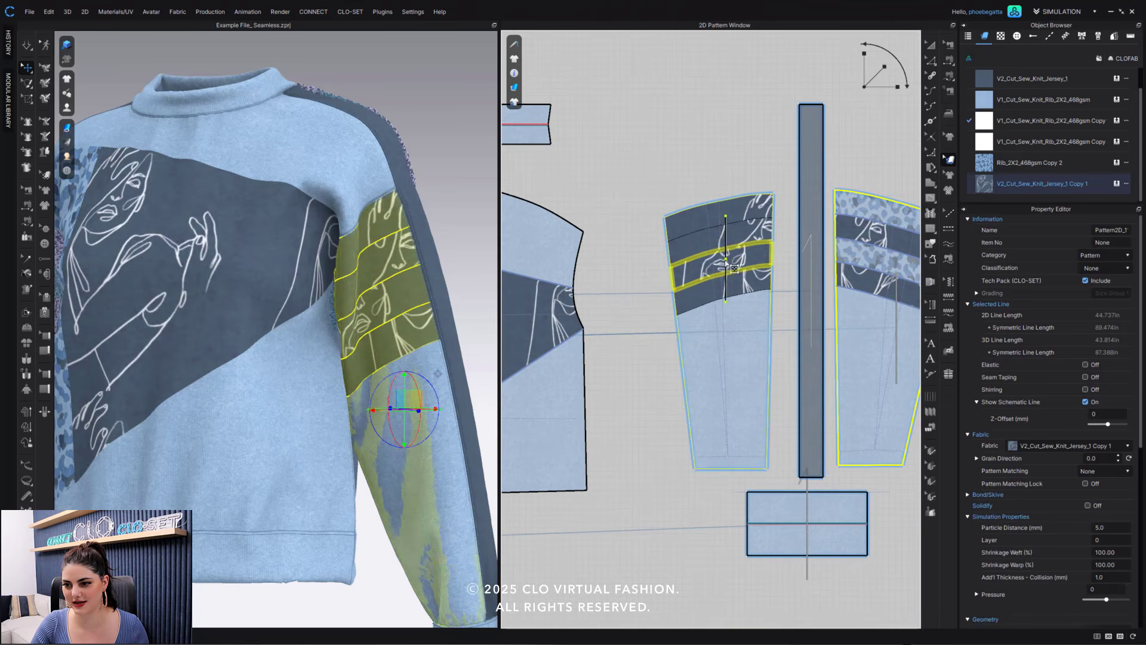
mouse_move(734, 288)
mouse_down()
mouse_move(714, 311)
mouse_move(722, 293)
mouse_up()
drag(762, 222, 720, 192)
click(706, 158)
scroll(368, 296, down, 2)
right_drag(367, 296, 430, 286)
- Shift the enlarged line-art print separately in the second and third blocks of the left sleeve's front piece
click(734, 243)
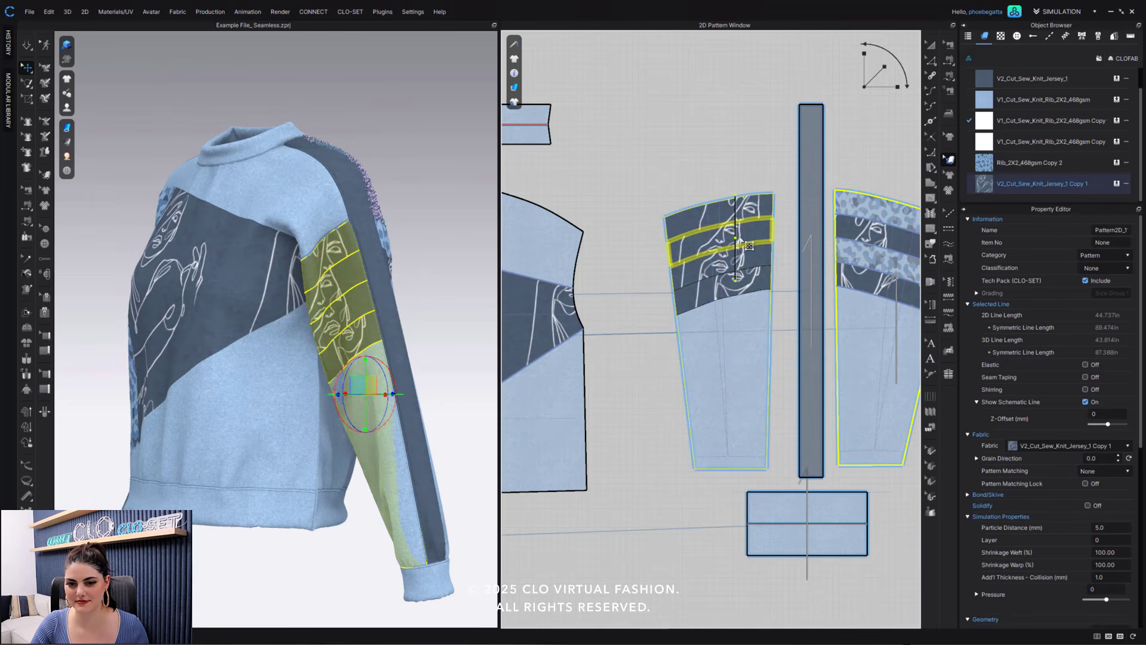
drag(739, 265, 726, 287)
click(723, 171)
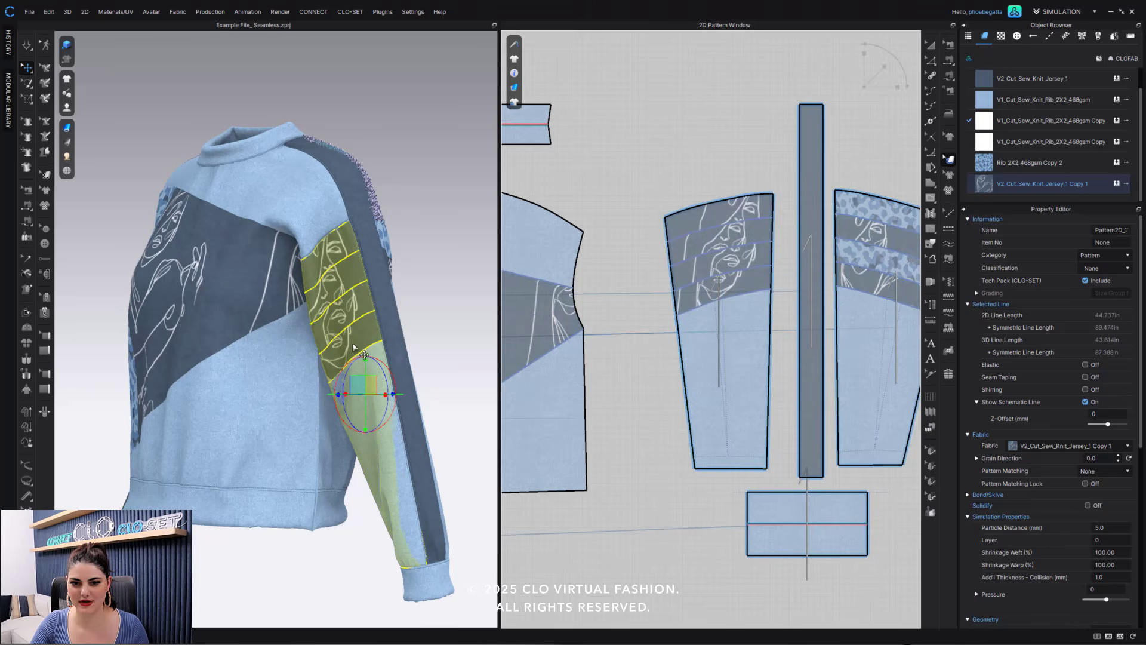
right_drag(392, 335, 412, 333)
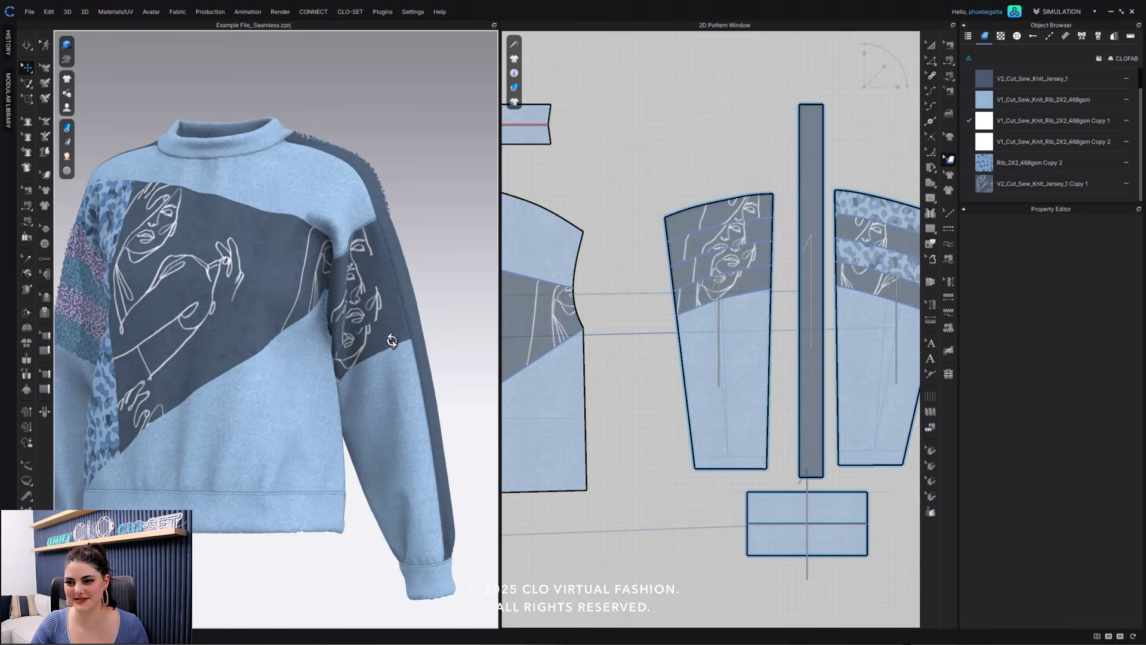
- Move the enlarged line-art print down and slightly sideways within the central block of the front body
scroll(778, 182, down, 5)
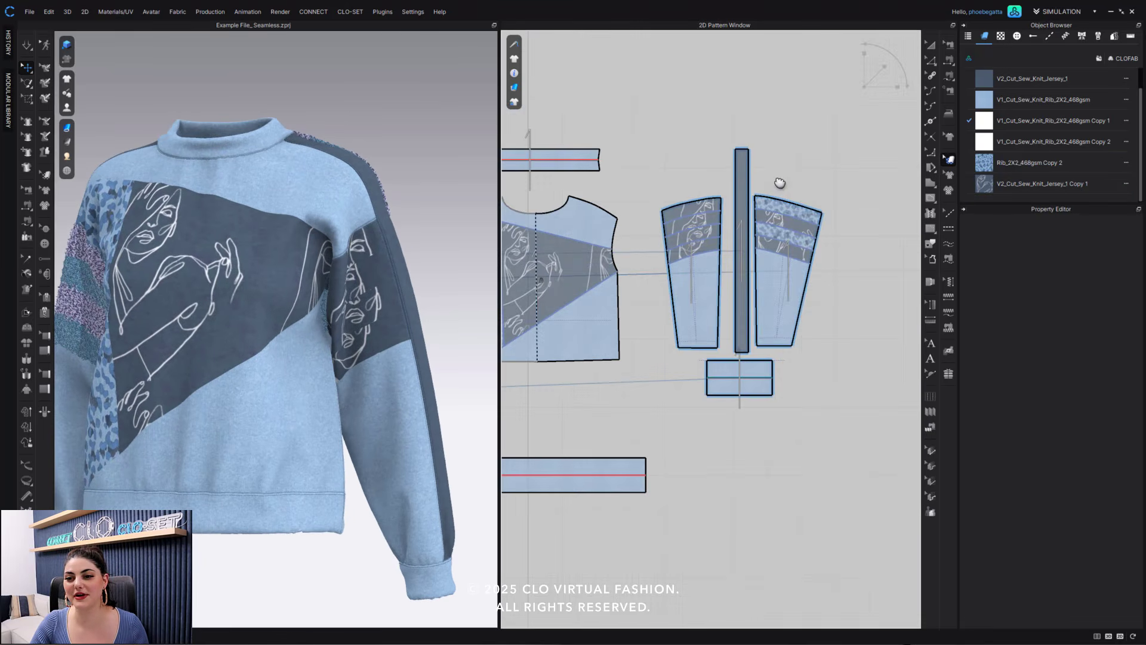
right_drag(642, 227, 695, 230)
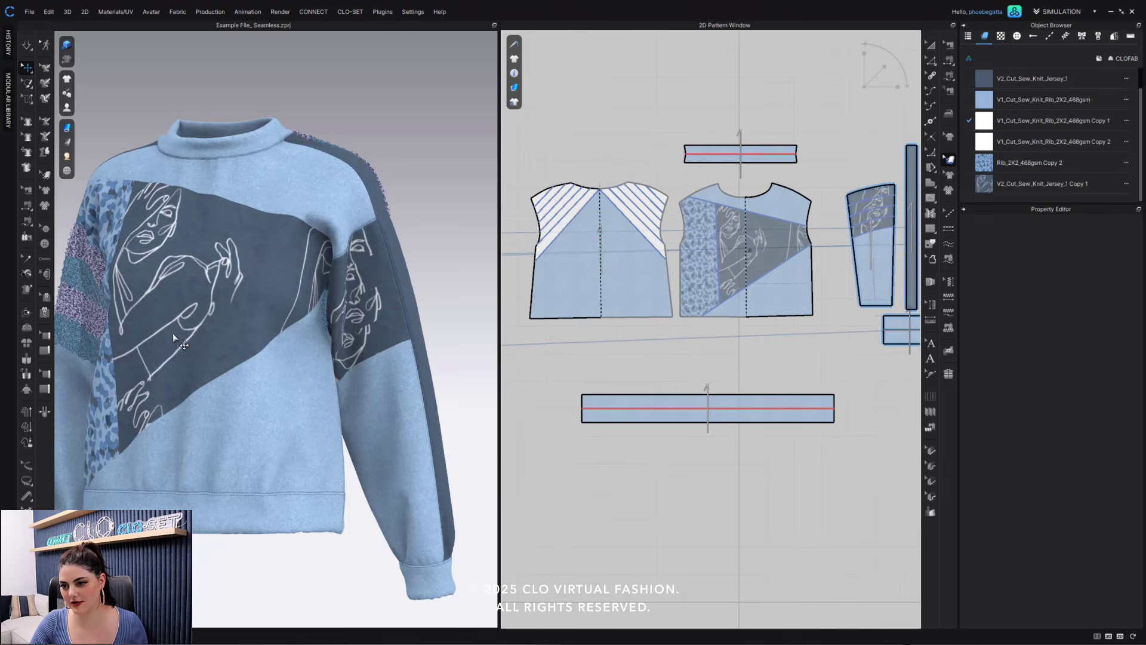
click(724, 245)
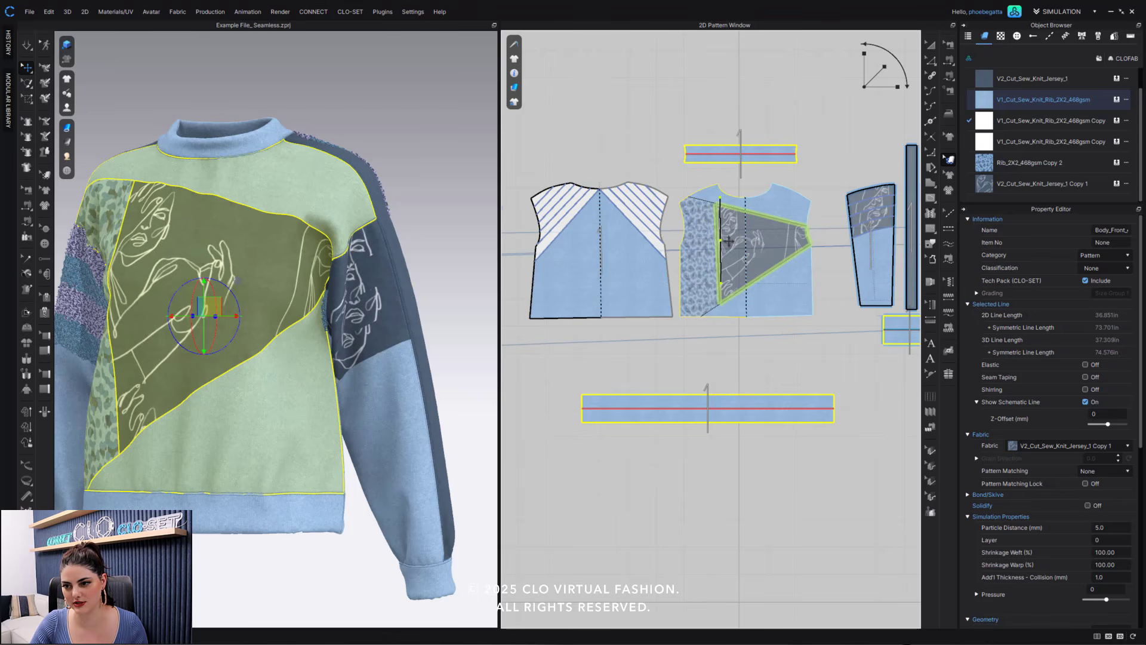
mouse_move(739, 240)
mouse_down()
mouse_move(749, 240)
mouse_move(747, 258)
mouse_up()
click(794, 171)
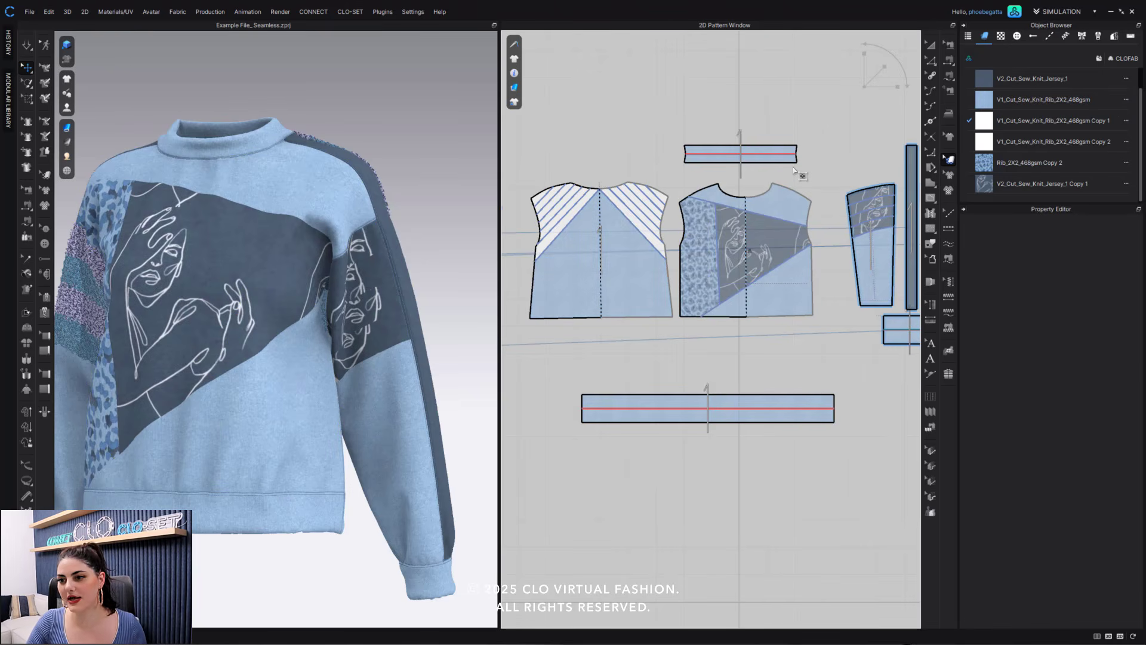
click(785, 246)
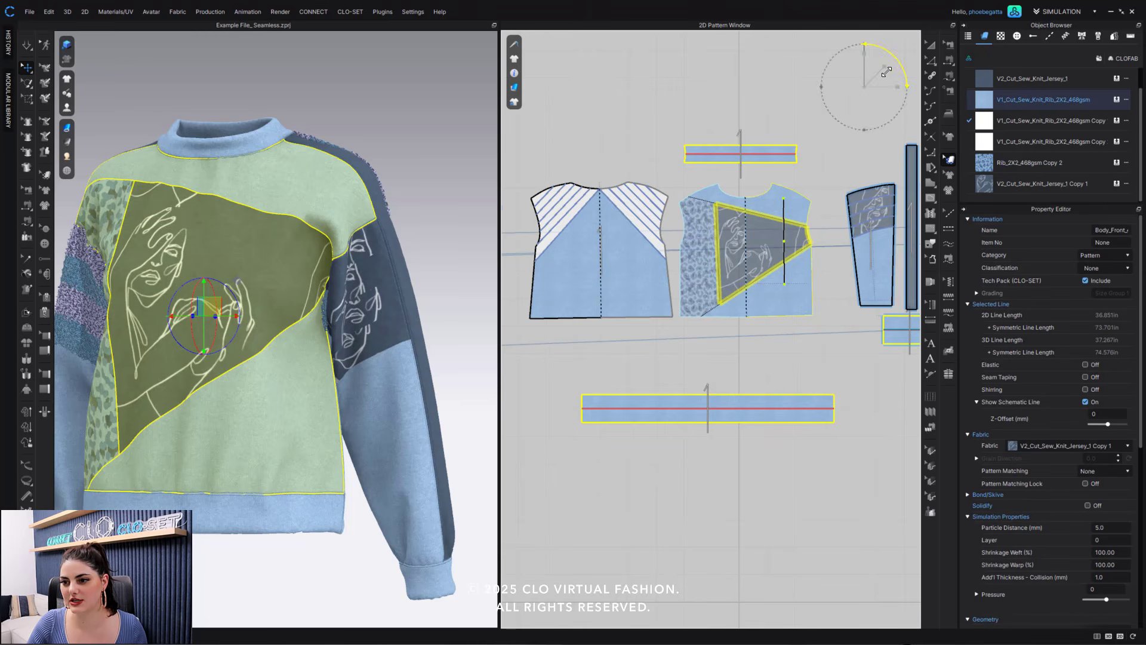
click(831, 143)
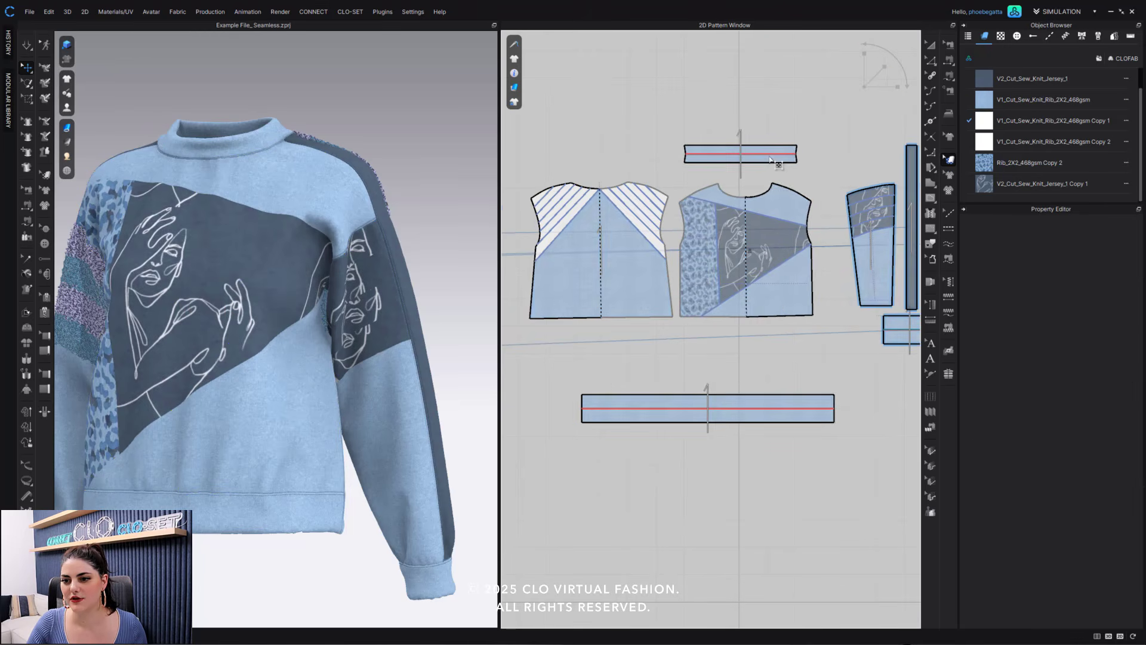
- Rescale the Rib_2X2_468gsm Copy 2 animal print on the front body's side block and shift it slightly upward
middle_drag(737, 236, 663, 237)
click(626, 252)
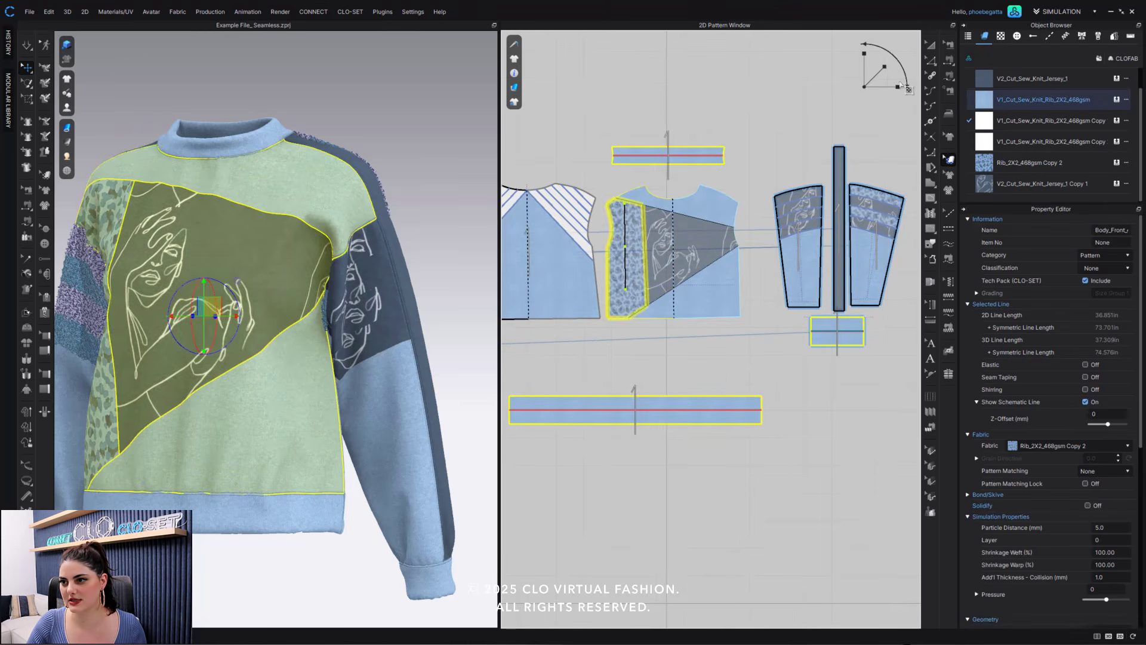
click(884, 66)
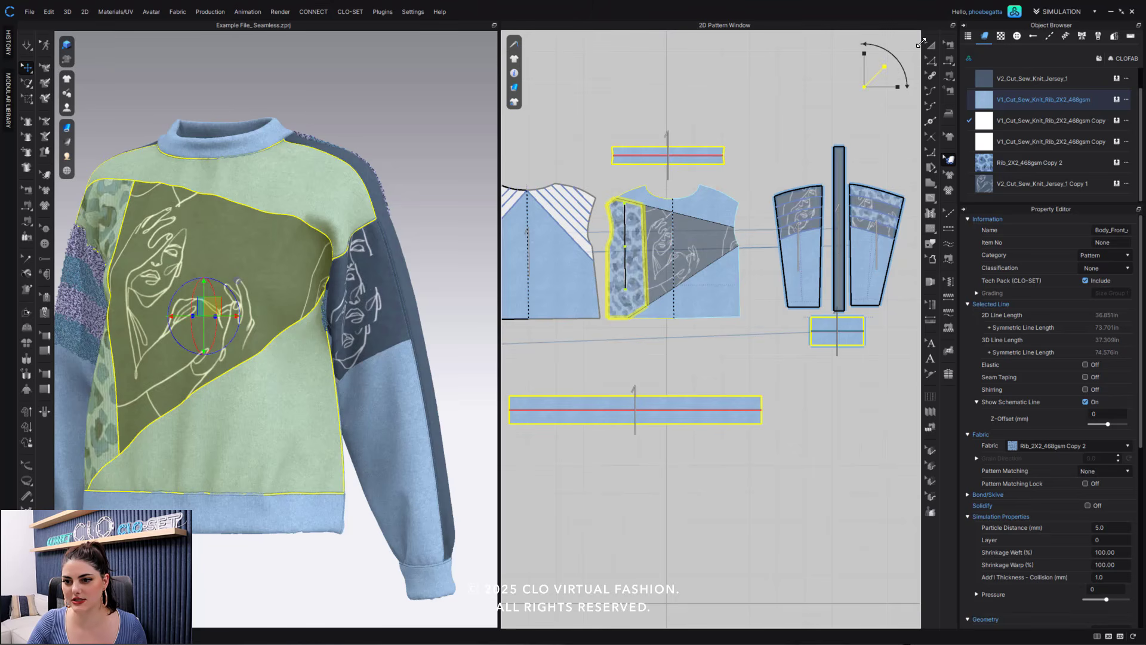
drag(921, 43, 880, 79)
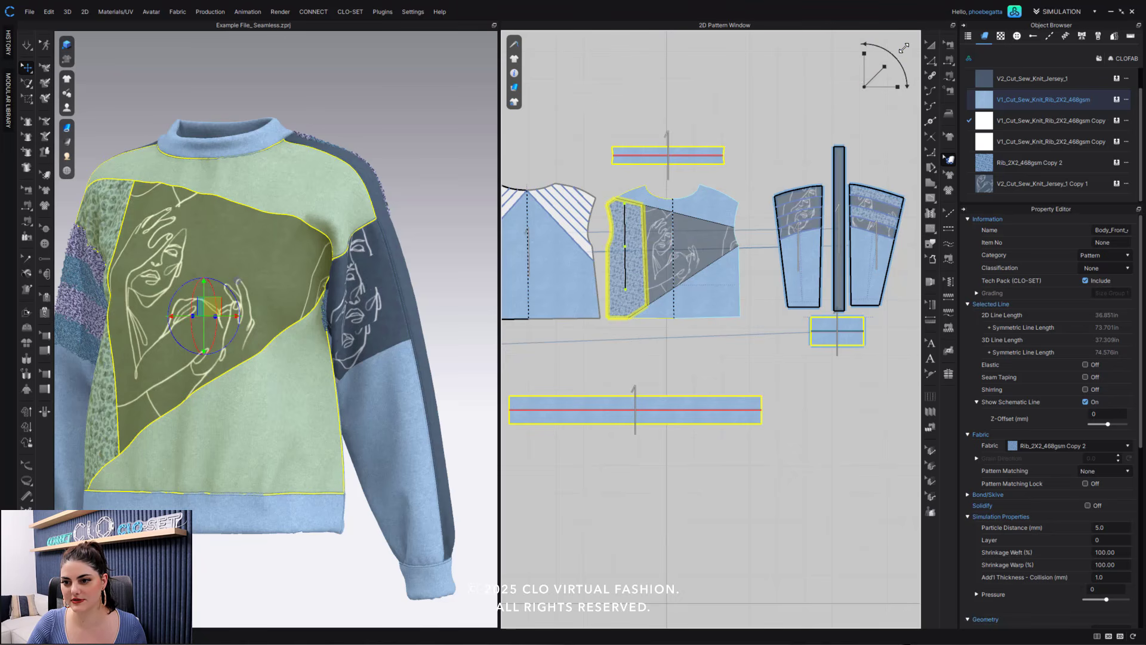
drag(904, 48, 914, 37)
click(632, 231)
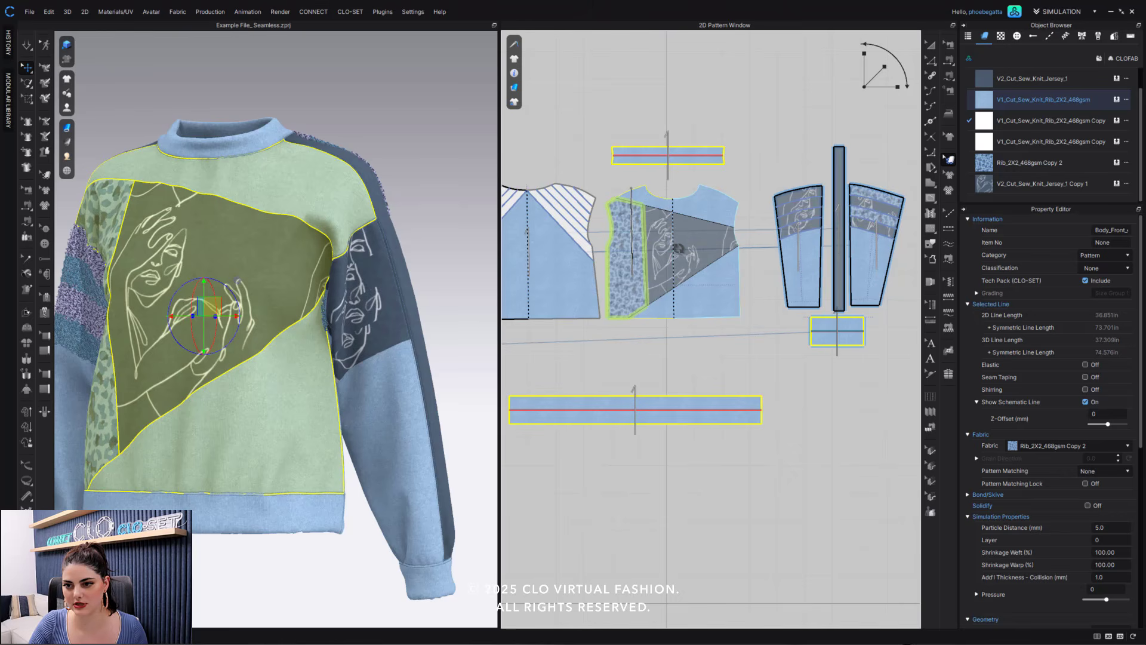
click(635, 191)
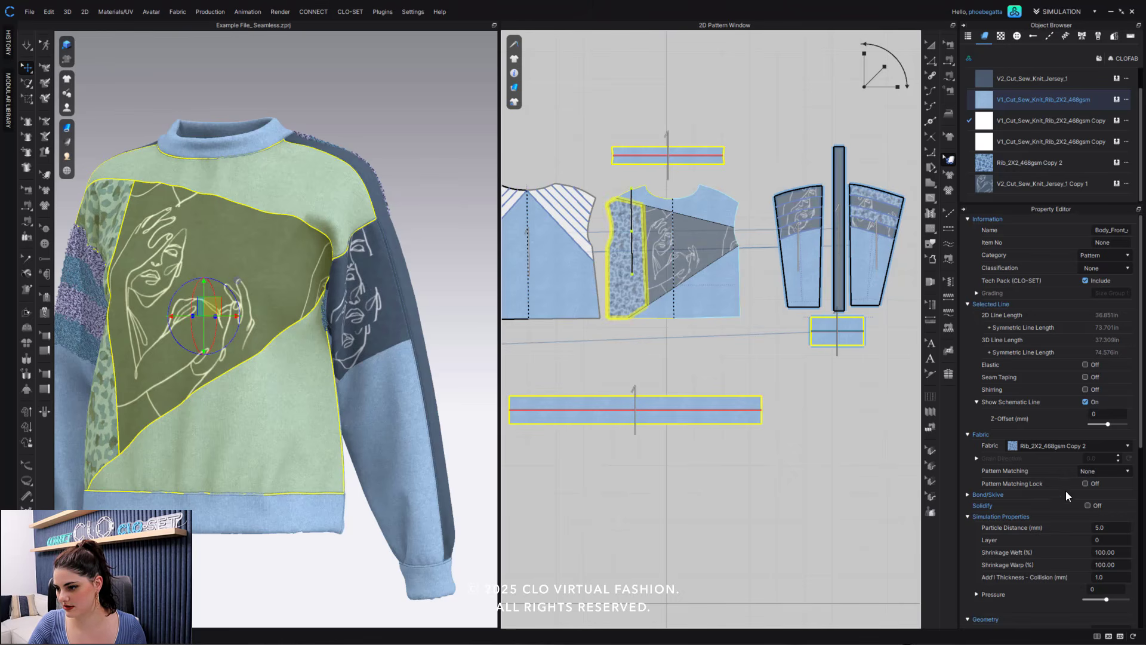
- Turn off Grain Line Lock for the front body's animal-print side block and rotate its grain line to nearly horizontal
click(977, 458)
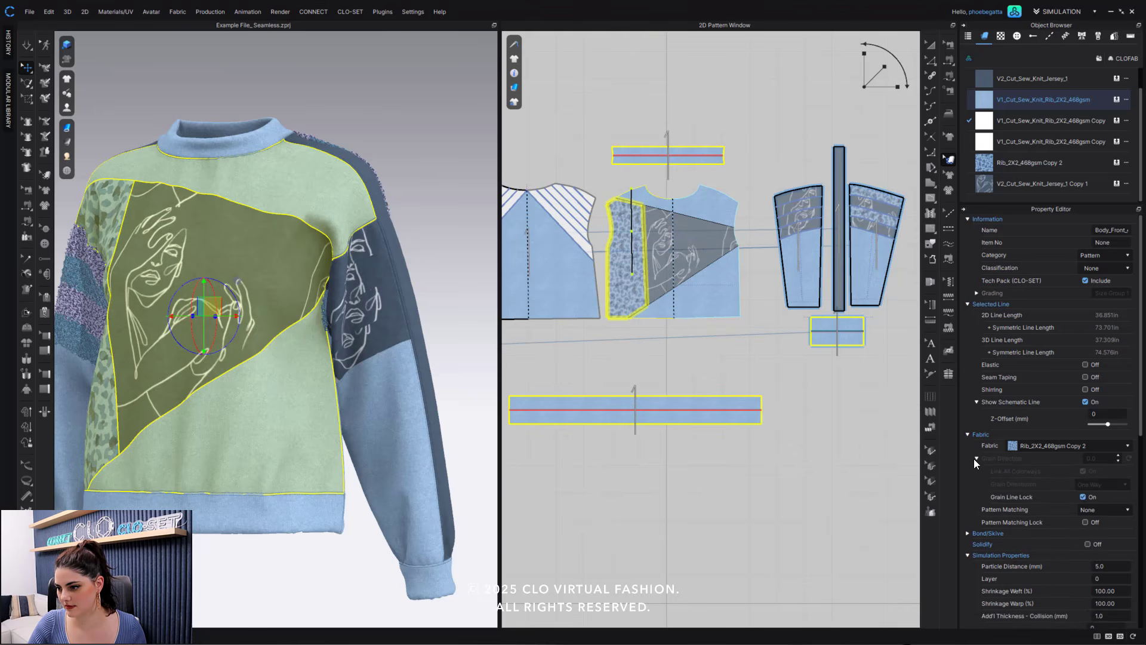
click(1082, 496)
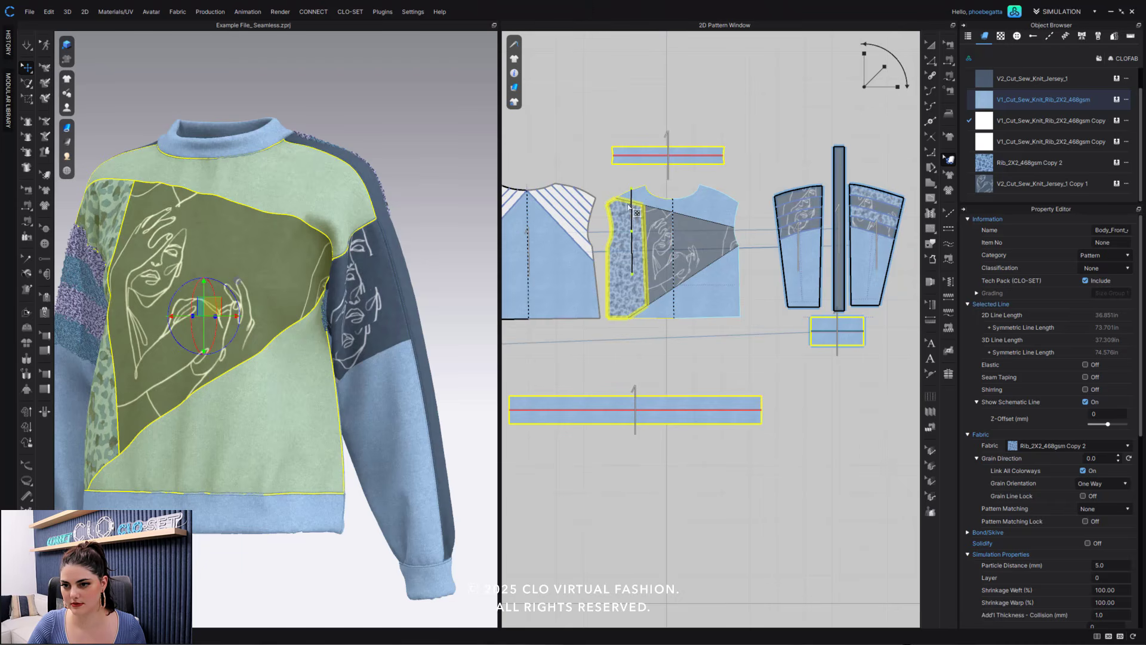
drag(632, 210, 687, 216)
click(755, 158)
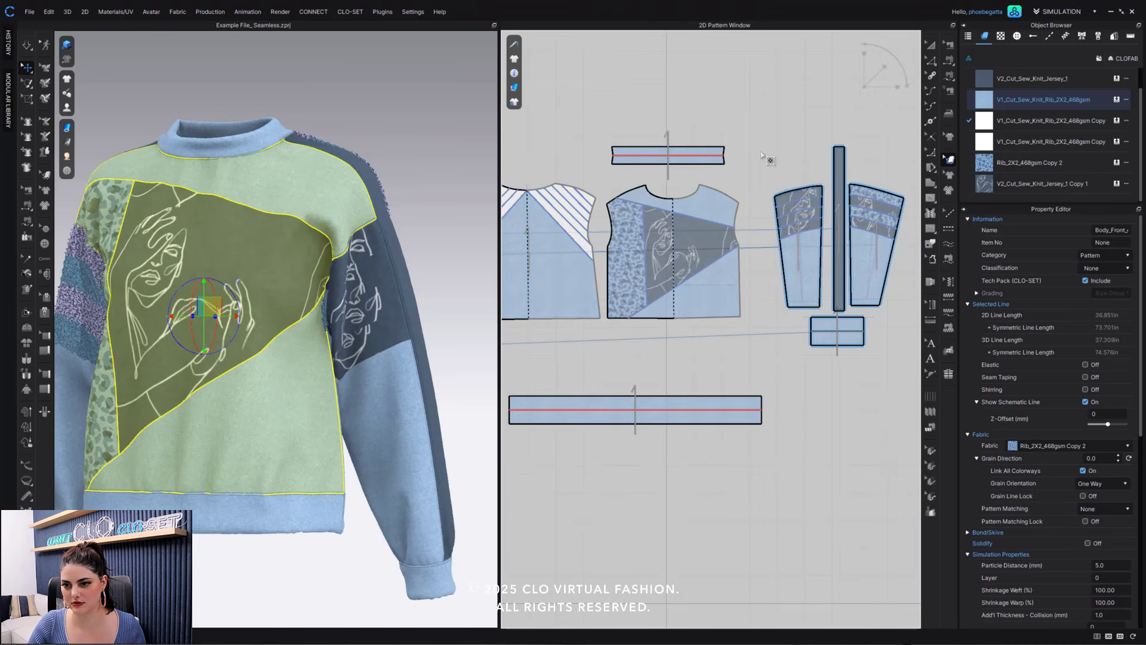
click(637, 261)
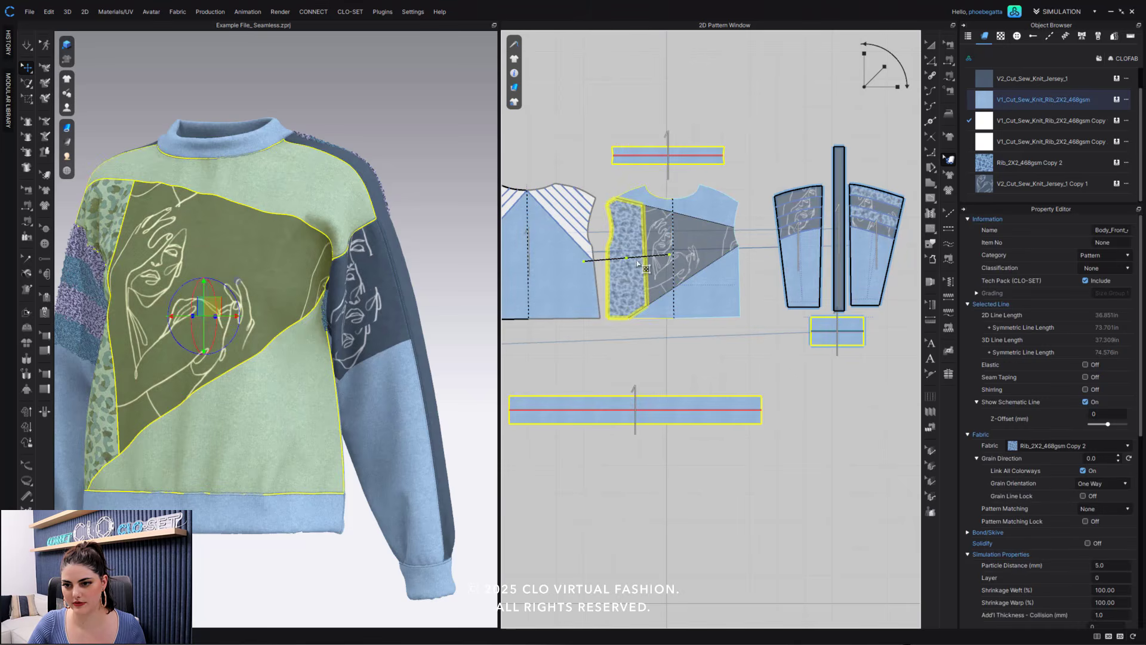
click(544, 145)
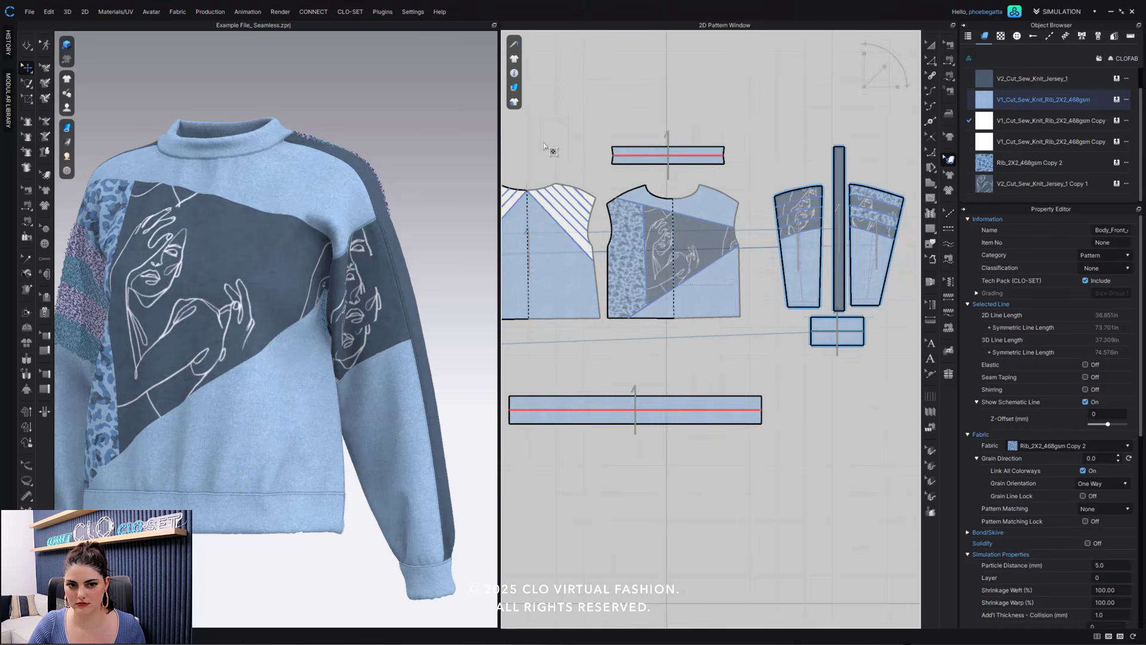
- Leave texture editing and examine the block fabrics across the sweatshirt's front and sleeves, in 3D and on the 2D patterns
middle_drag(602, 142, 679, 135)
scroll(243, 318, down, 2)
right_drag(256, 315, 292, 325)
scroll(313, 320, up, 3)
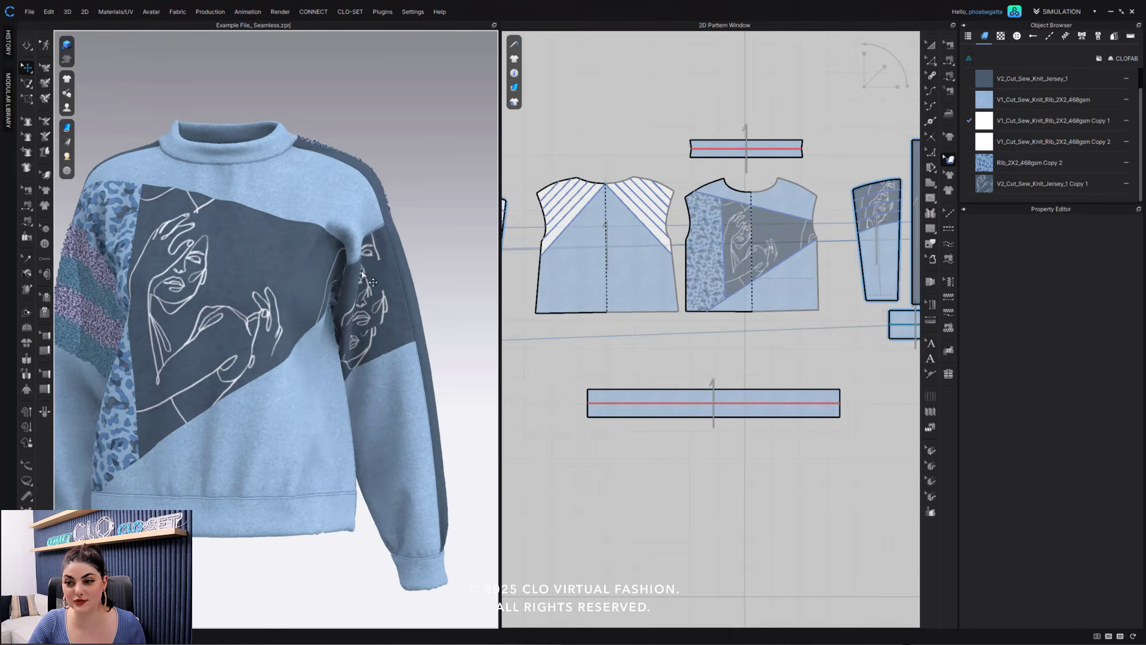
right_drag(185, 338, 189, 344)
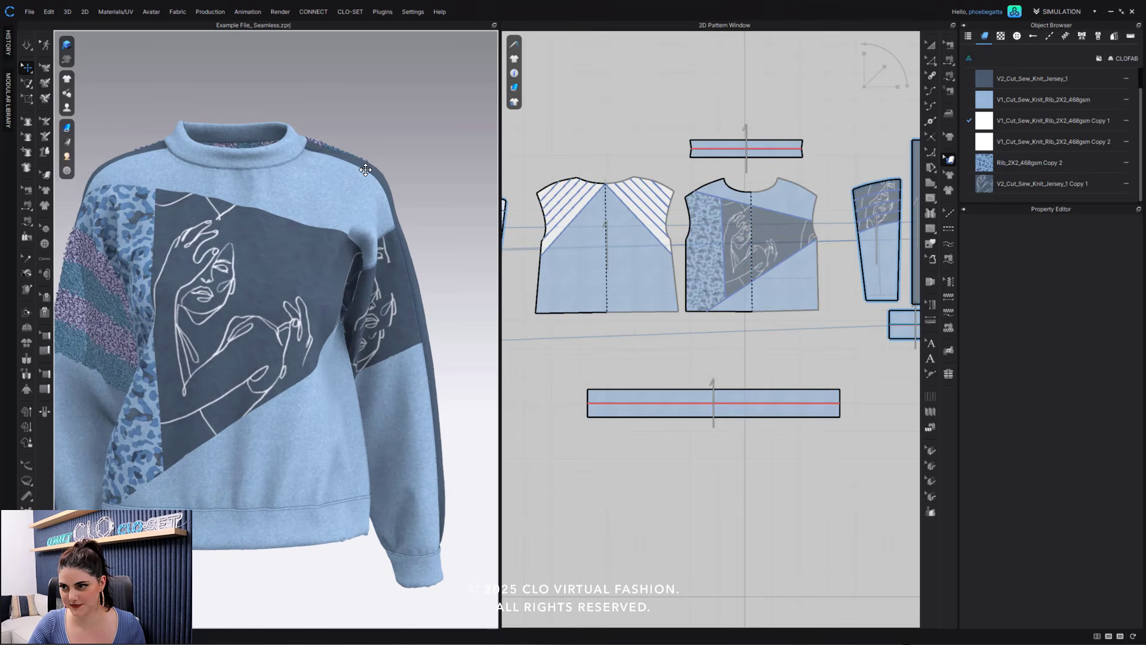
click(365, 170)
click(932, 45)
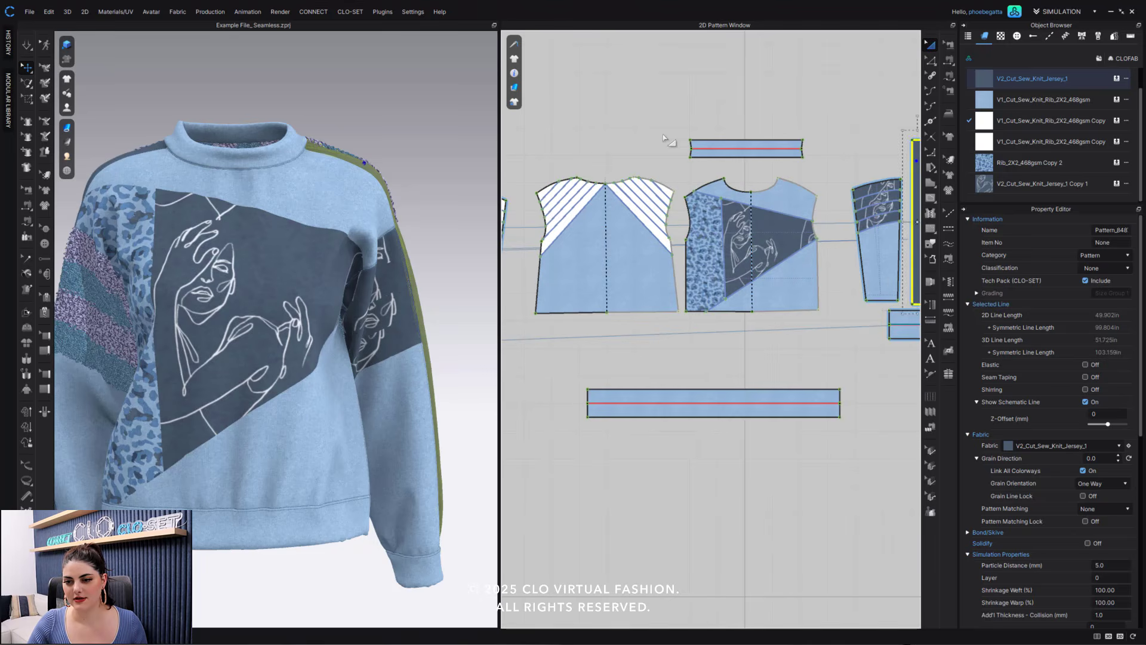
middle_drag(625, 148, 699, 129)
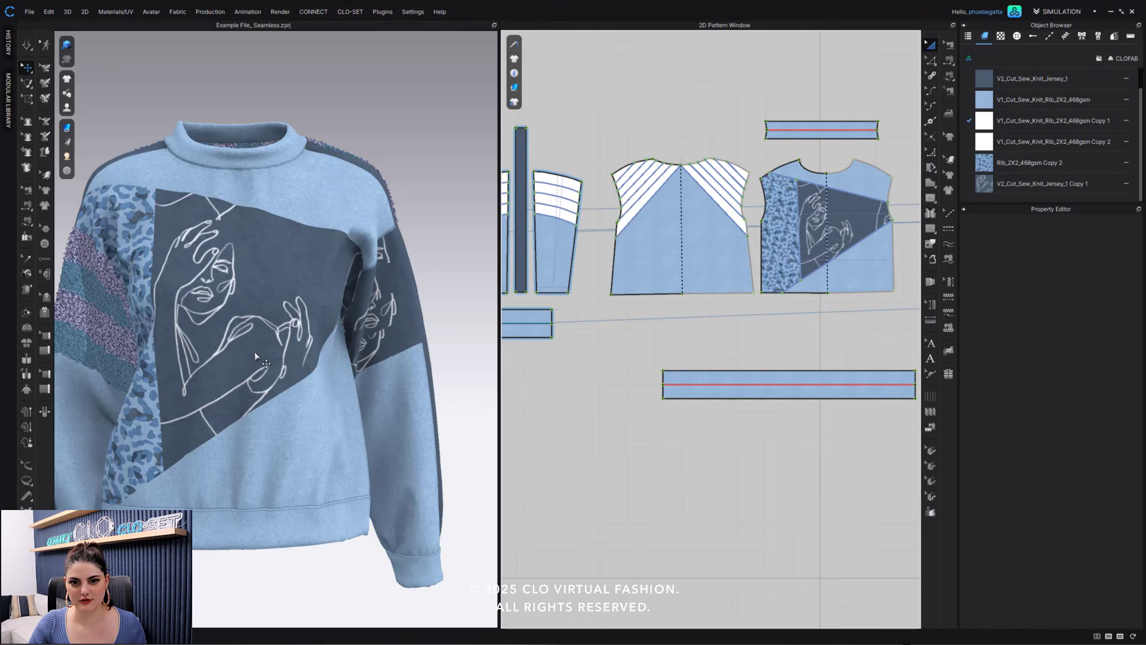
scroll(422, 211, down, 2)
middle_drag(424, 212, 449, 186)
right_drag(332, 313, 340, 312)
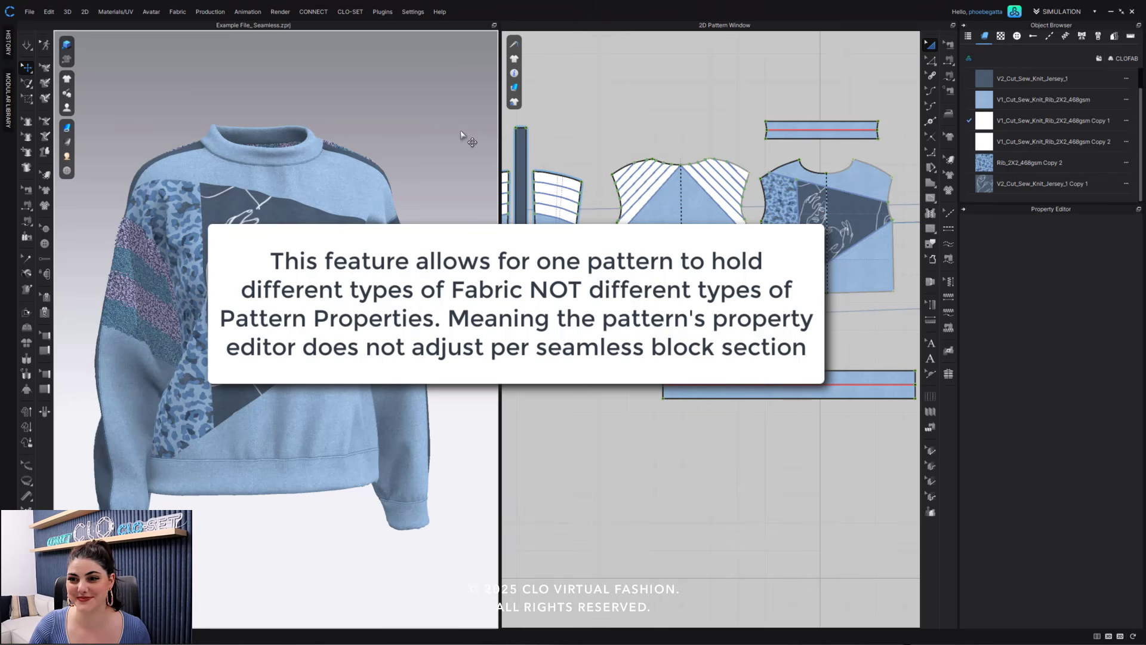
middle_drag(684, 100, 718, 96)
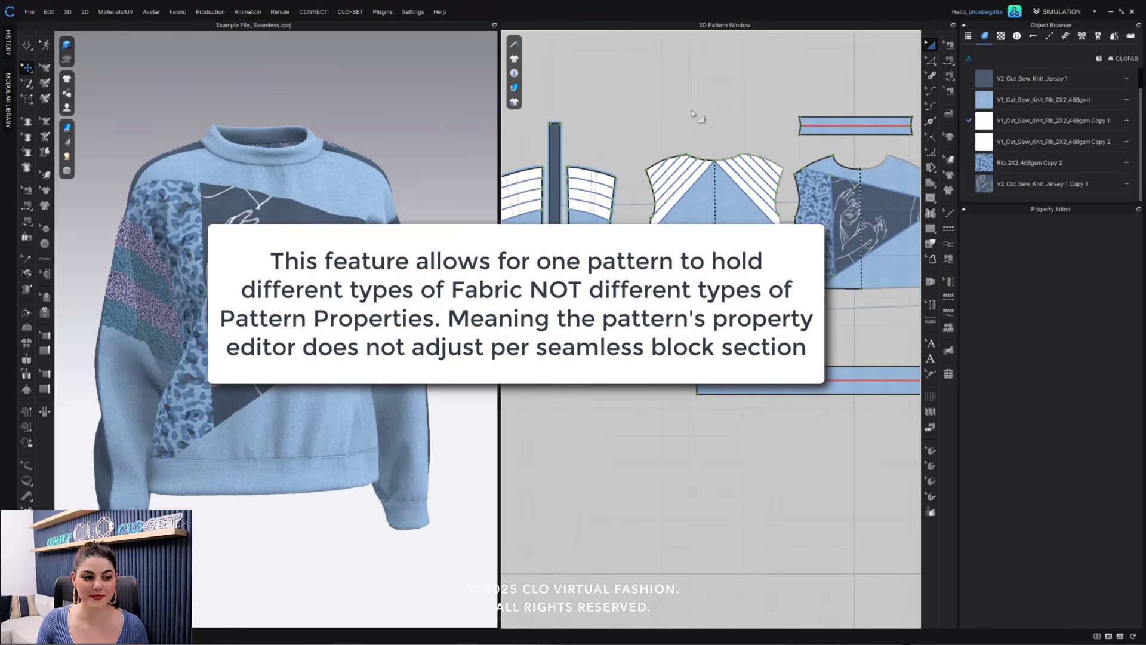